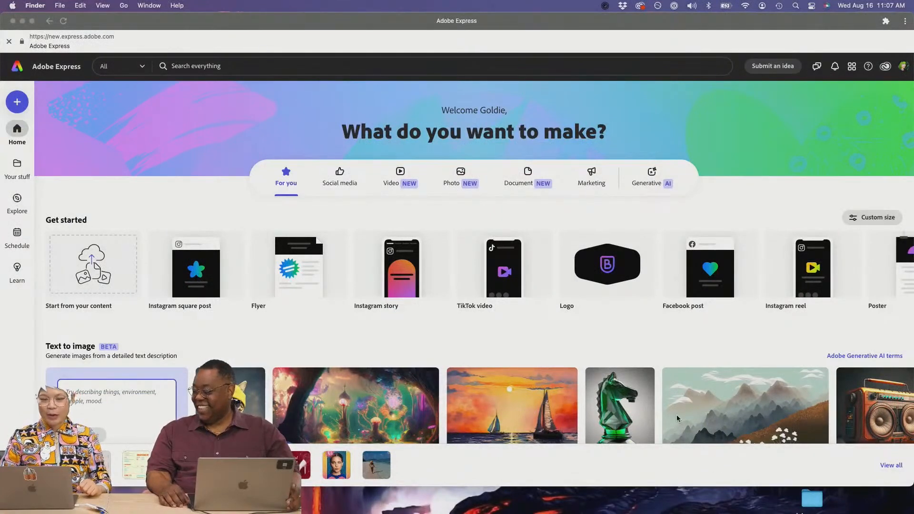
- Browse in Finder to the Black Cat Consulting > pdfs folder
{"action": "scroll", "coordinate": [678, 419], "scroll_direction": "down", "scroll_amount": 1}
{"action": "scroll", "coordinate": [679, 419], "scroll_direction": "up", "scroll_amount": 1}
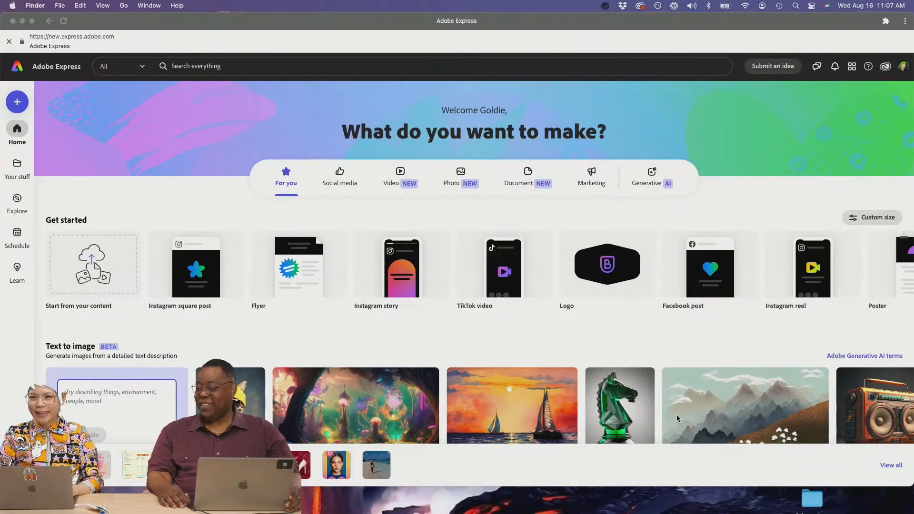
{"action": "mouse_move", "coordinate": [810, 509]}
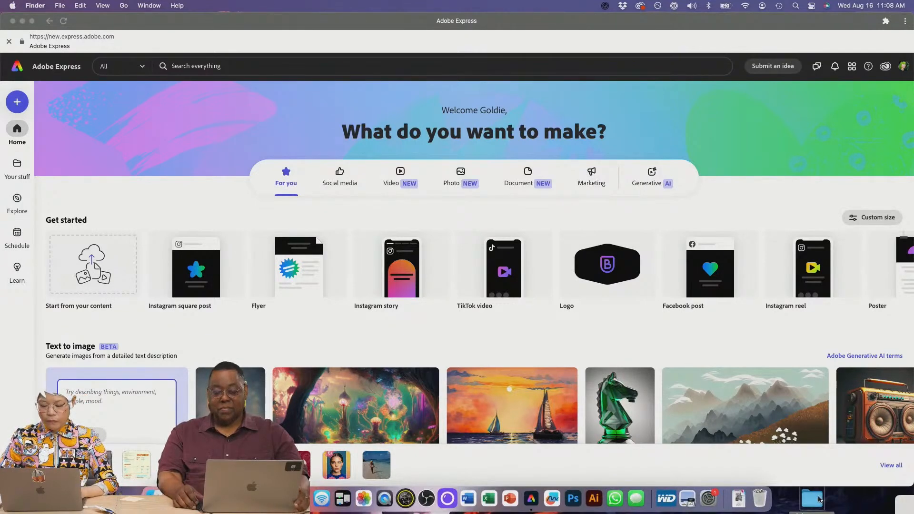
{"action": "left_click", "coordinate": [819, 499]}
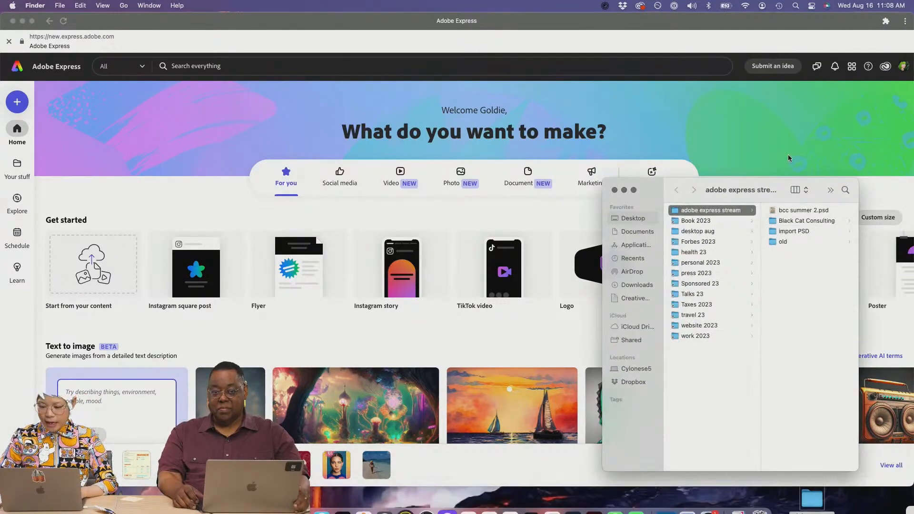
{"action": "left_click", "coordinate": [790, 222]}
{"action": "left_click", "coordinate": [790, 232]}
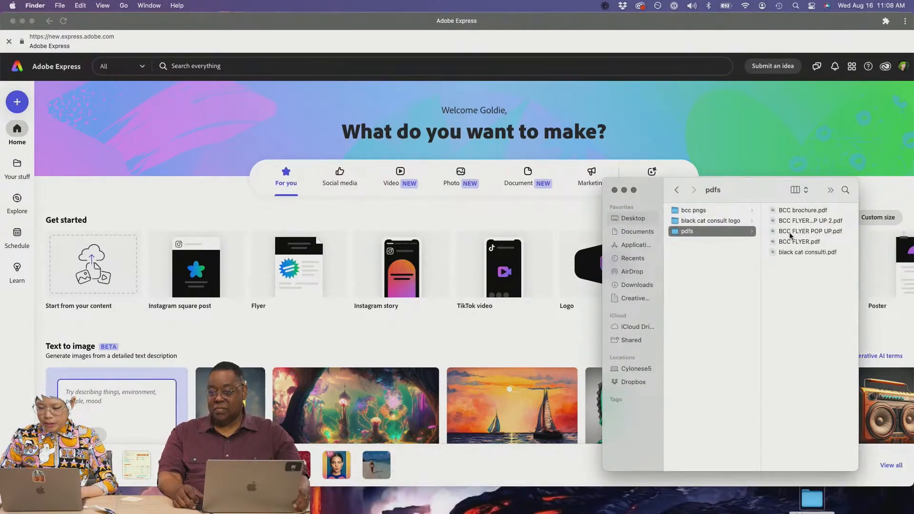
{"action": "left_click", "coordinate": [790, 210]}
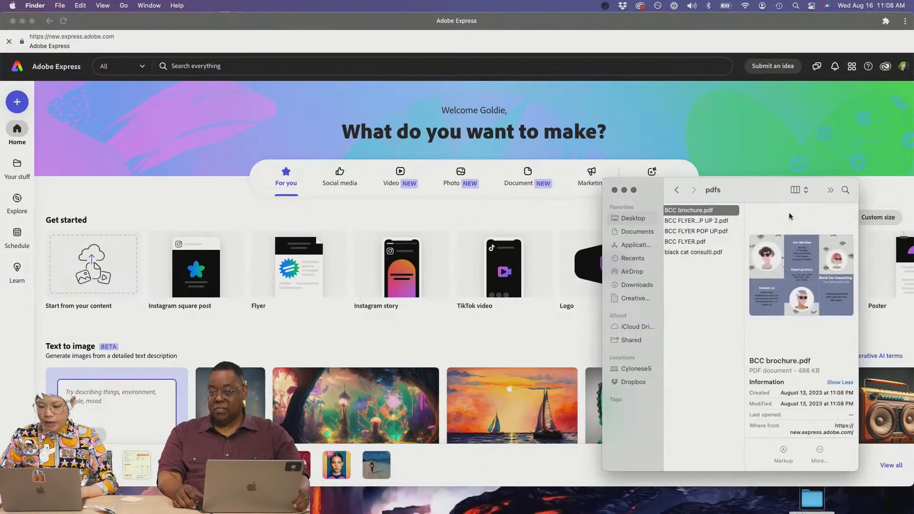
- Drag BCC FLYER POP UP 2.pdf into Adobe Express and open it in the editor
{"action": "left_click", "coordinate": [705, 223]}
{"action": "left_click_drag", "start_coordinate": [704, 223], "coordinate": [516, 274]}
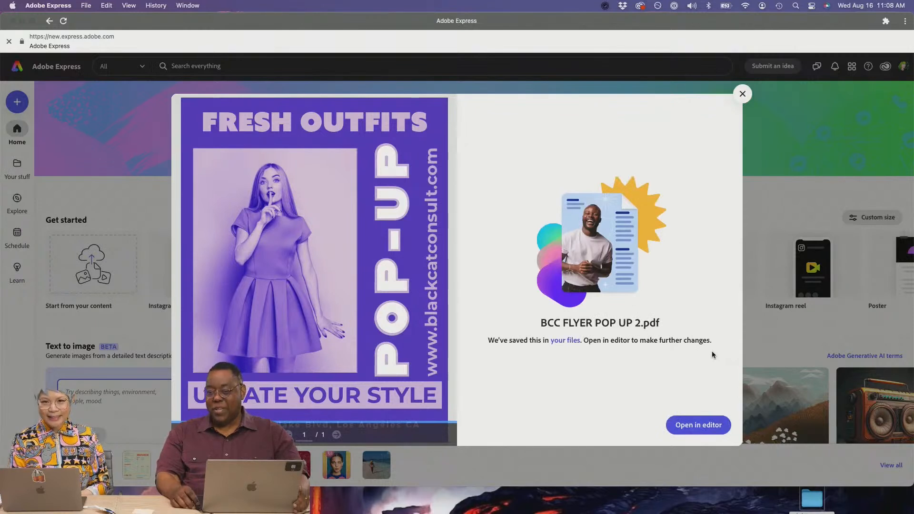
{"action": "left_click", "coordinate": [700, 425]}
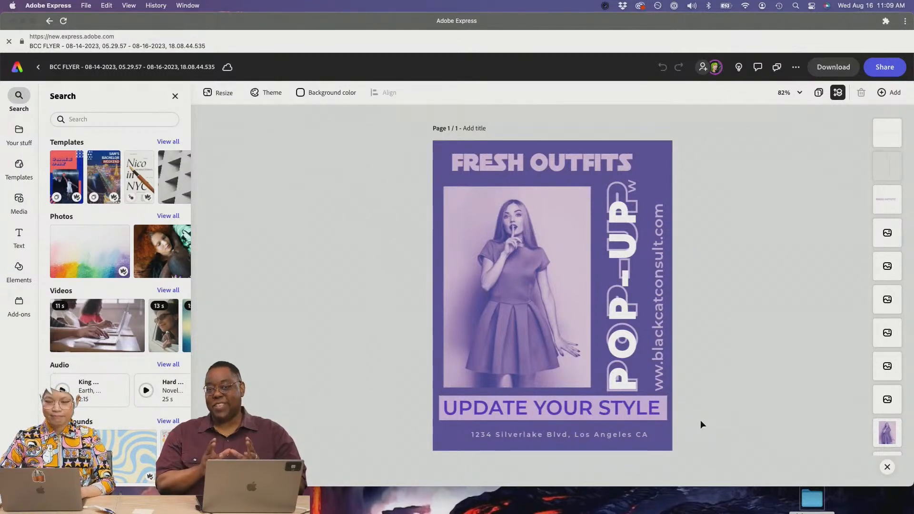
- Dismiss the desktop-only notice and replace FRESH with NEW in the FRESH OUTFITS heading
{"action": "left_click", "coordinate": [621, 389]}
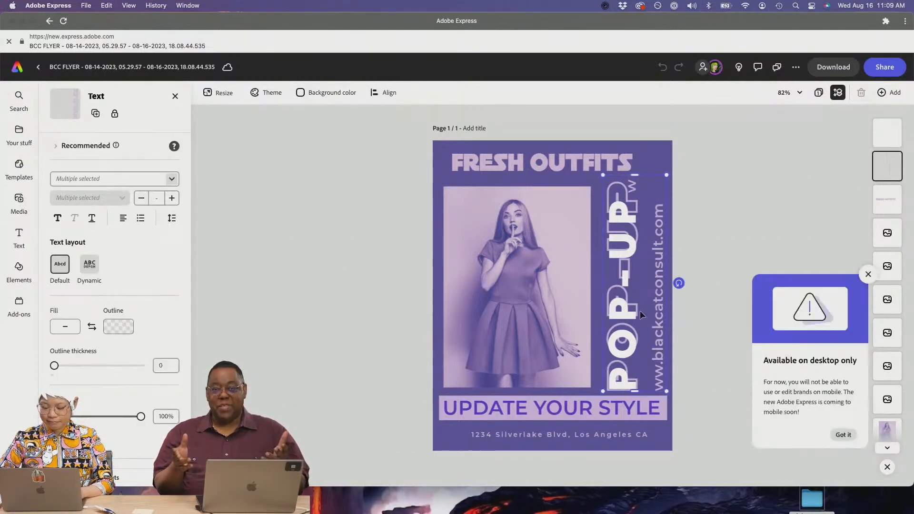
{"action": "left_click", "coordinate": [864, 278]}
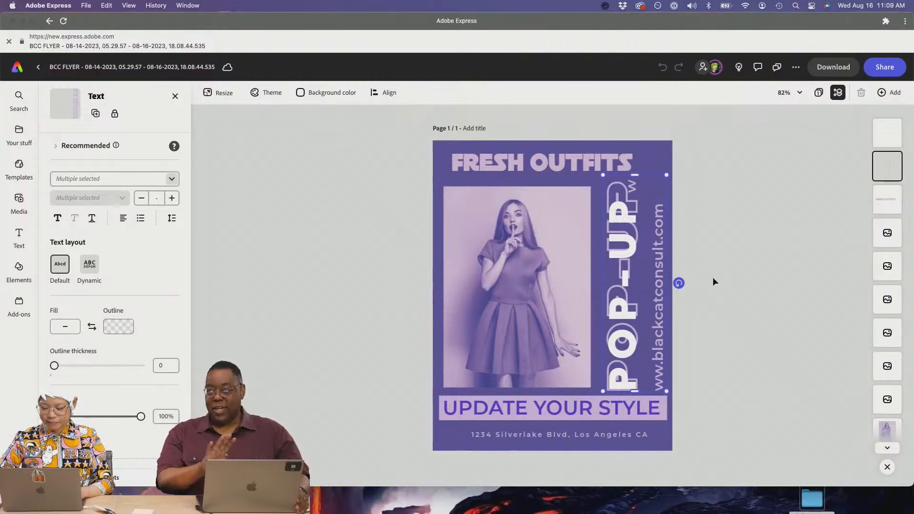
{"action": "left_click", "coordinate": [590, 158]}
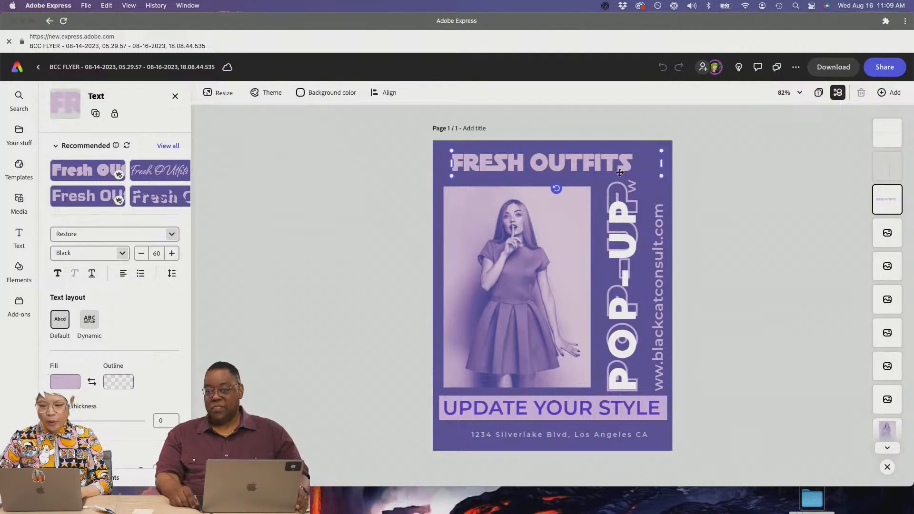
{"action": "left_click", "coordinate": [617, 247]}
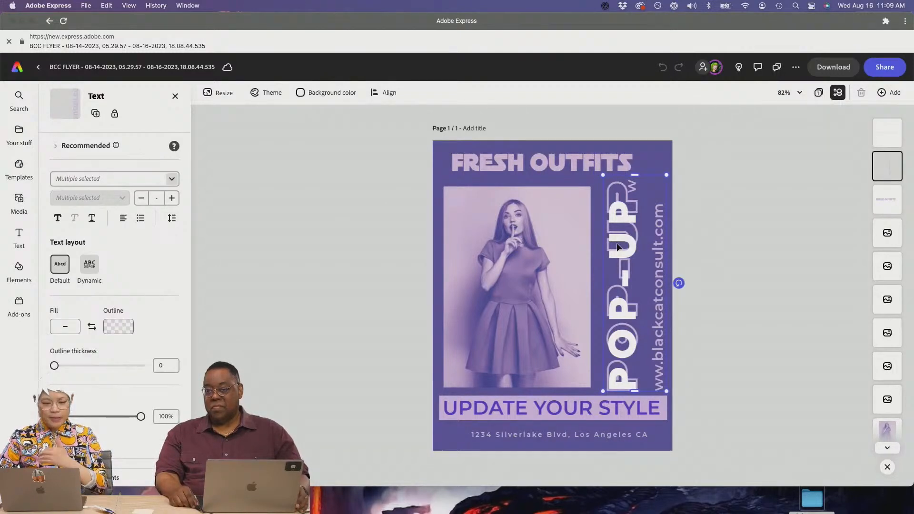
{"action": "left_click", "coordinate": [623, 243]}
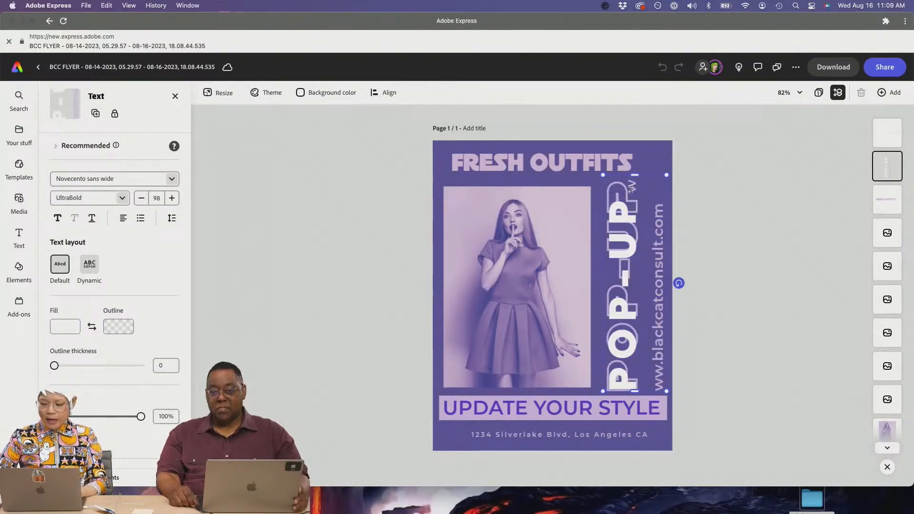
{"action": "left_click", "coordinate": [604, 162]}
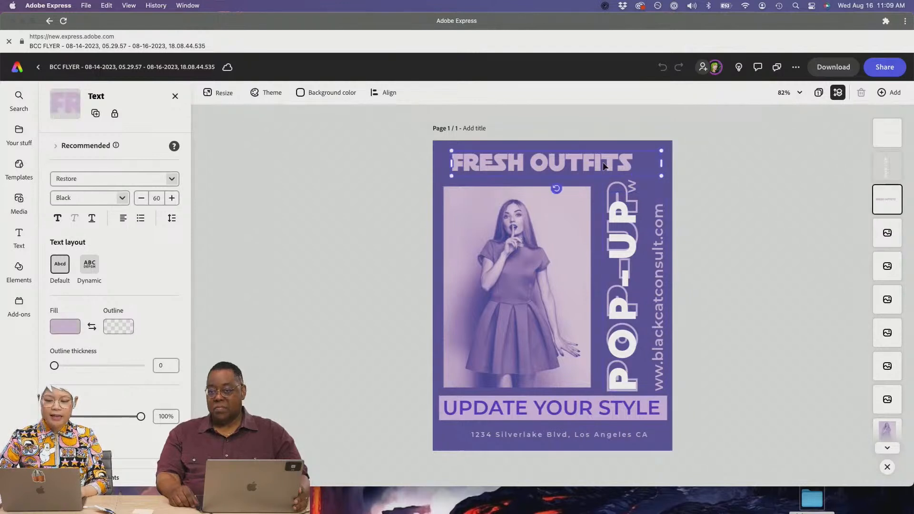
{"action": "double_click", "coordinate": [603, 162]}
{"action": "left_click", "coordinate": [603, 162]}
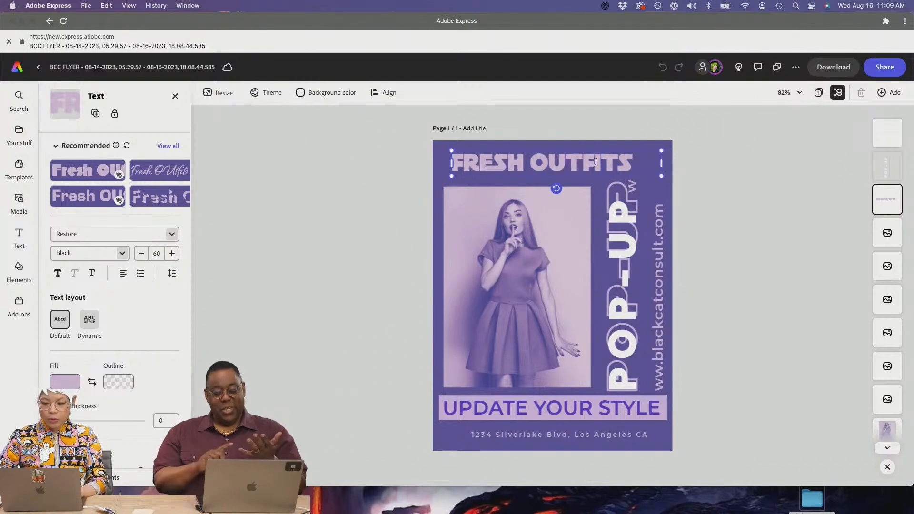
{"action": "double_click", "coordinate": [595, 162]}
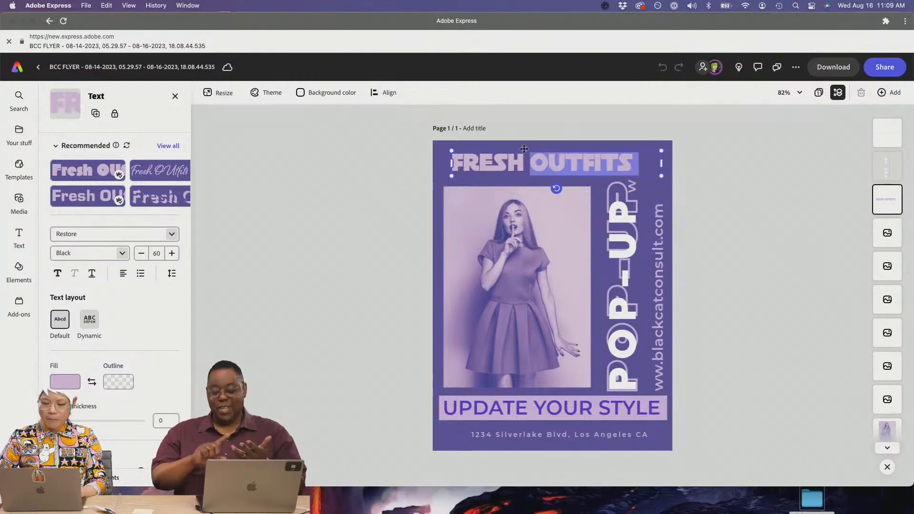
{"action": "double_click", "coordinate": [510, 162]}
{"action": "type", "text": "NEW"}
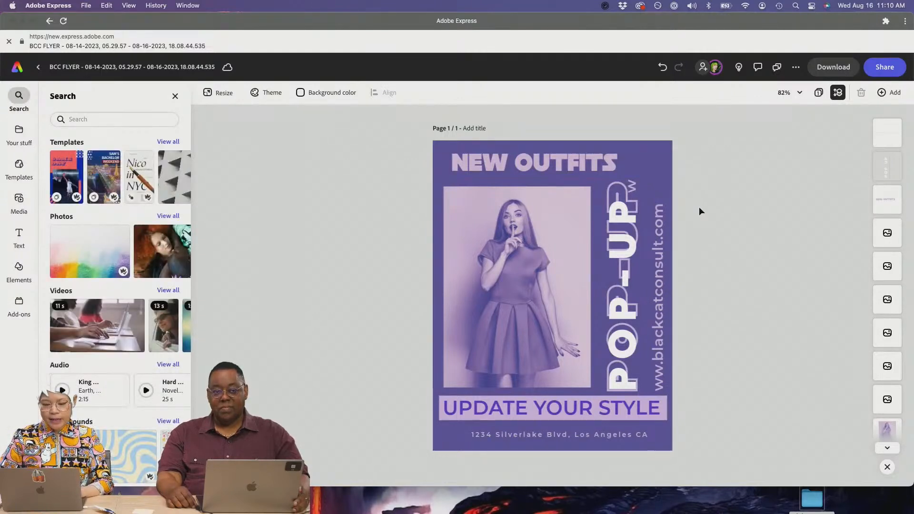
- Open the flyer's Share menu with invite, publish, schedule and social options
{"action": "left_click", "coordinate": [567, 206]}
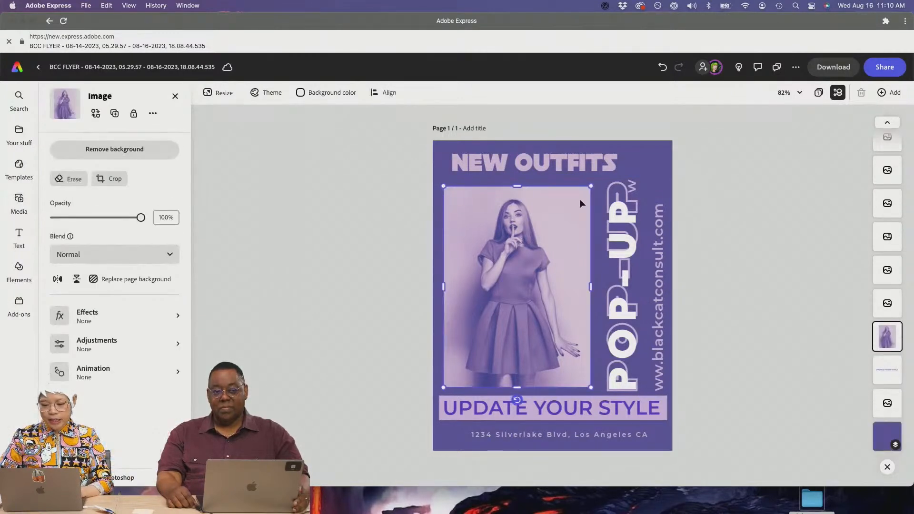
{"action": "left_click", "coordinate": [597, 179]}
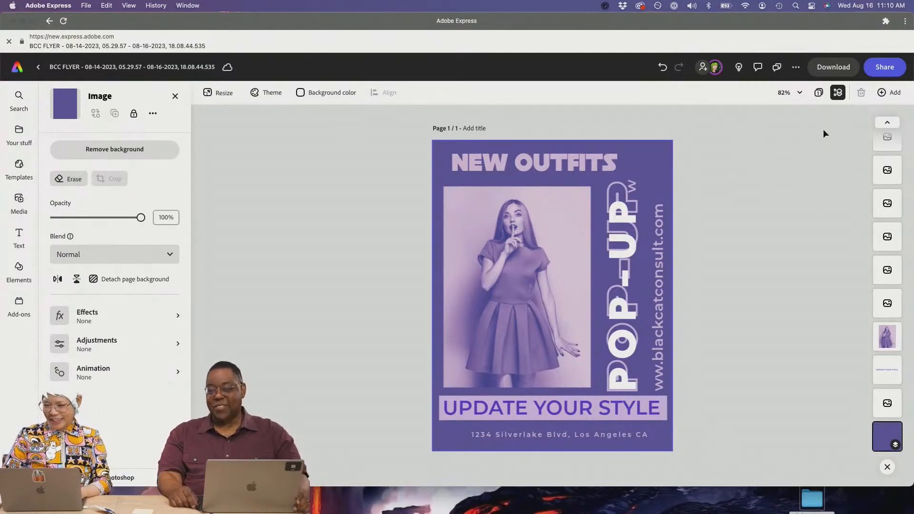
{"action": "left_click", "coordinate": [874, 72]}
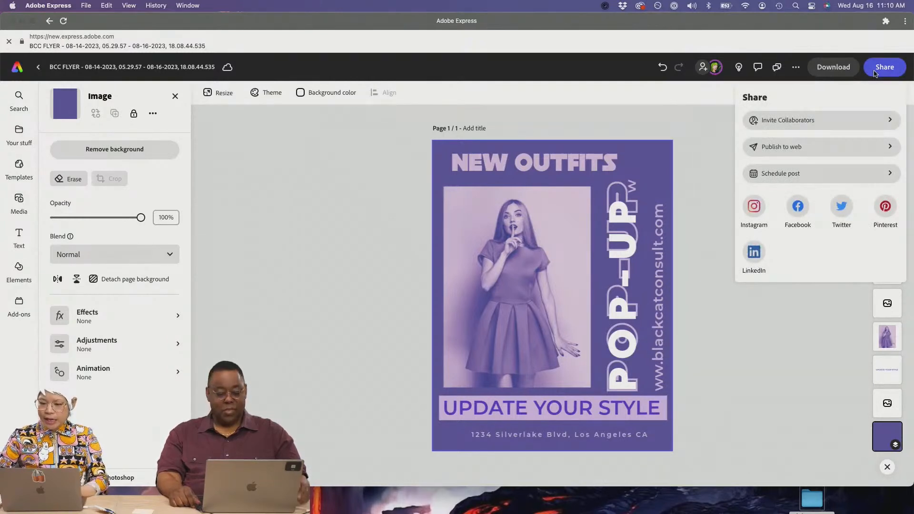
- Enter the collaborator's e-mail in the invite form and copy the flyer's share link
{"action": "left_click", "coordinate": [832, 117]}
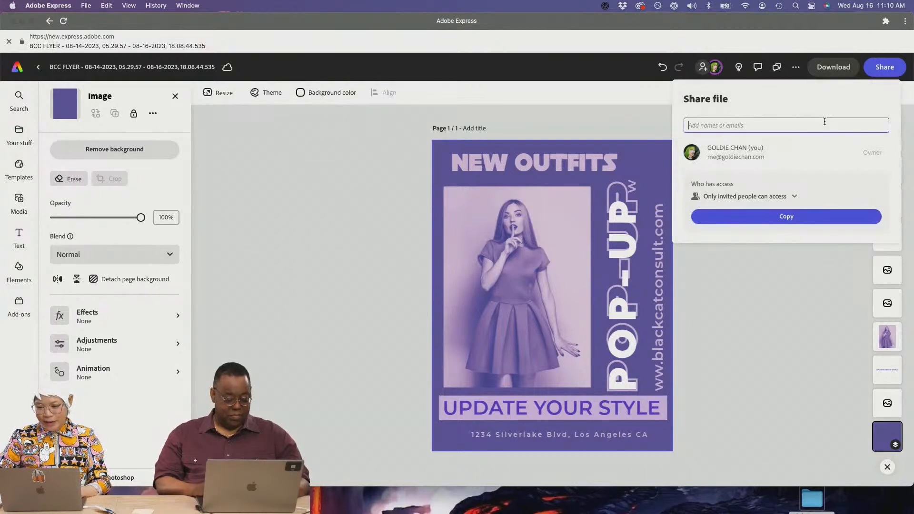
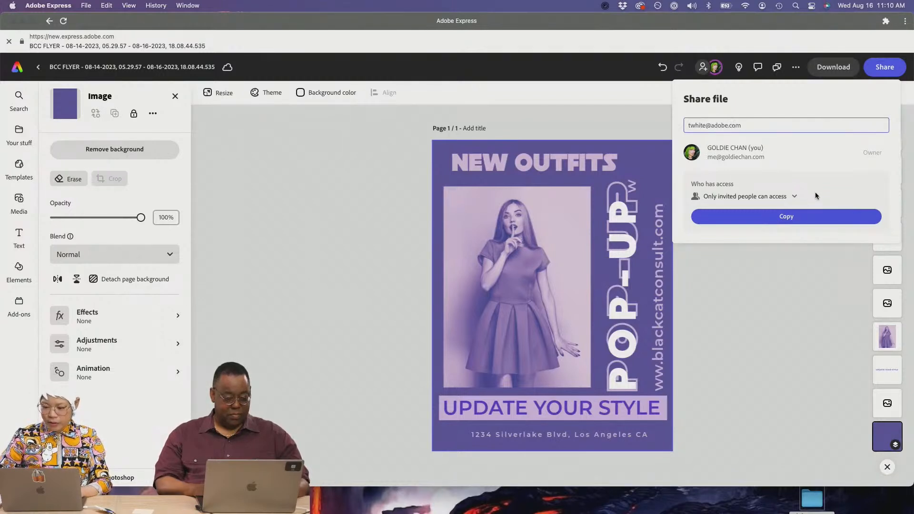
{"action": "left_click", "coordinate": [812, 219]}
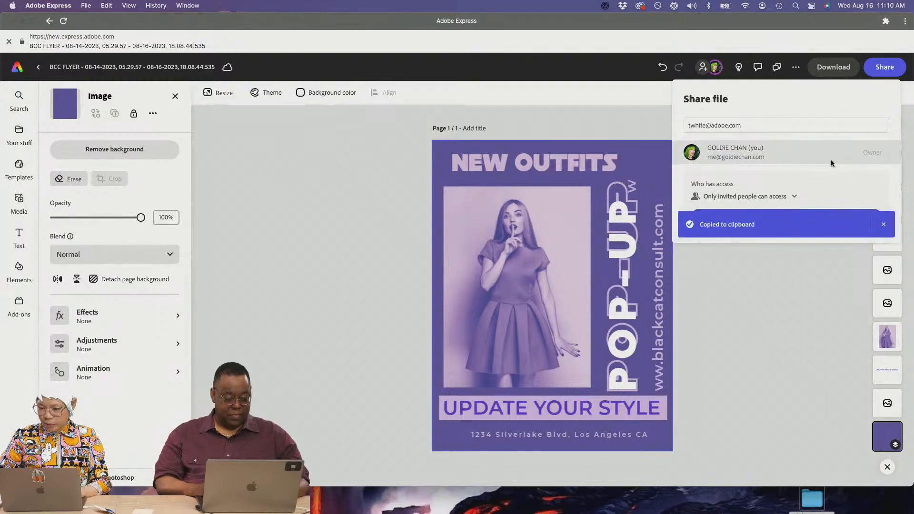
{"action": "left_click", "coordinate": [884, 74]}
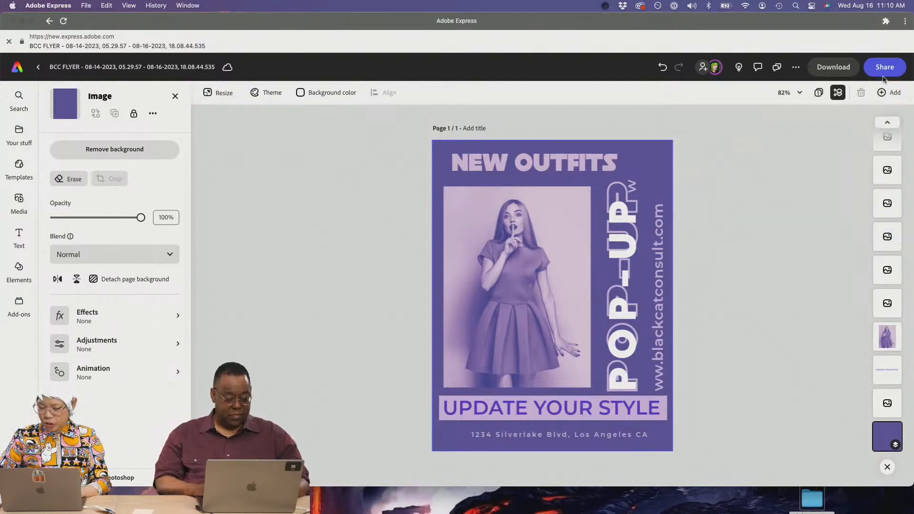
- Invite the collaborator by e-mail with edit access and the message 'Please edit this'
{"action": "left_click", "coordinate": [883, 75]}
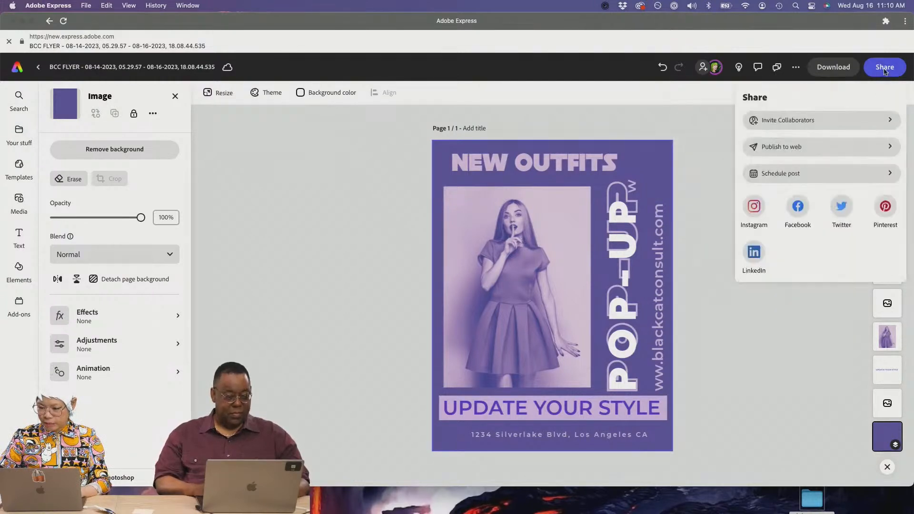
{"action": "left_click", "coordinate": [857, 115]}
{"action": "left_click", "coordinate": [824, 123]}
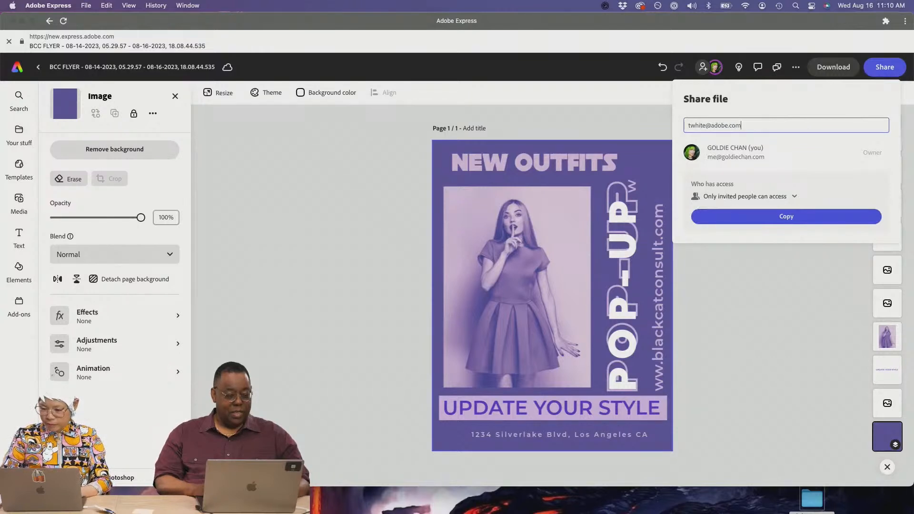
{"action": "left_click", "coordinate": [782, 196]}
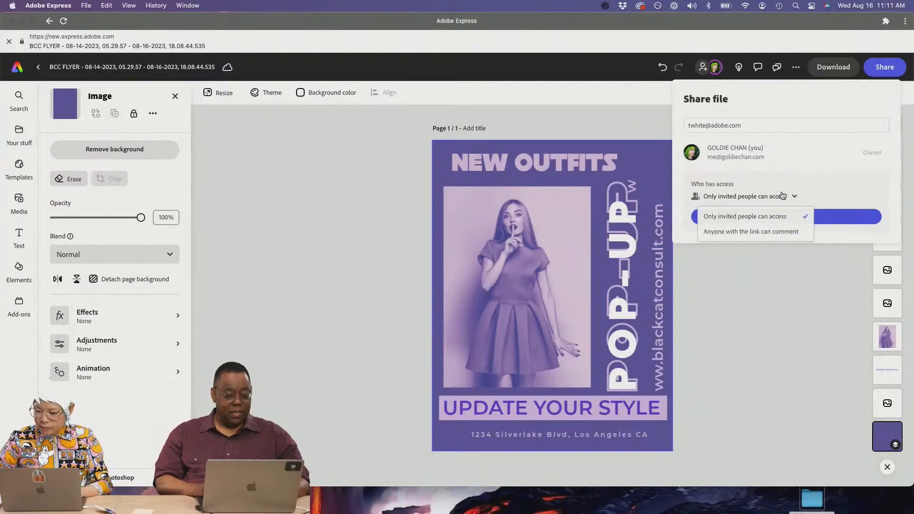
{"action": "left_click", "coordinate": [805, 125]}
{"action": "key", "text": "Return"}
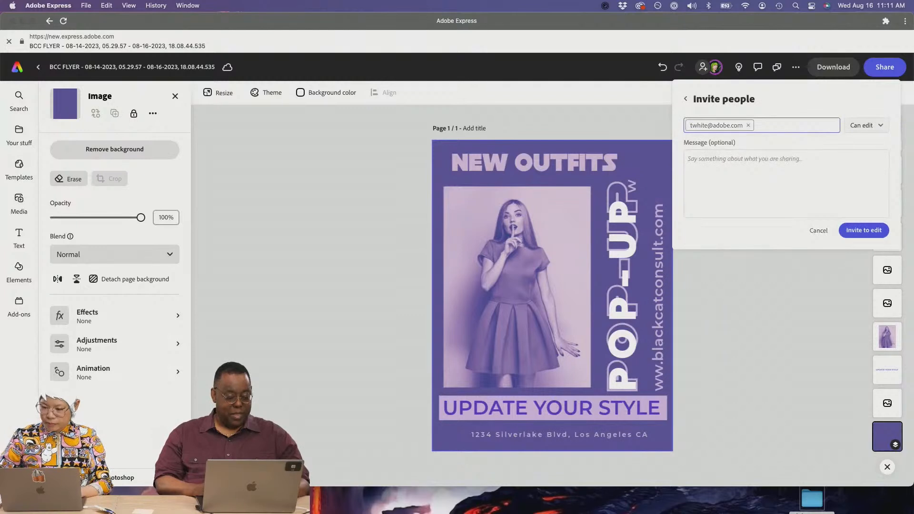
{"action": "left_click", "coordinate": [818, 170]}
{"action": "type", "text": "Please"}
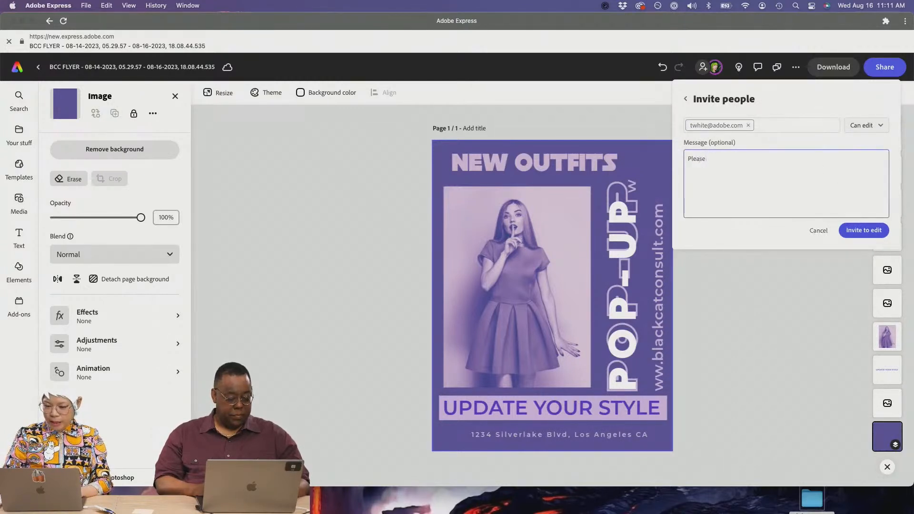
{"action": "type", "text": " edit this"}
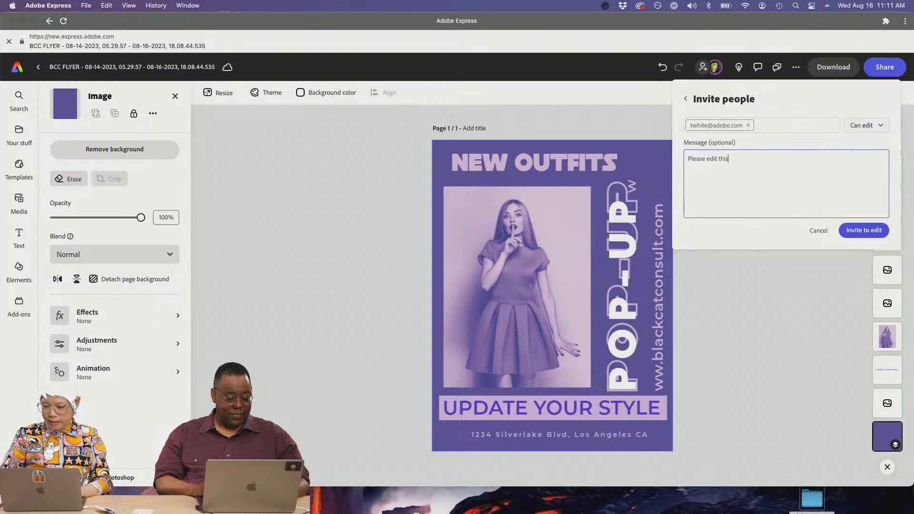
{"action": "left_click", "coordinate": [862, 230]}
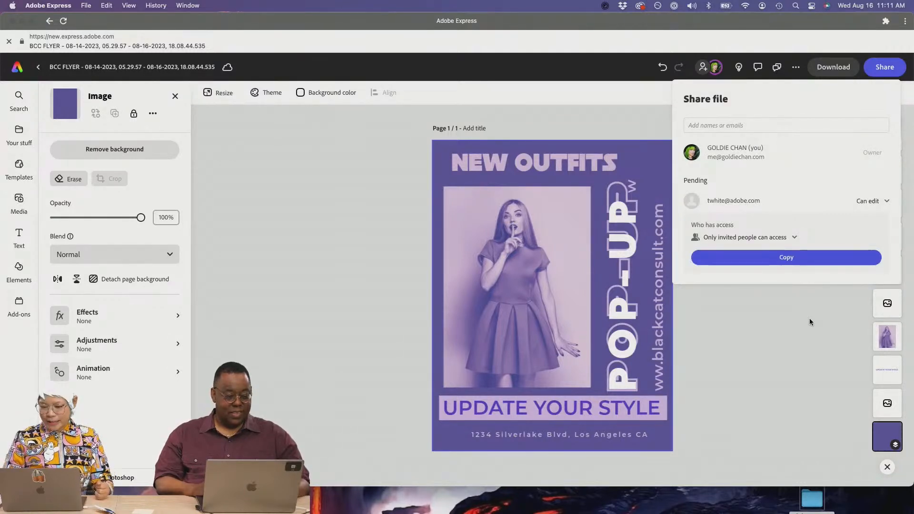
- Close the file sharing details and select the flyer's background image
{"action": "left_click", "coordinate": [793, 298]}
{"action": "left_click", "coordinate": [636, 185]}
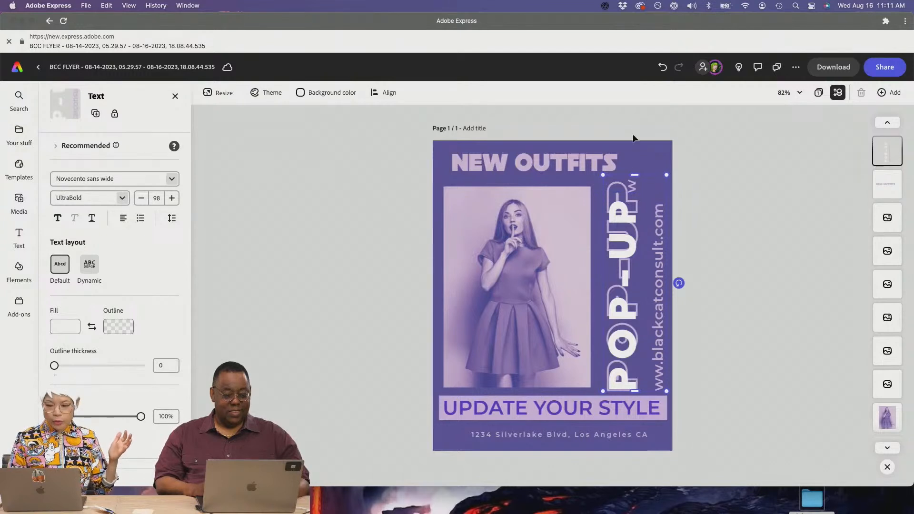
{"action": "left_click", "coordinate": [688, 160]}
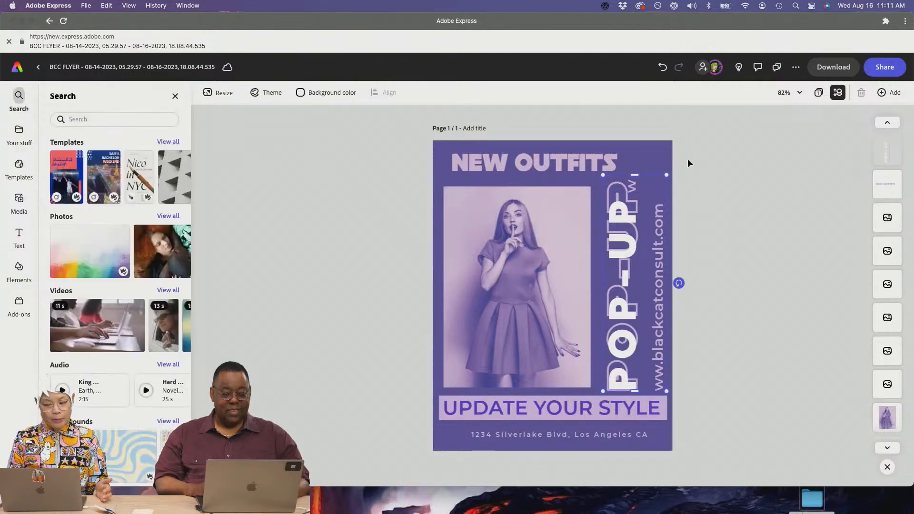
{"action": "left_click", "coordinate": [443, 176]}
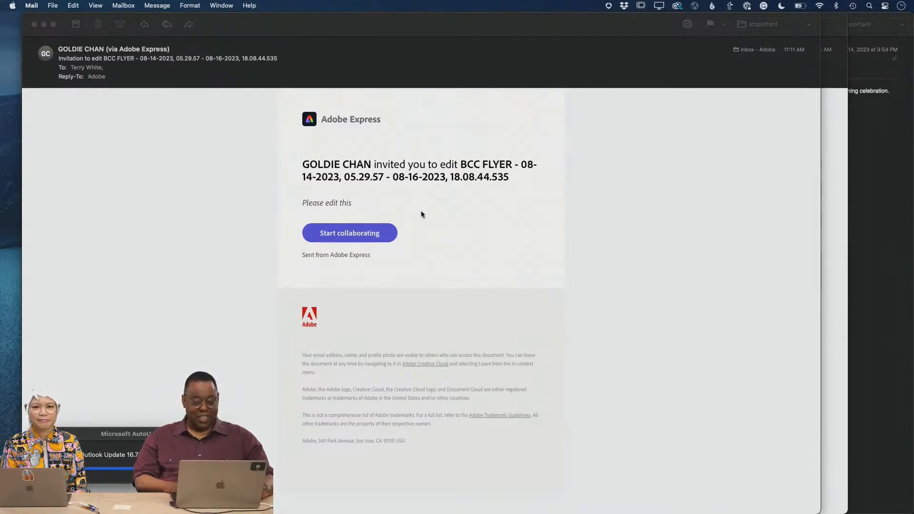
- Copy the Start collaborating link from the invitation e-mail and switch to Chrome
{"action": "right_click", "coordinate": [374, 239]}
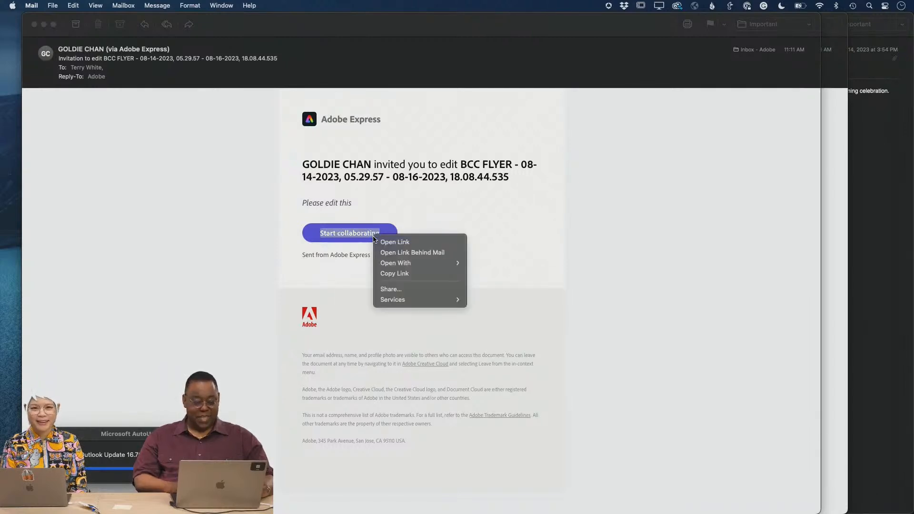
{"action": "left_click", "coordinate": [400, 274]}
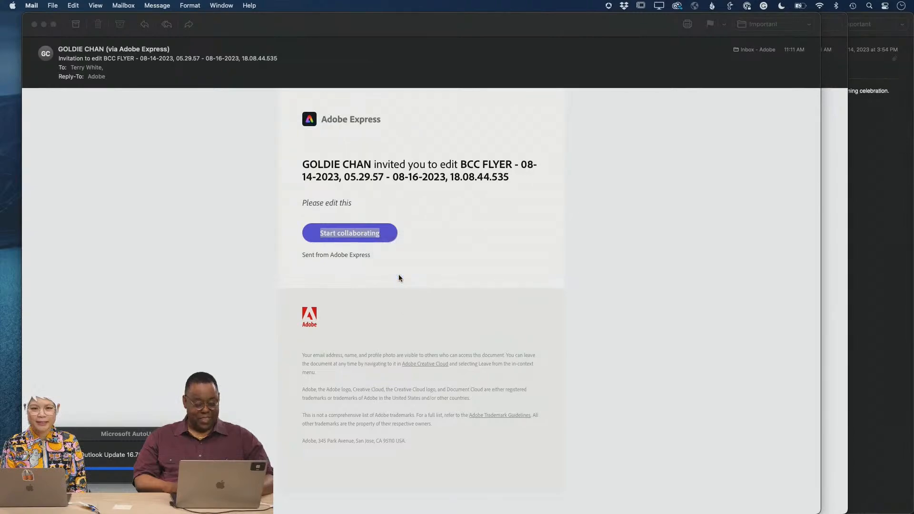
{"action": "key", "text": "super+Tab"}
{"action": "key", "text": "super+Tab"}
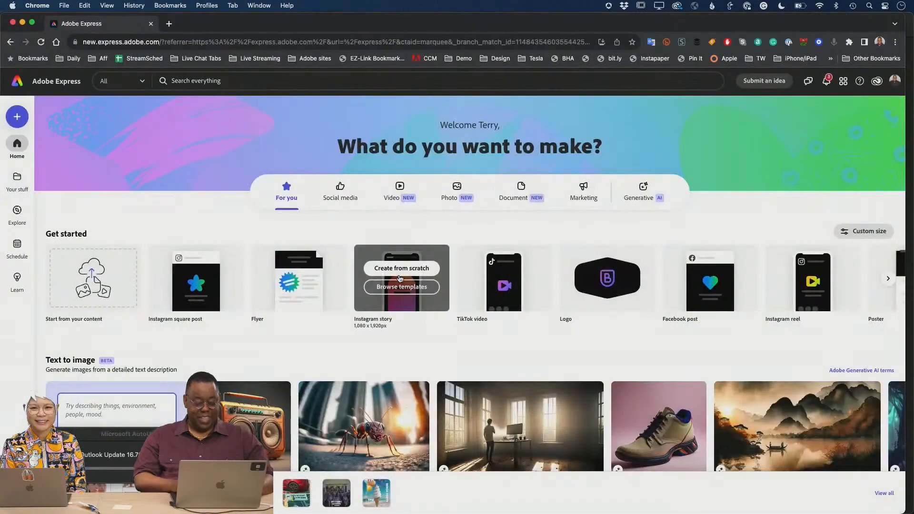
- Load the copied collaboration link in a new Chrome tab to open the shared flyer
{"action": "key", "text": "super+t"}
{"action": "key", "text": "super+v"}
{"action": "key", "text": "Return"}
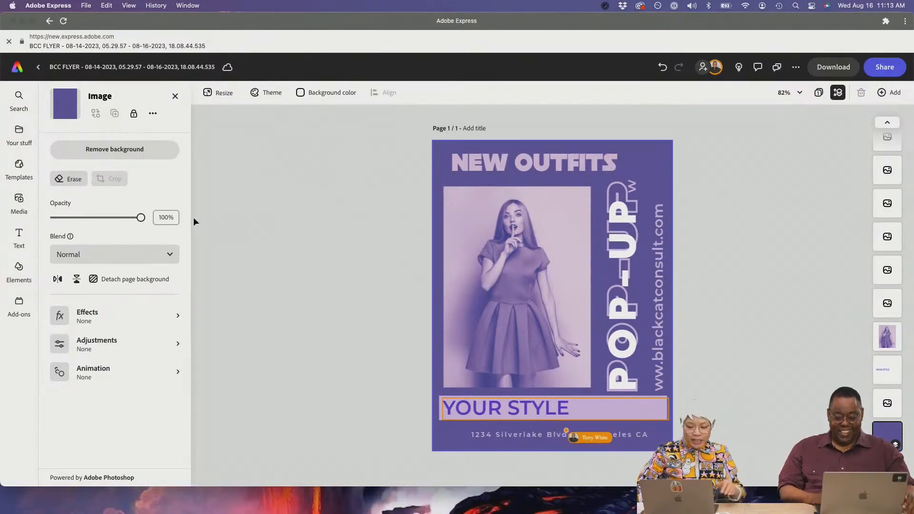
- Extend the YOUR STYLE banner text to read 'YOUR STYLE IS WOW!', then select the background
{"action": "left_click", "coordinate": [476, 408]}
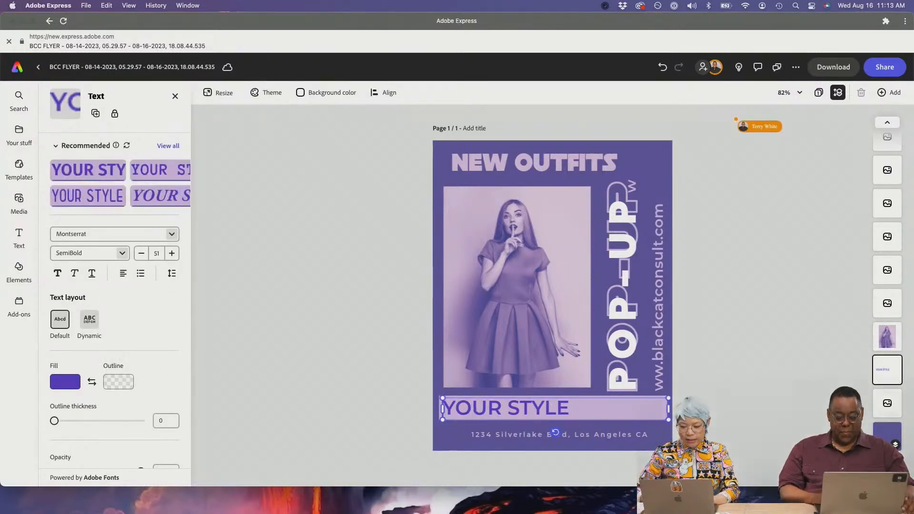
{"action": "key", "text": "Right"}
{"action": "key", "text": "Right"}
{"action": "key", "text": "Right"}
{"action": "key", "text": "Right"}
{"action": "key", "text": "Right"}
{"action": "key", "text": "Right"}
{"action": "key", "text": "Right"}
{"action": "key", "text": "Right"}
{"action": "key", "text": "Right"}
{"action": "key", "text": "Right"}
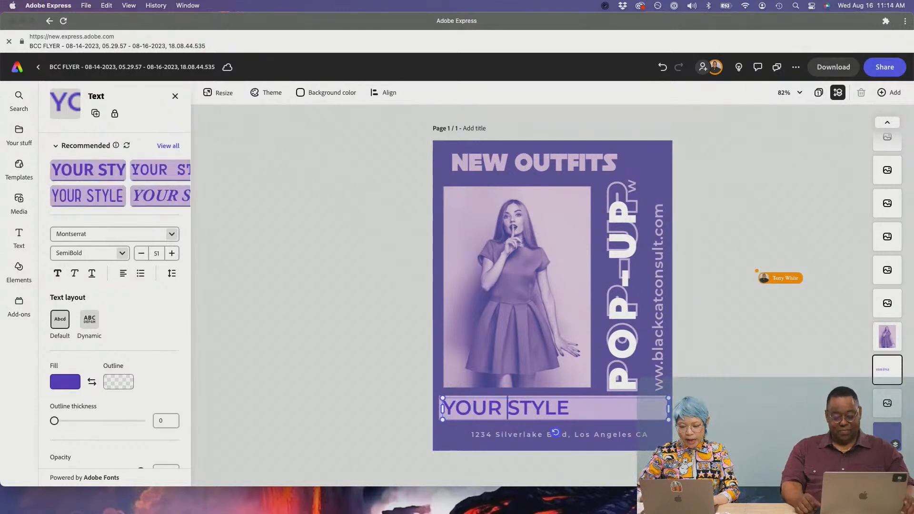
{"action": "type", "text": "is w"}
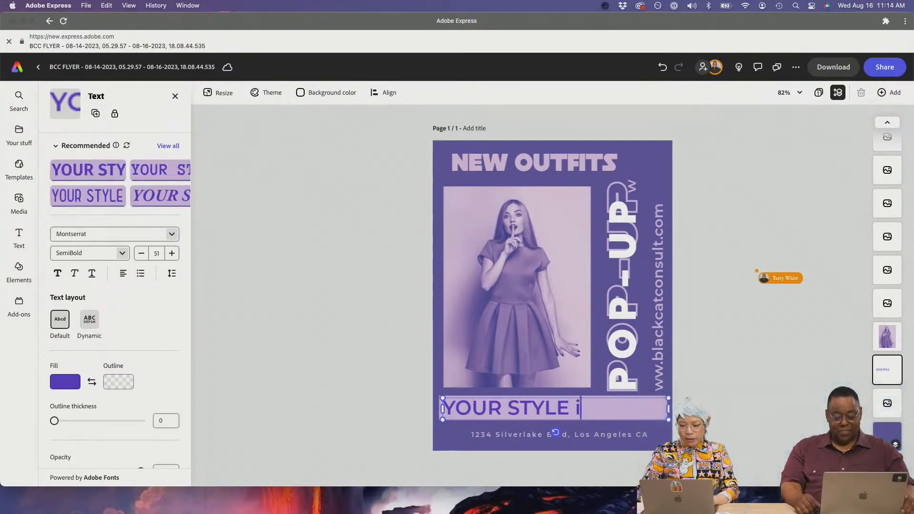
{"action": "key", "text": "BackSpace"}
{"action": "key", "text": "BackSpace"}
{"action": "key", "text": "BackSpace"}
{"action": "type", "text": "s wo"}
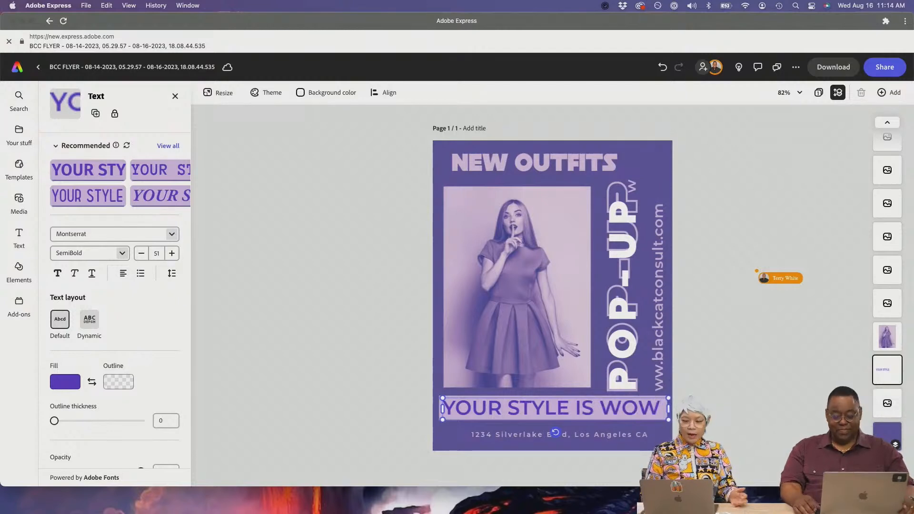
{"action": "type", "text": "W!"}
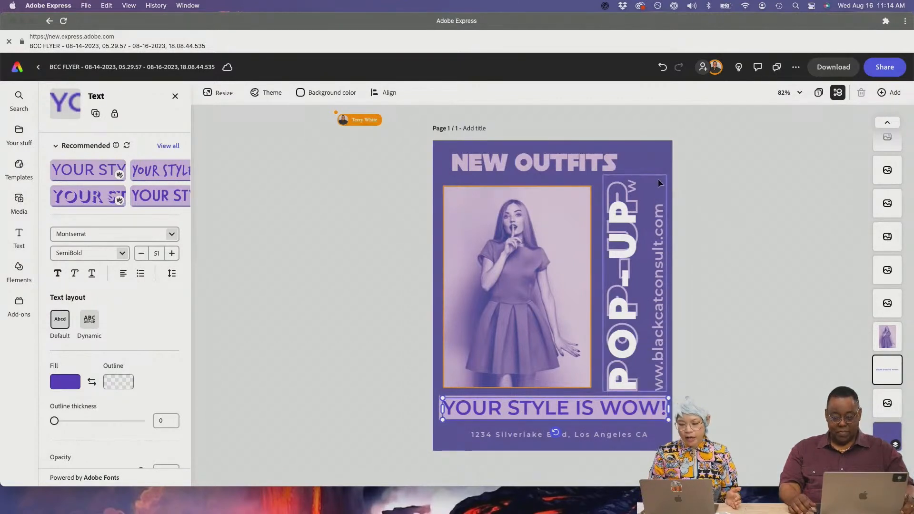
{"action": "left_click", "coordinate": [669, 143]}
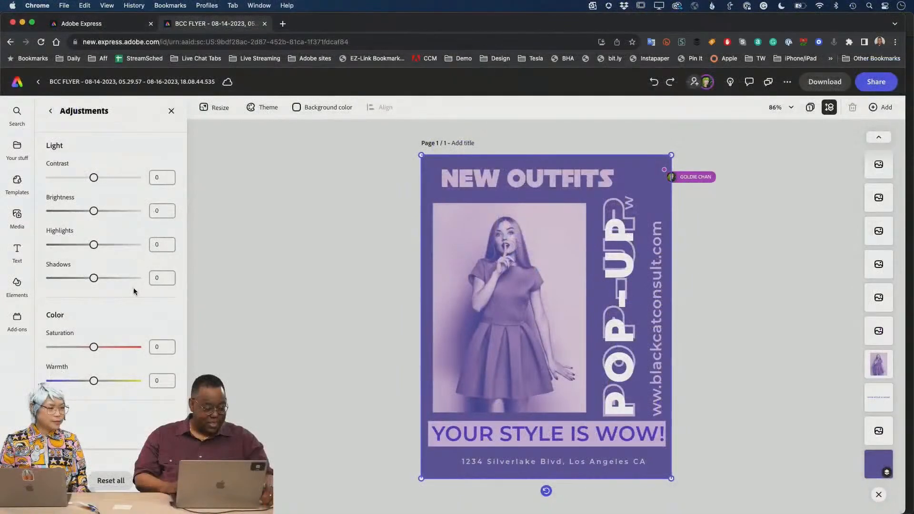
{"action": "left_click", "coordinate": [50, 111]}
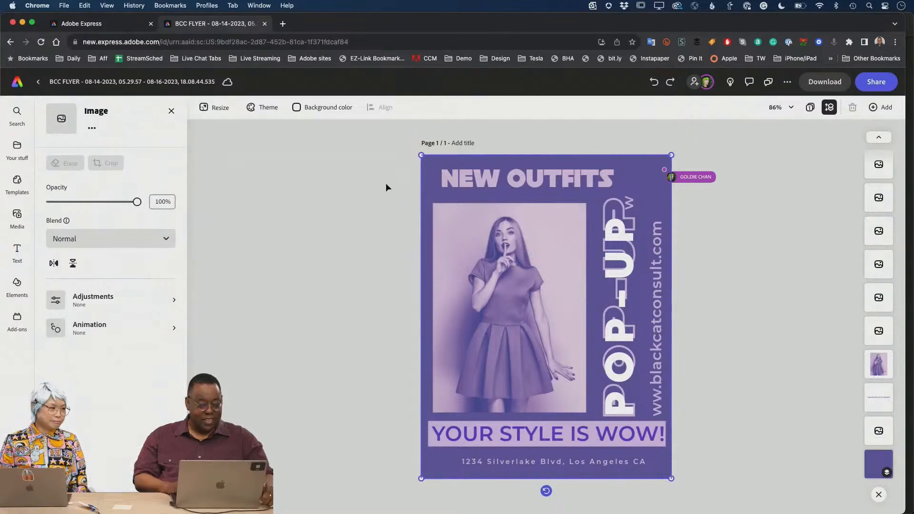
{"action": "left_click", "coordinate": [445, 162]}
{"action": "left_click", "coordinate": [445, 162]}
{"action": "left_click", "coordinate": [444, 162]}
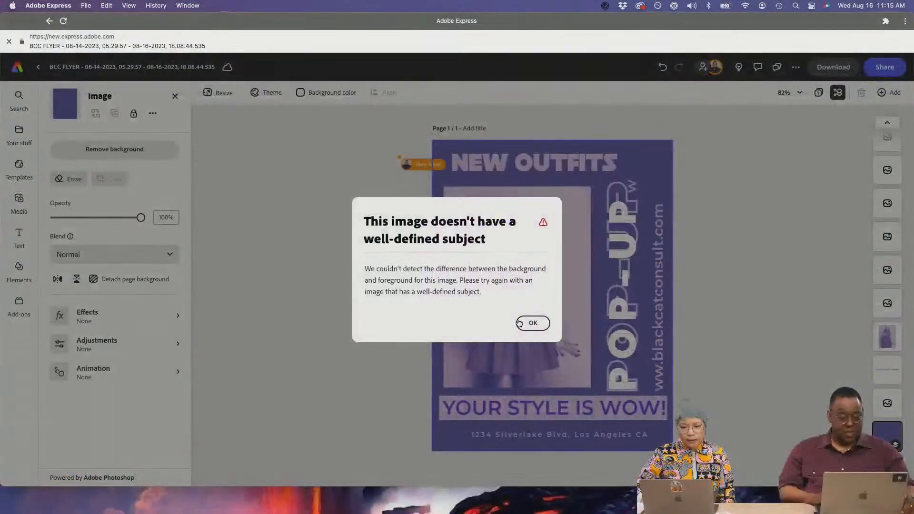
{"action": "left_click", "coordinate": [524, 326]}
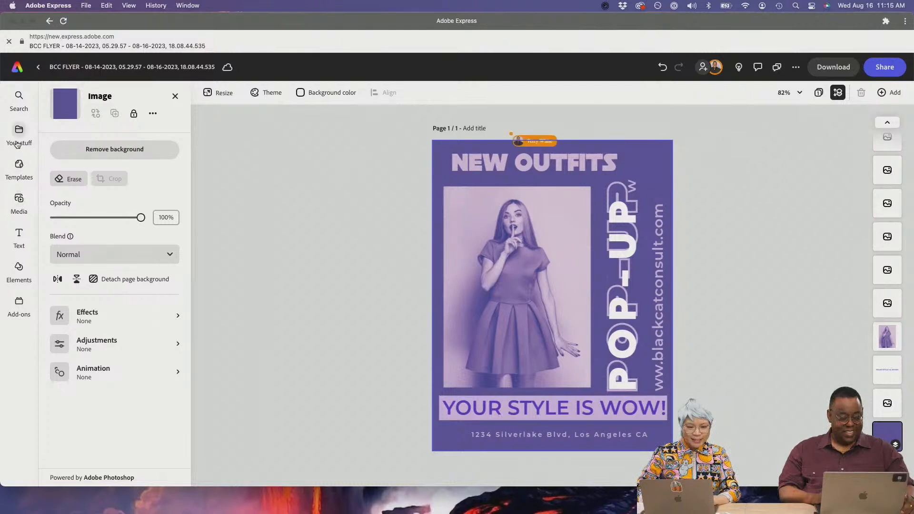
- Open and close the background image's more options without adding anything
{"action": "left_click", "coordinate": [152, 114]}
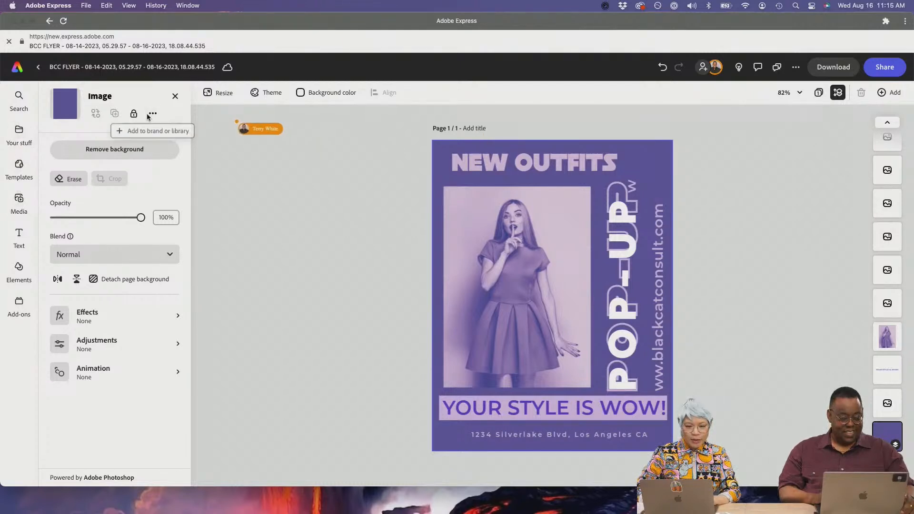
{"action": "left_click", "coordinate": [153, 115]}
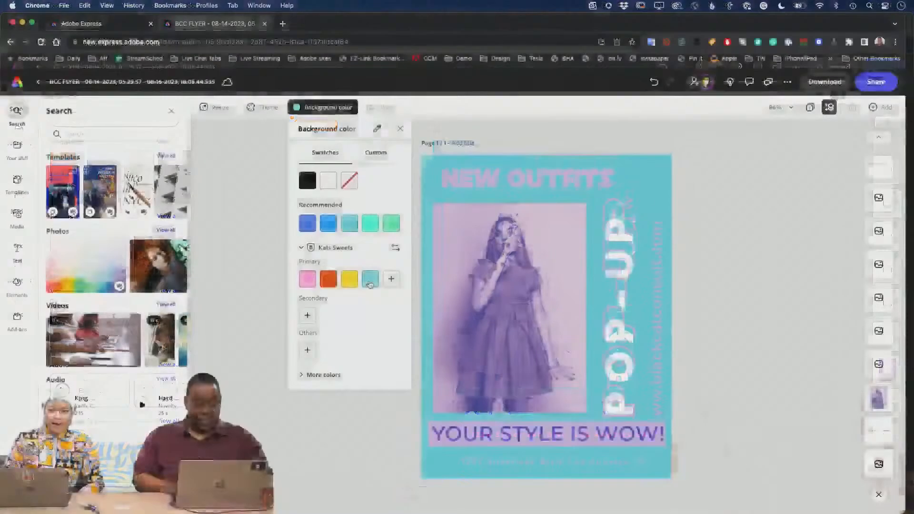
- Try green, teal, bright blue, brand-kit pink and royal blue as the flyer background
{"action": "left_click", "coordinate": [391, 225]}
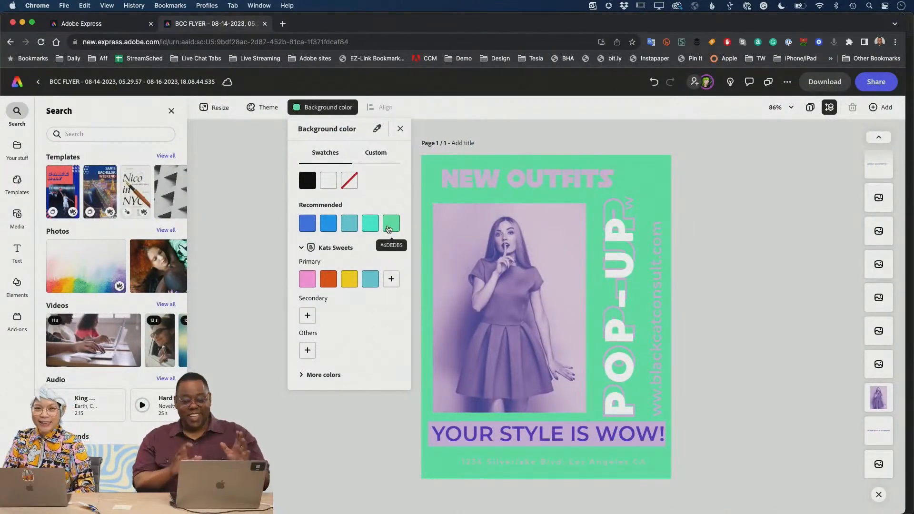
{"action": "left_click", "coordinate": [349, 232]}
{"action": "left_click", "coordinate": [328, 228]}
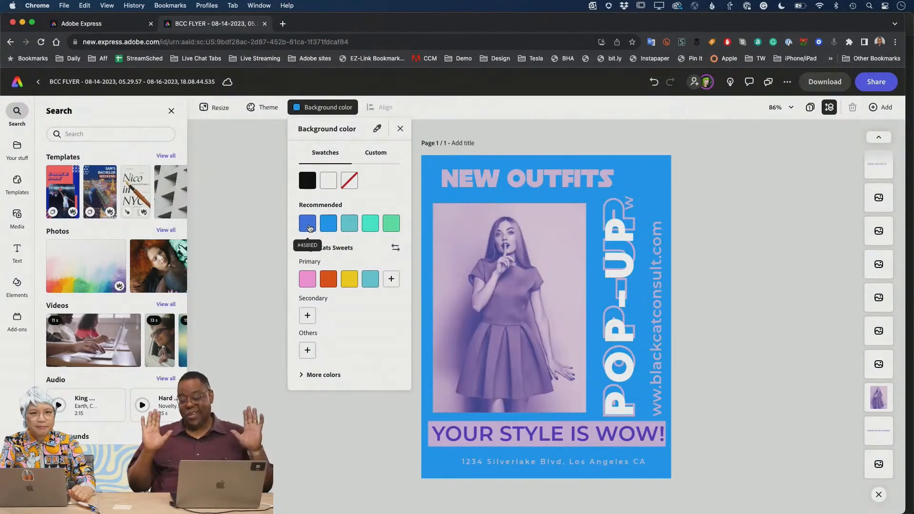
{"action": "left_click", "coordinate": [308, 279]}
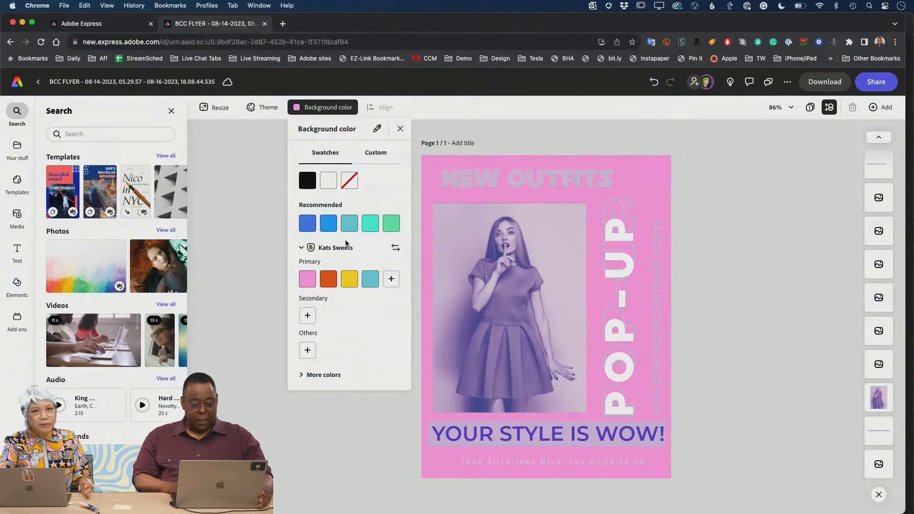
{"action": "left_click", "coordinate": [321, 230]}
{"action": "left_click", "coordinate": [308, 231]}
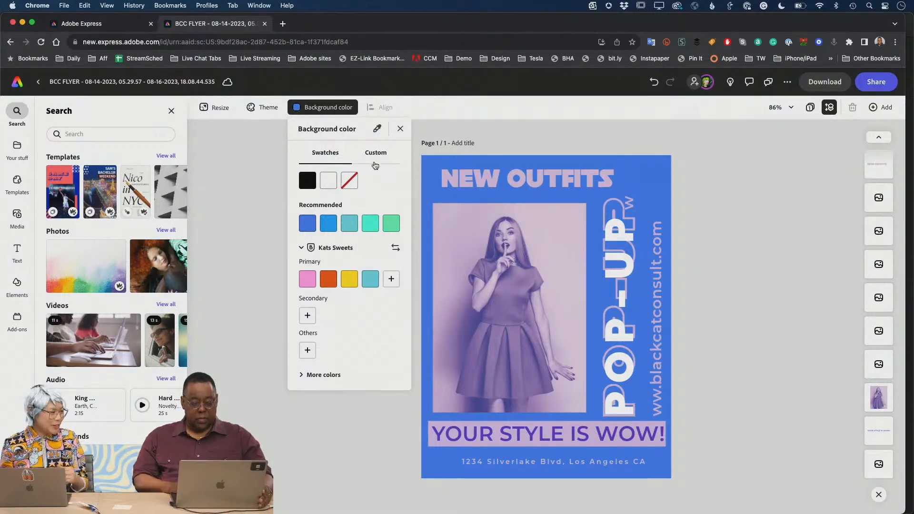
- Sample a purple from the photo, then settle on bright violet #645ACC after trying #7280C2
{"action": "left_click", "coordinate": [377, 131]}
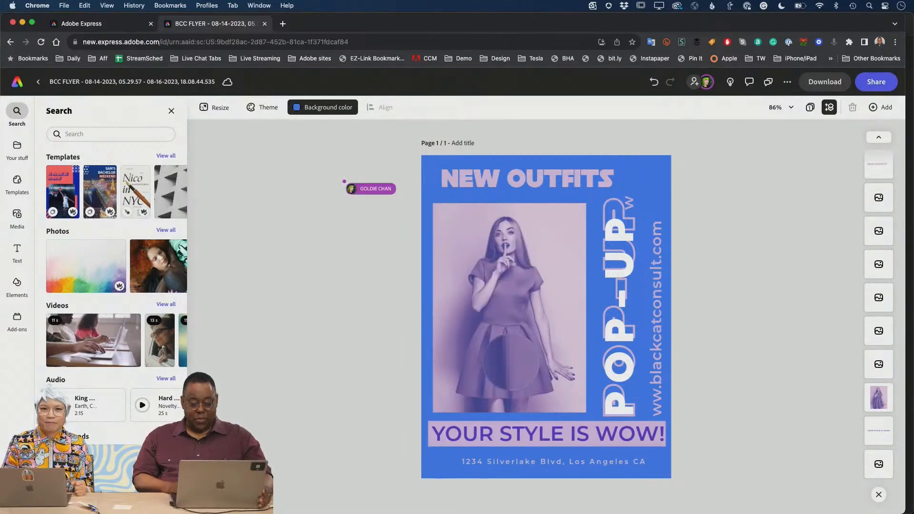
{"action": "left_click", "coordinate": [501, 310]}
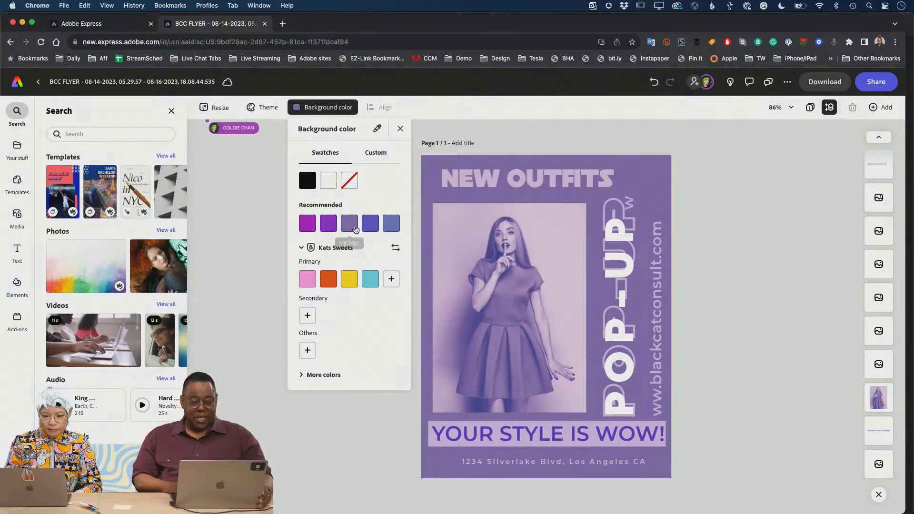
{"action": "left_click", "coordinate": [376, 227]}
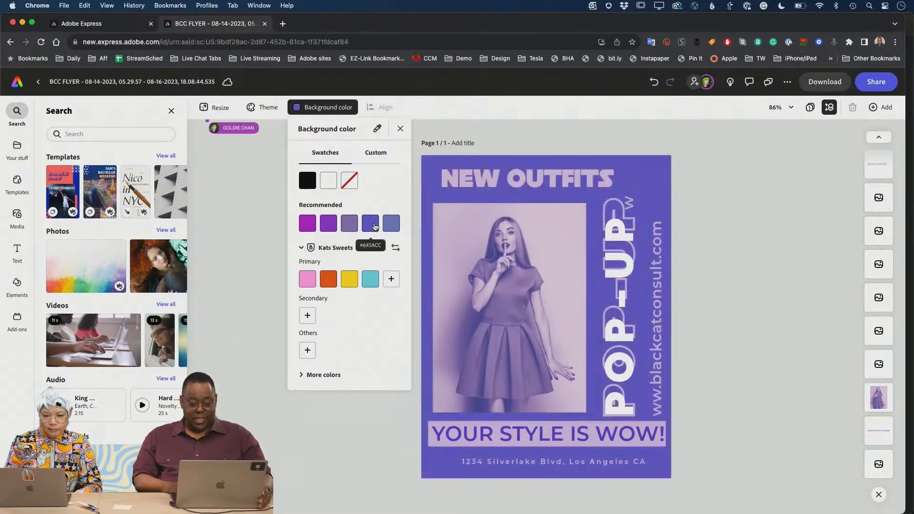
{"action": "left_click", "coordinate": [391, 225]}
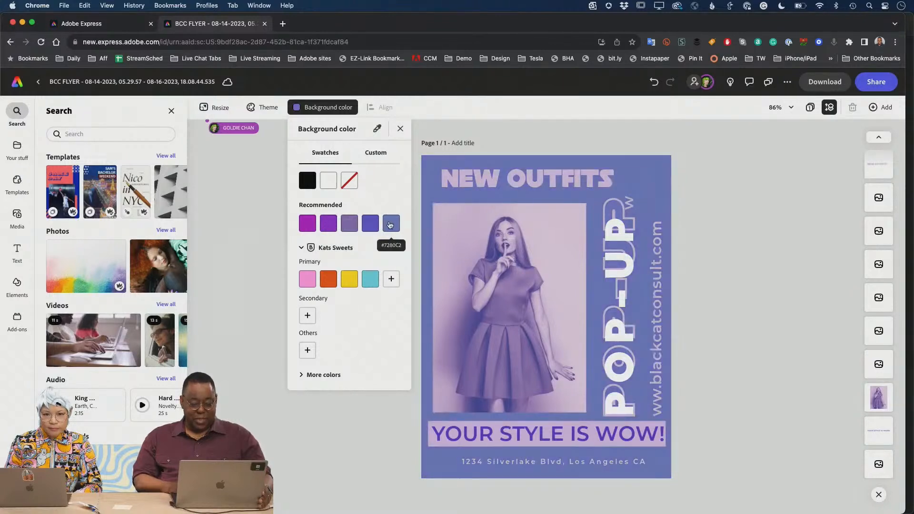
{"action": "left_click", "coordinate": [372, 226]}
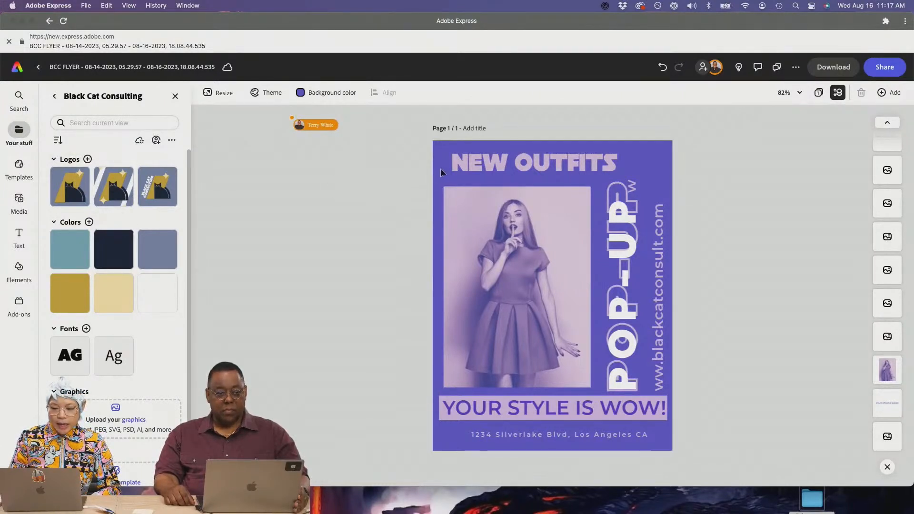
- Select the NEW OUTFITS headline text on the flyer
{"action": "left_click", "coordinate": [590, 162]}
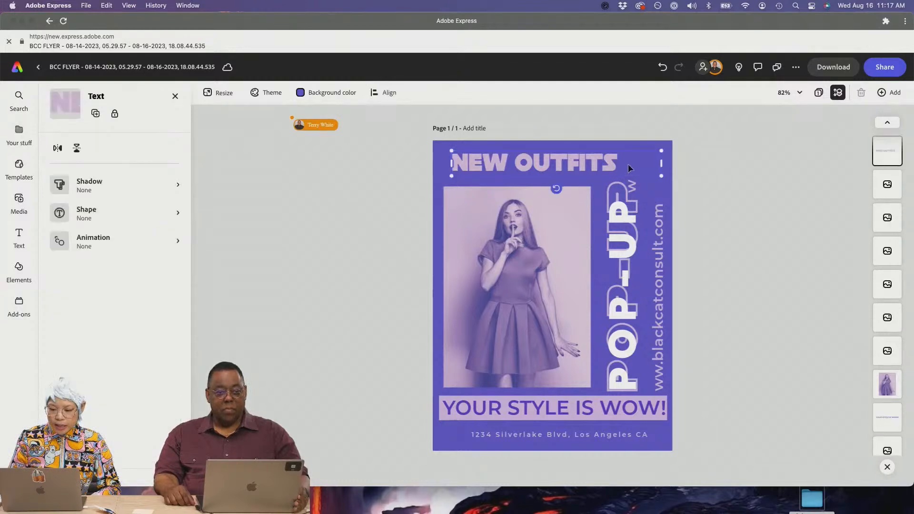
{"action": "double_click", "coordinate": [593, 158]}
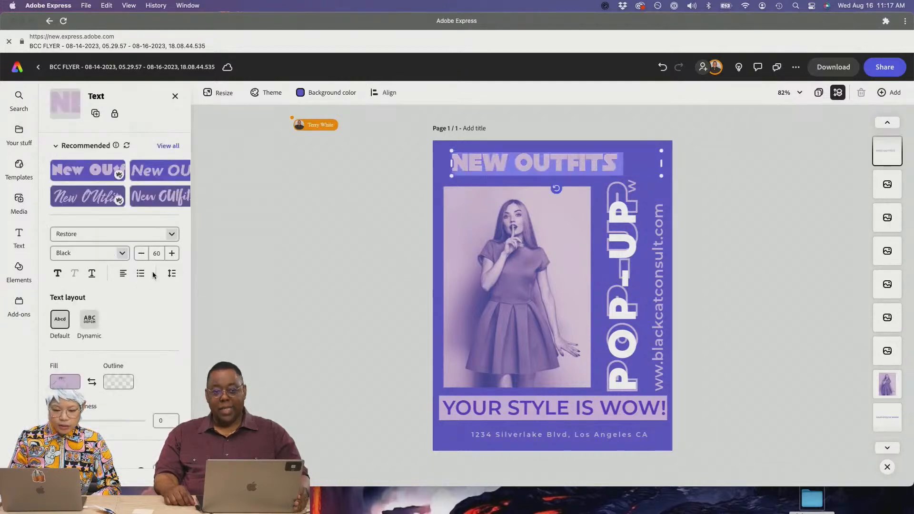
{"action": "scroll", "coordinate": [162, 238], "scroll_direction": "down", "scroll_amount": 5}
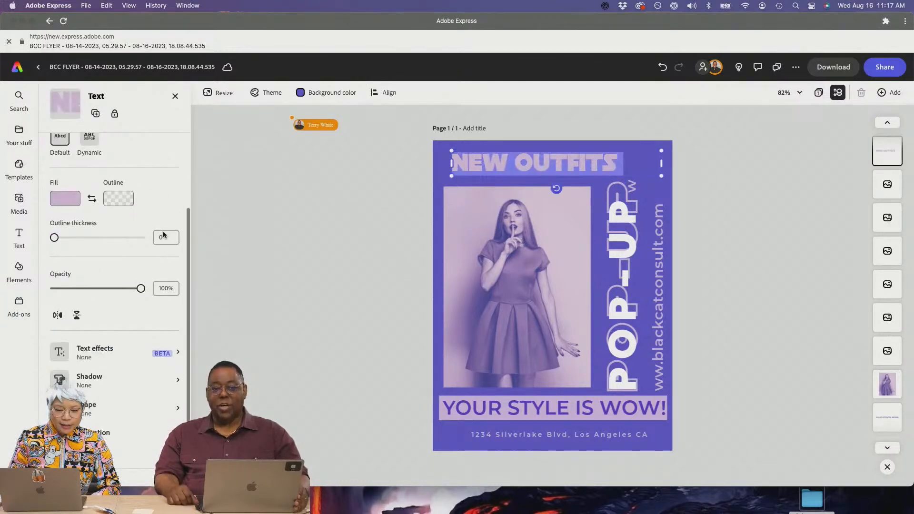
{"action": "scroll", "coordinate": [164, 234], "scroll_direction": "up", "scroll_amount": 5}
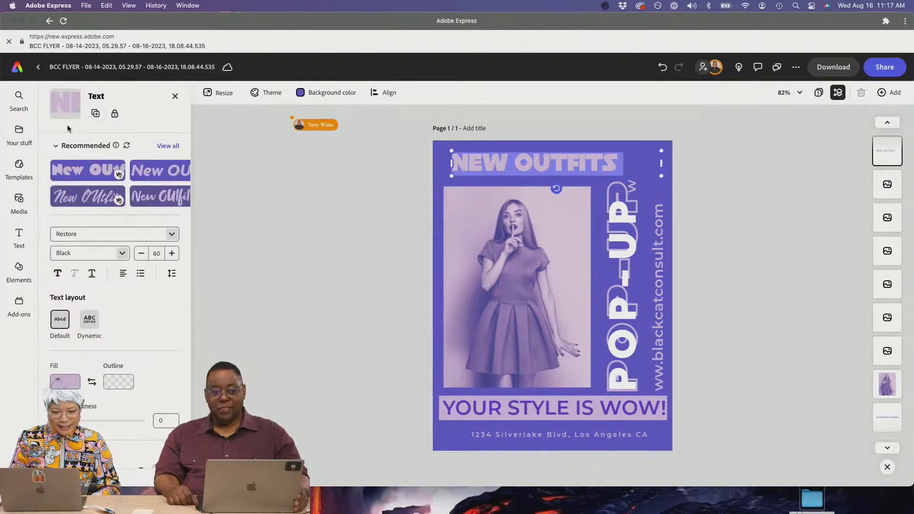
- Insert the third Black Cat Consulting logo, shrink it, and place it top-right beside NEW OUTFITS
{"action": "left_click", "coordinate": [21, 139]}
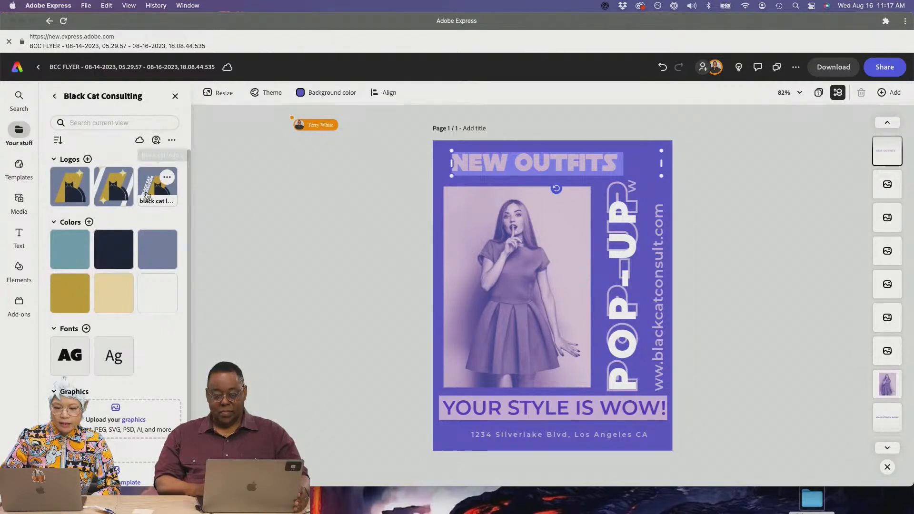
{"action": "left_click", "coordinate": [159, 179]}
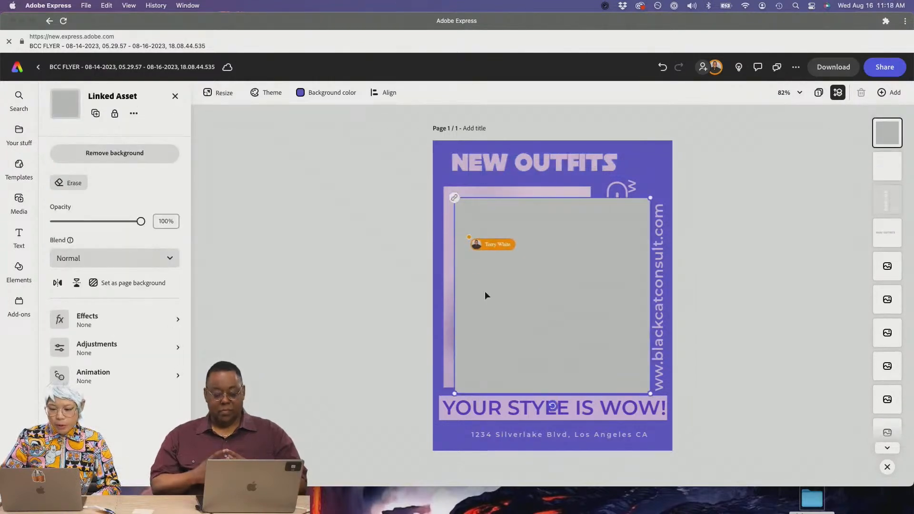
{"action": "left_click_drag", "start_coordinate": [649, 197], "coordinate": [653, 158]}
{"action": "left_click", "coordinate": [739, 189]}
{"action": "left_click", "coordinate": [640, 172]}
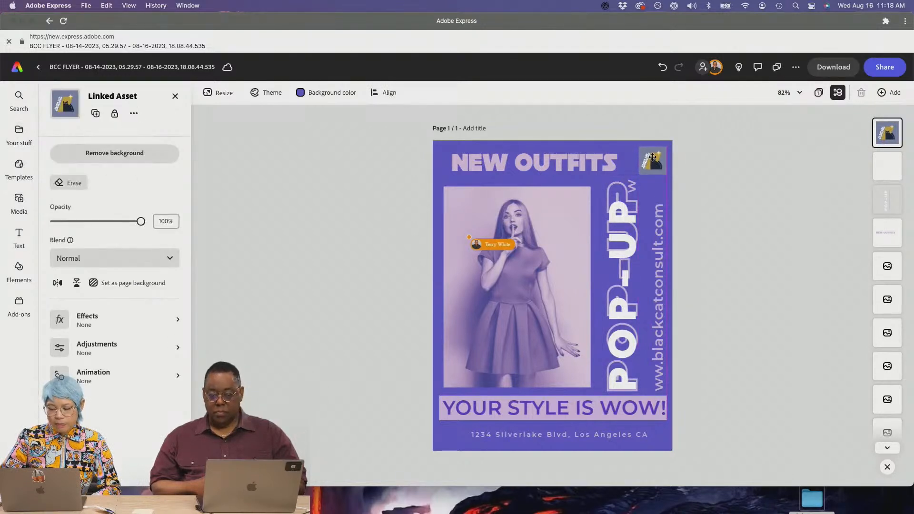
{"action": "left_click", "coordinate": [724, 180]}
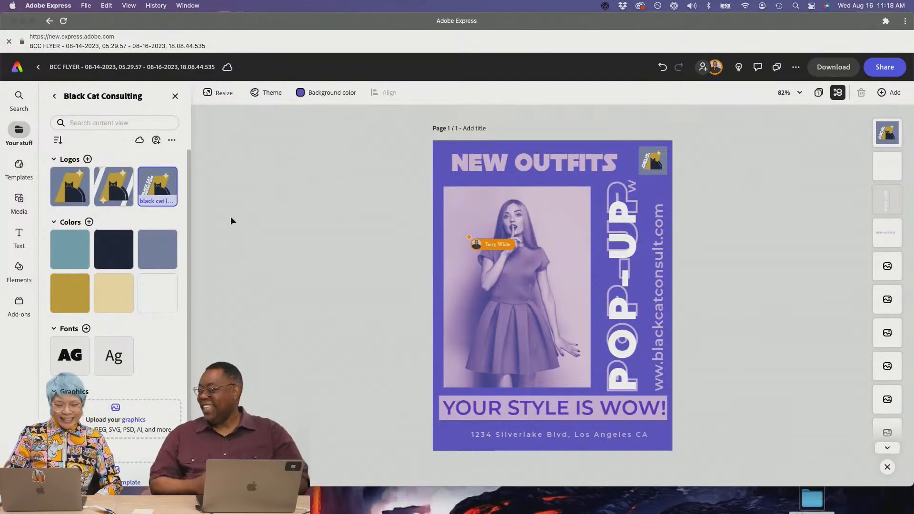
{"action": "left_click", "coordinate": [56, 96]}
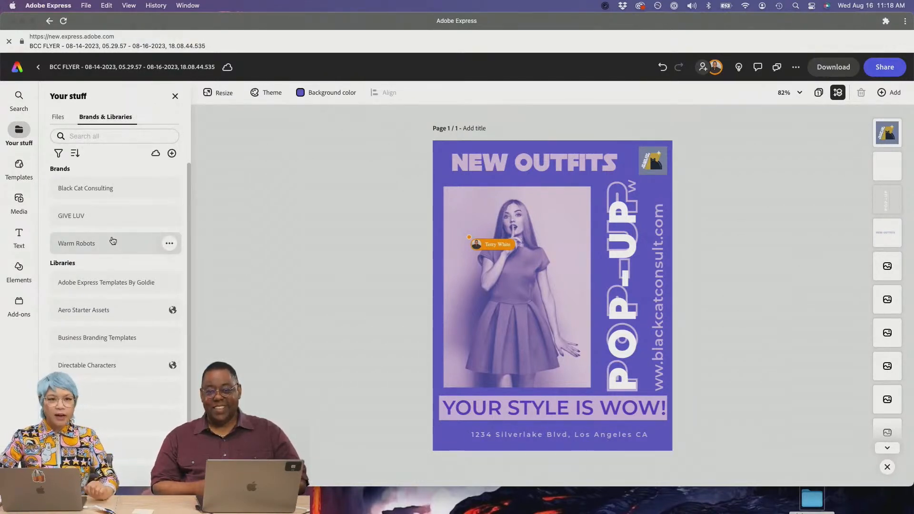
- Browse the GIVE LUV brand assets, then reopen the Black Cat Consulting brand
{"action": "left_click", "coordinate": [114, 225]}
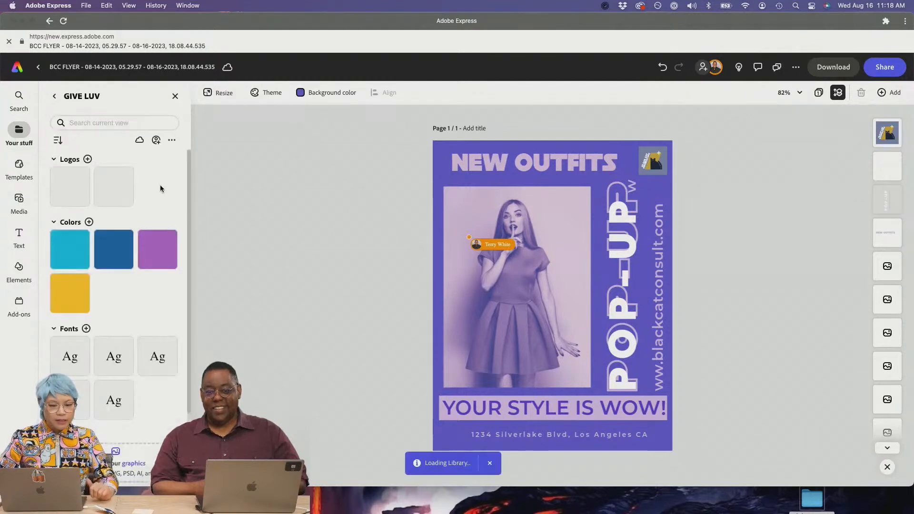
{"action": "left_click", "coordinate": [53, 99]}
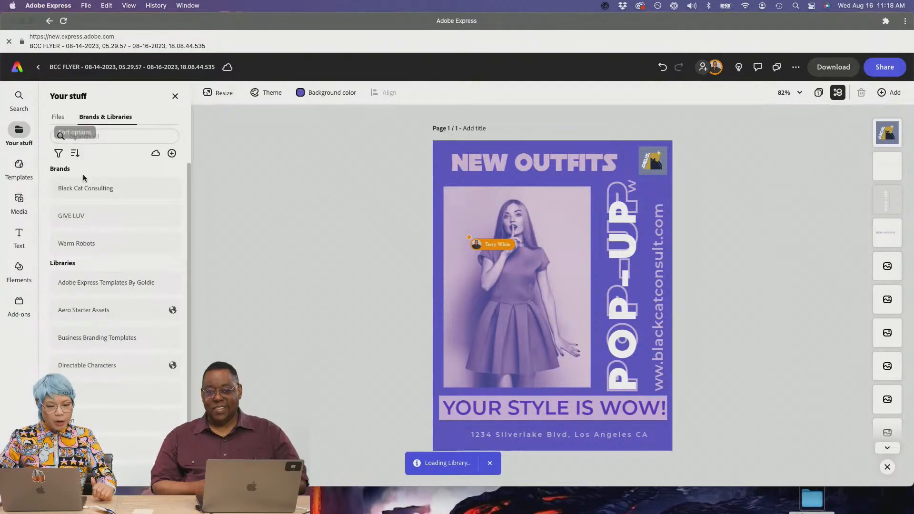
{"action": "left_click", "coordinate": [86, 186]}
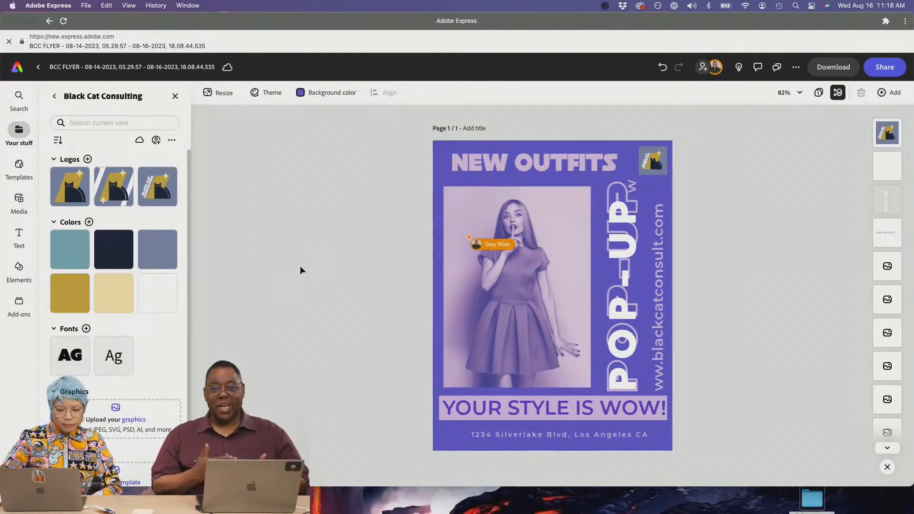
- Select the whole NEW OUTFITS heading text, then close the text properties
{"action": "left_click", "coordinate": [499, 163]}
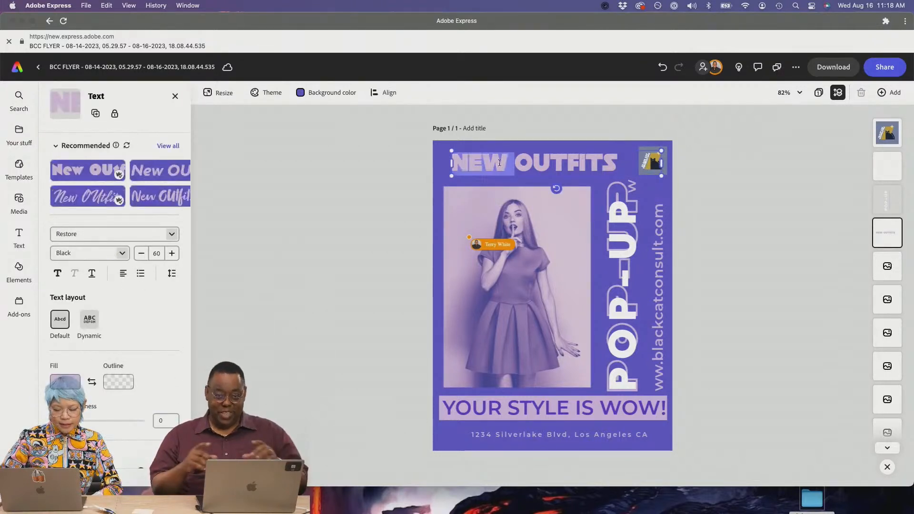
{"action": "double_click", "coordinate": [499, 163]}
{"action": "triple_click", "coordinate": [499, 163]}
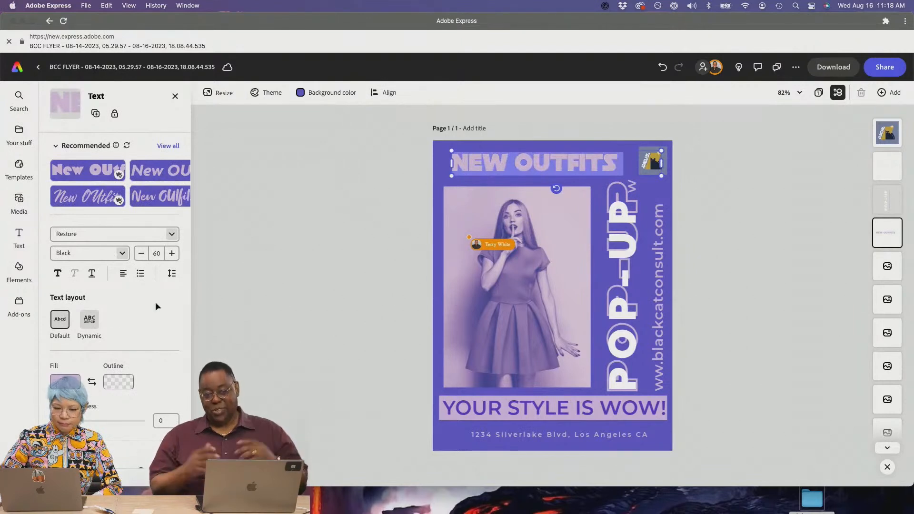
{"action": "scroll", "coordinate": [93, 327], "scroll_direction": "down", "scroll_amount": 5}
{"action": "scroll", "coordinate": [93, 326], "scroll_direction": "up", "scroll_amount": 5}
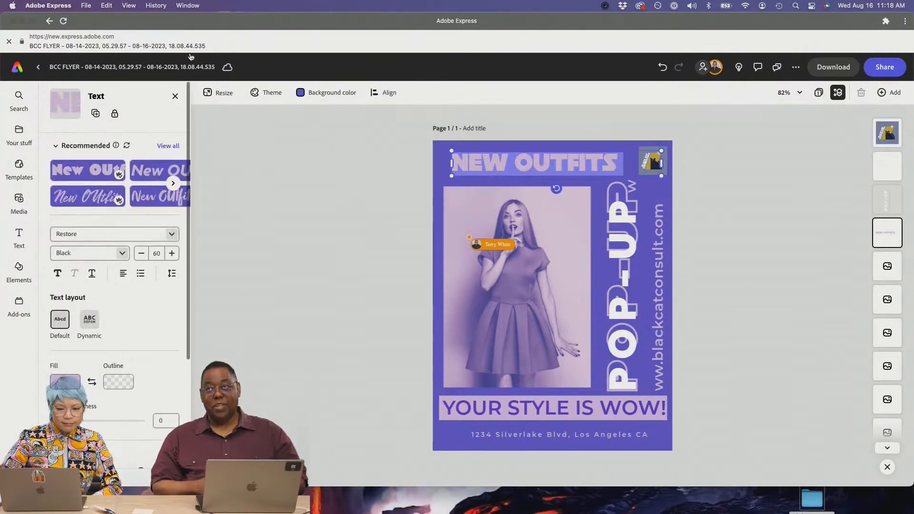
{"action": "left_click", "coordinate": [175, 97]}
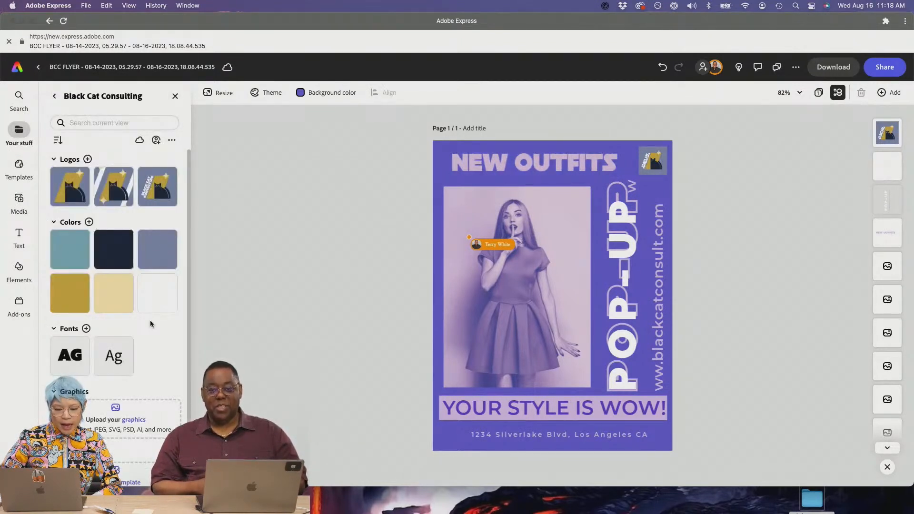
{"action": "scroll", "coordinate": [150, 320], "scroll_direction": "down", "scroll_amount": 3}
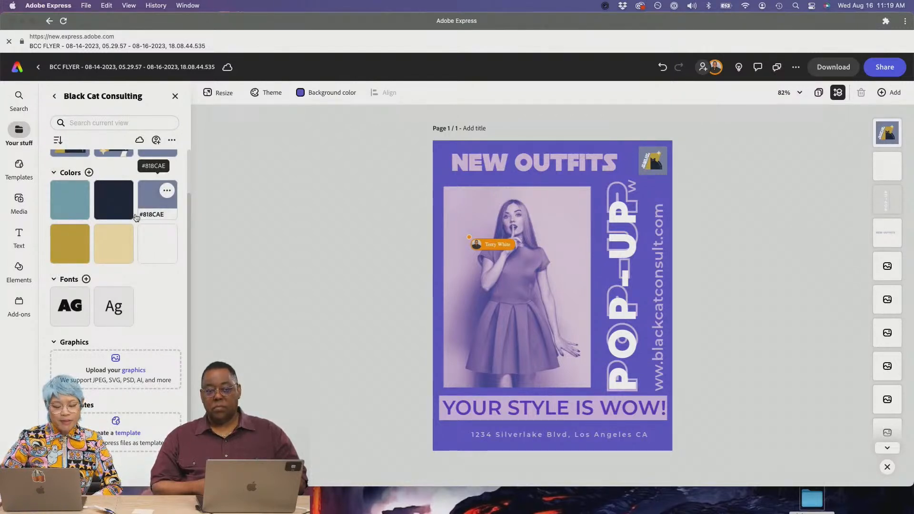
{"action": "scroll", "coordinate": [149, 217], "scroll_direction": "up", "scroll_amount": 2}
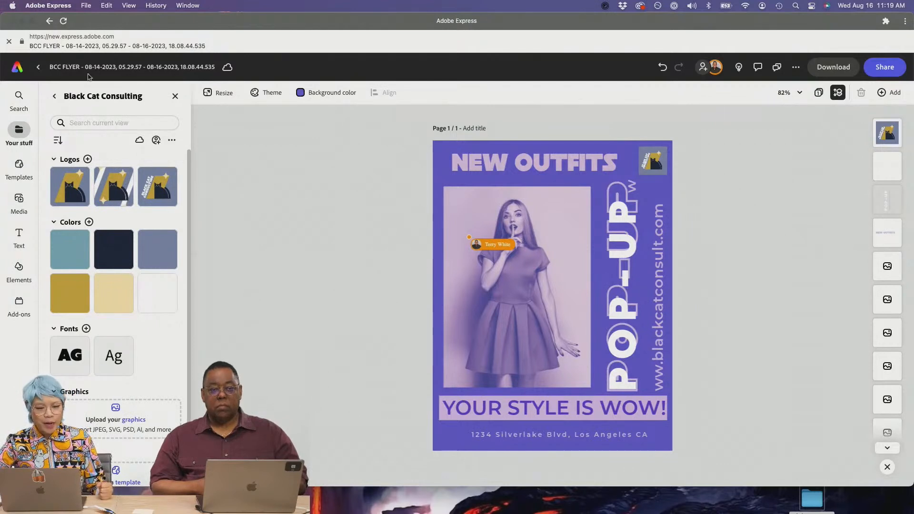
- Back out to the brands list and exit the flyer to the home page
{"action": "left_click", "coordinate": [54, 97]}
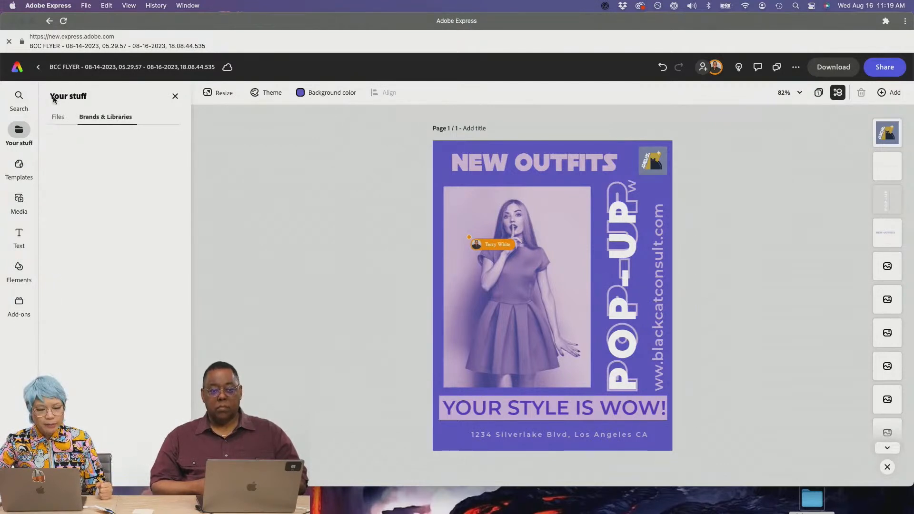
{"action": "left_click", "coordinate": [26, 98]}
{"action": "left_click", "coordinate": [38, 67]}
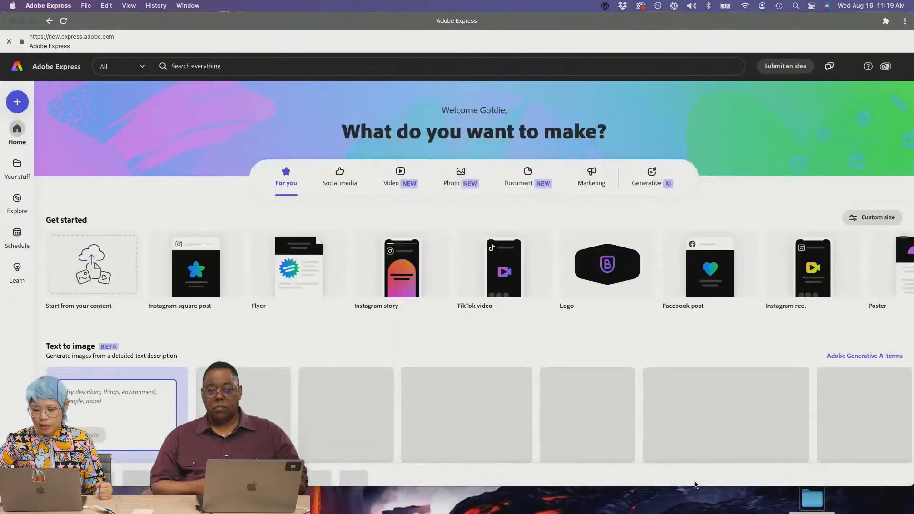
- Drag BCC brochure.pdf from Finder's Black Cat Consulting > pdfs folder into Adobe Express and open it in the editor
{"action": "left_click", "coordinate": [813, 502]}
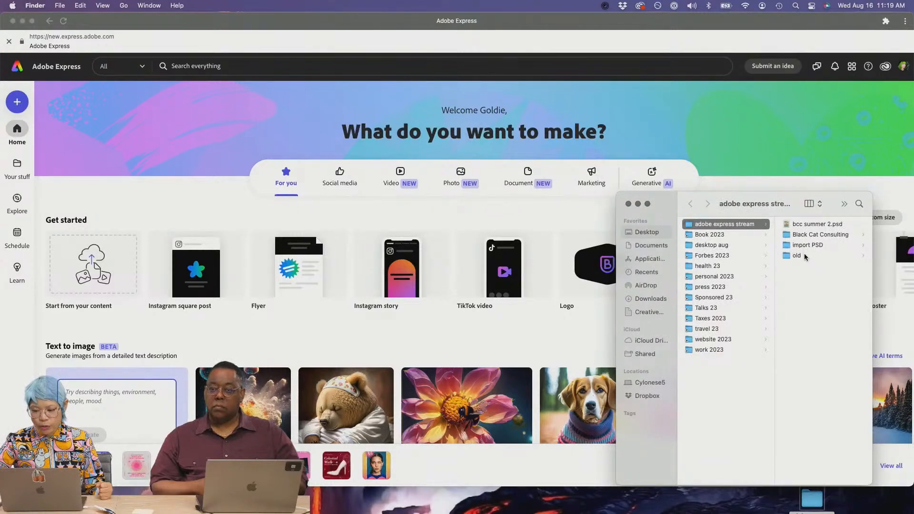
{"action": "left_click", "coordinate": [802, 255]}
{"action": "left_click", "coordinate": [735, 246]}
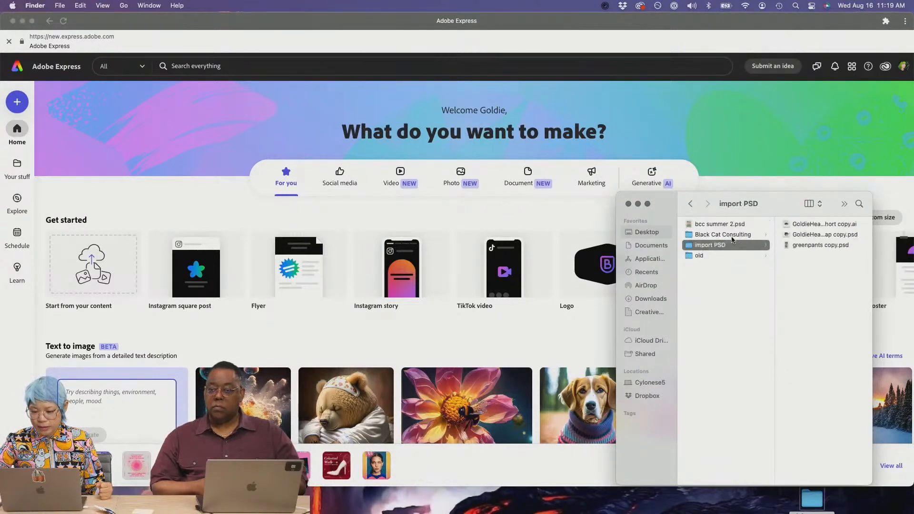
{"action": "left_click", "coordinate": [733, 236]}
{"action": "left_click", "coordinate": [799, 245]}
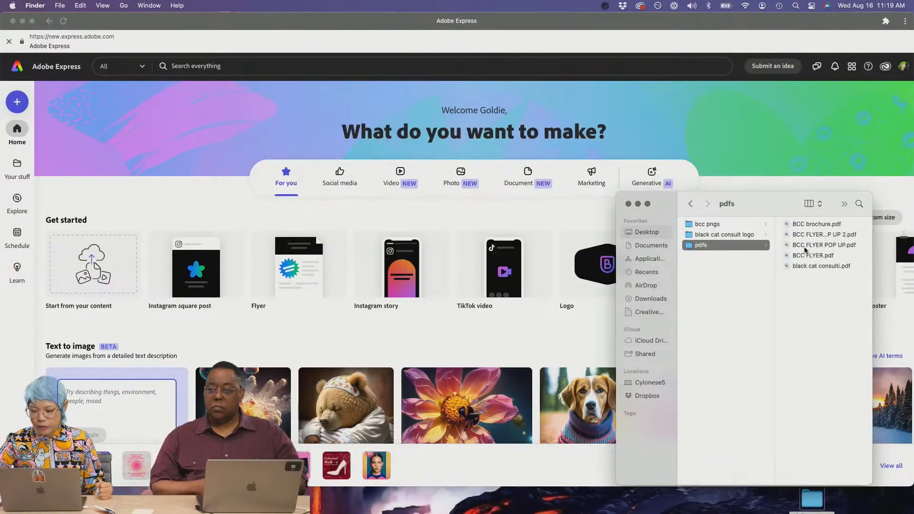
{"action": "left_click", "coordinate": [802, 225]}
{"action": "left_click_drag", "start_coordinate": [733, 227], "coordinate": [432, 298]}
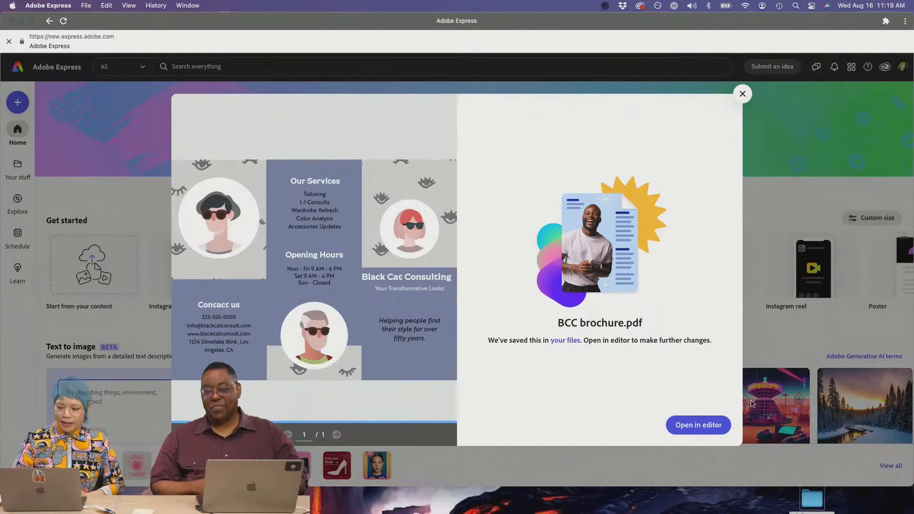
{"action": "left_click", "coordinate": [713, 432]}
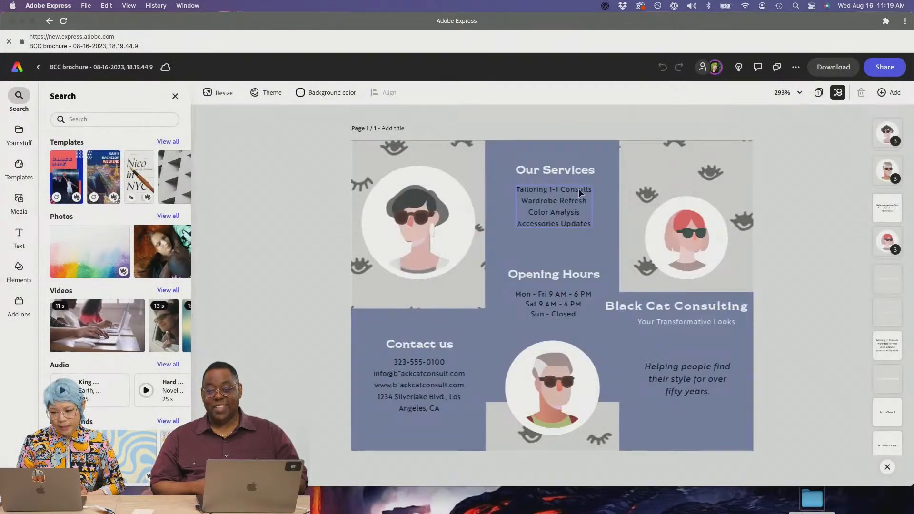
{"action": "left_click", "coordinate": [546, 196]}
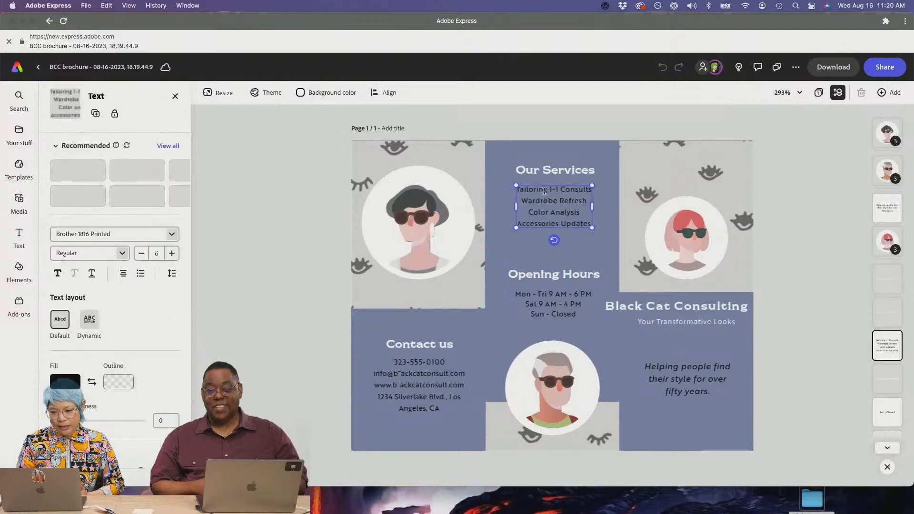
{"action": "double_click", "coordinate": [544, 191]}
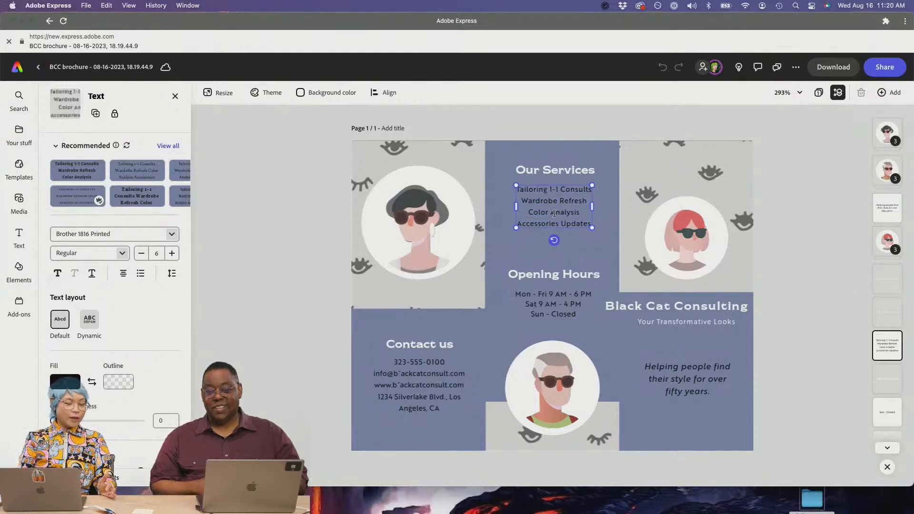
{"action": "left_click", "coordinate": [518, 253]}
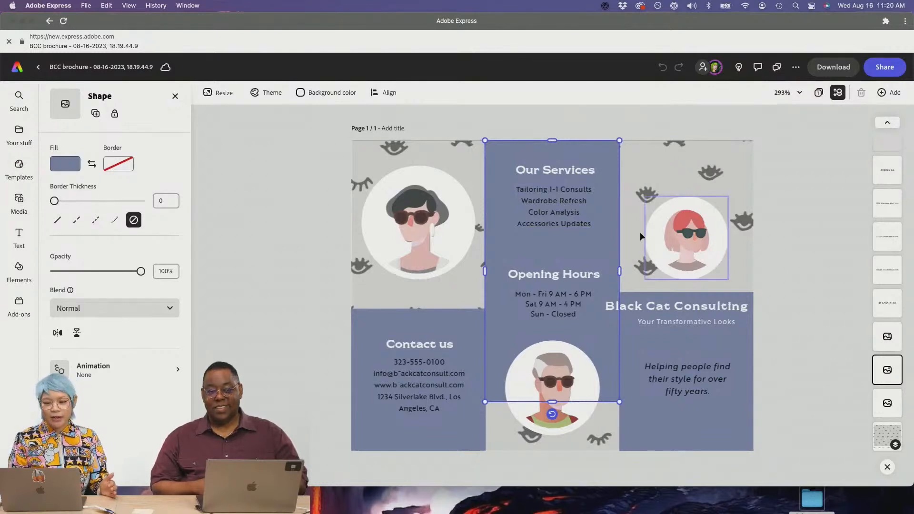
{"action": "left_click", "coordinate": [633, 177]}
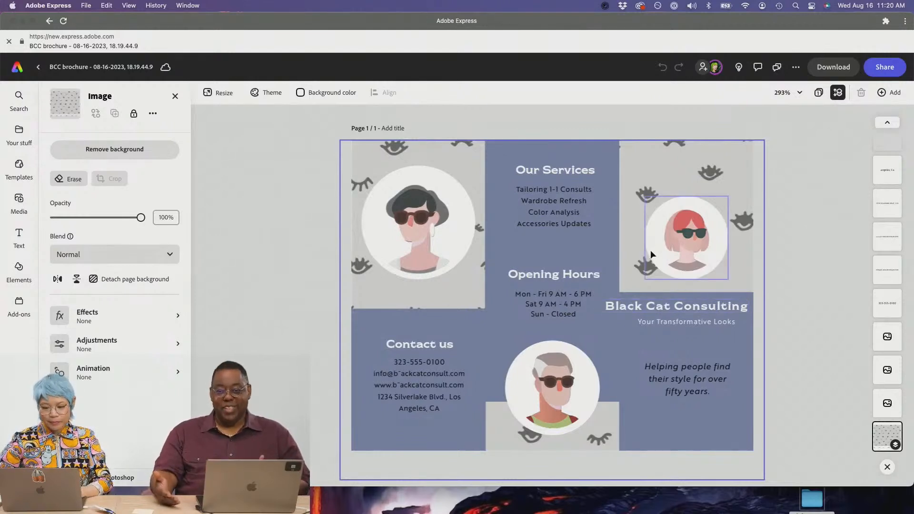
{"action": "left_click", "coordinate": [797, 222]}
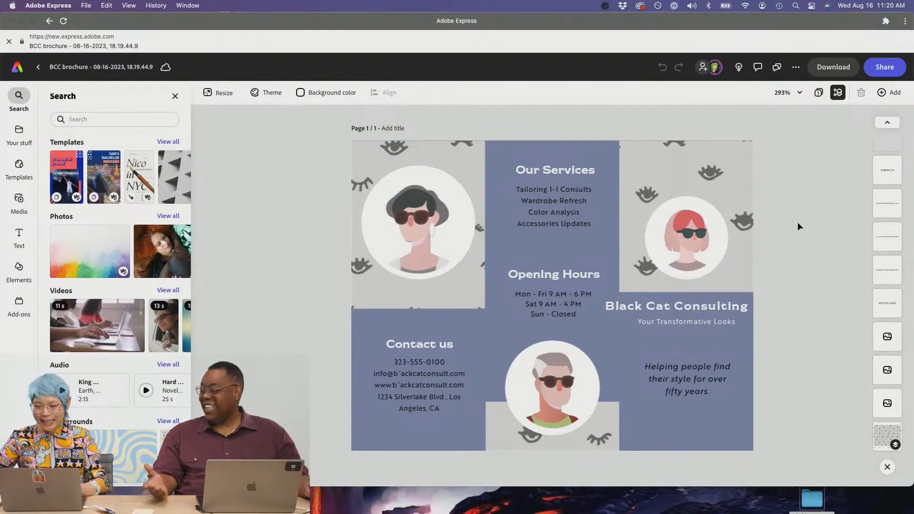
{"action": "left_click", "coordinate": [880, 70]}
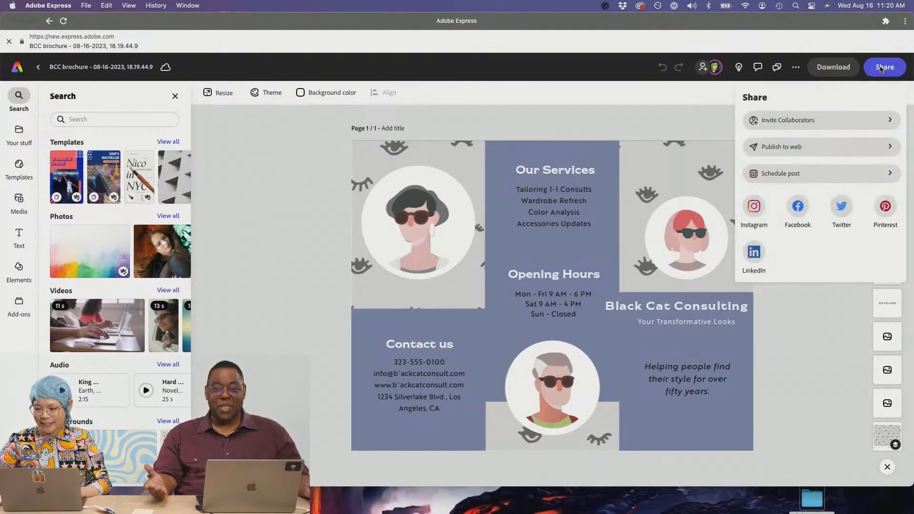
- Add the suggested collaborator's address to the invite list
{"action": "left_click", "coordinate": [833, 123]}
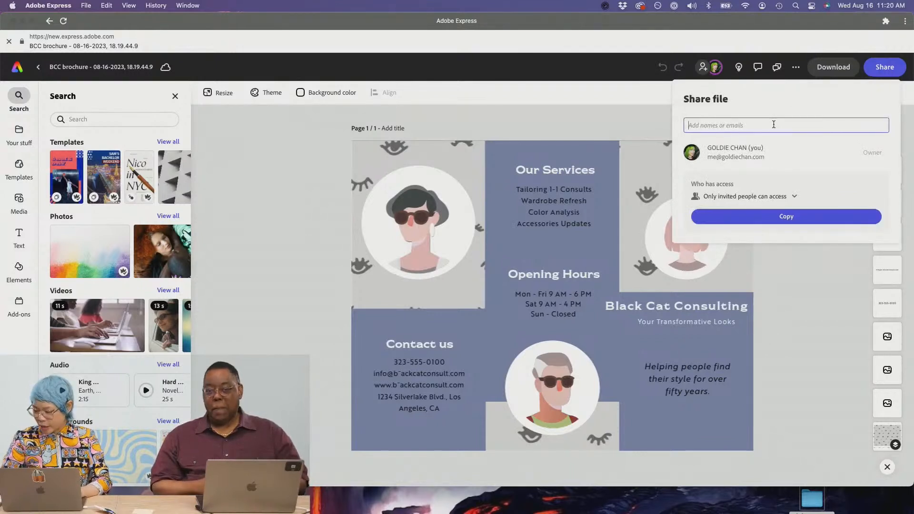
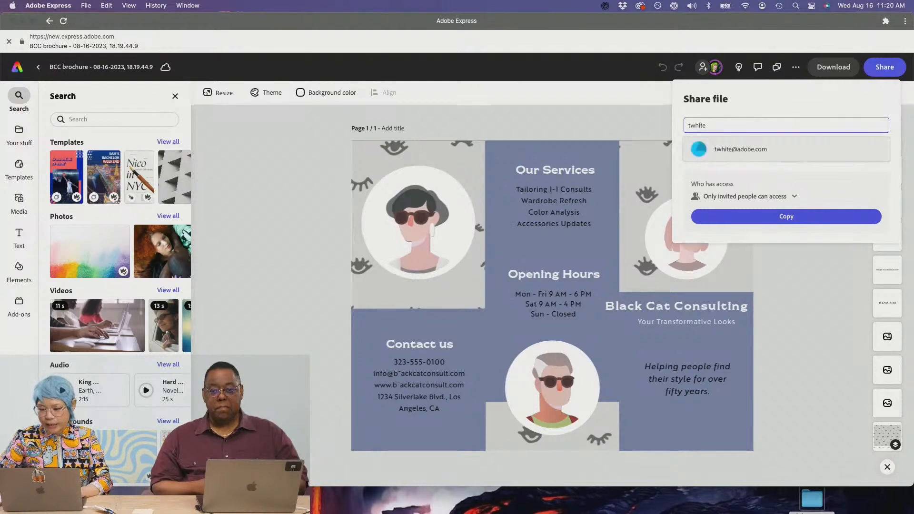
{"action": "left_click", "coordinate": [780, 141]}
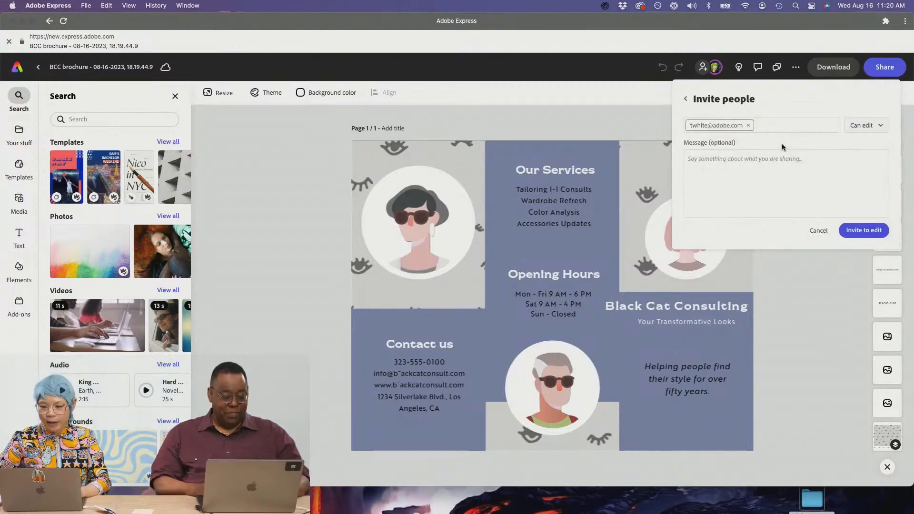
- Write a 'Pleas…' message, send the invite to edit, and close the Share panel
{"action": "left_click", "coordinate": [759, 177]}
{"action": "type", "text": "Please edit"}
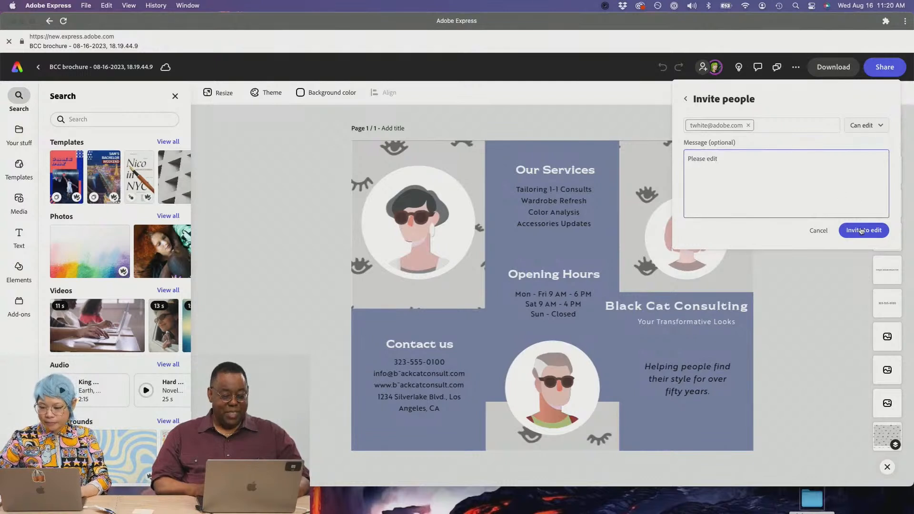
{"action": "left_click", "coordinate": [862, 231]}
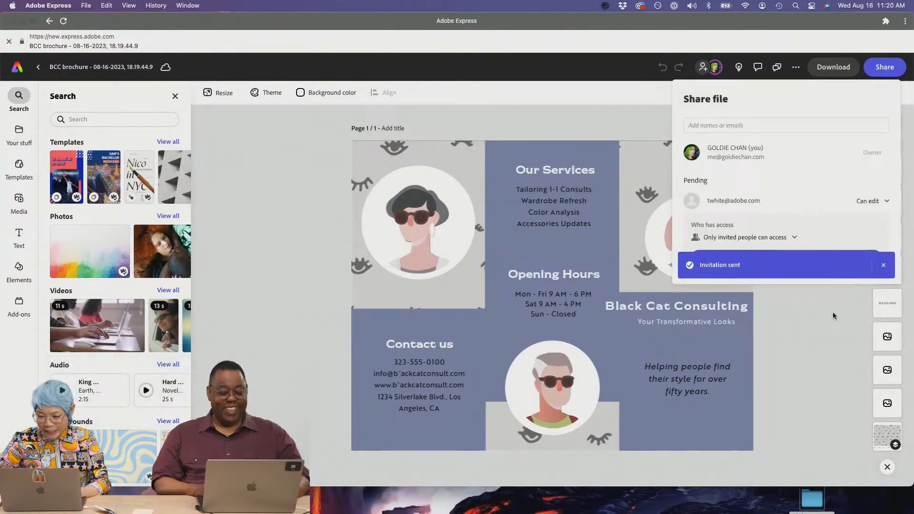
{"action": "left_click", "coordinate": [833, 315]}
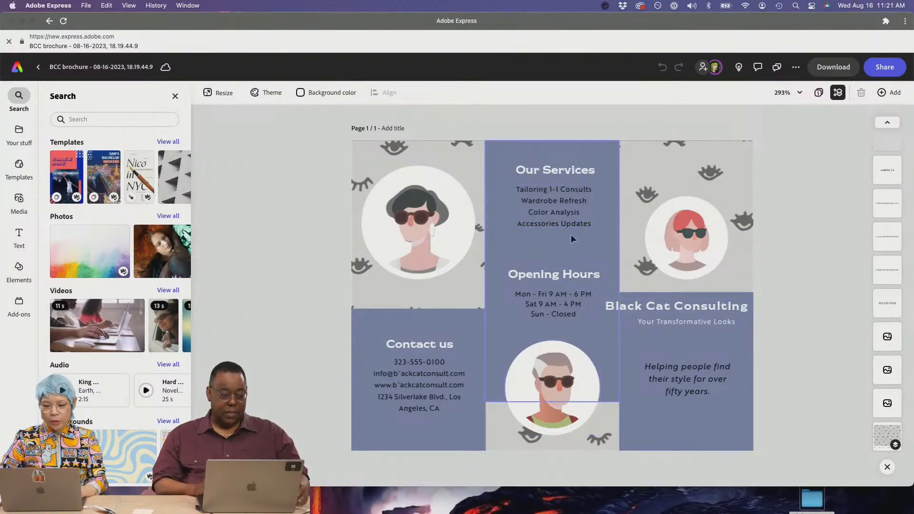
- Delete the broken glyph in the contact e-mail and website text, typing 'l' in the web address
{"action": "left_click", "coordinate": [399, 373]}
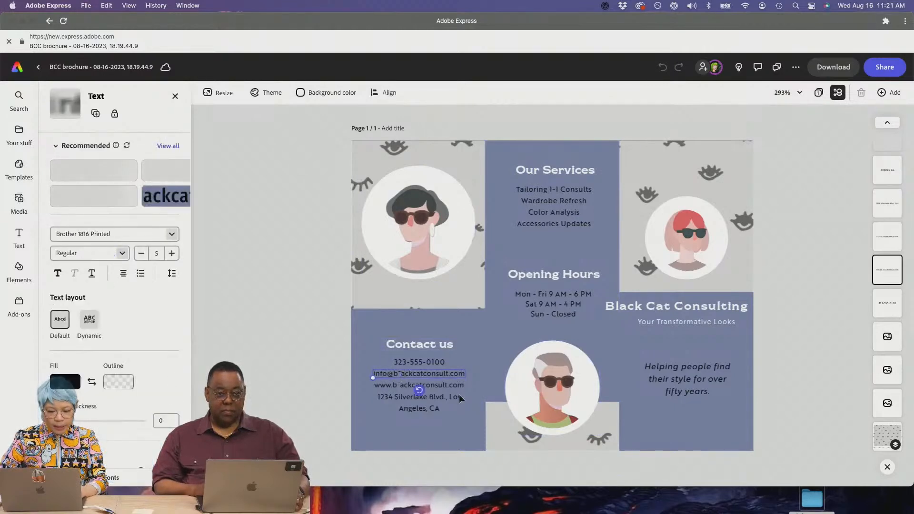
{"action": "key", "text": "BackSpace"}
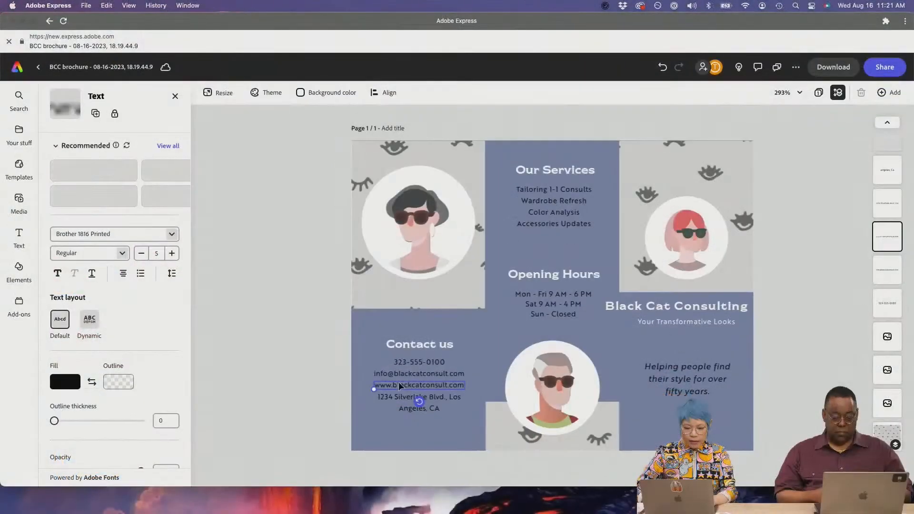
{"action": "left_click", "coordinate": [399, 385]}
{"action": "left_click", "coordinate": [399, 385]}
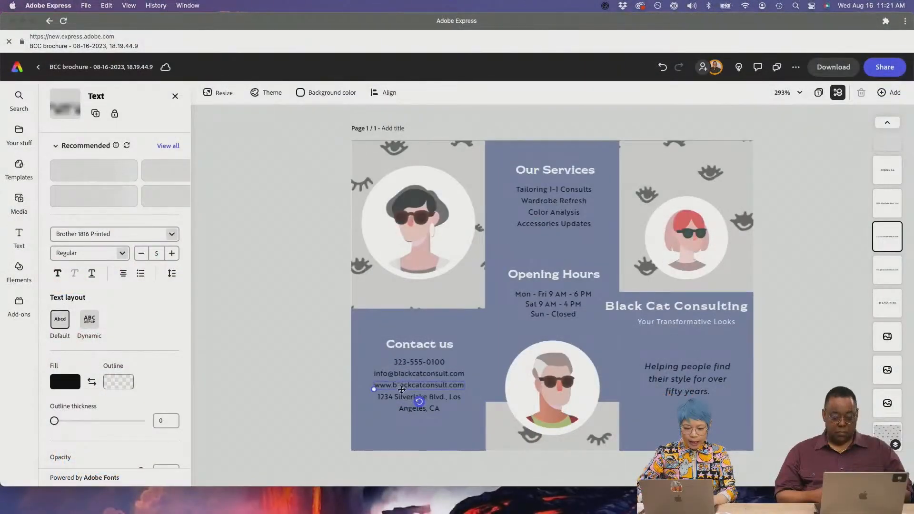
{"action": "key", "text": "BackSpace"}
{"action": "type", "text": "l"}
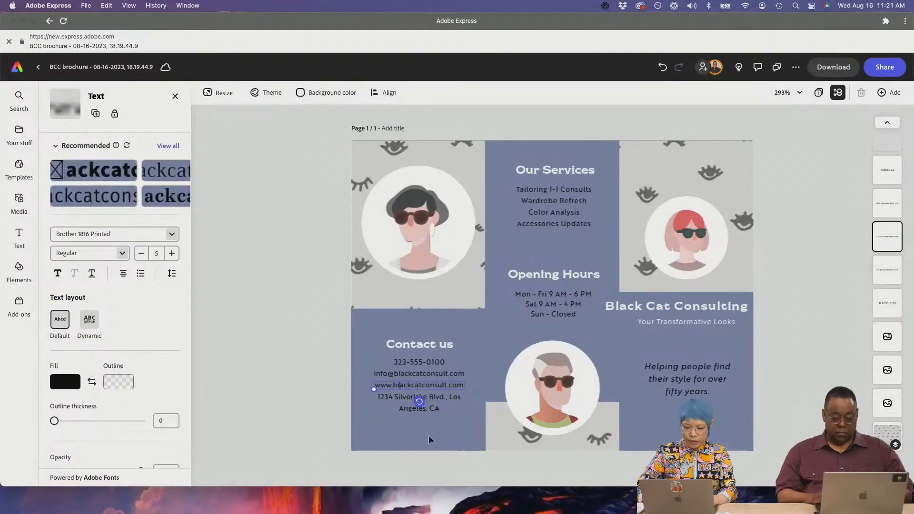
{"action": "left_click", "coordinate": [672, 435]}
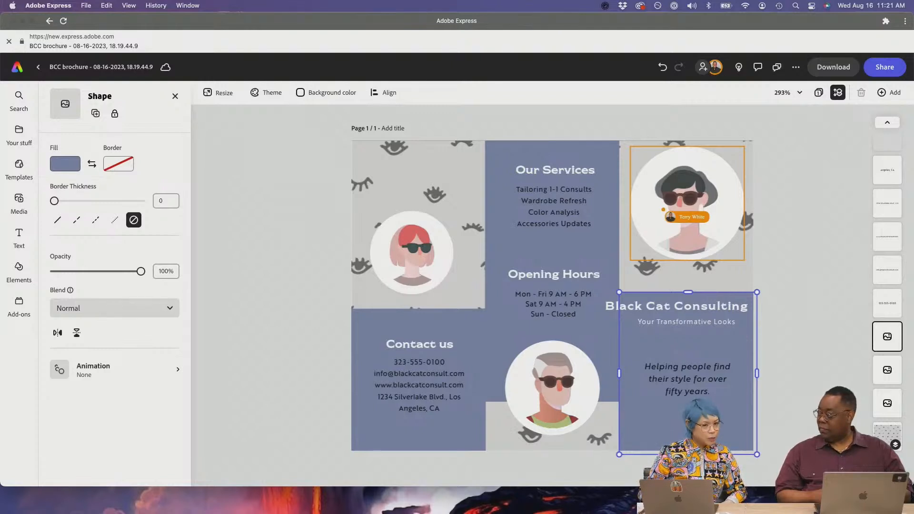
{"action": "key", "text": "super+Tab"}
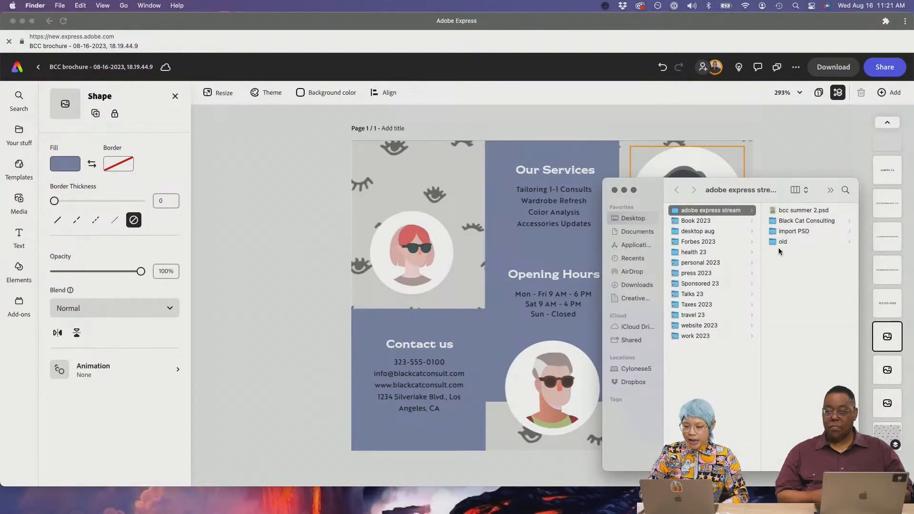
- Drag sandy beach.png from Black Cat Consulting > bcc pngs onto the brochure
{"action": "left_click", "coordinate": [782, 221]}
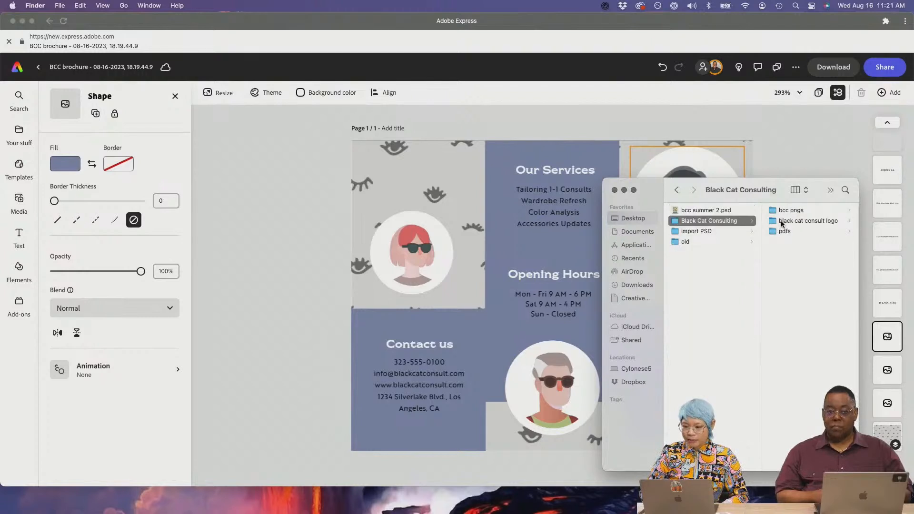
{"action": "left_click", "coordinate": [773, 213]}
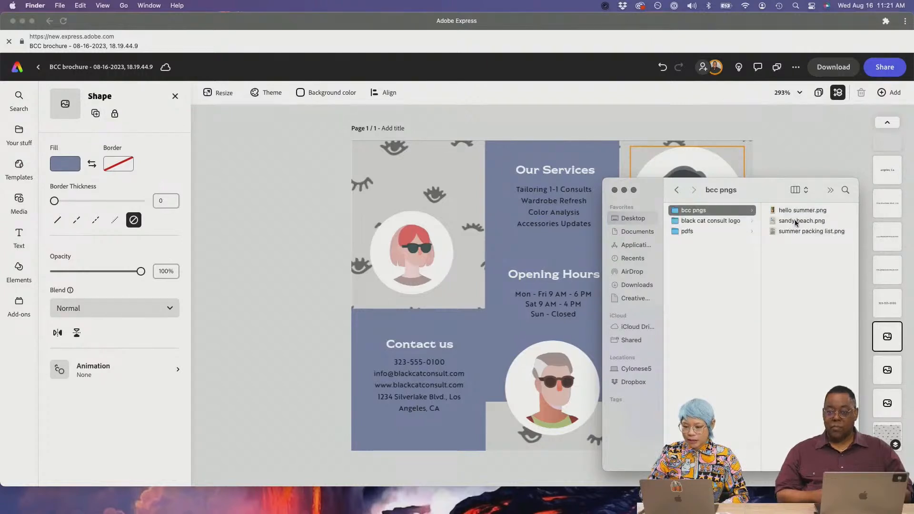
{"action": "left_click", "coordinate": [795, 220]}
{"action": "left_click_drag", "start_coordinate": [700, 221], "coordinate": [447, 269]}
- Shrink and move the beach image until it fits the top-left panel
{"action": "left_click_drag", "start_coordinate": [514, 320], "coordinate": [432, 218]}
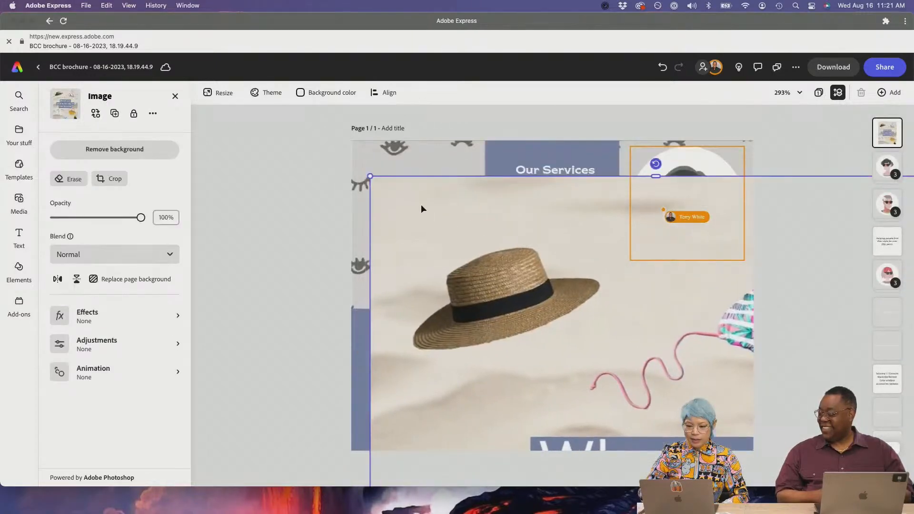
{"action": "left_click_drag", "start_coordinate": [372, 177], "coordinate": [532, 371]}
{"action": "left_click_drag", "start_coordinate": [600, 417], "coordinate": [457, 194]}
{"action": "left_click_drag", "start_coordinate": [385, 150], "coordinate": [539, 346]}
{"action": "left_click_drag", "start_coordinate": [593, 356], "coordinate": [425, 201]}
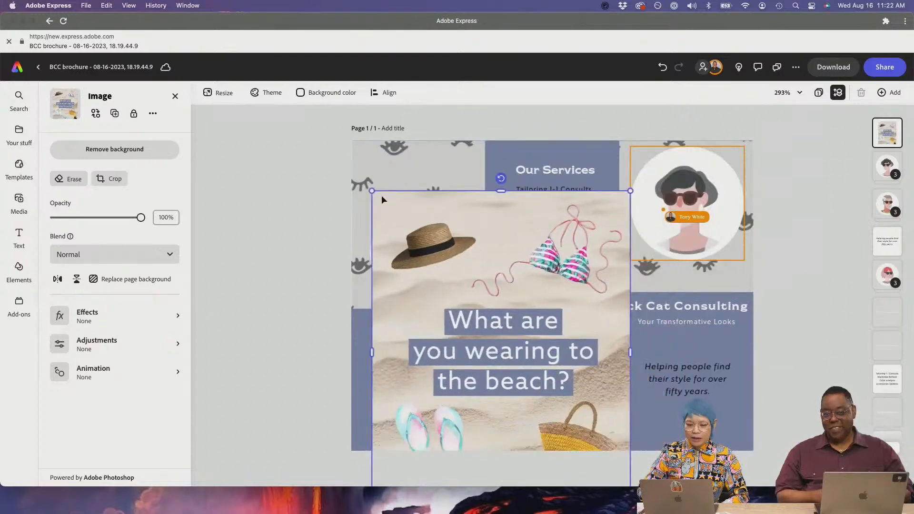
{"action": "left_click_drag", "start_coordinate": [372, 190], "coordinate": [480, 326]}
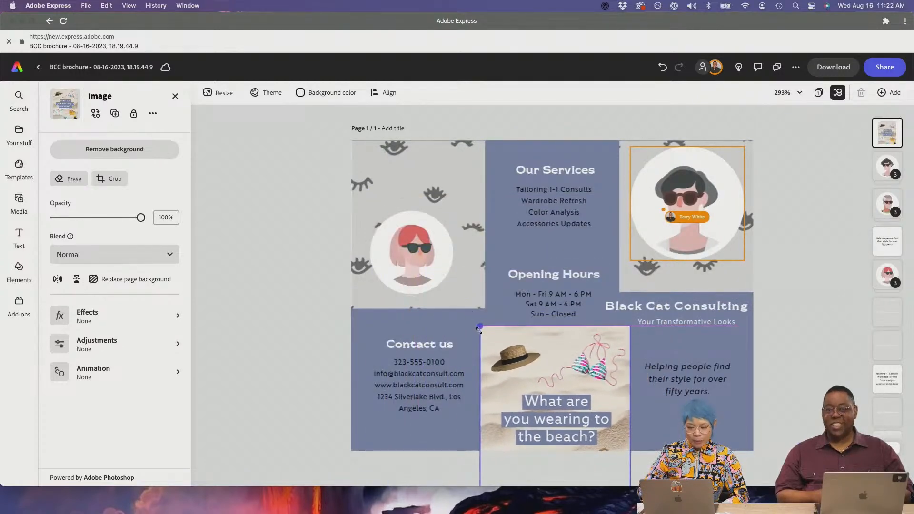
{"action": "left_click_drag", "start_coordinate": [518, 374], "coordinate": [455, 281]}
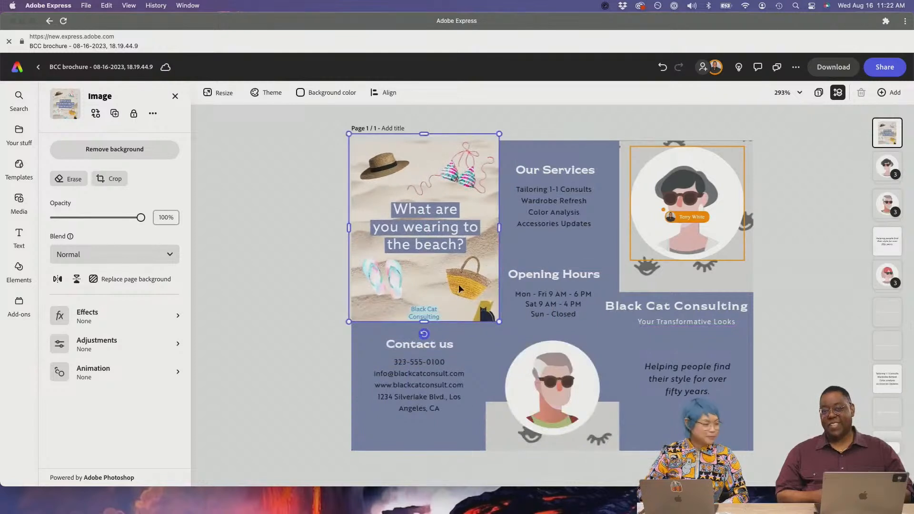
{"action": "mouse_move", "coordinate": [425, 254]}
{"action": "left_mouse_down"}
{"action": "mouse_move", "coordinate": [434, 273]}
{"action": "mouse_move", "coordinate": [428, 259]}
{"action": "left_mouse_up"}
{"action": "left_click_drag", "start_coordinate": [502, 328], "coordinate": [484, 310]}
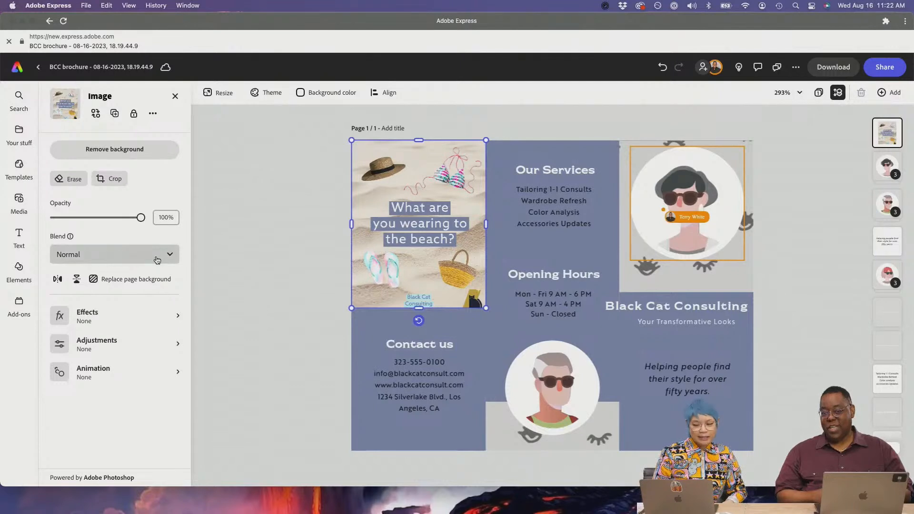
- Shrink the beach image slightly and check its fit against the Contact us block and panels
{"action": "left_click", "coordinate": [286, 279]}
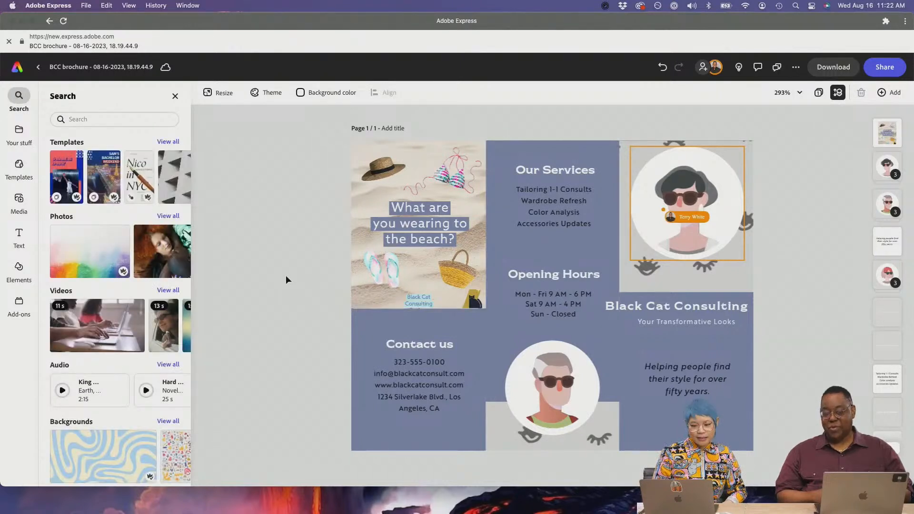
{"action": "left_click", "coordinate": [404, 253]}
{"action": "left_click_drag", "start_coordinate": [486, 309], "coordinate": [486, 308]}
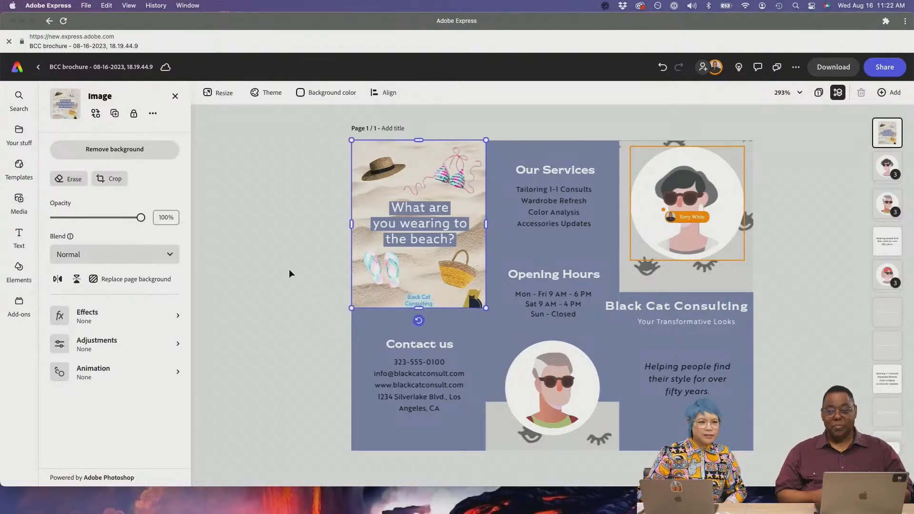
{"action": "left_click", "coordinate": [301, 241]}
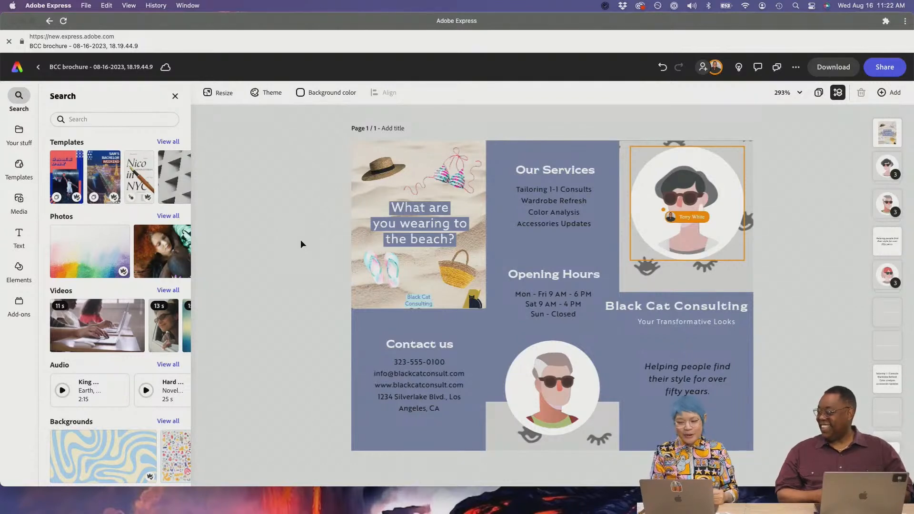
{"action": "left_click", "coordinate": [736, 287]}
{"action": "left_click", "coordinate": [453, 264]}
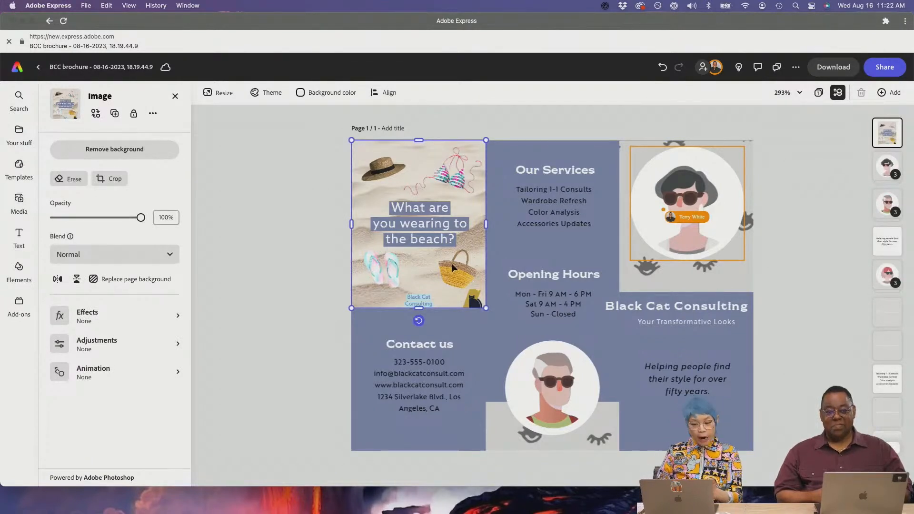
{"action": "left_click", "coordinate": [467, 329]}
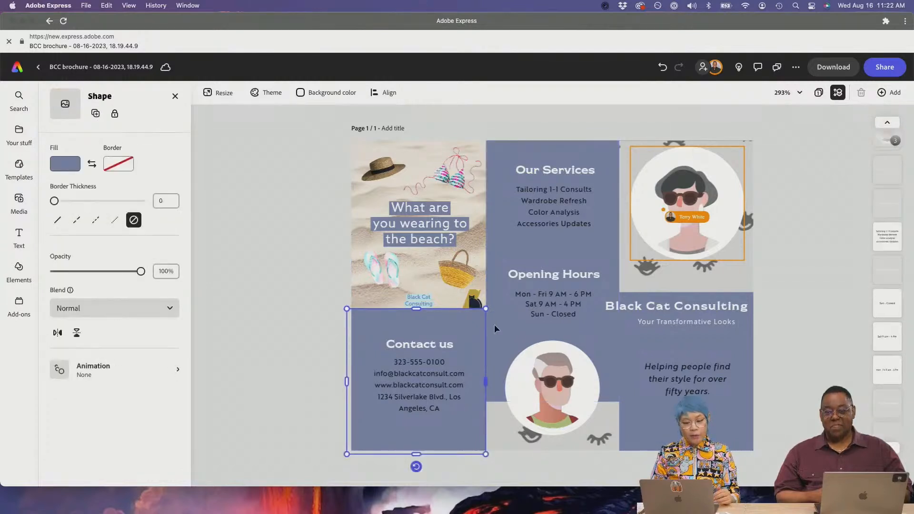
{"action": "left_click", "coordinate": [311, 290]}
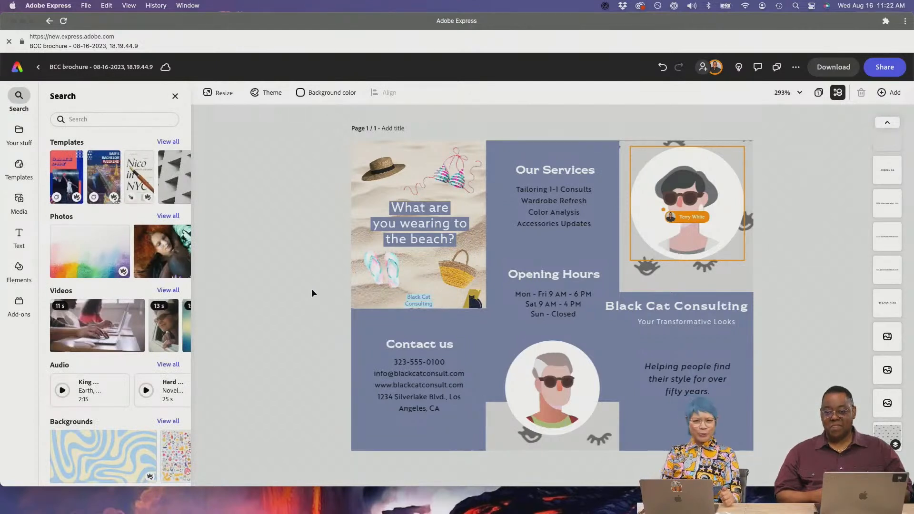
{"action": "left_click", "coordinate": [419, 258]}
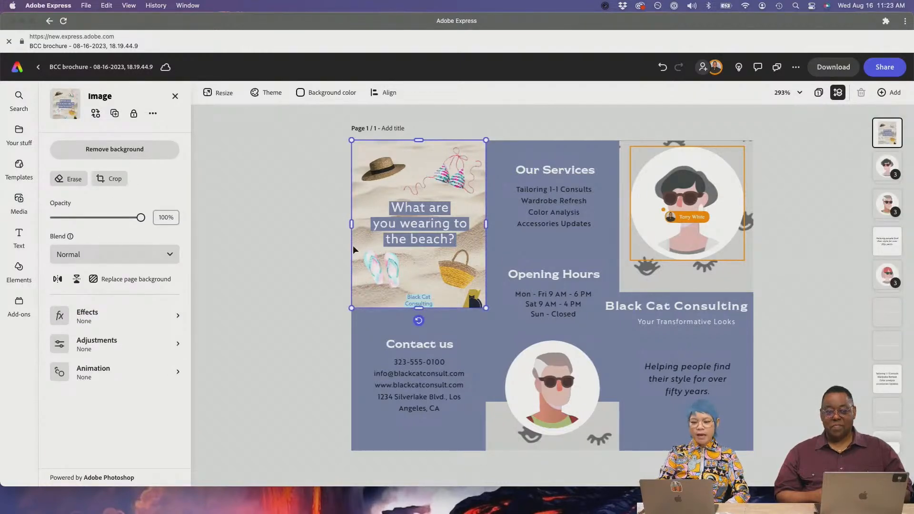
{"action": "left_click", "coordinate": [318, 233]}
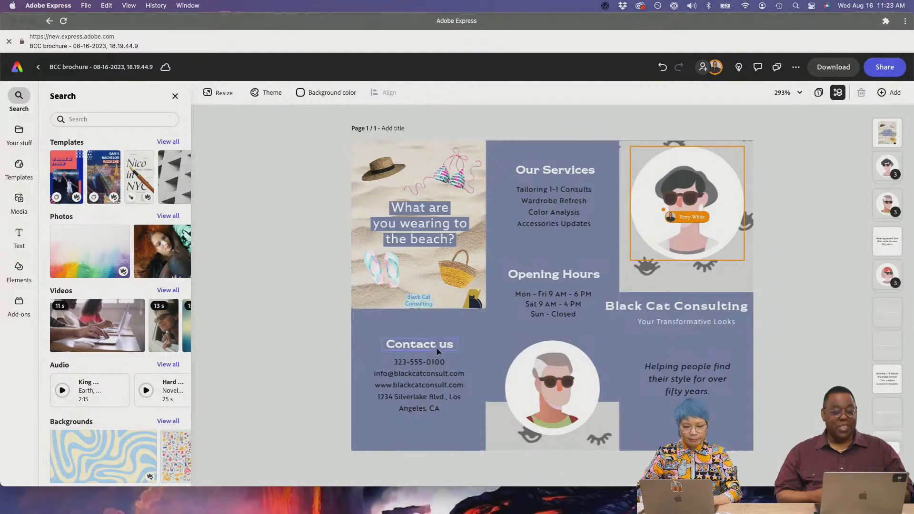
- Search all content for 'summer'
{"action": "left_click", "coordinate": [24, 143]}
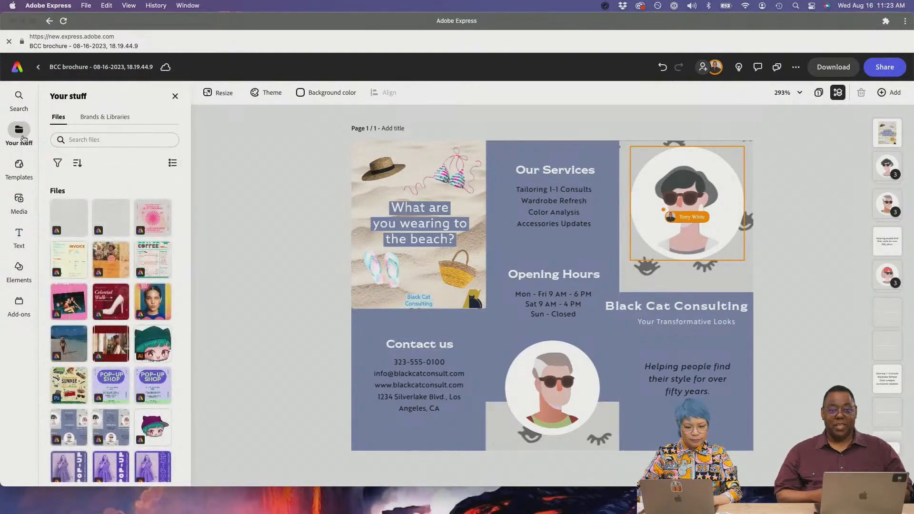
{"action": "mouse_move", "coordinate": [23, 174]}
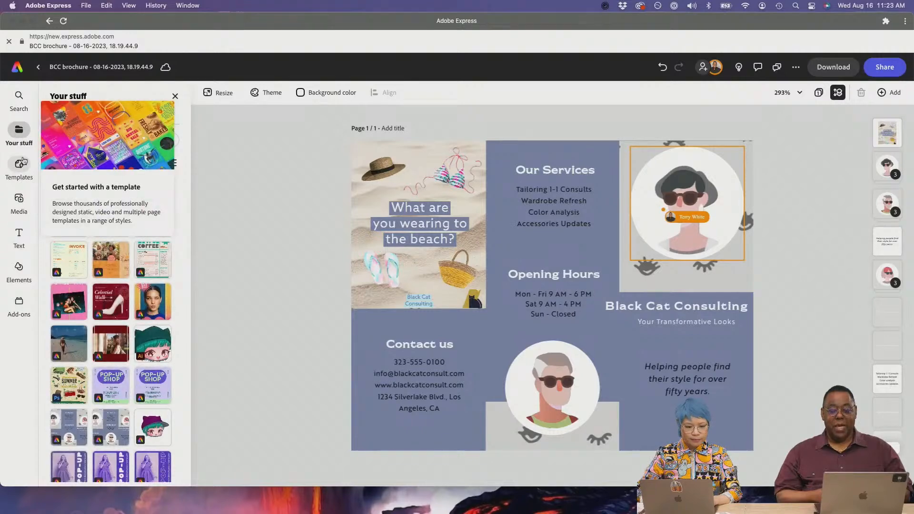
{"action": "left_click", "coordinate": [19, 98]}
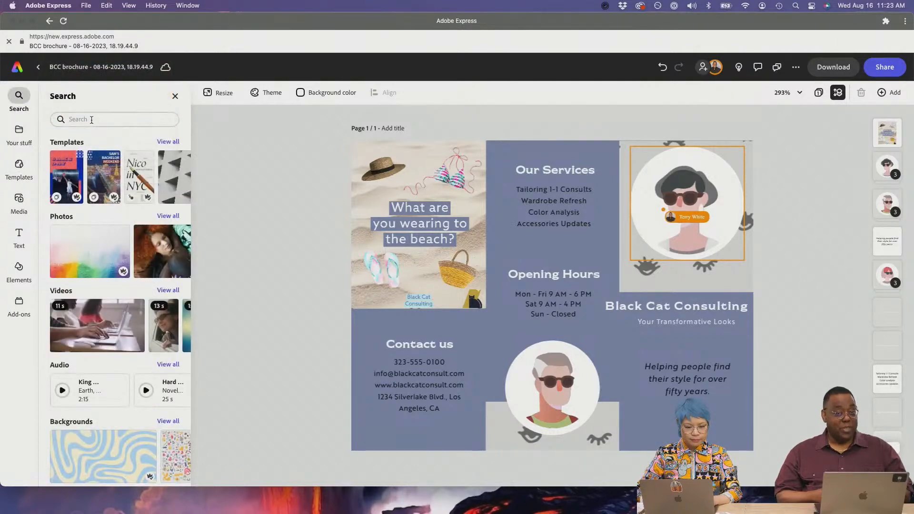
{"action": "type", "text": "summer"}
{"action": "key", "text": "Return"}
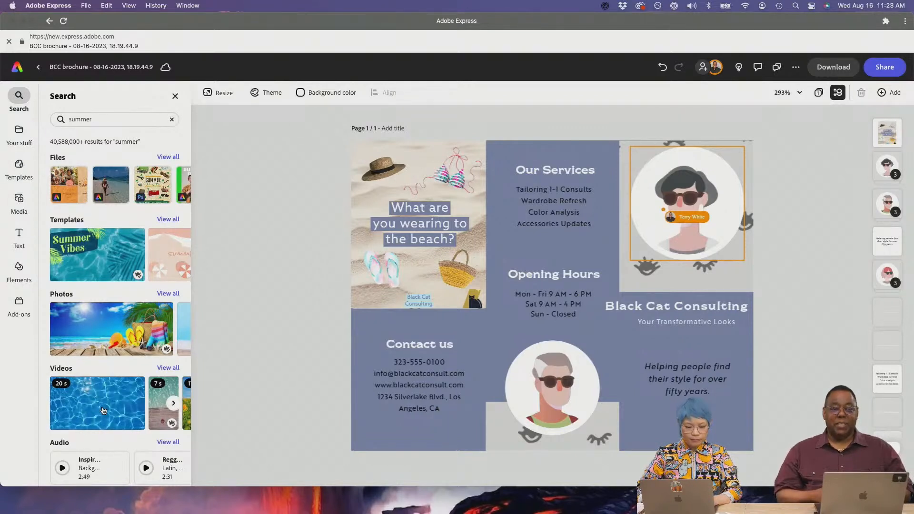
- Add the pool photo with the yellow float from the summer photo results
{"action": "scroll", "coordinate": [103, 410], "scroll_direction": "down", "scroll_amount": 2}
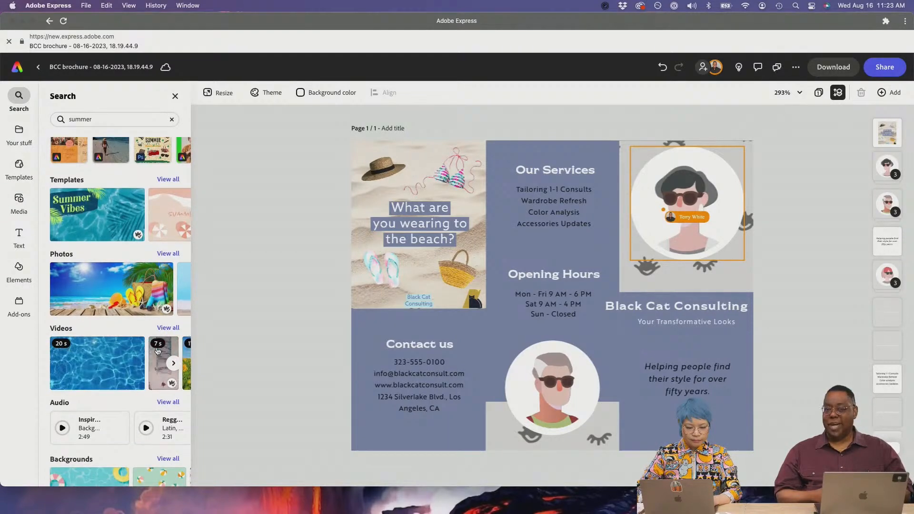
{"action": "left_click", "coordinate": [173, 252]}
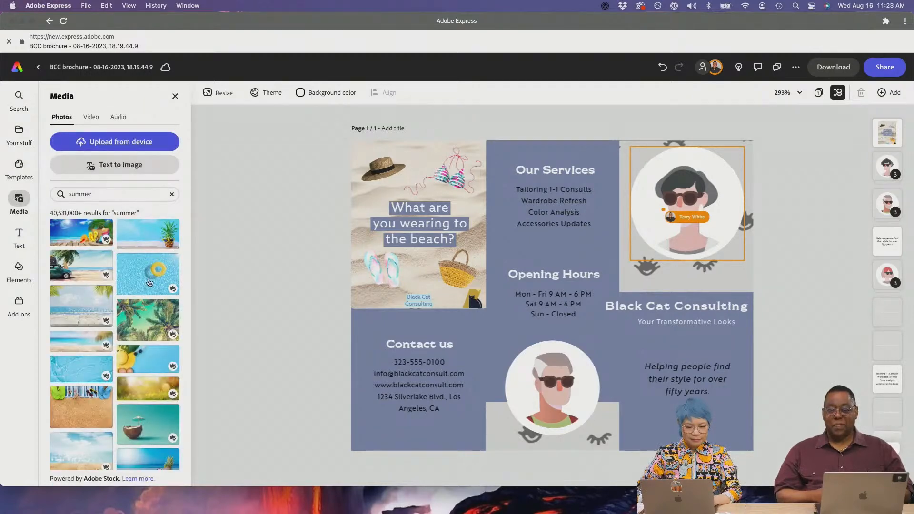
{"action": "left_click", "coordinate": [149, 283]}
- Resize, trim and move the pool photo into the top-right panel above Black Cat Consulting
{"action": "left_click", "coordinate": [436, 198]}
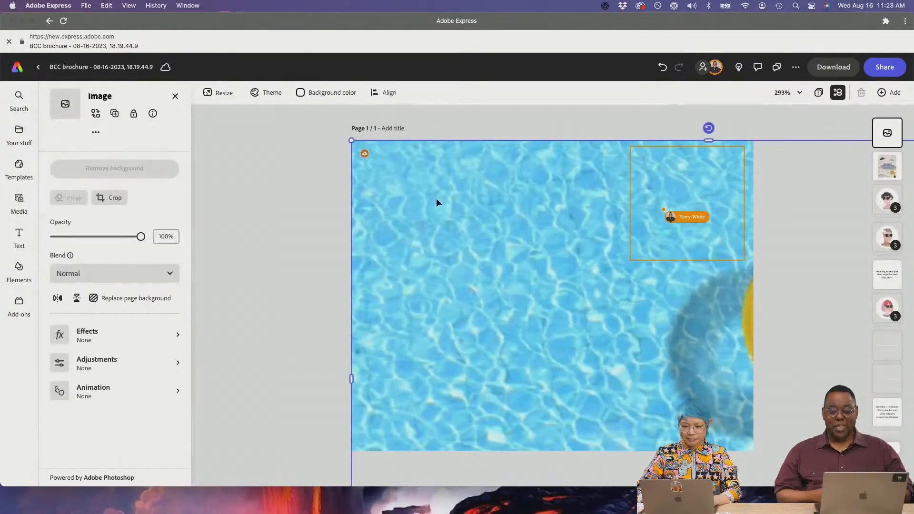
{"action": "left_click_drag", "start_coordinate": [352, 140], "coordinate": [606, 310]}
{"action": "mouse_move", "coordinate": [648, 403]}
{"action": "left_mouse_down"}
{"action": "mouse_move", "coordinate": [588, 384]}
{"action": "mouse_move", "coordinate": [431, 265]}
{"action": "left_mouse_up"}
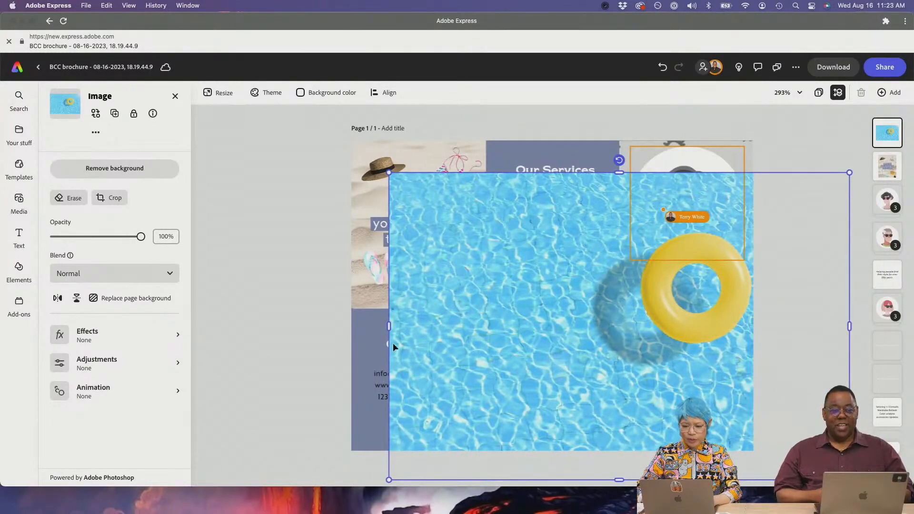
{"action": "left_click_drag", "start_coordinate": [388, 328], "coordinate": [493, 325]}
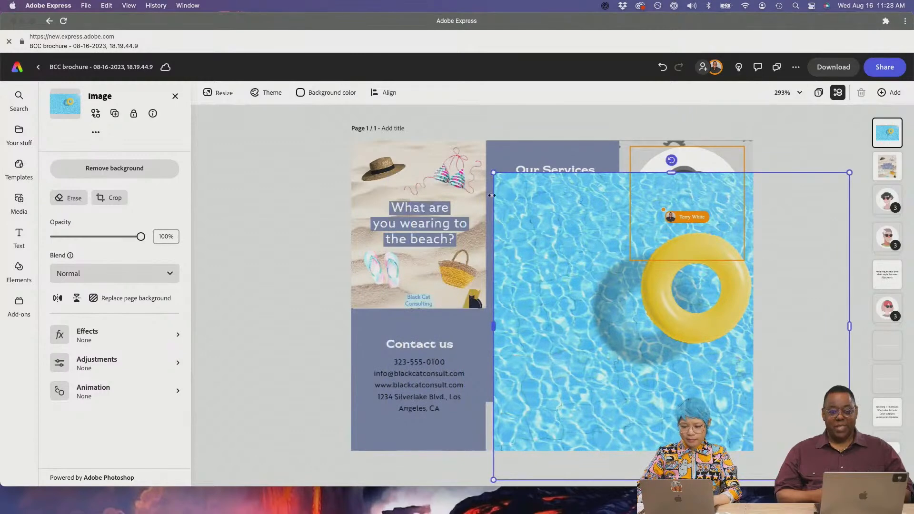
{"action": "left_click_drag", "start_coordinate": [495, 173], "coordinate": [667, 379]}
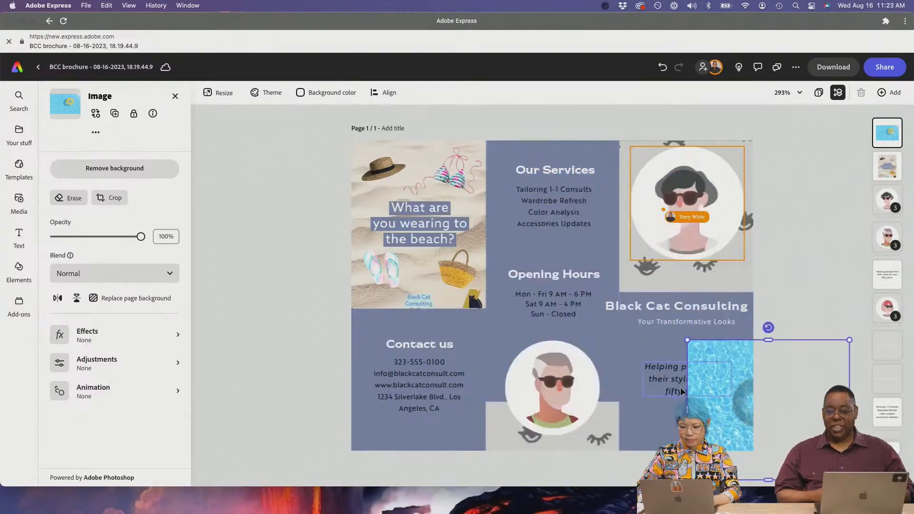
{"action": "left_click_drag", "start_coordinate": [715, 421], "coordinate": [591, 246]}
{"action": "left_click_drag", "start_coordinate": [563, 306], "coordinate": [538, 353]}
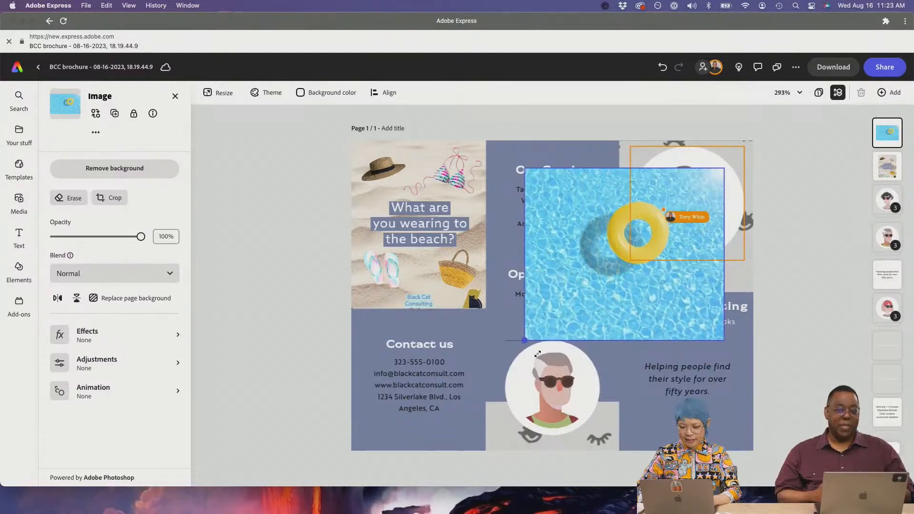
{"action": "left_click_drag", "start_coordinate": [526, 254], "coordinate": [553, 254]}
{"action": "left_click_drag", "start_coordinate": [639, 339], "coordinate": [639, 316]}
{"action": "left_click_drag", "start_coordinate": [590, 282], "coordinate": [619, 254]}
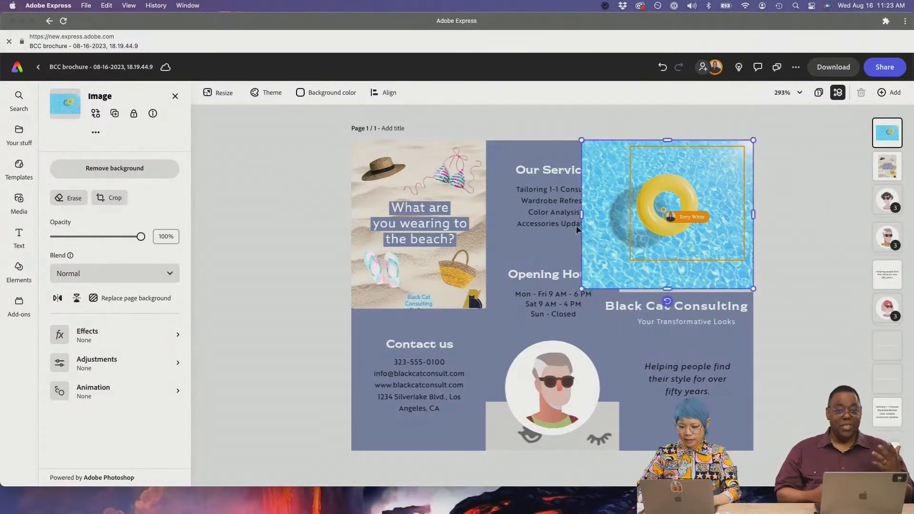
{"action": "left_click_drag", "start_coordinate": [582, 215], "coordinate": [619, 214]}
{"action": "left_click_drag", "start_coordinate": [690, 286], "coordinate": [691, 293]}
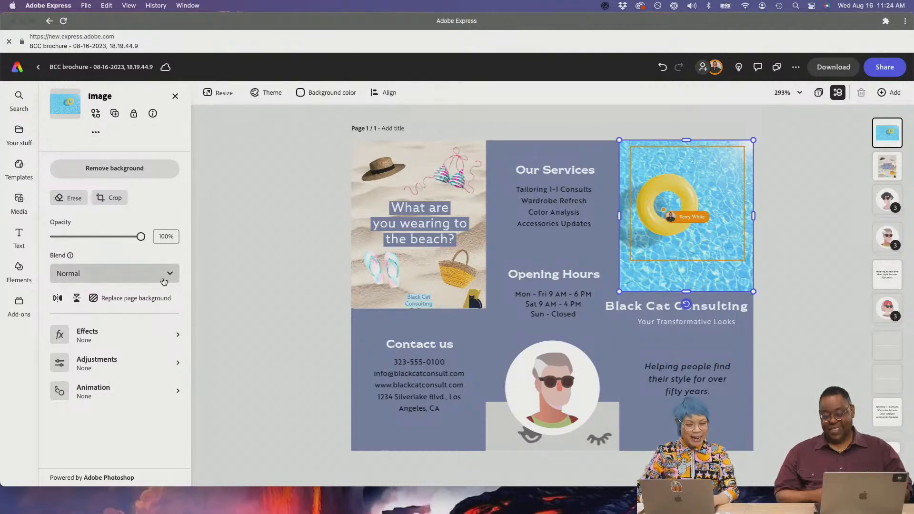
- Revisit the summer photo results, then select the blue background shape and page background image
{"action": "left_click", "coordinate": [19, 96]}
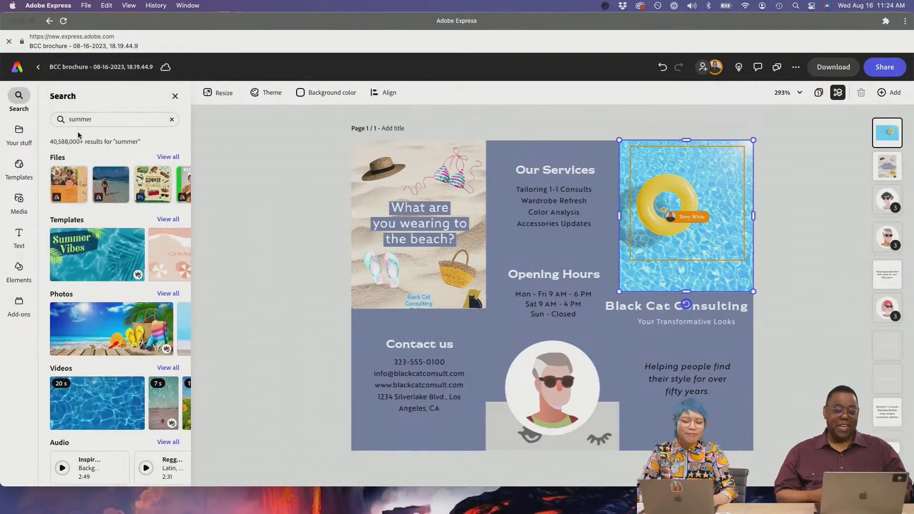
{"action": "scroll", "coordinate": [138, 284], "scroll_direction": "down", "scroll_amount": 3}
{"action": "scroll", "coordinate": [130, 282], "scroll_direction": "up", "scroll_amount": 3}
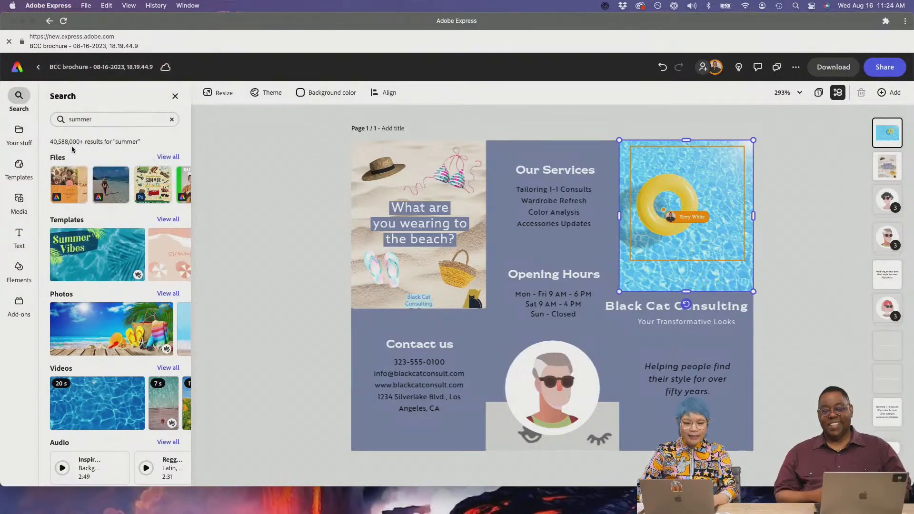
{"action": "left_click", "coordinate": [96, 124]}
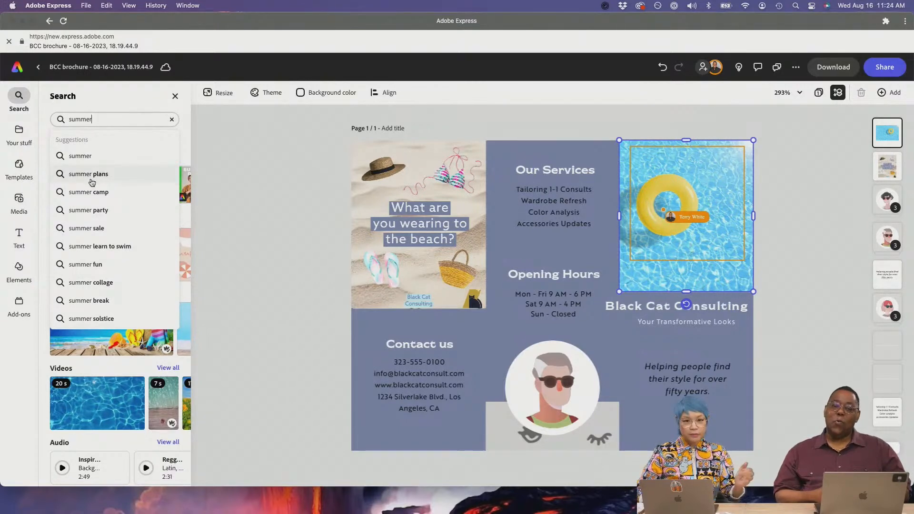
{"action": "left_click", "coordinate": [288, 258]}
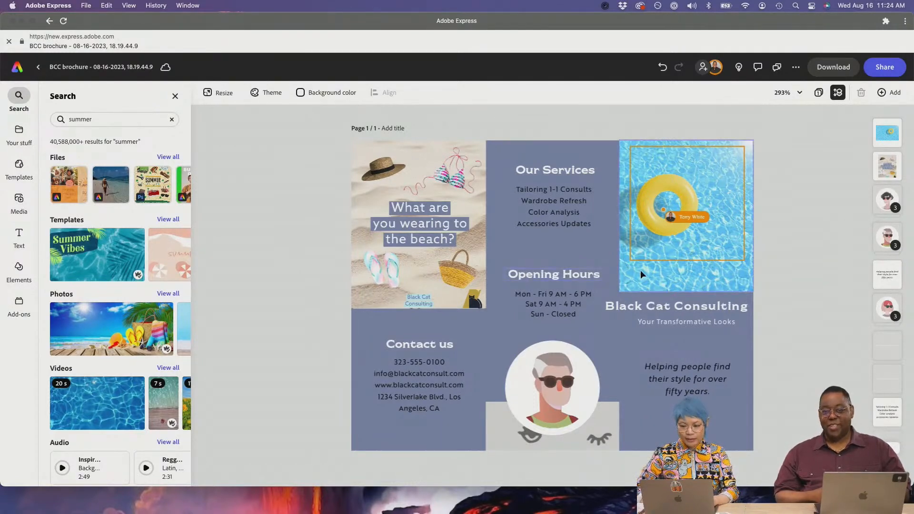
{"action": "left_click", "coordinate": [177, 299]}
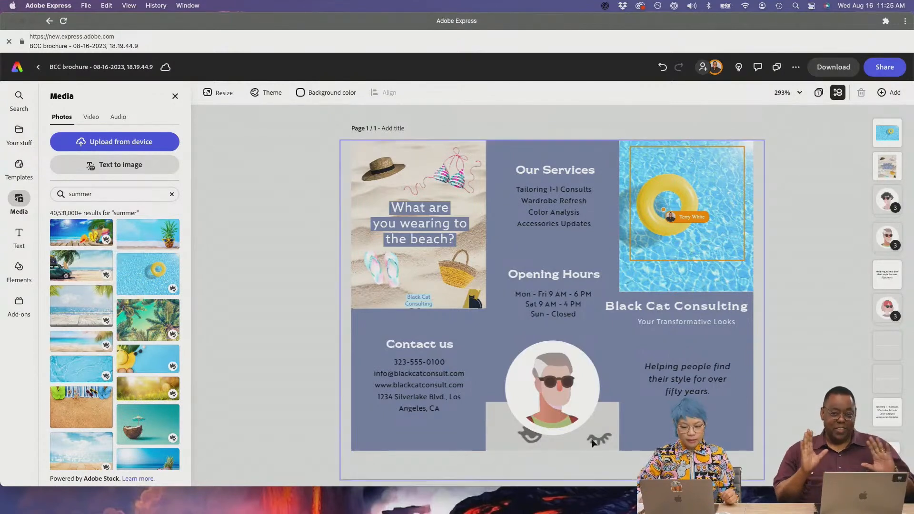
{"action": "left_click", "coordinate": [604, 347]}
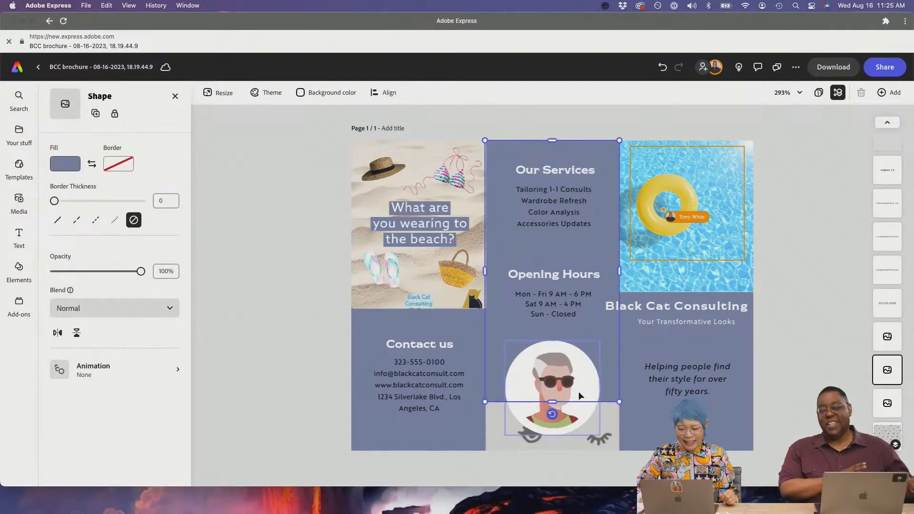
{"action": "left_click", "coordinate": [612, 421]}
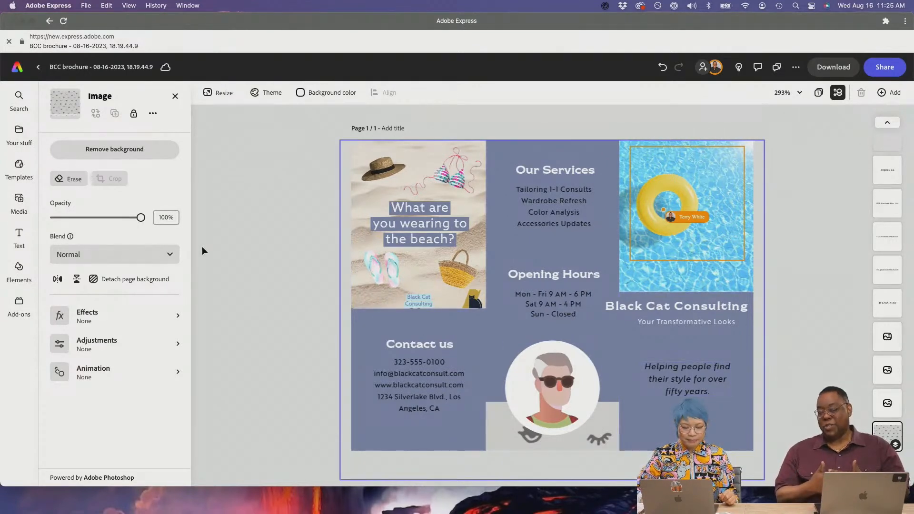
- Run a fresh 'summer' search from the search panel
{"action": "left_click", "coordinate": [23, 143]}
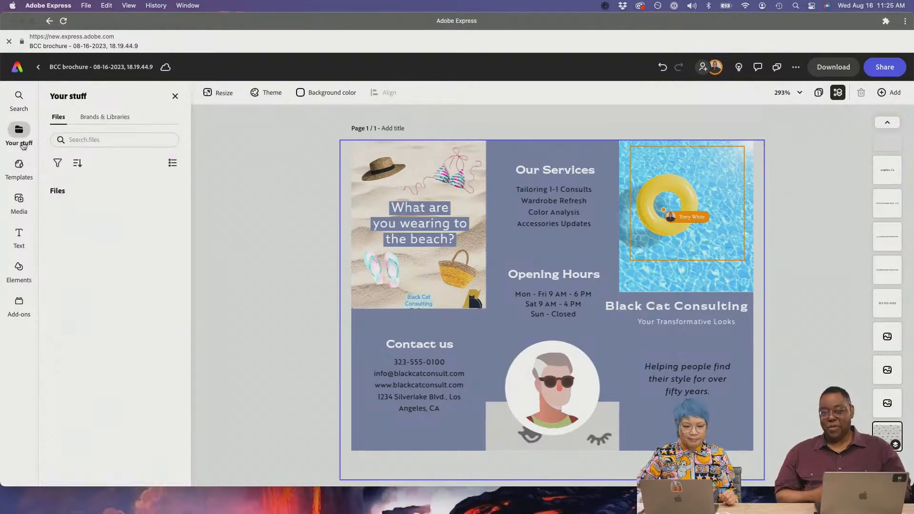
{"action": "left_click", "coordinate": [19, 97]}
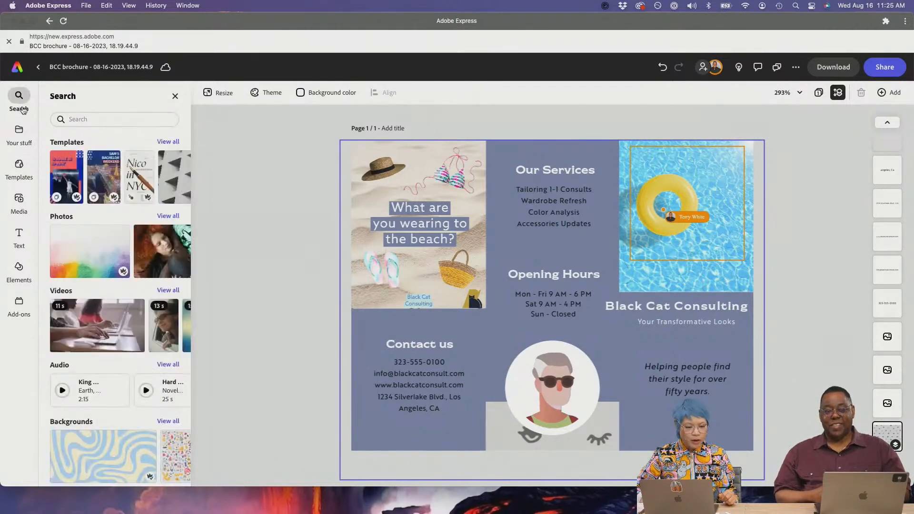
{"action": "left_click", "coordinate": [116, 118]}
{"action": "type", "text": "summer"}
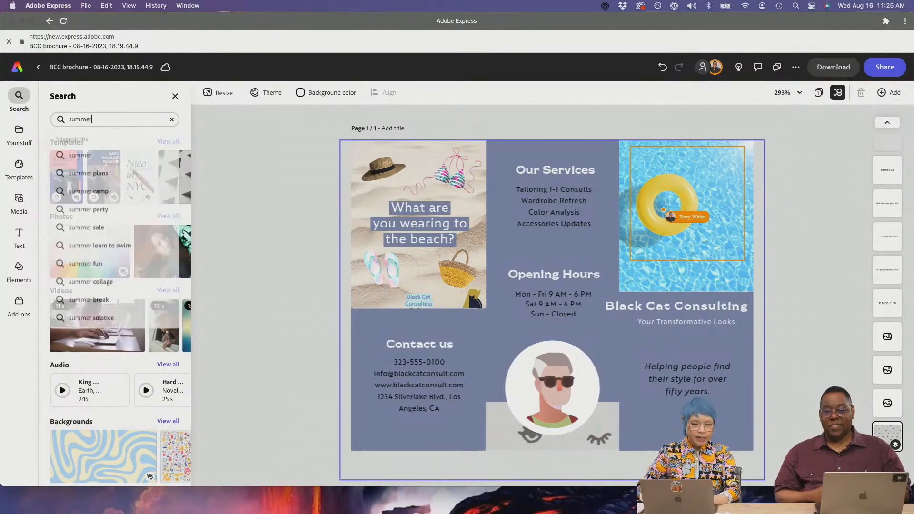
{"action": "key", "text": "Return"}
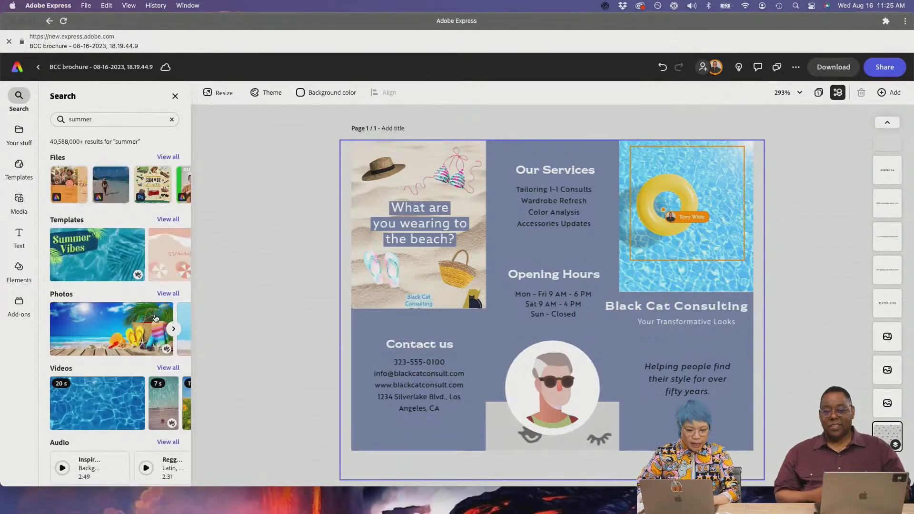
{"action": "scroll", "coordinate": [155, 318], "scroll_direction": "down", "scroll_amount": 3}
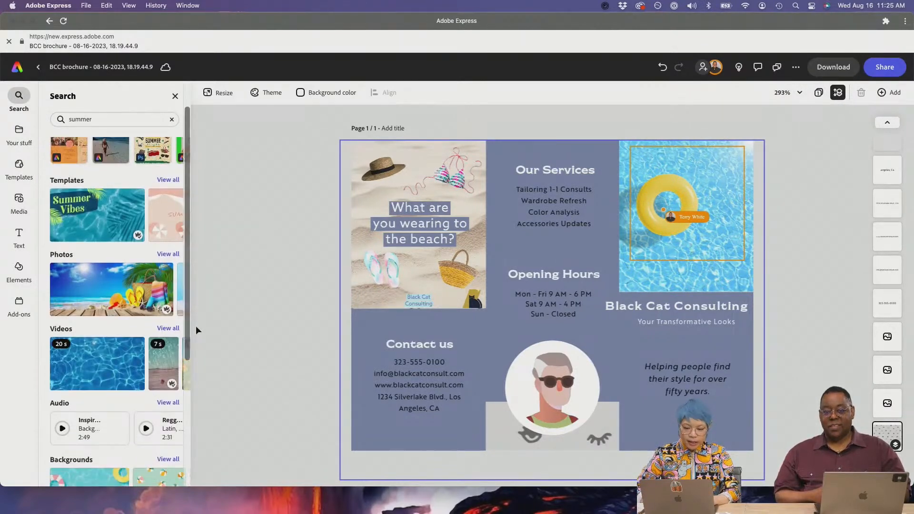
- Add the pool-water video to the page and shrink it toward panel size
{"action": "left_click", "coordinate": [74, 352]}
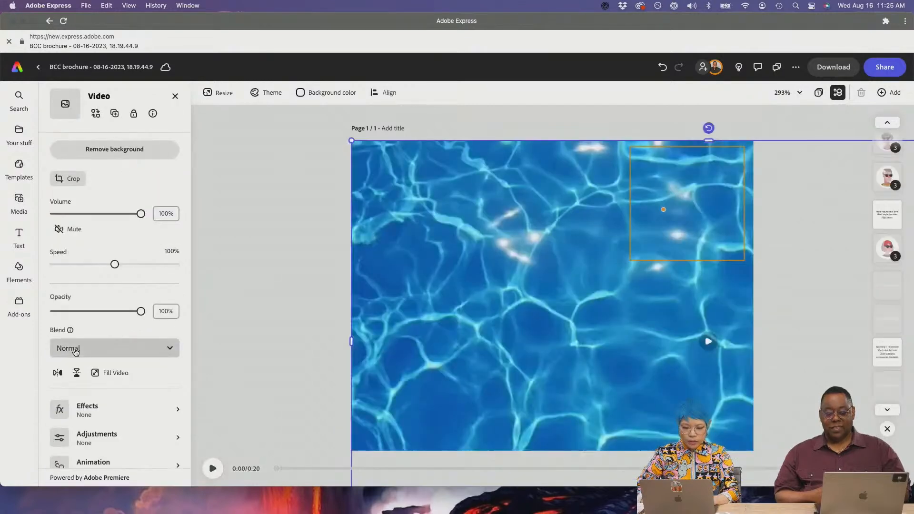
{"action": "left_click_drag", "start_coordinate": [353, 141], "coordinate": [578, 268]}
{"action": "left_click_drag", "start_coordinate": [688, 358], "coordinate": [448, 220]}
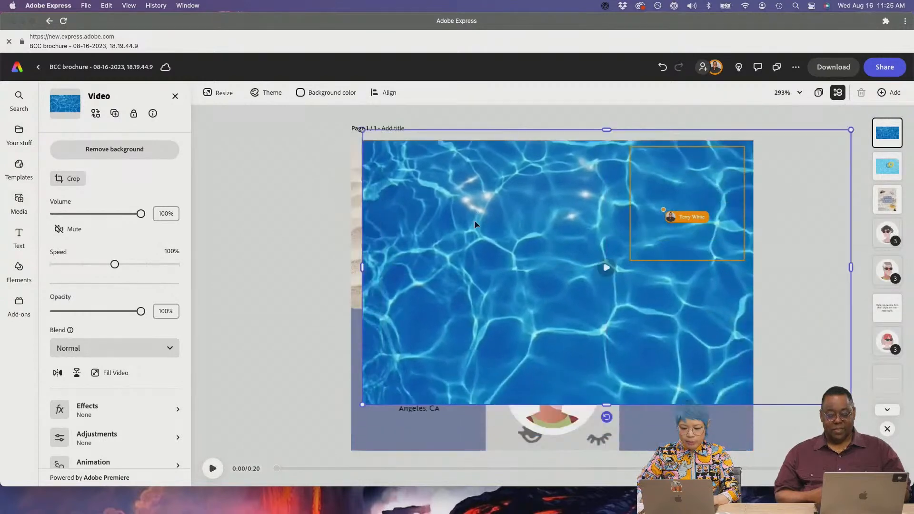
{"action": "left_click_drag", "start_coordinate": [363, 267], "coordinate": [613, 268]}
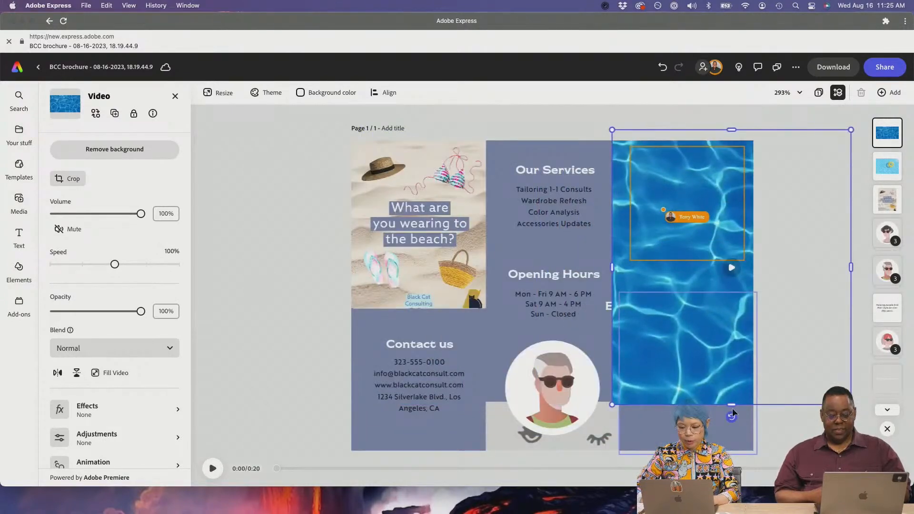
{"action": "left_click_drag", "start_coordinate": [732, 408], "coordinate": [732, 340]}
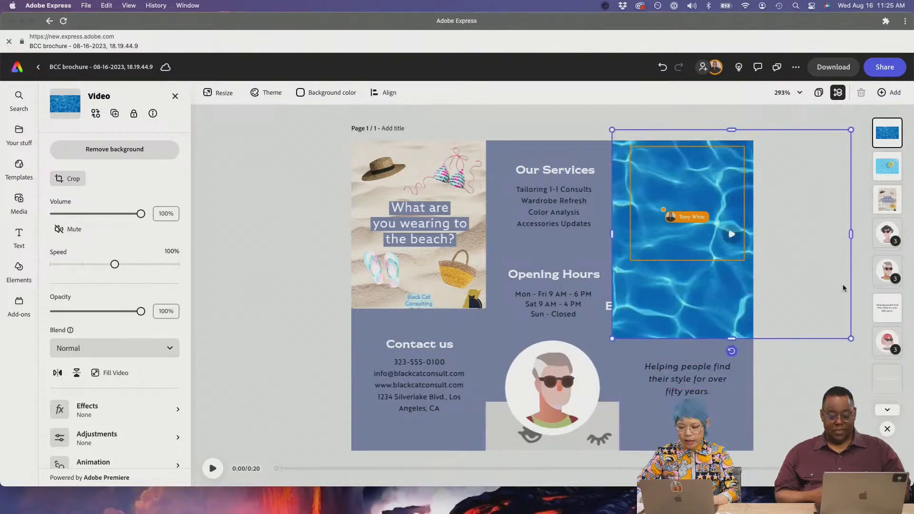
- Fit the pool video into the lower middle panel below Opening Hours, then preview it
{"action": "left_click_drag", "start_coordinate": [850, 232], "coordinate": [825, 231]}
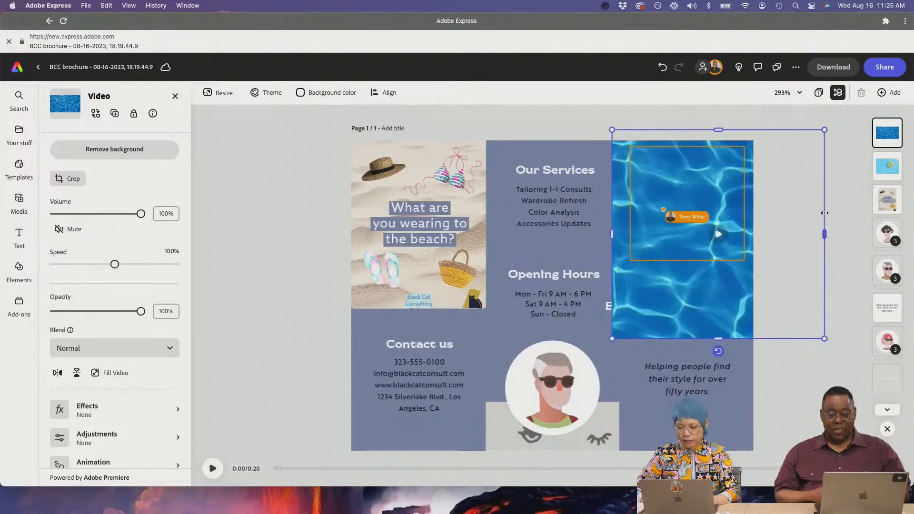
{"action": "left_click_drag", "start_coordinate": [816, 134], "coordinate": [717, 208]}
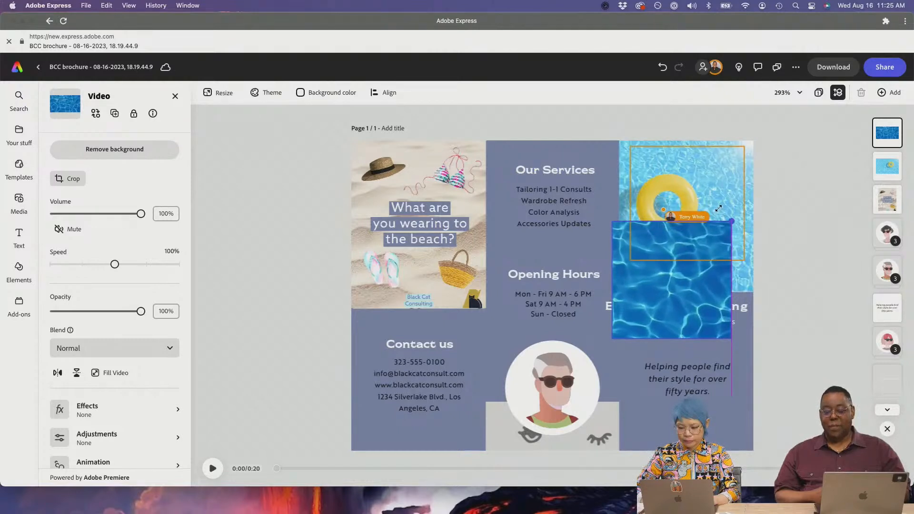
{"action": "left_click_drag", "start_coordinate": [684, 289], "coordinate": [562, 389]}
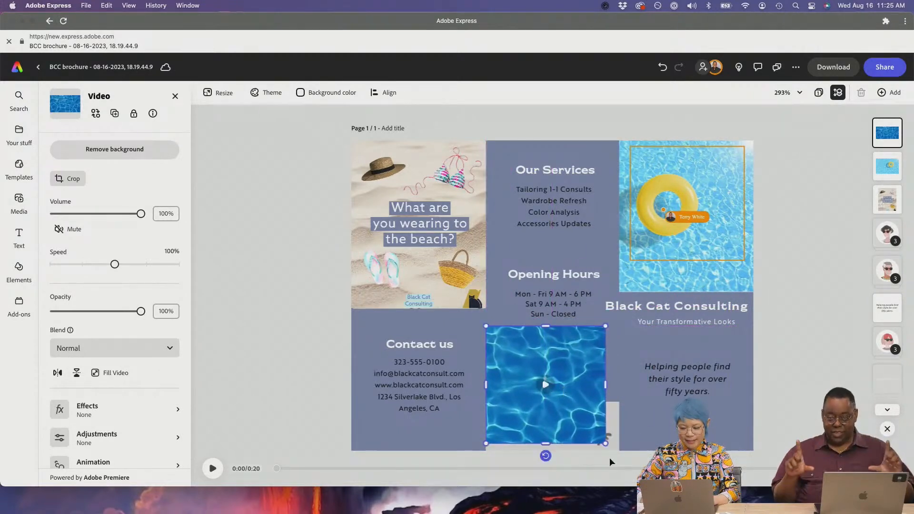
{"action": "left_click_drag", "start_coordinate": [605, 444], "coordinate": [619, 457]}
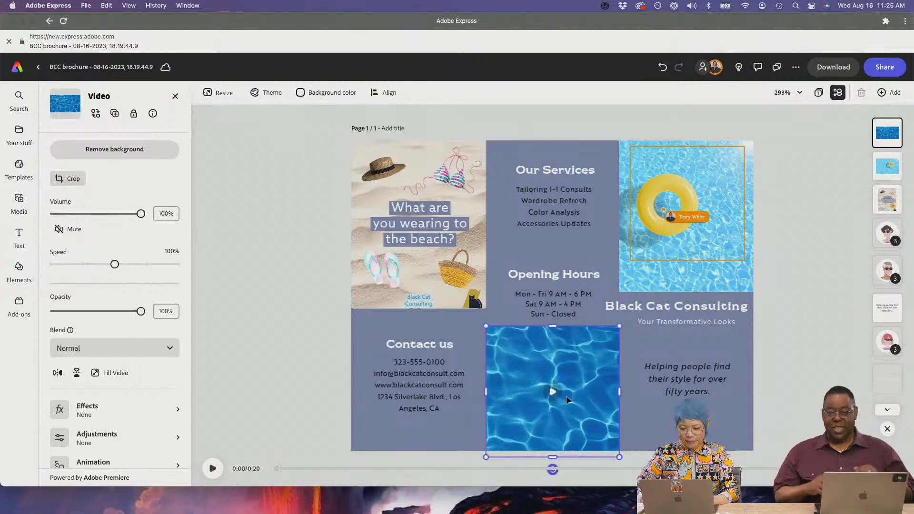
{"action": "left_click", "coordinate": [223, 470]}
{"action": "left_click", "coordinate": [214, 469]}
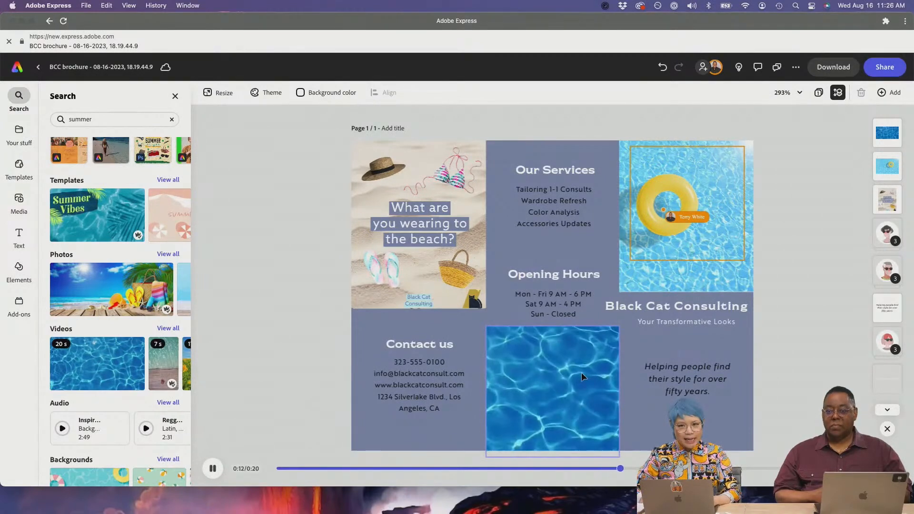
- Pause the pool video and start editing the 'Helping people find…' tagline text
{"action": "left_click", "coordinate": [794, 332]}
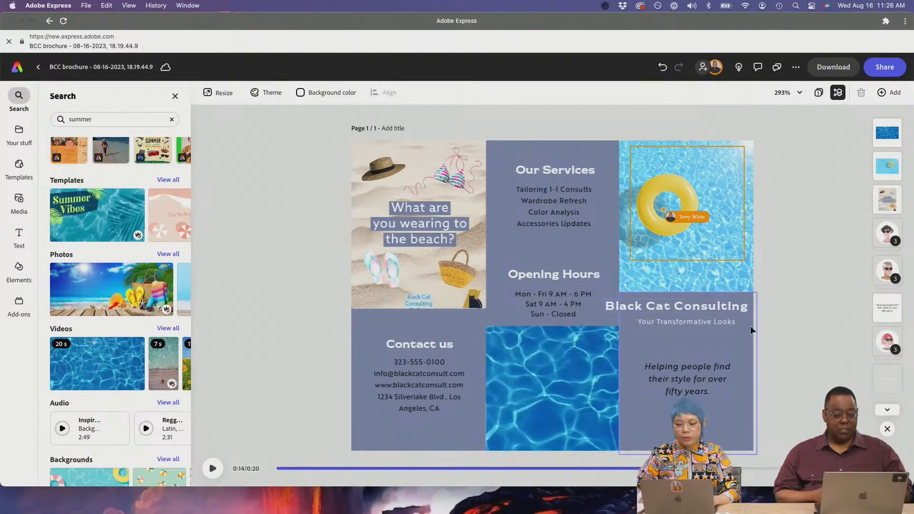
{"action": "double_click", "coordinate": [678, 384]}
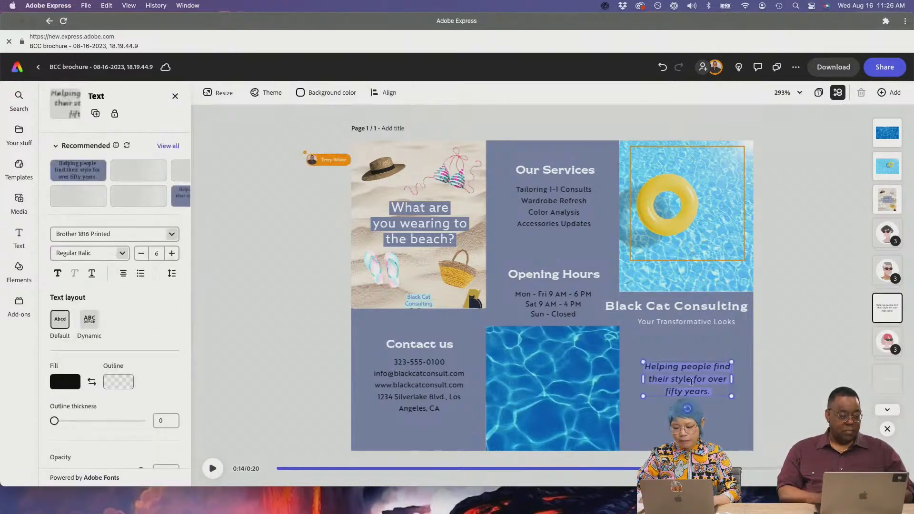
{"action": "left_click", "coordinate": [692, 381]}
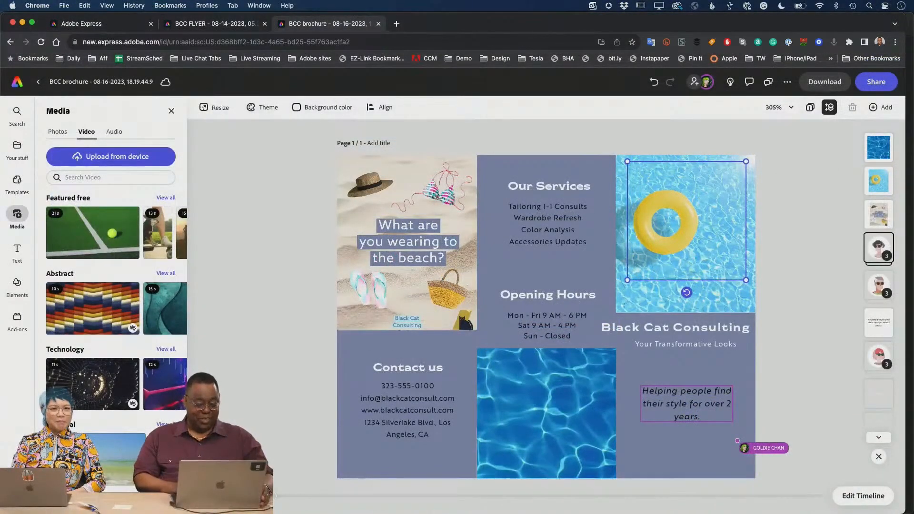
- Add the surfer video and shrink it to sit inside the Our Services panel
{"action": "left_click_drag", "start_coordinate": [120, 462], "coordinate": [497, 315]}
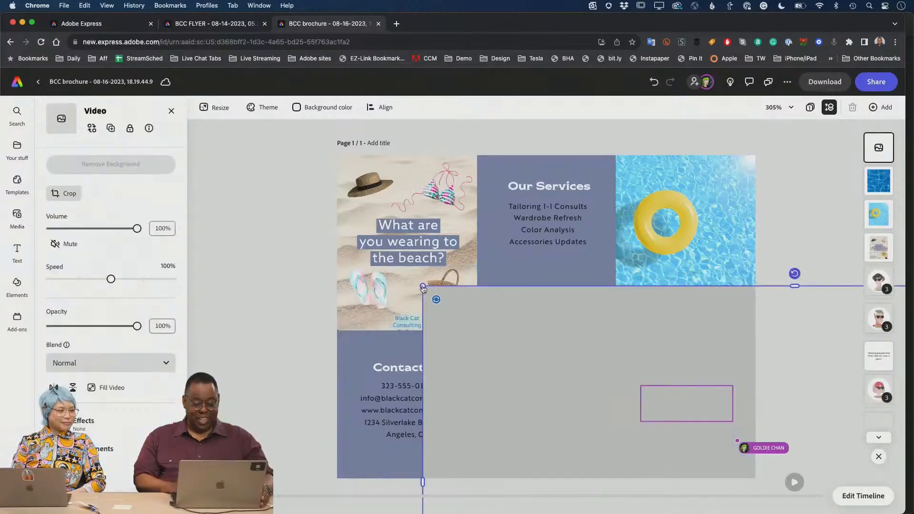
{"action": "left_click_drag", "start_coordinate": [423, 286], "coordinate": [407, 226]}
{"action": "left_click_drag", "start_coordinate": [545, 338], "coordinate": [643, 400]}
{"action": "left_click_drag", "start_coordinate": [669, 445], "coordinate": [462, 307]}
{"action": "left_click_drag", "start_coordinate": [435, 211], "coordinate": [514, 234]}
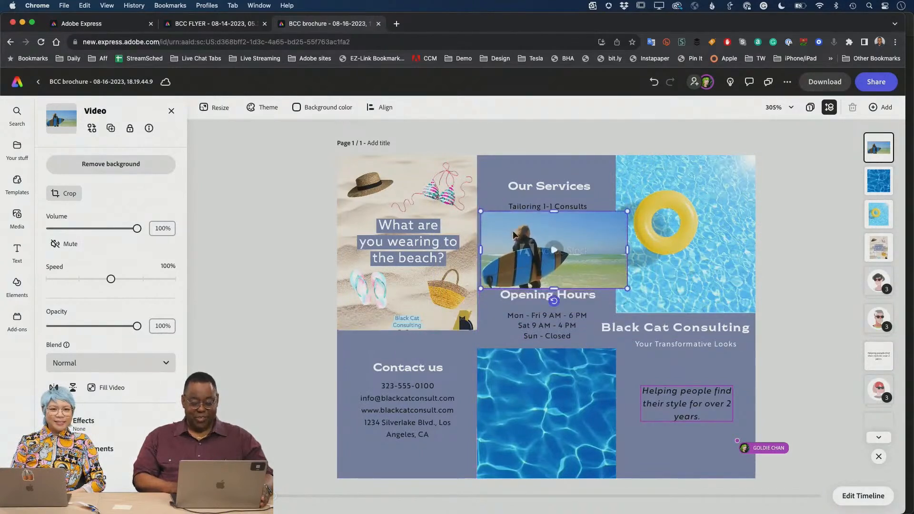
{"action": "left_click_drag", "start_coordinate": [628, 213], "coordinate": [618, 230]}
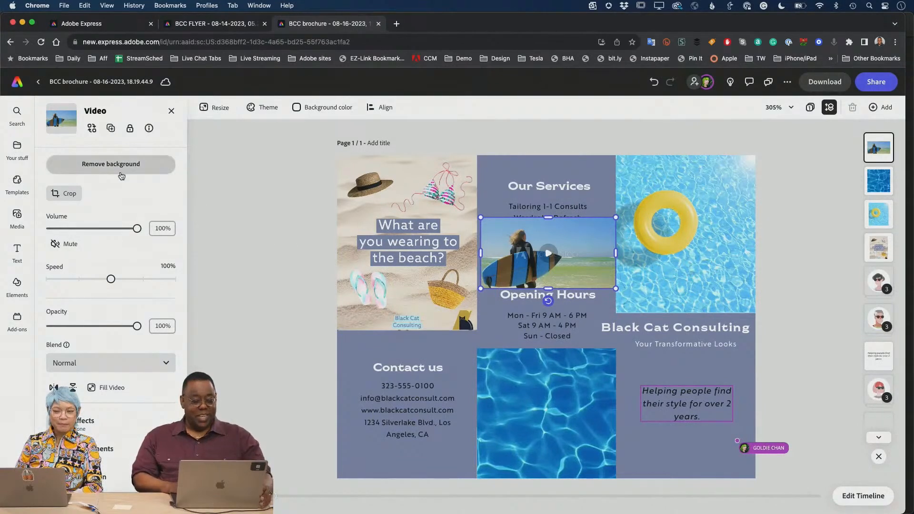
- Preview the surfer video, then remove its background
{"action": "left_click", "coordinate": [550, 253]}
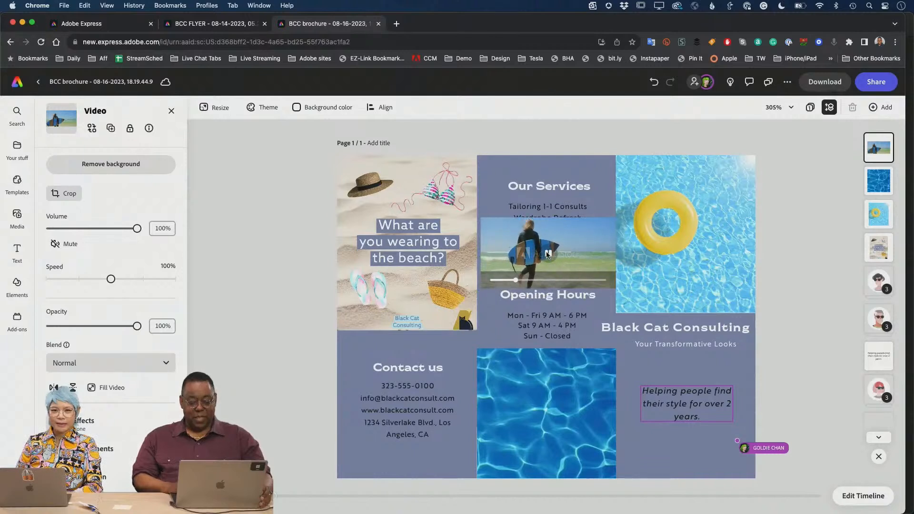
{"action": "left_click", "coordinate": [548, 254]}
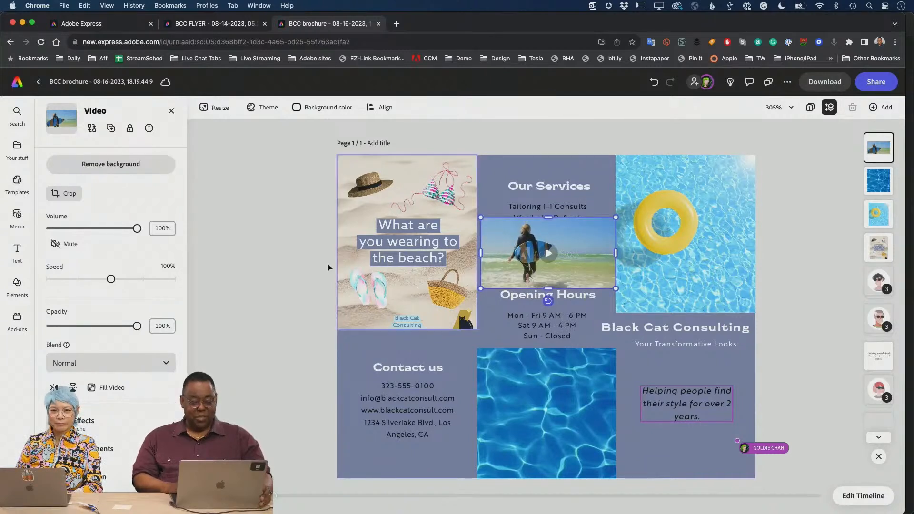
{"action": "left_click", "coordinate": [115, 170]}
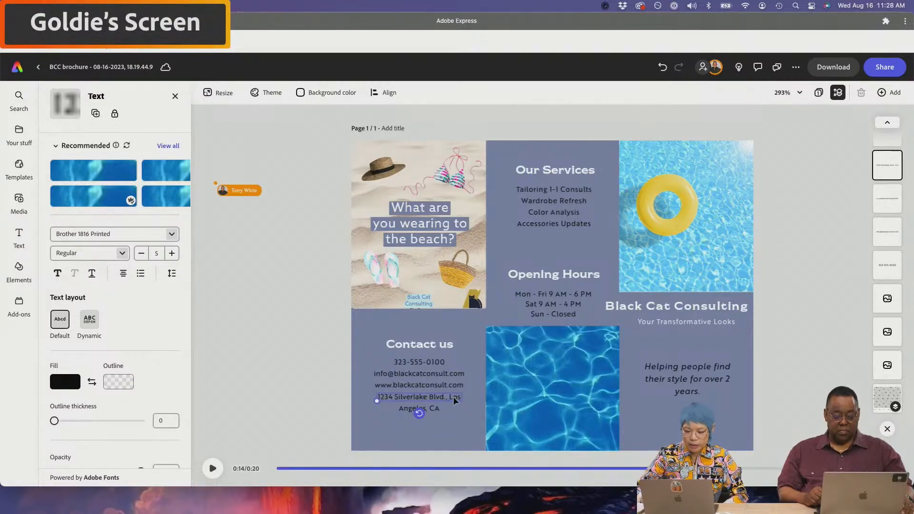
- Replace the street address line with 'Las Vegas, NV' and preview the cutout surfer video
{"action": "left_click_drag", "start_coordinate": [451, 399], "coordinate": [449, 402]}
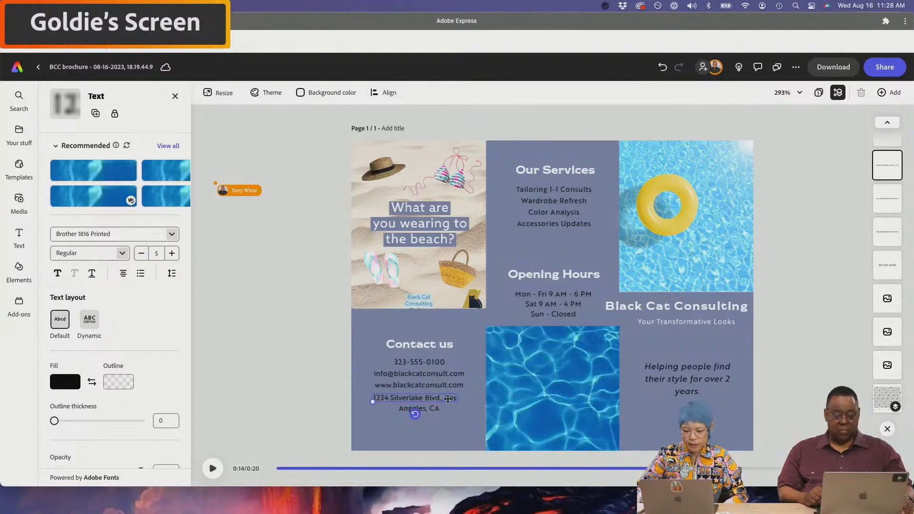
{"action": "type", "text": "Las"}
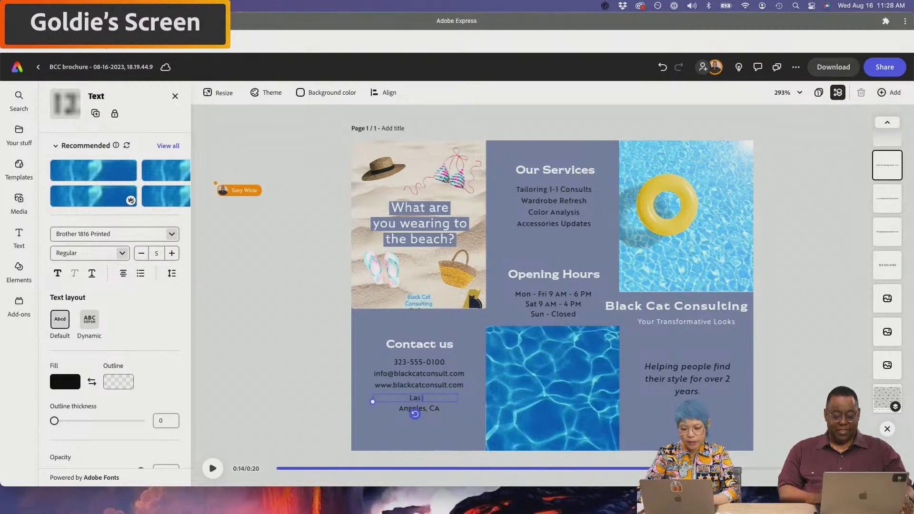
{"action": "type", "text": " Vegas, NV"}
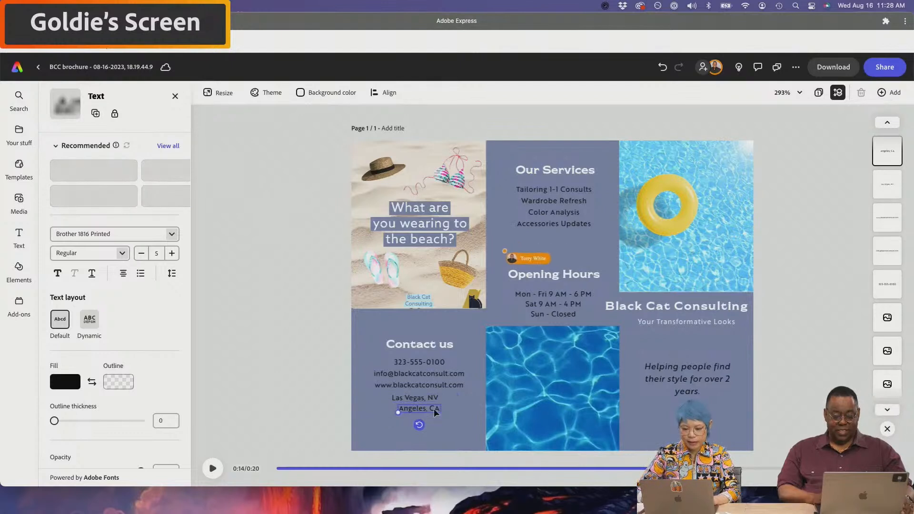
{"action": "left_click", "coordinate": [462, 426]}
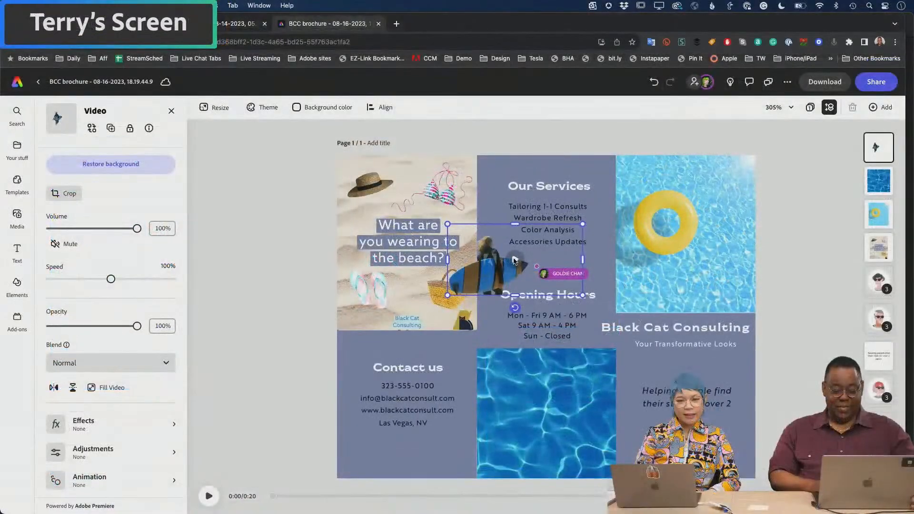
{"action": "left_click", "coordinate": [514, 261]}
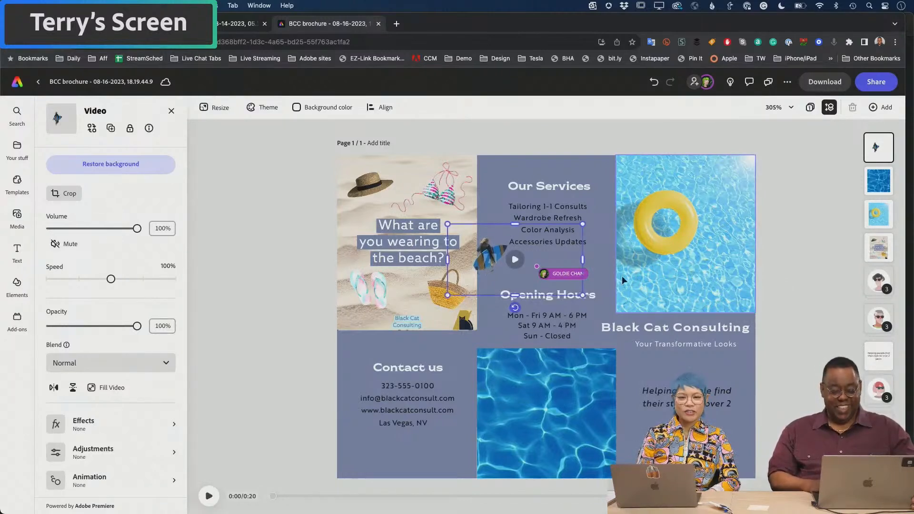
- Move the surfer cutout onto the pool-water video and shrink it there
{"action": "left_click_drag", "start_coordinate": [490, 259], "coordinate": [317, 462]}
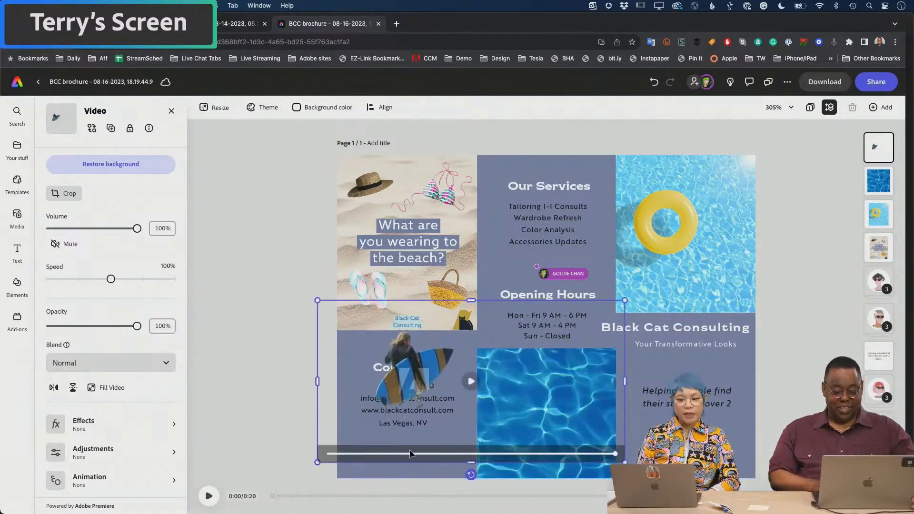
{"action": "left_click", "coordinate": [407, 455]}
{"action": "left_click_drag", "start_coordinate": [427, 379], "coordinate": [549, 401]}
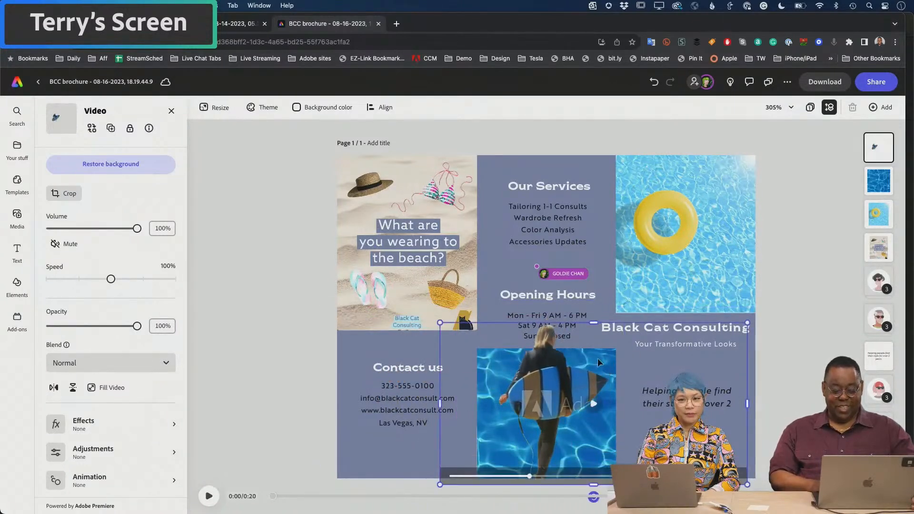
{"action": "left_click_drag", "start_coordinate": [747, 323], "coordinate": [678, 359]}
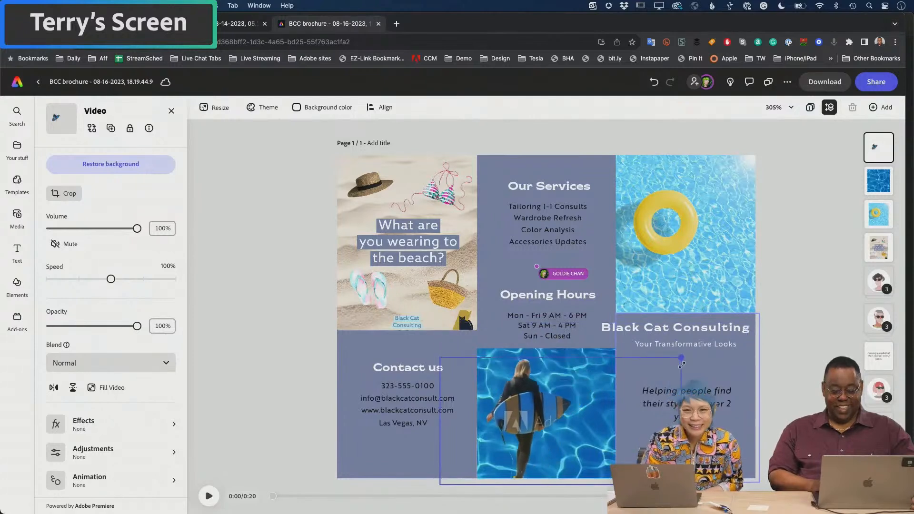
{"action": "left_click", "coordinate": [559, 421]}
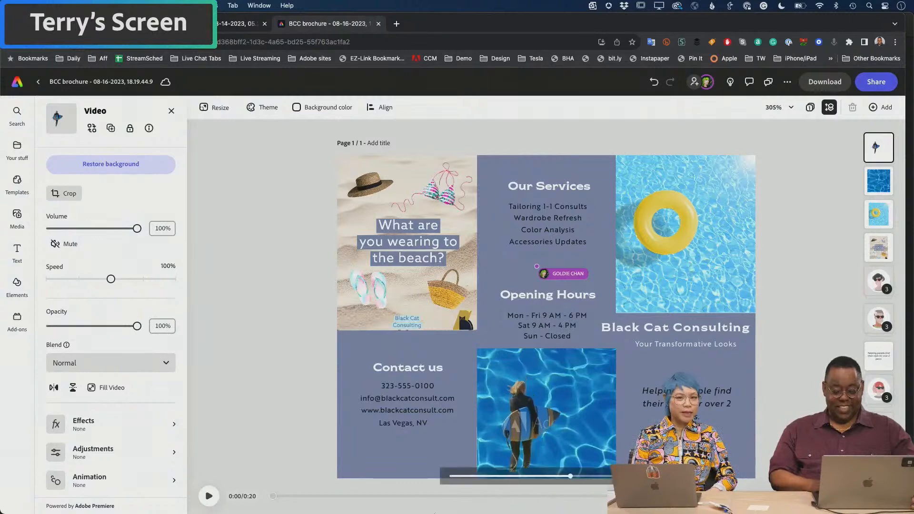
- Preview the whole page, then select the Contact us shape and pool video
{"action": "left_click", "coordinate": [208, 496]}
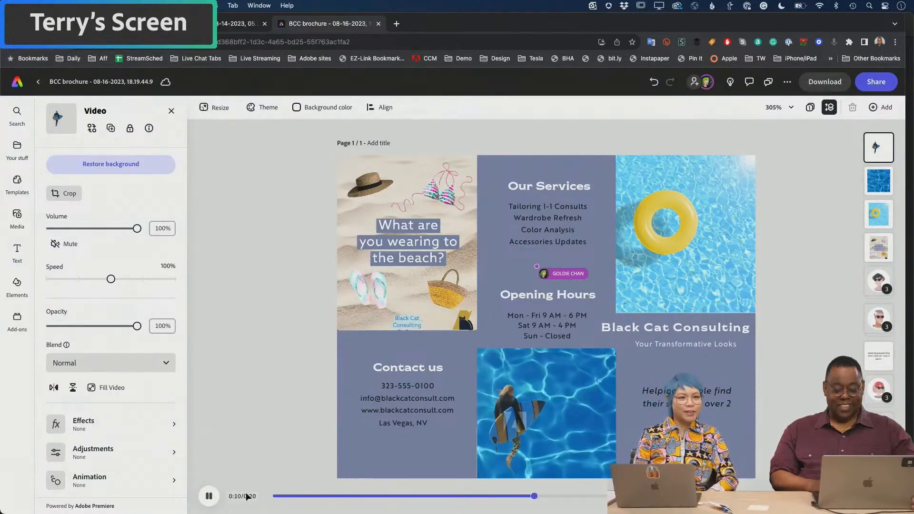
{"action": "left_click", "coordinate": [212, 497]}
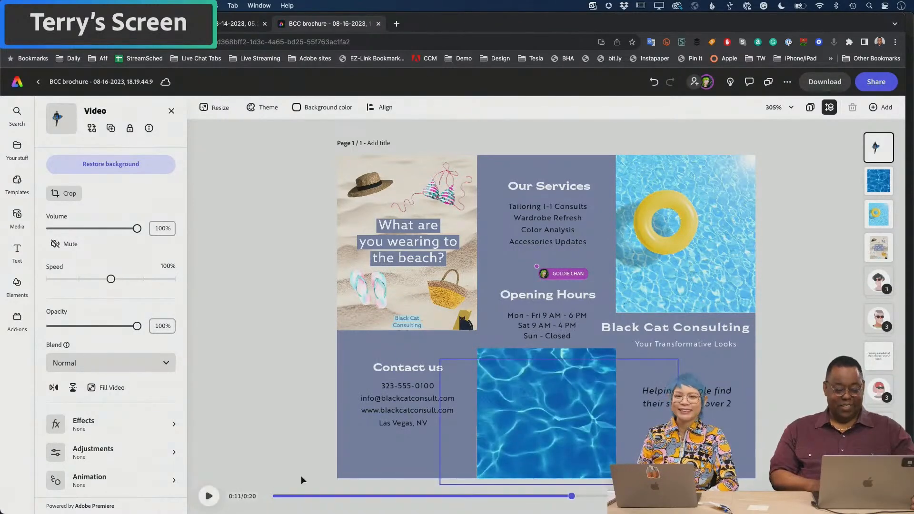
{"action": "left_click", "coordinate": [457, 444]}
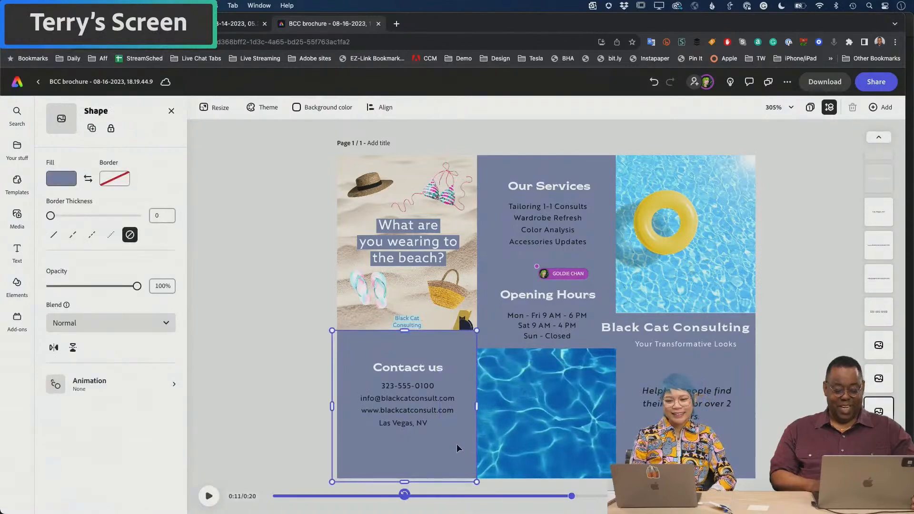
{"action": "left_click", "coordinate": [540, 425]}
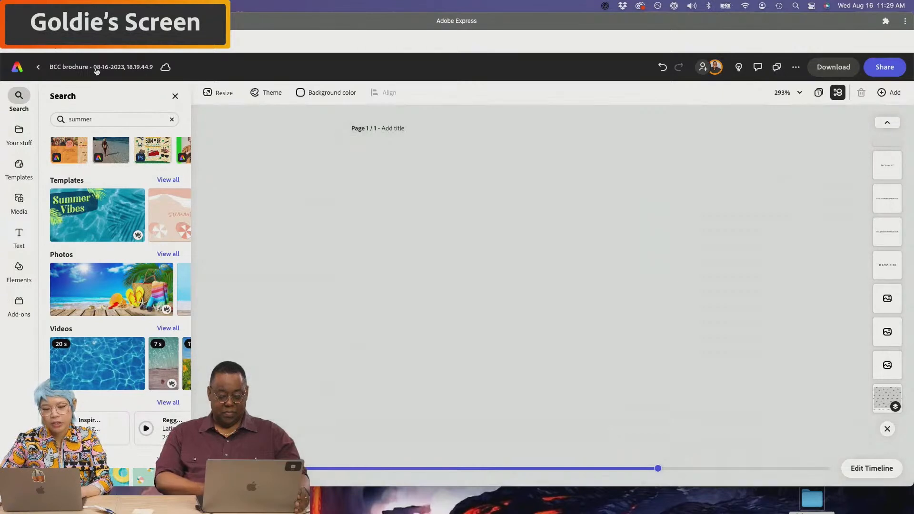
- From the Express home, drag BCC FLYER.pdf from Black Cat Consulting > pdfs in Finder into Express
{"action": "left_click", "coordinate": [39, 69]}
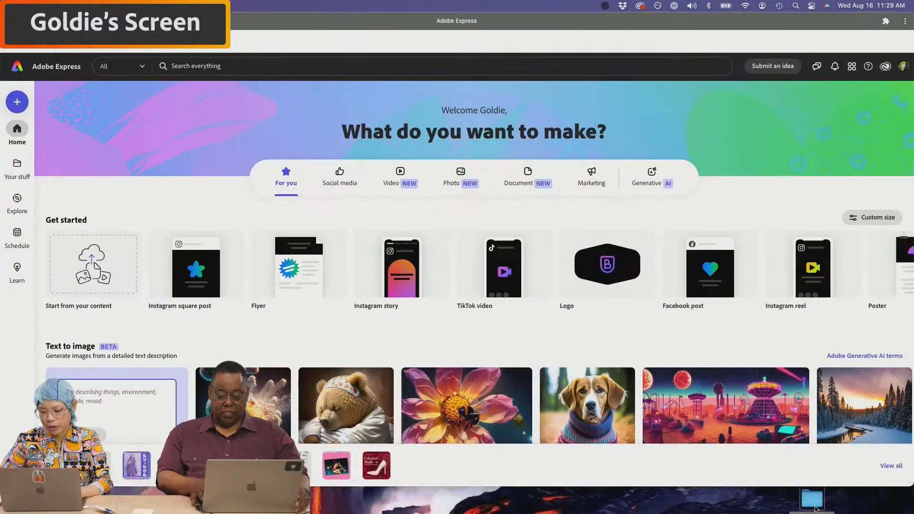
{"action": "left_click", "coordinate": [813, 500]}
{"action": "left_click", "coordinate": [803, 238]}
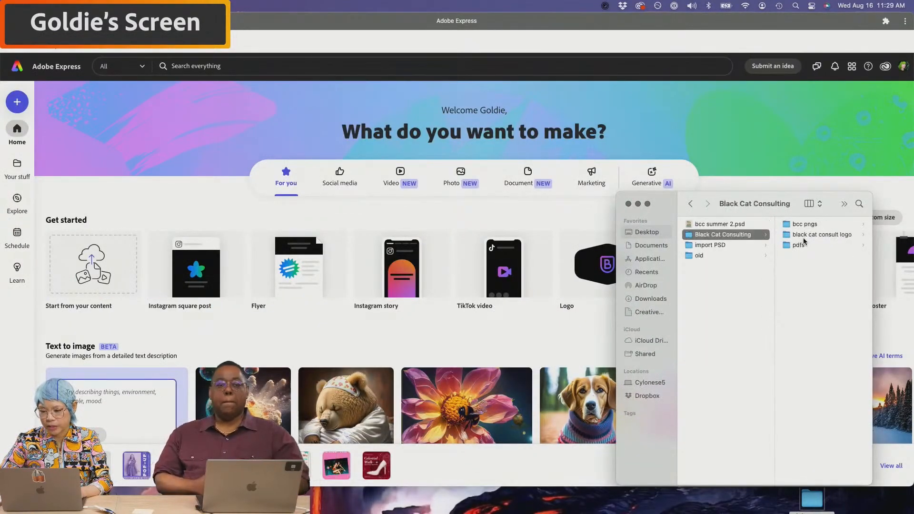
{"action": "left_click", "coordinate": [799, 244]}
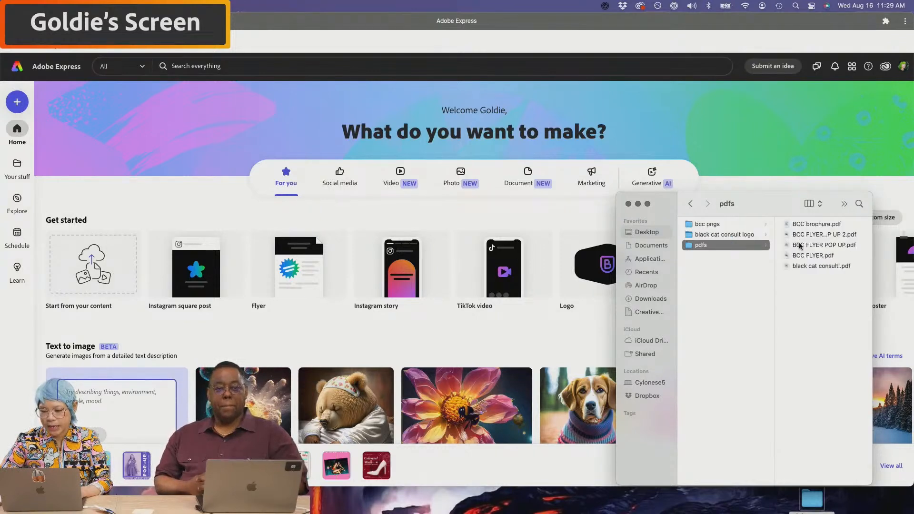
{"action": "left_click", "coordinate": [799, 235]}
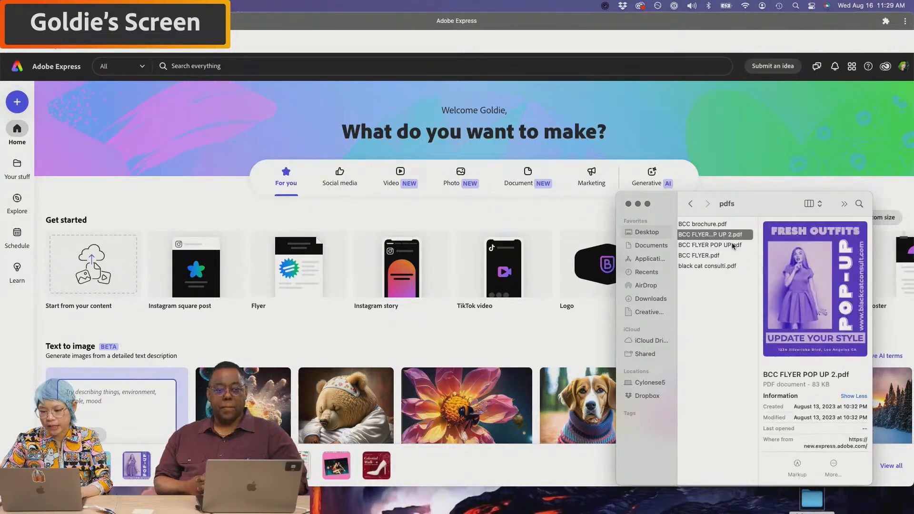
{"action": "left_click", "coordinate": [734, 246]}
{"action": "left_click", "coordinate": [729, 256]}
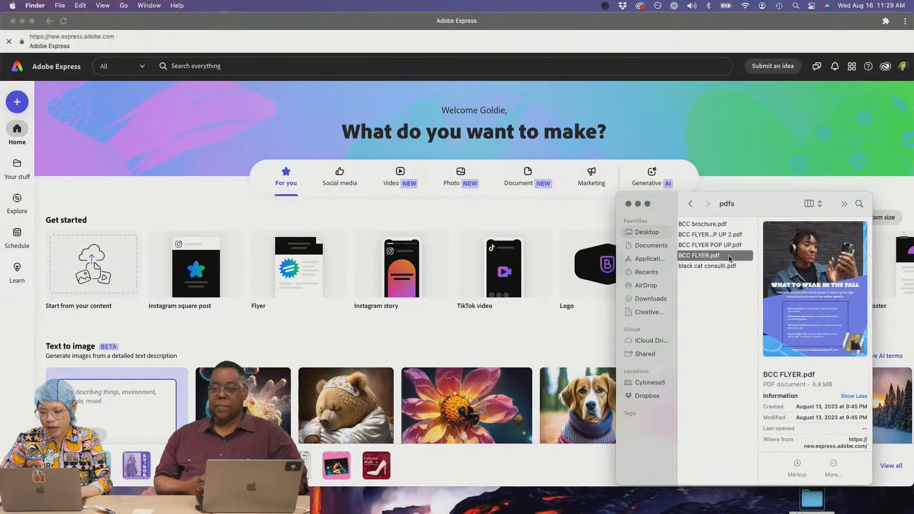
{"action": "left_click_drag", "start_coordinate": [719, 258], "coordinate": [480, 269]}
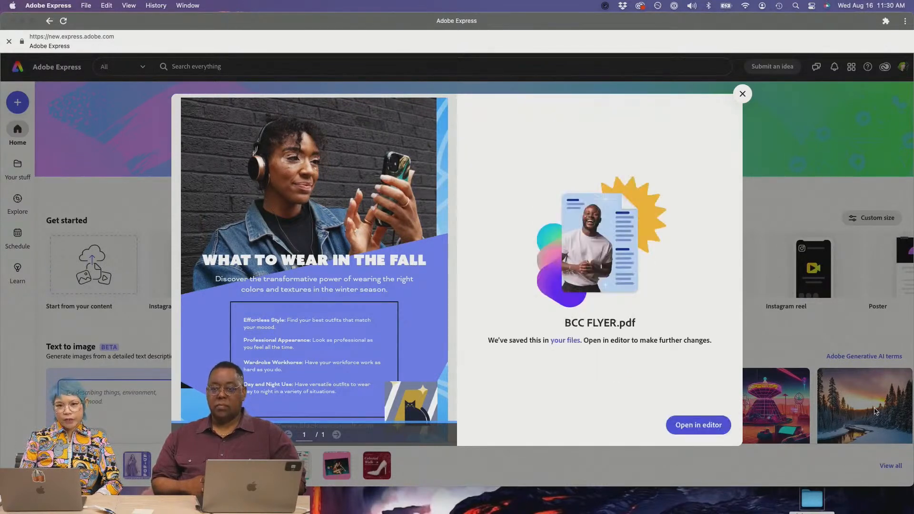
- Open the imported BCC FLYER.pdf in the editor as the fall flyer
{"action": "left_click", "coordinate": [719, 430]}
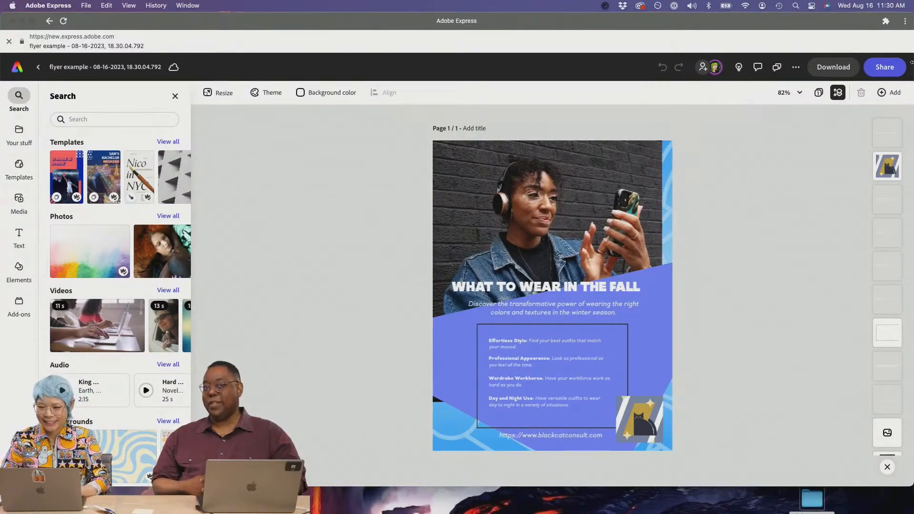
- Start an edit invitation for the flyer and enter the collaborator's e-mail
{"action": "left_click", "coordinate": [884, 67]}
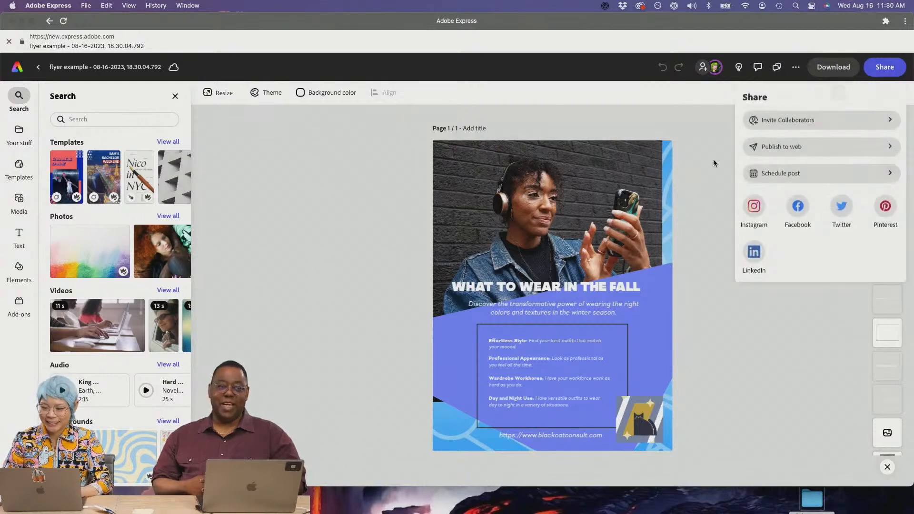
{"action": "left_click", "coordinate": [773, 128]}
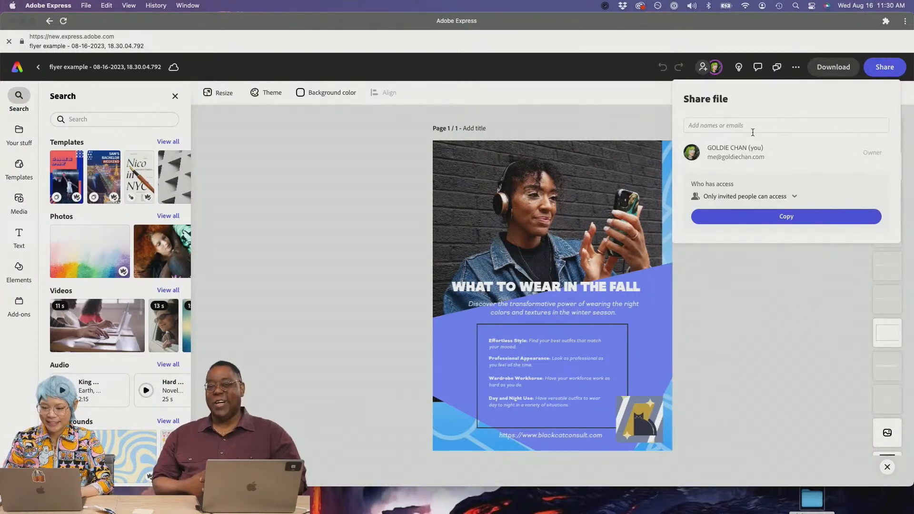
{"action": "left_click", "coordinate": [752, 127]}
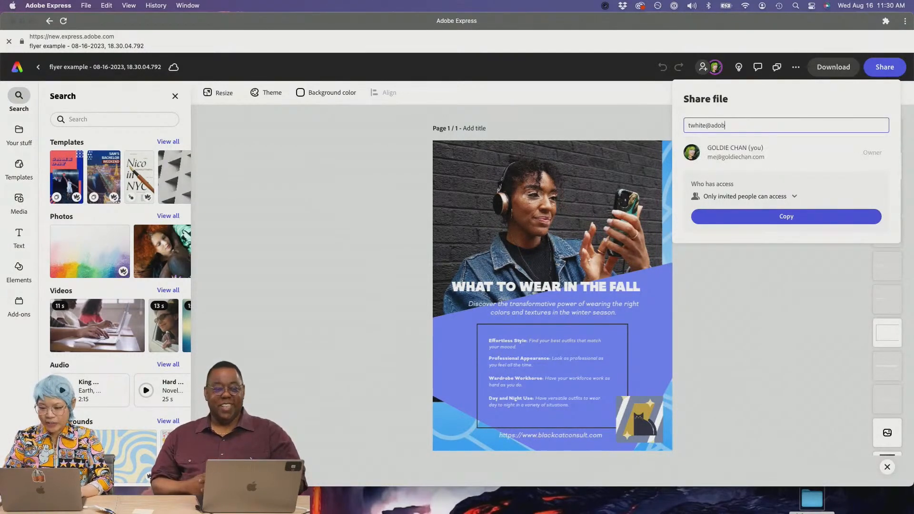
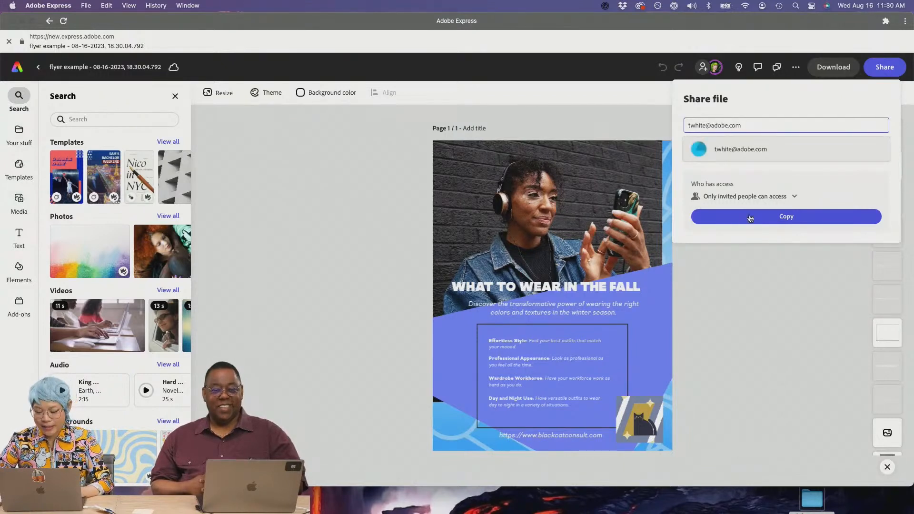
{"action": "left_click", "coordinate": [761, 160]}
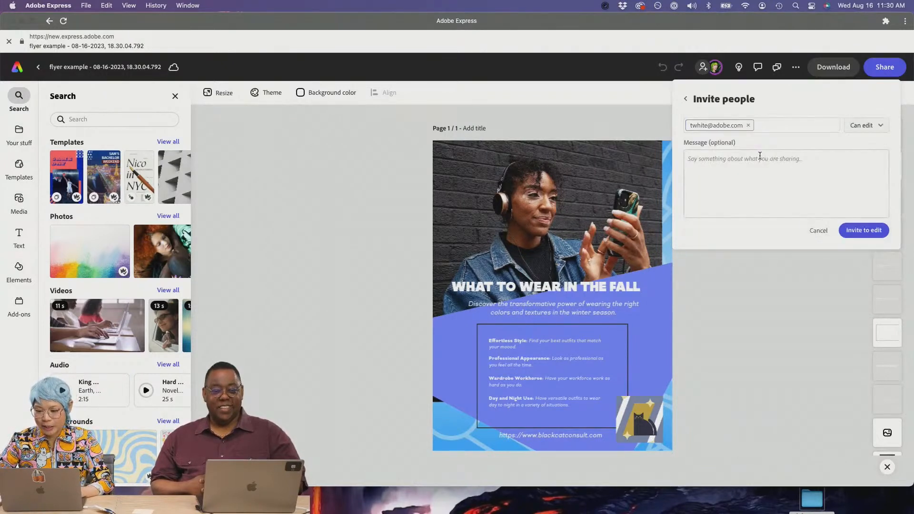
- Add a note asking the collaborator to edit the flyer, send it, and close sharing
{"action": "left_click", "coordinate": [813, 191]}
{"action": "type", "text": ")P"}
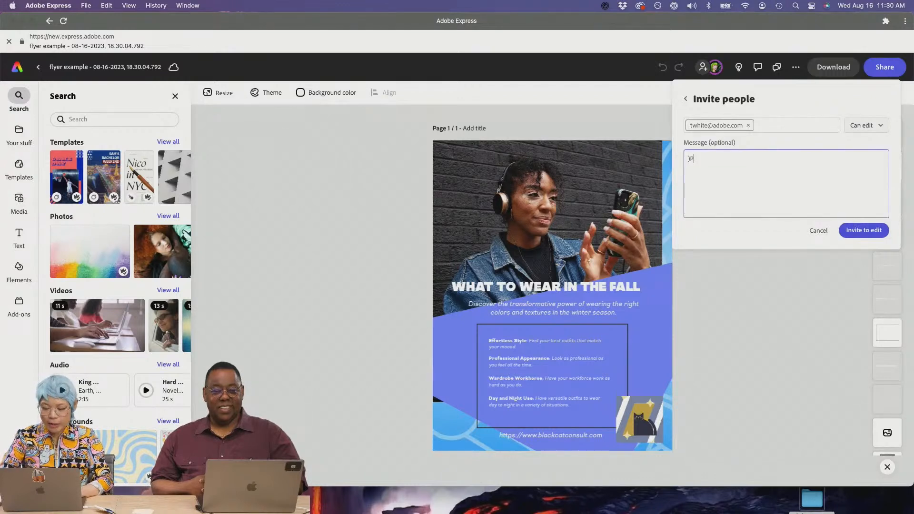
{"action": "key", "text": "BackSpace"}
{"action": "key", "text": "BackSpace"}
{"action": "type", "text": "Please"}
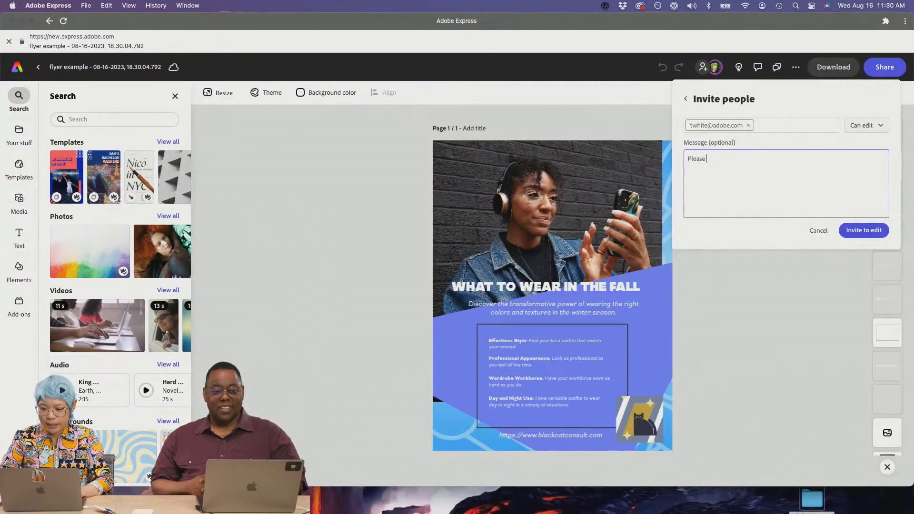
{"action": "type", "text": " edit this flyer, Terry!"}
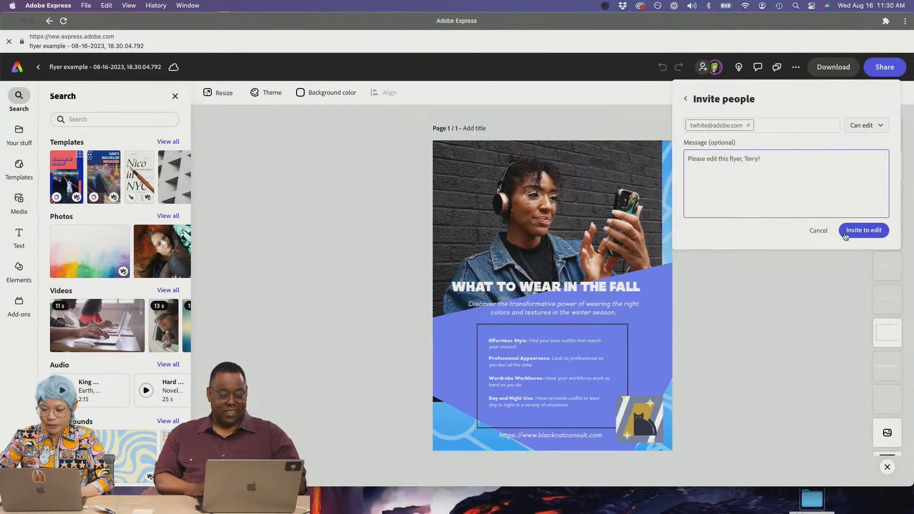
{"action": "left_click", "coordinate": [853, 231]}
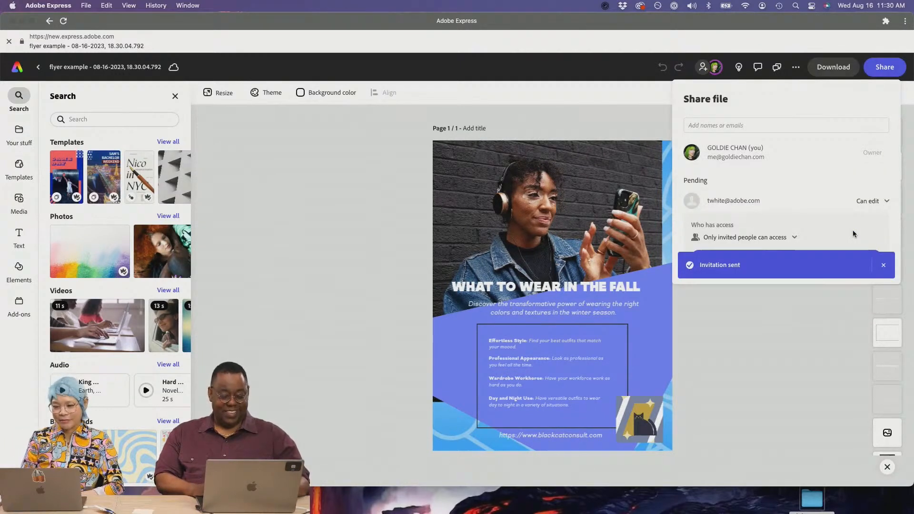
{"action": "left_click", "coordinate": [784, 302]}
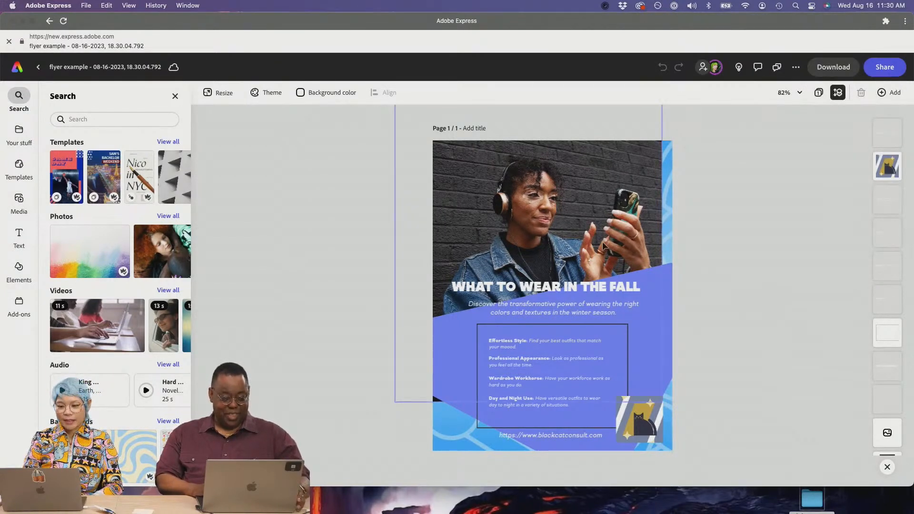
- Remove the brick-wall background from the woman's photo
{"action": "left_click", "coordinate": [588, 195]}
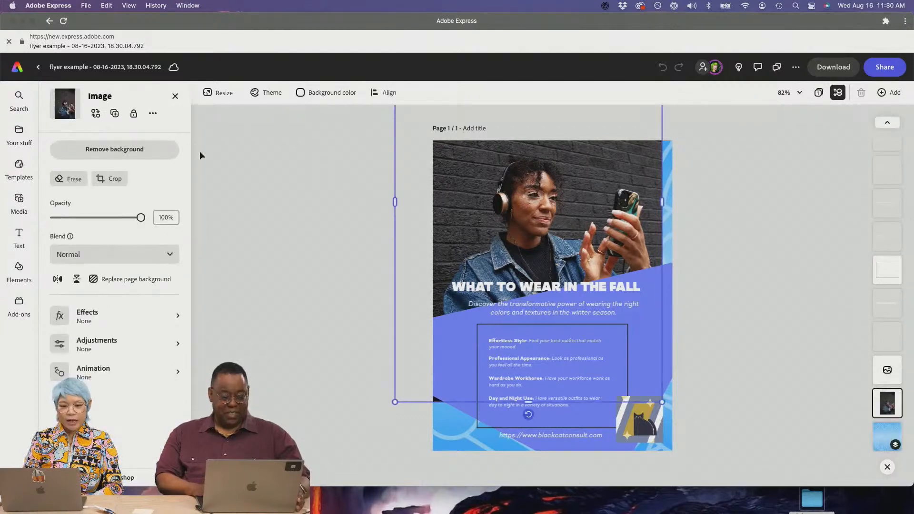
{"action": "left_click", "coordinate": [172, 150]}
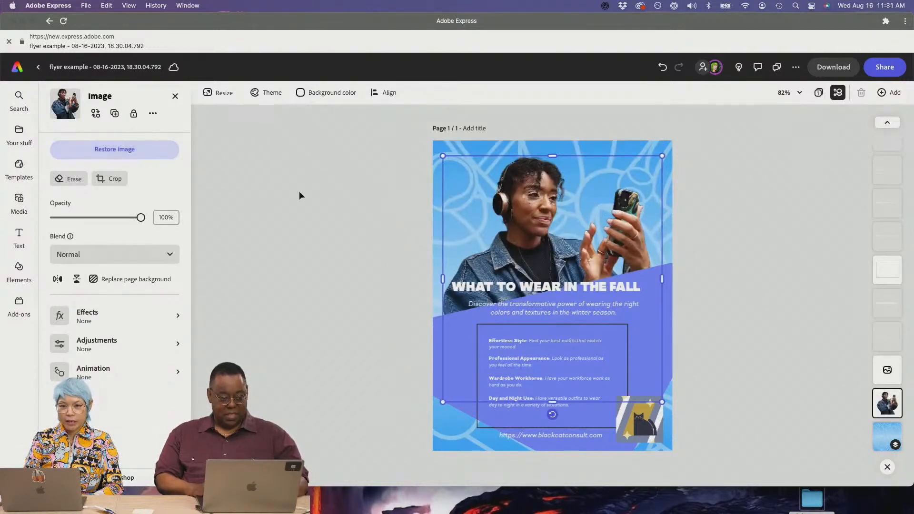
{"action": "left_click", "coordinate": [401, 192]}
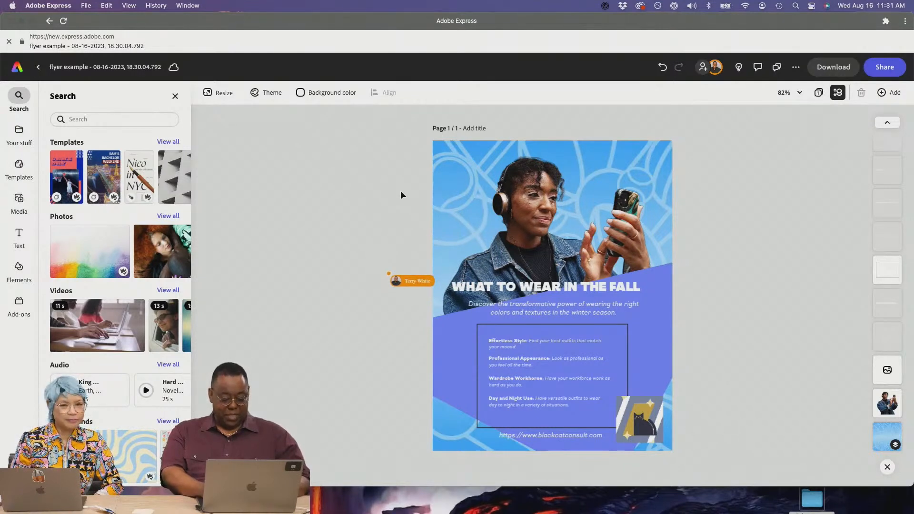
- Open the stock video library under Media > Video
{"action": "left_click", "coordinate": [603, 294]}
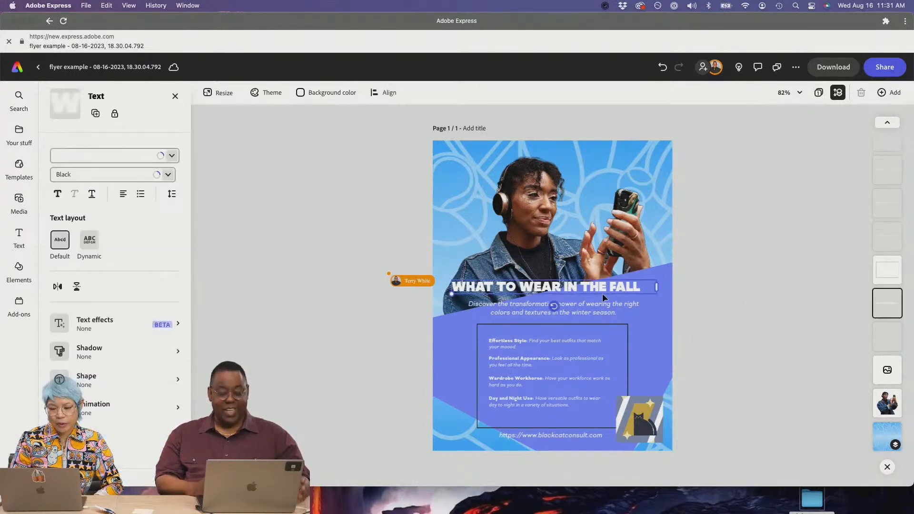
{"action": "left_click", "coordinate": [723, 294]}
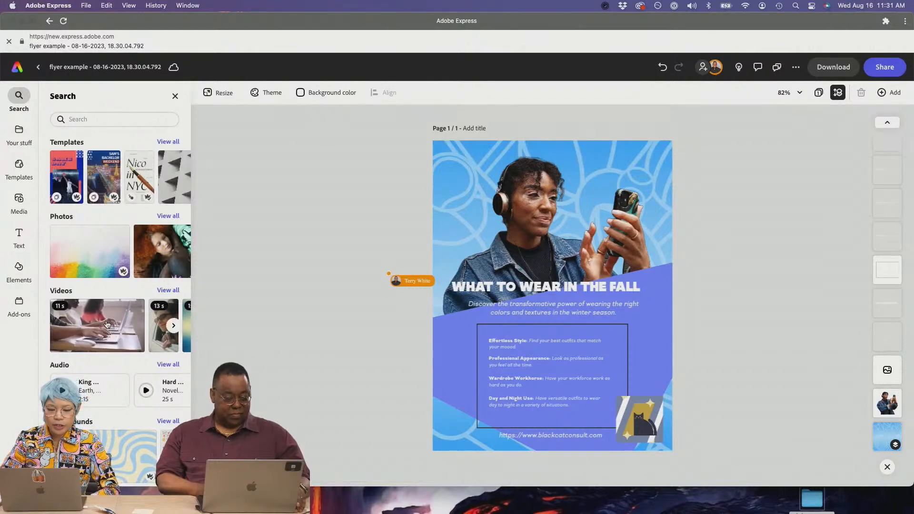
{"action": "left_click", "coordinate": [163, 291]}
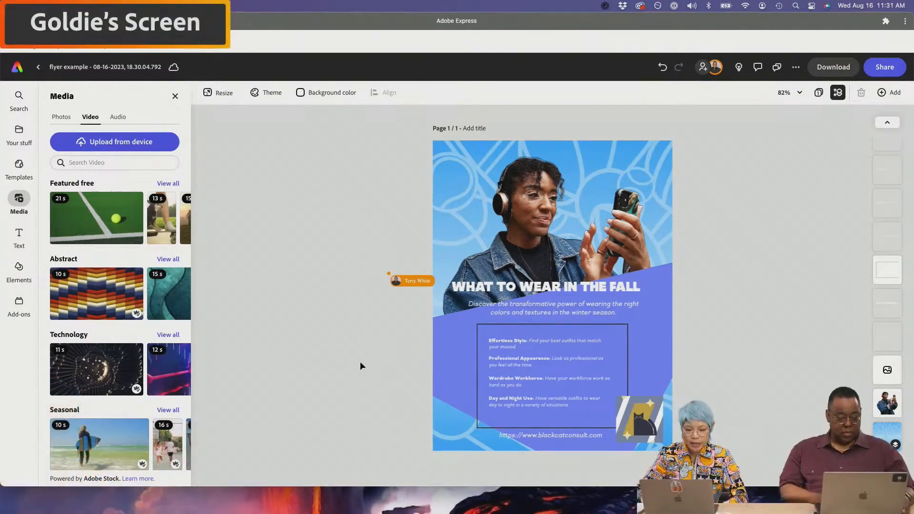
- Place the 15 s teal Abstract video and stretch it across the flyer's top
{"action": "mouse_move", "coordinate": [155, 298]}
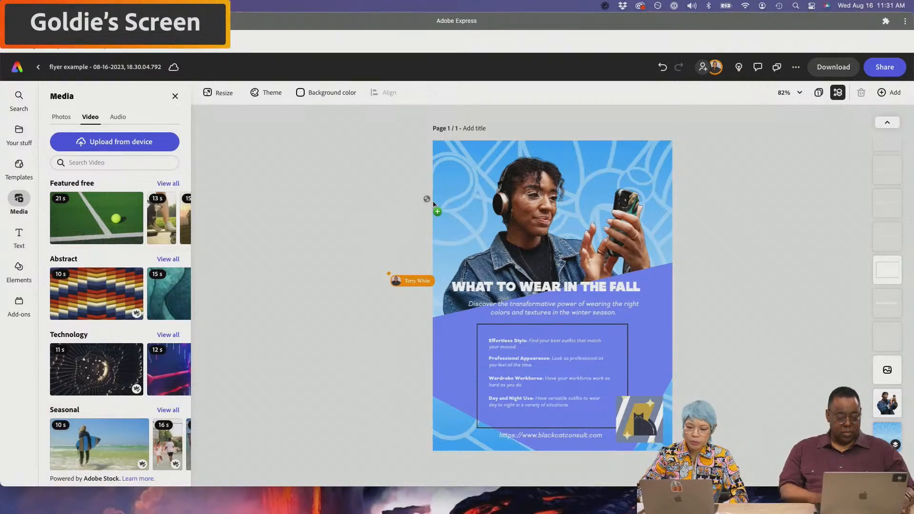
{"action": "left_click_drag", "start_coordinate": [513, 257], "coordinate": [486, 200]}
{"action": "left_click_drag", "start_coordinate": [630, 254], "coordinate": [755, 367]}
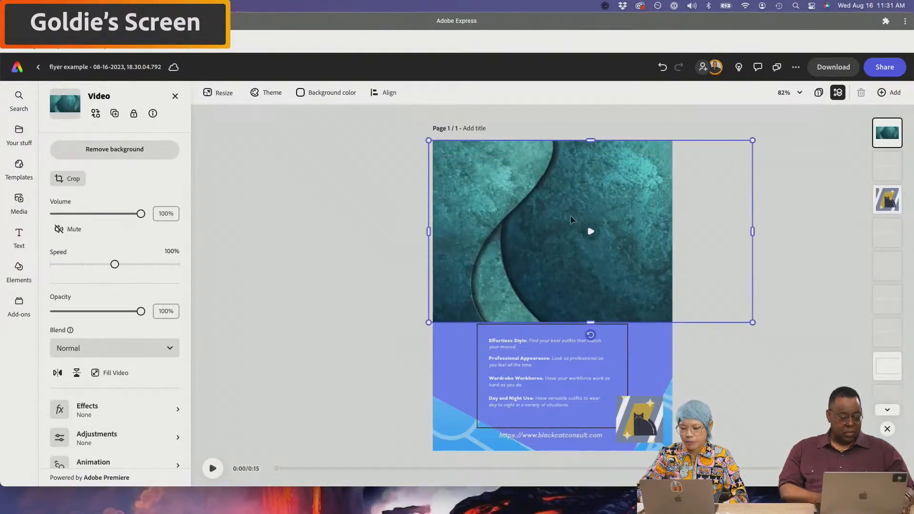
{"action": "double_click", "coordinate": [544, 196]}
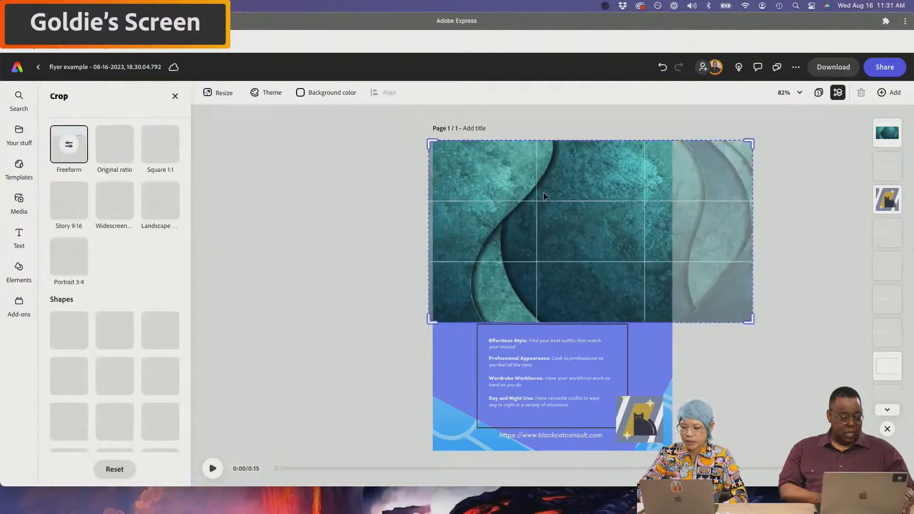
- Crop the teal video and move it behind the woman using the Layers list
{"action": "left_click", "coordinate": [818, 94]}
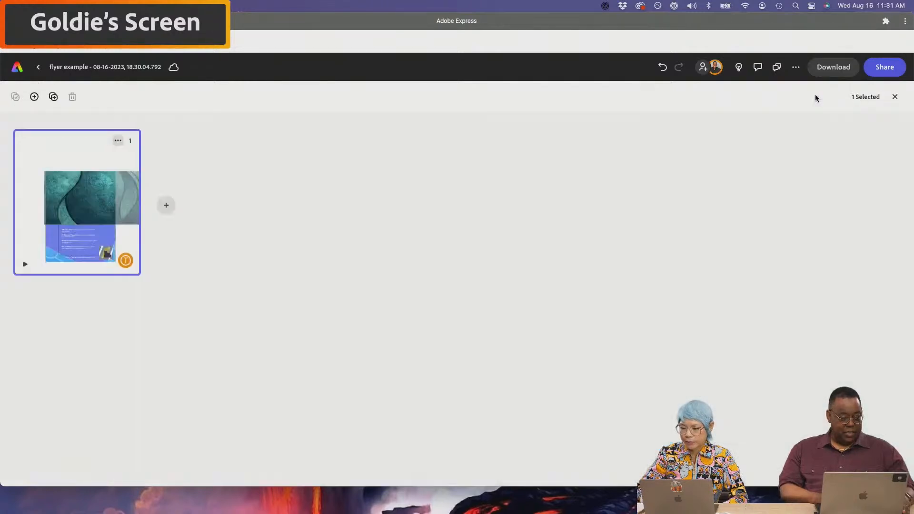
{"action": "left_click", "coordinate": [895, 97]}
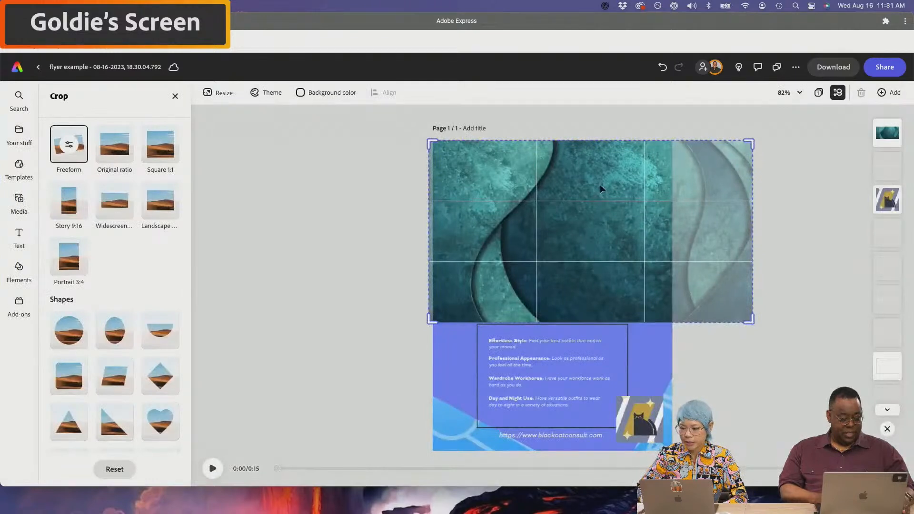
{"action": "left_click", "coordinate": [838, 95]}
{"action": "left_click", "coordinate": [838, 94]}
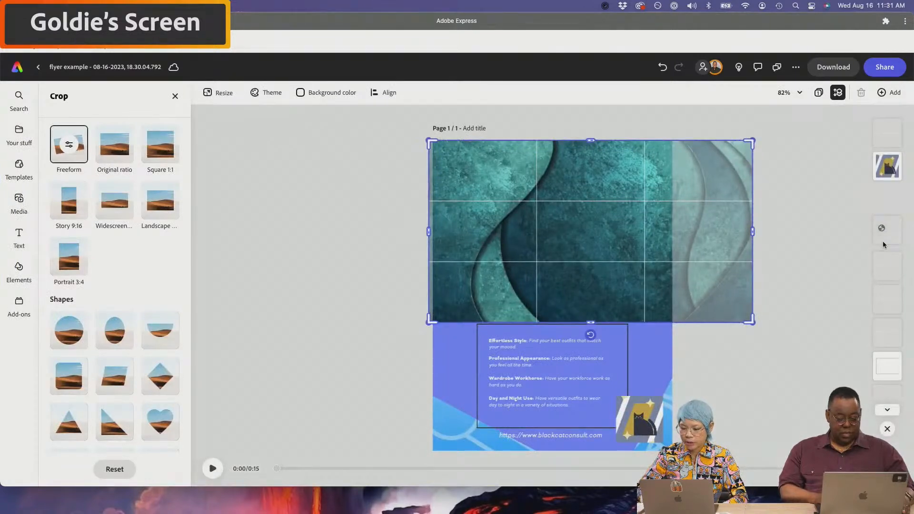
{"action": "scroll", "coordinate": [887, 378], "scroll_direction": "down", "scroll_amount": 5}
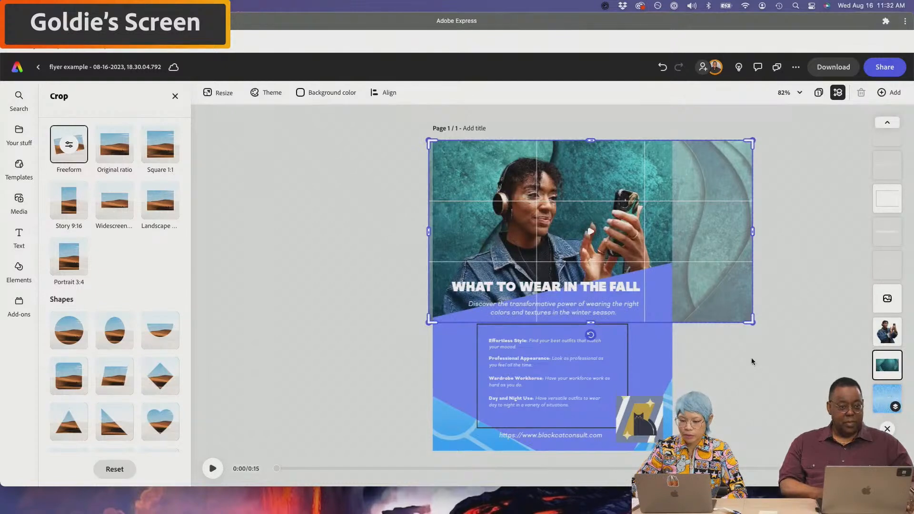
{"action": "left_click", "coordinate": [324, 282]}
- Play the flyer's animated preview twice, then select the WHAT TO WEAR IN THE FALL headline
{"action": "left_click", "coordinate": [213, 467]}
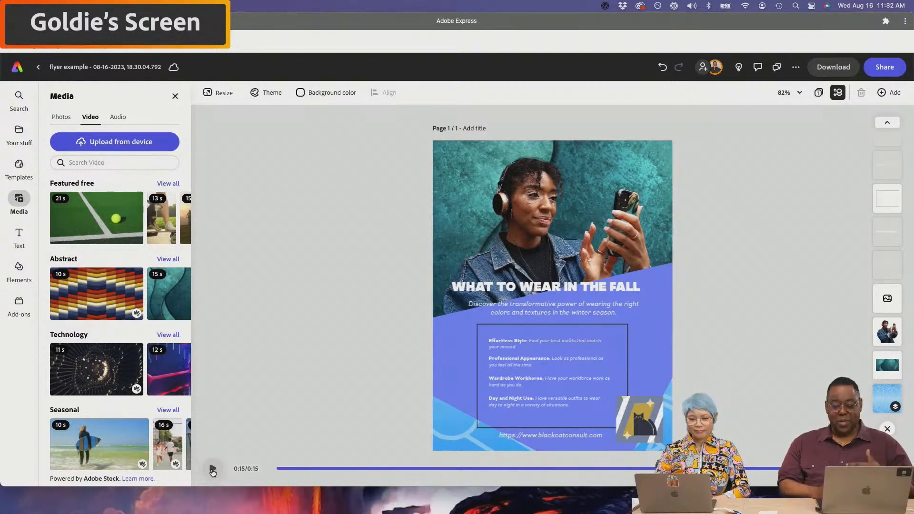
{"action": "left_click", "coordinate": [213, 471]}
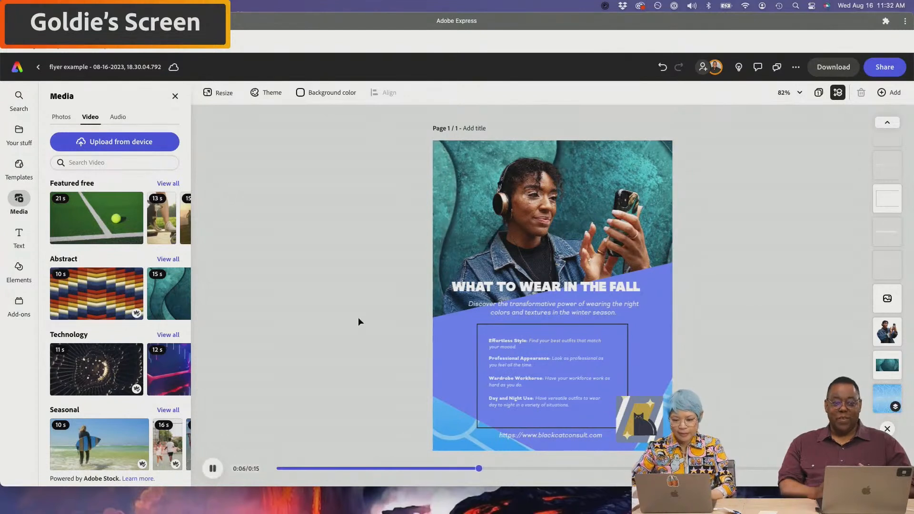
{"action": "left_click", "coordinate": [593, 285]}
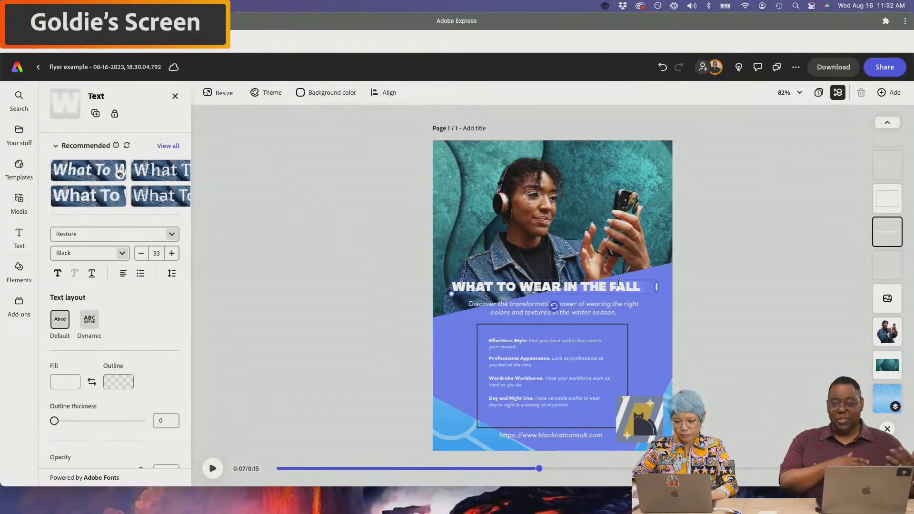
- Change the headline to 'WHAT TO WEAR IN THE WINTER' and widen it onto one line
{"action": "type", "text": "WINTER"}
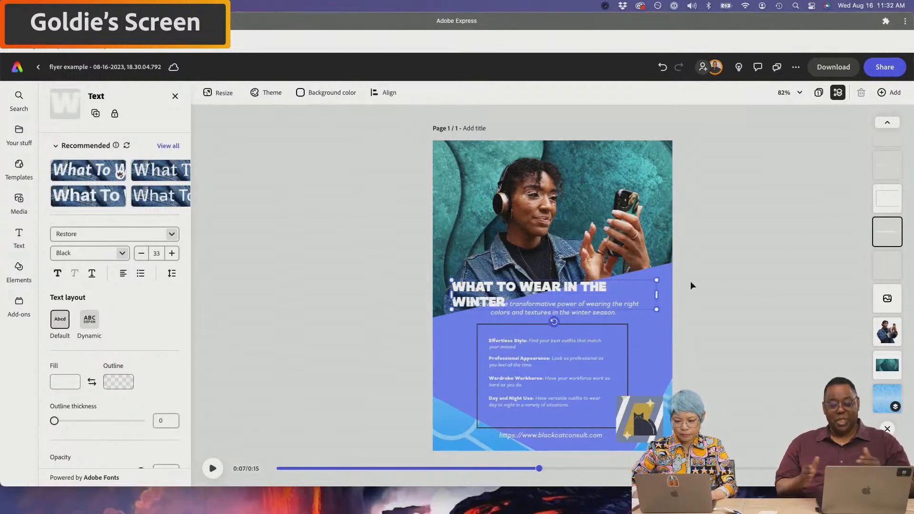
{"action": "left_click_drag", "start_coordinate": [656, 294], "coordinate": [684, 293]}
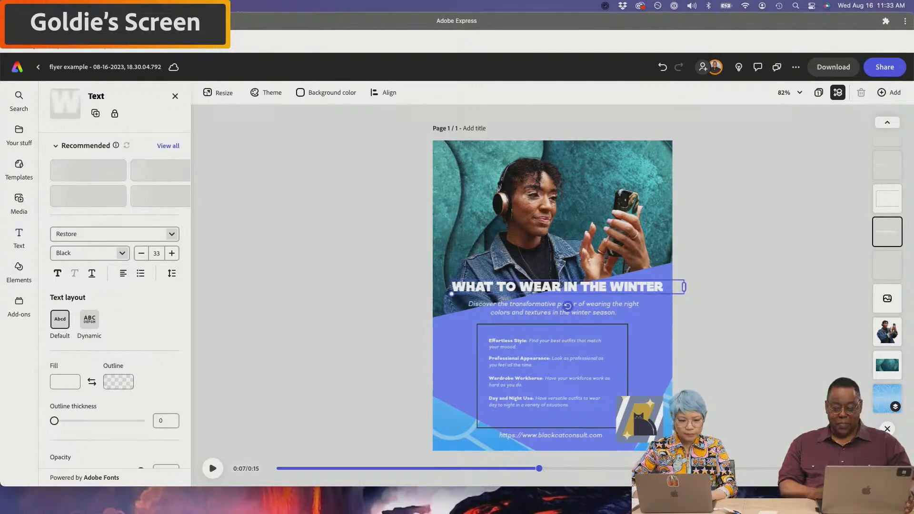
{"action": "left_click", "coordinate": [19, 130]}
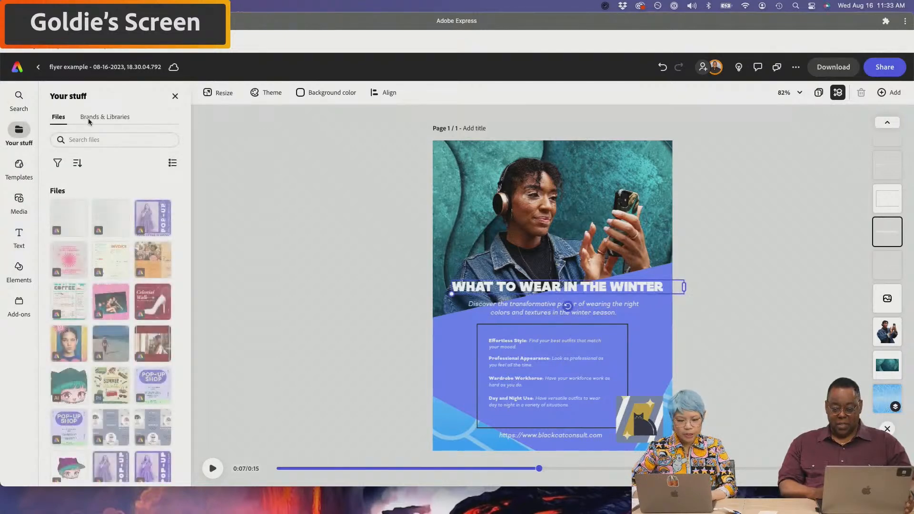
- Show Brands & Libraries and delete the old cat logo from the flyer
{"action": "left_click", "coordinate": [87, 117]}
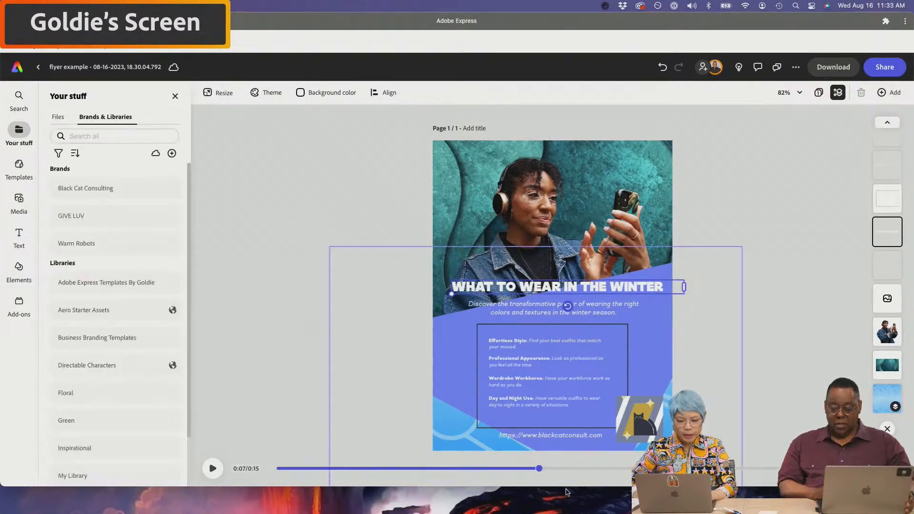
{"action": "left_click", "coordinate": [641, 425]}
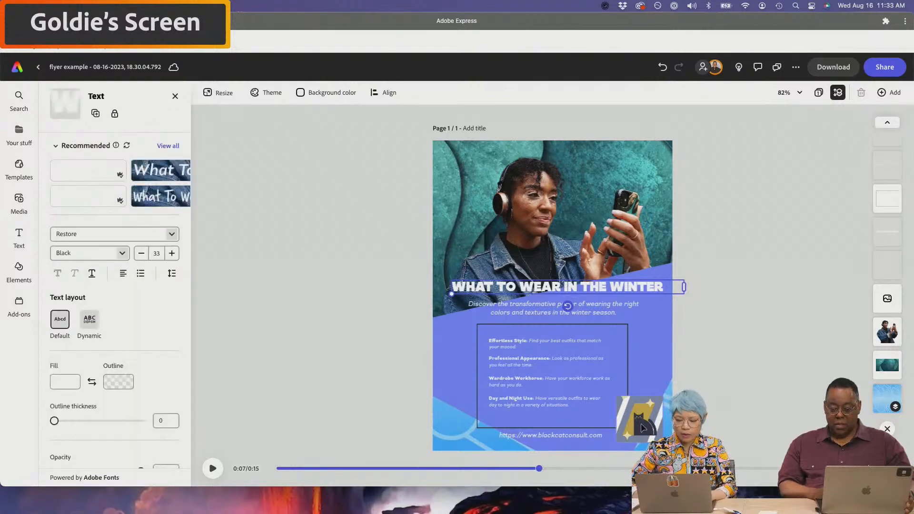
{"action": "key", "text": "BackSpace"}
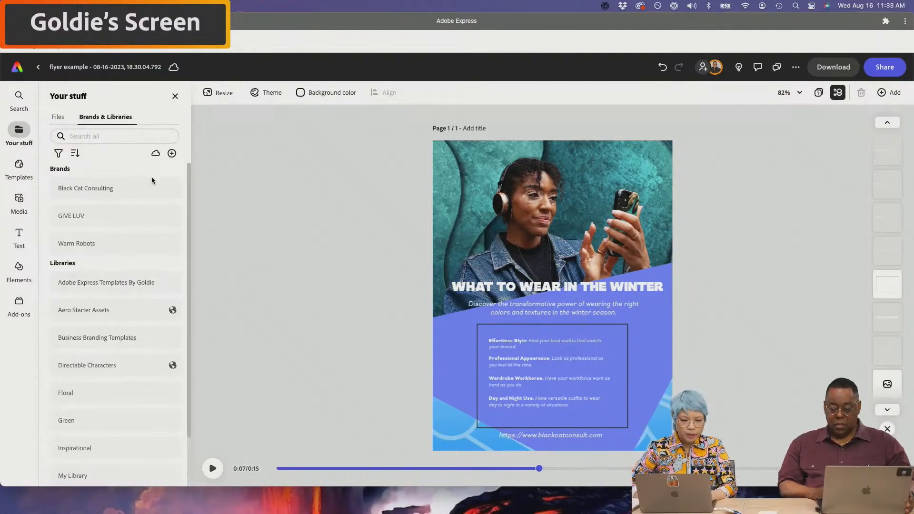
- Add the first Black Cat Consulting logo, shrink it into the bottom-right corner, and preview the flyer
{"action": "left_click", "coordinate": [104, 186]}
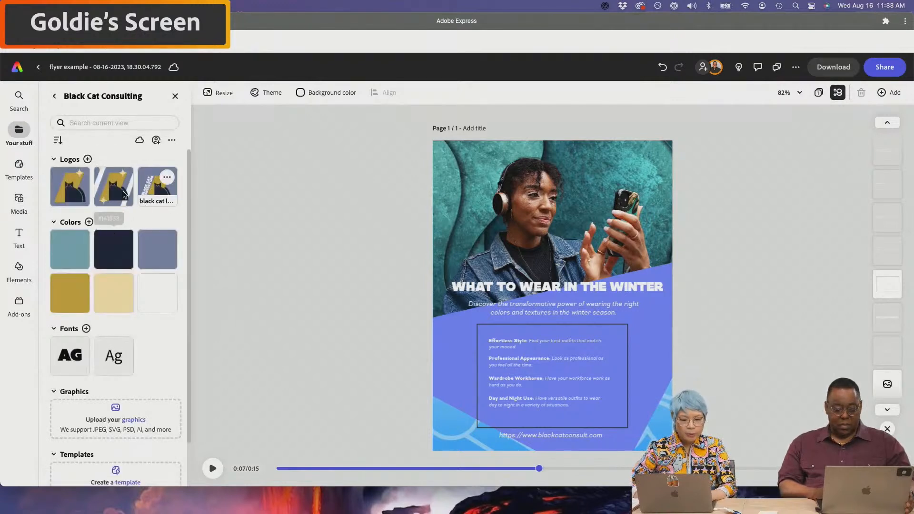
{"action": "left_click", "coordinate": [71, 191]}
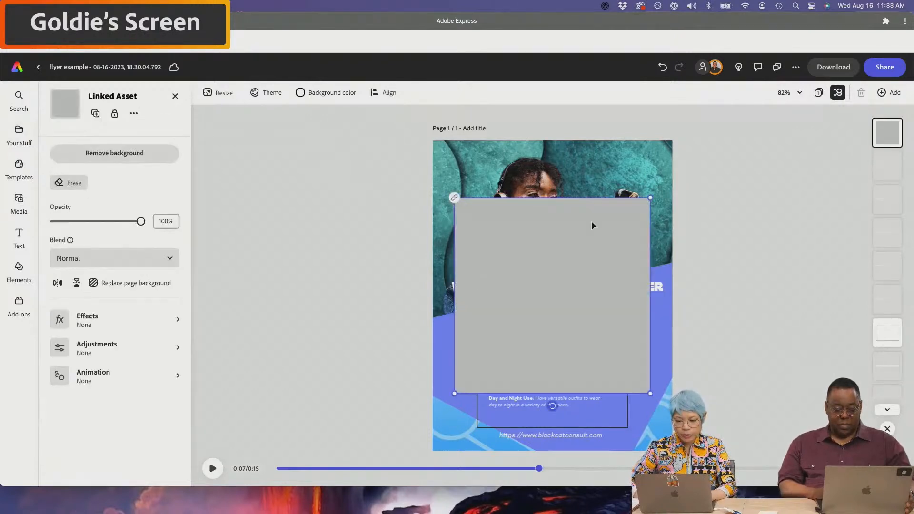
{"action": "left_click_drag", "start_coordinate": [650, 198], "coordinate": [493, 345]}
{"action": "left_click_drag", "start_coordinate": [469, 378], "coordinate": [637, 431]}
{"action": "left_click", "coordinate": [713, 398]}
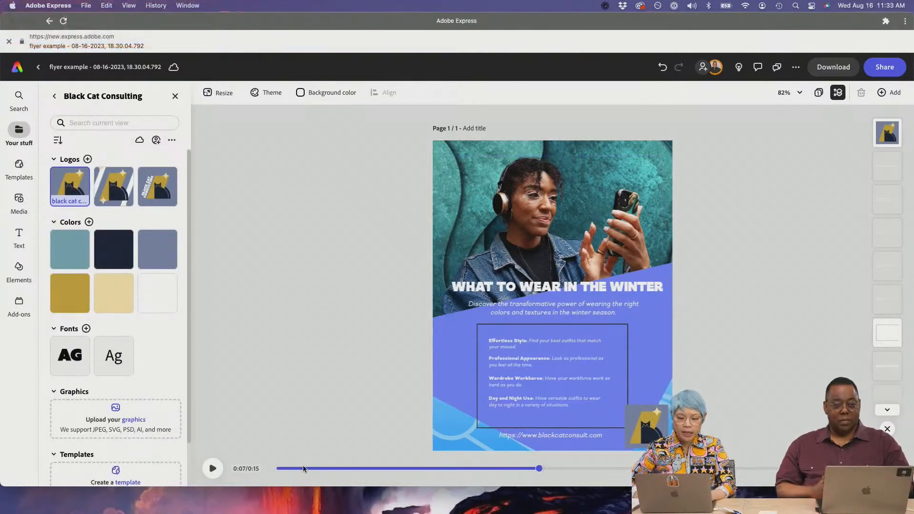
{"action": "left_click", "coordinate": [212, 468]}
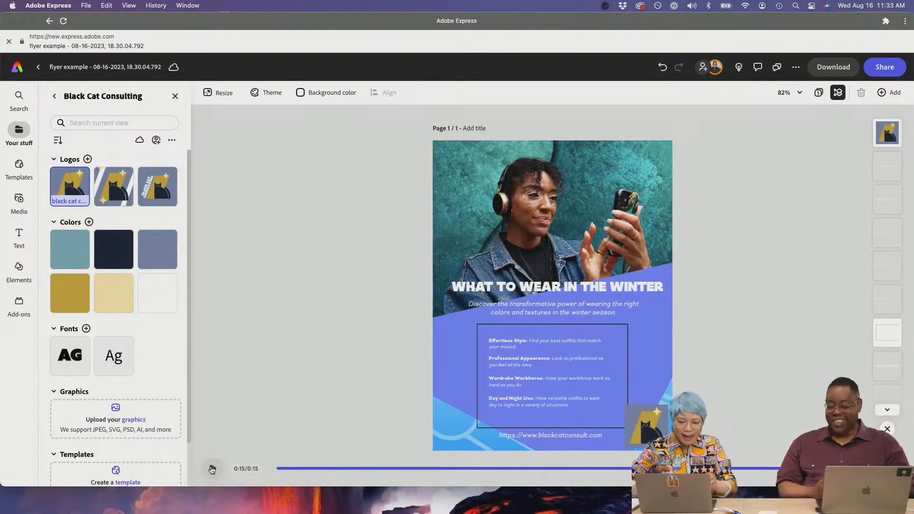
{"action": "left_click", "coordinate": [451, 372]}
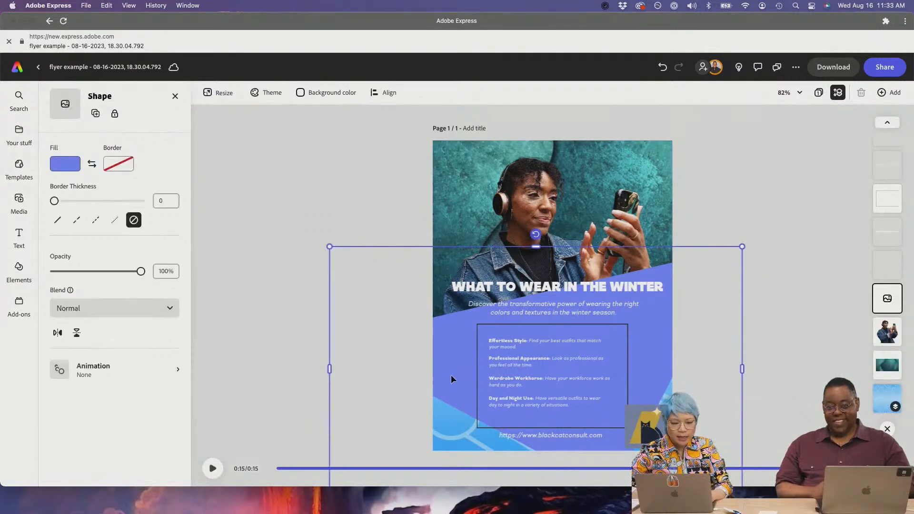
- Compare the gold, blue-grey, tan and navy Black Cat Primary swatches on the background shape, settling on teal
{"action": "left_click", "coordinate": [64, 164]}
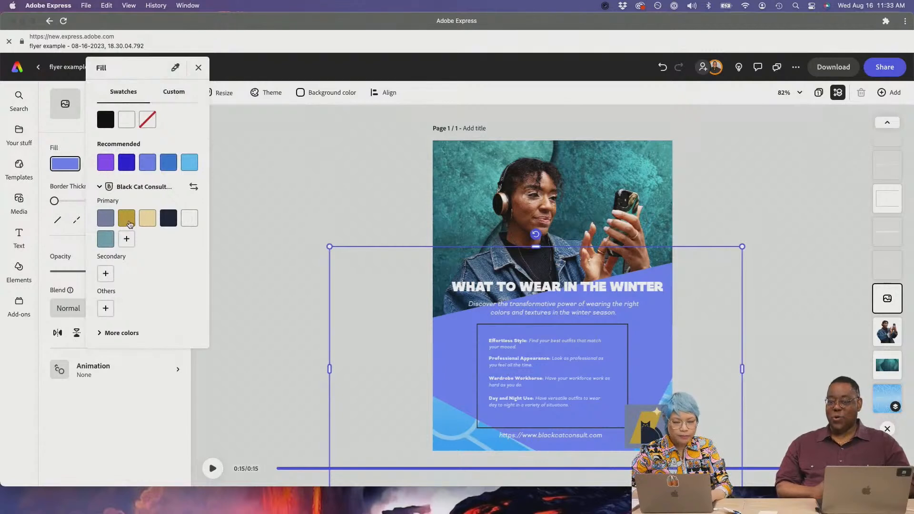
{"action": "left_click", "coordinate": [129, 217]}
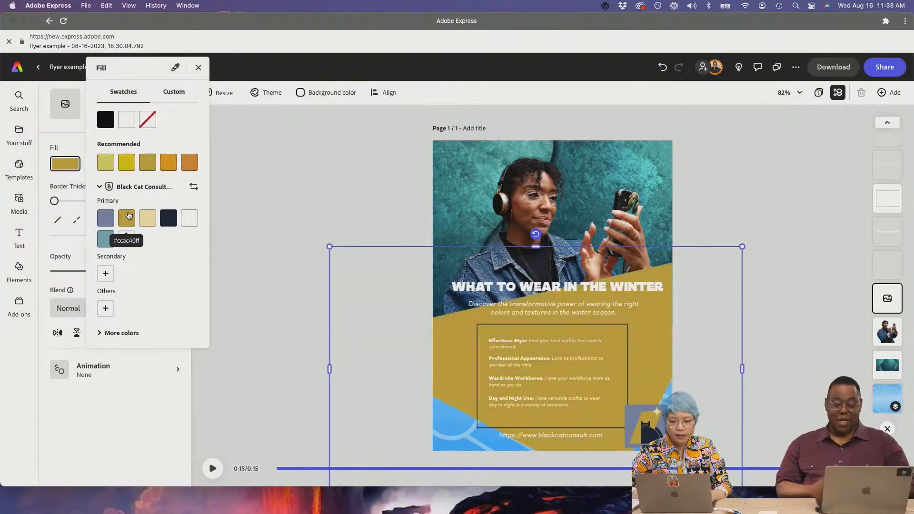
{"action": "left_click", "coordinate": [109, 233]}
{"action": "left_click", "coordinate": [108, 236]}
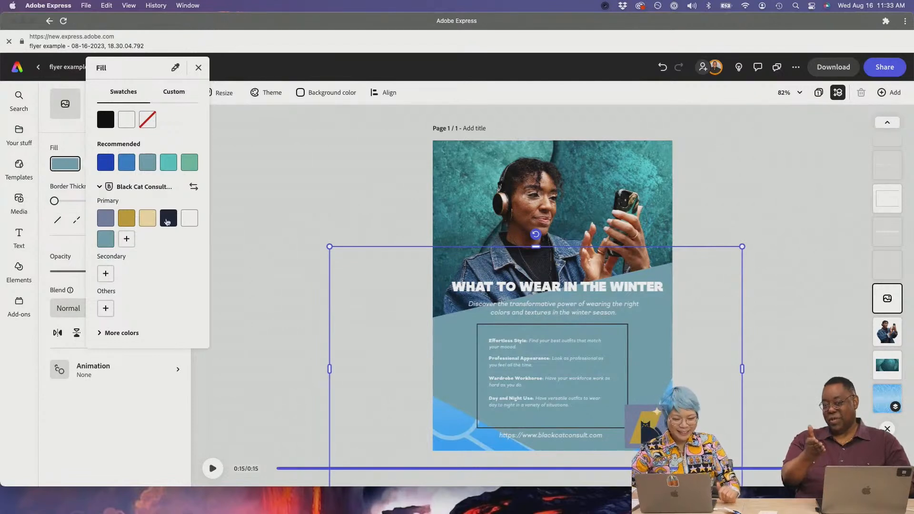
{"action": "left_click", "coordinate": [111, 220]}
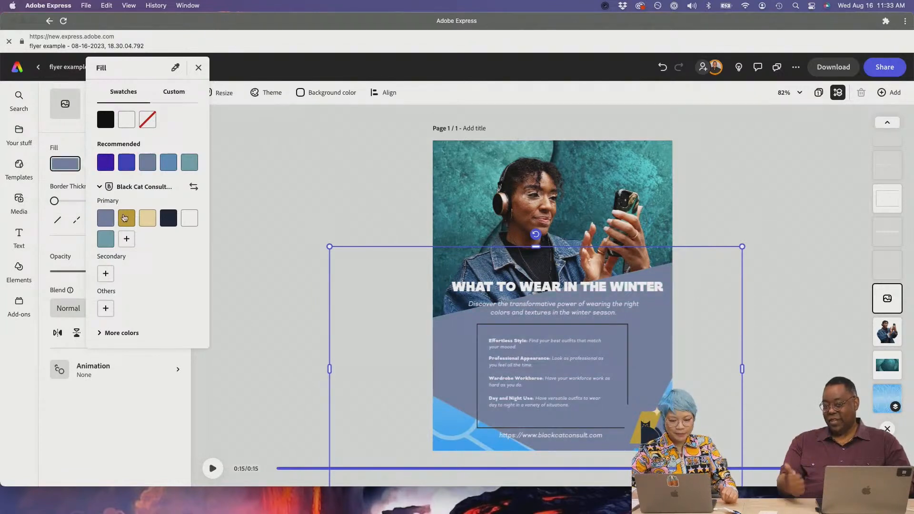
{"action": "left_click", "coordinate": [127, 218]}
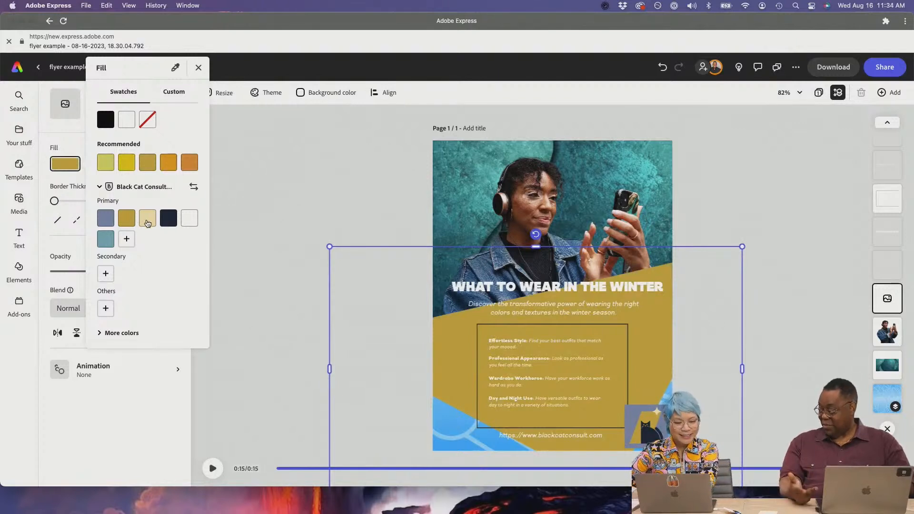
{"action": "left_click", "coordinate": [147, 221]}
{"action": "left_click", "coordinate": [109, 217]}
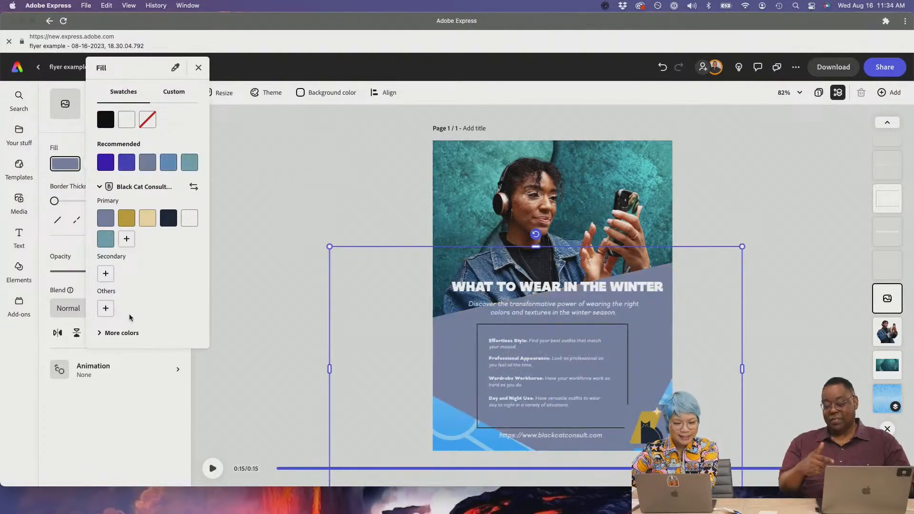
{"action": "left_click", "coordinate": [168, 219]}
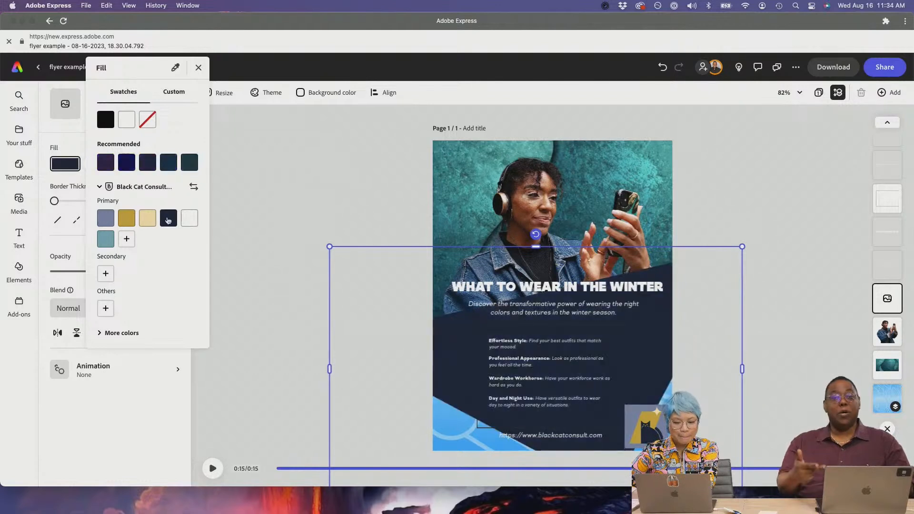
{"action": "left_click", "coordinate": [109, 238]}
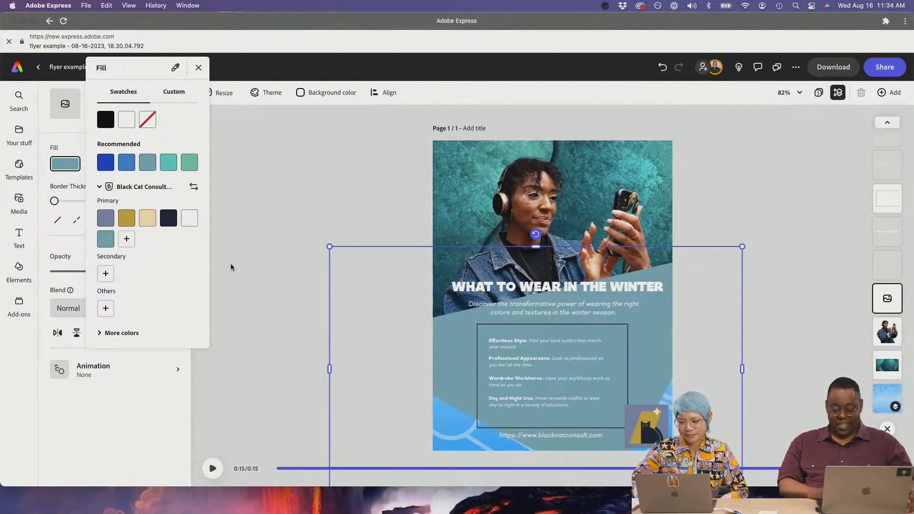
{"action": "left_click", "coordinate": [746, 201]}
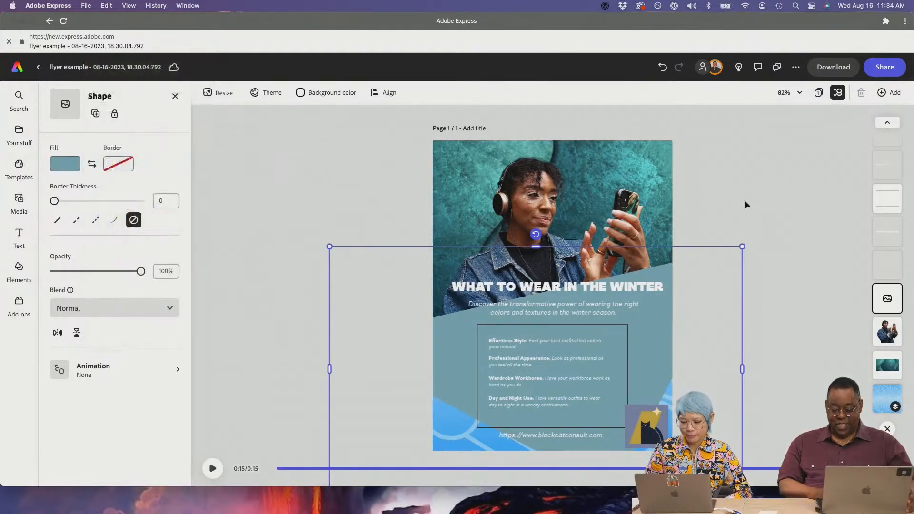
- Try the Black Cat gold and slate blue on the background shape, returning it to teal
{"action": "left_click", "coordinate": [746, 205]}
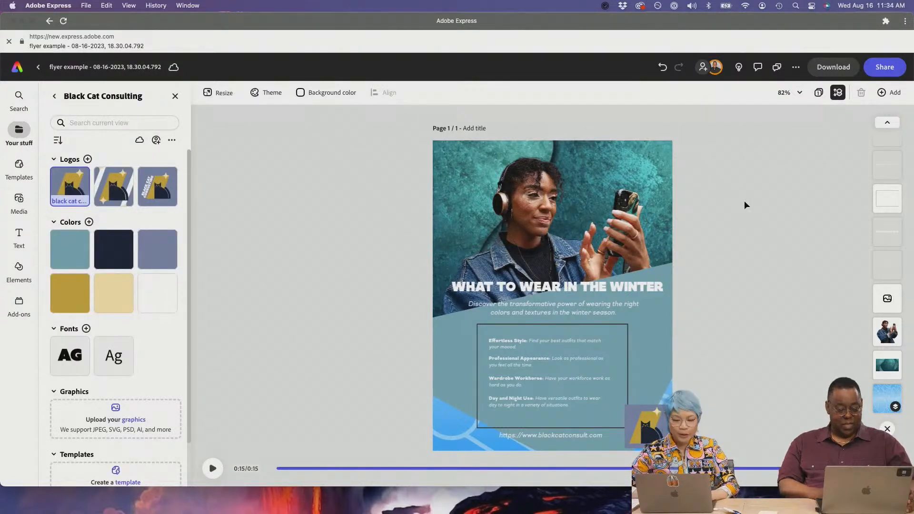
{"action": "left_click", "coordinate": [451, 364]}
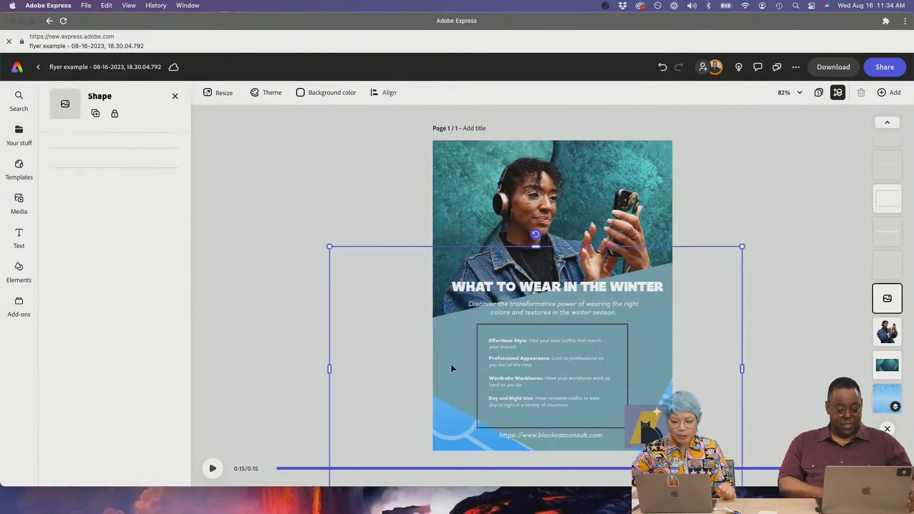
{"action": "left_click", "coordinate": [78, 172]}
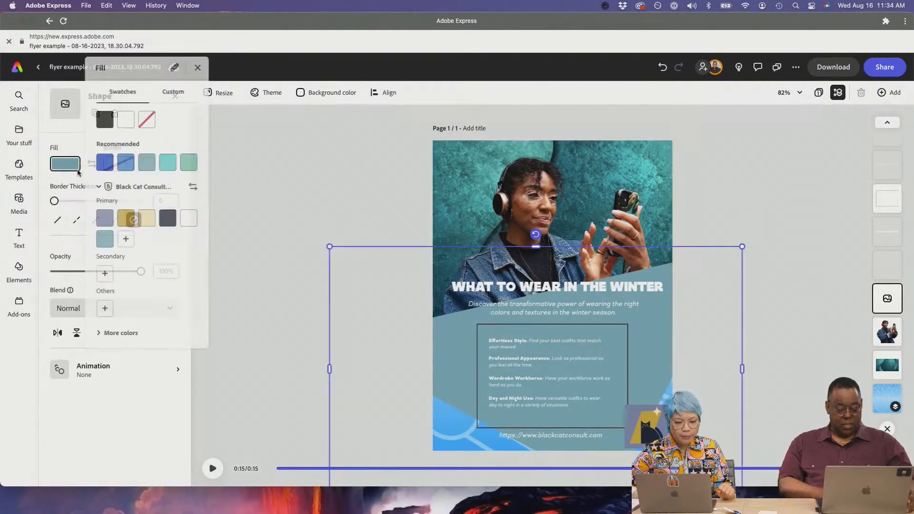
{"action": "left_click", "coordinate": [125, 223]}
{"action": "left_click", "coordinate": [106, 218]}
{"action": "left_click", "coordinate": [106, 239]}
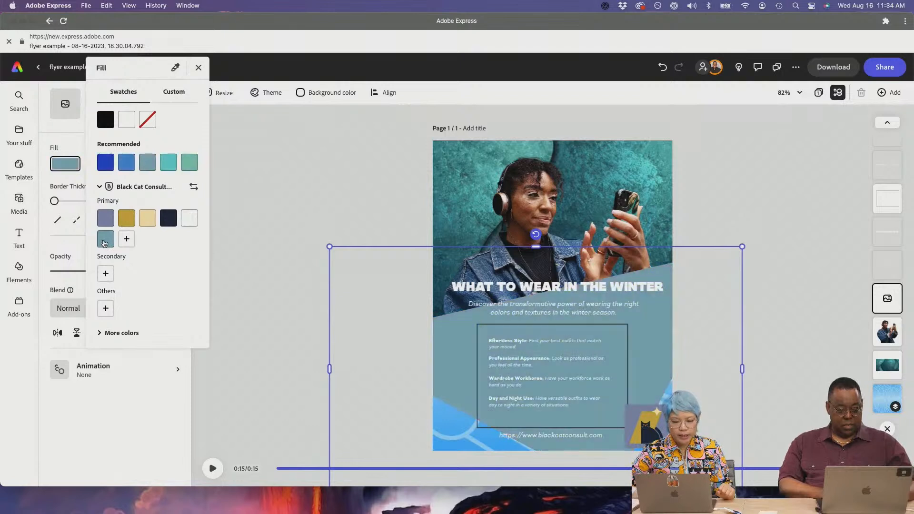
- Switch from the Black Cat Consulting brand kit to the GIVE LUV brand kit
{"action": "left_click", "coordinate": [195, 188]}
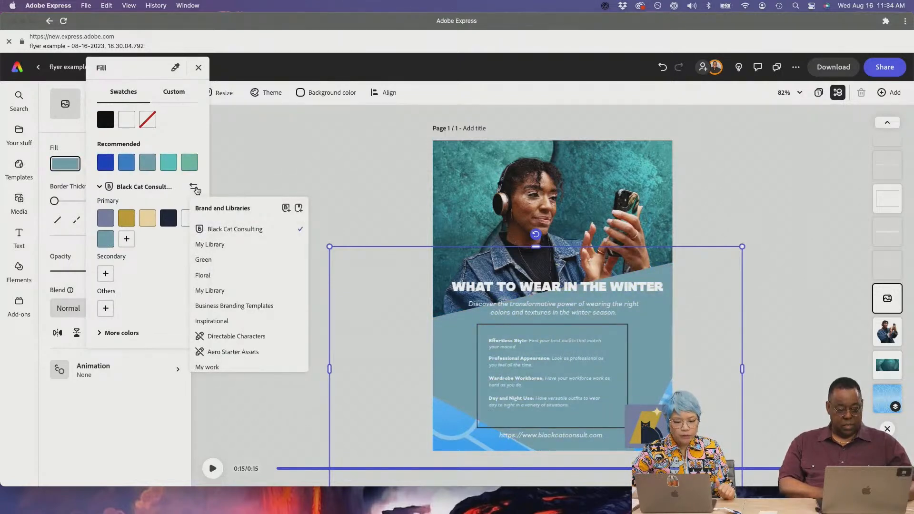
{"action": "left_click", "coordinate": [100, 189]}
{"action": "left_click", "coordinate": [100, 189]}
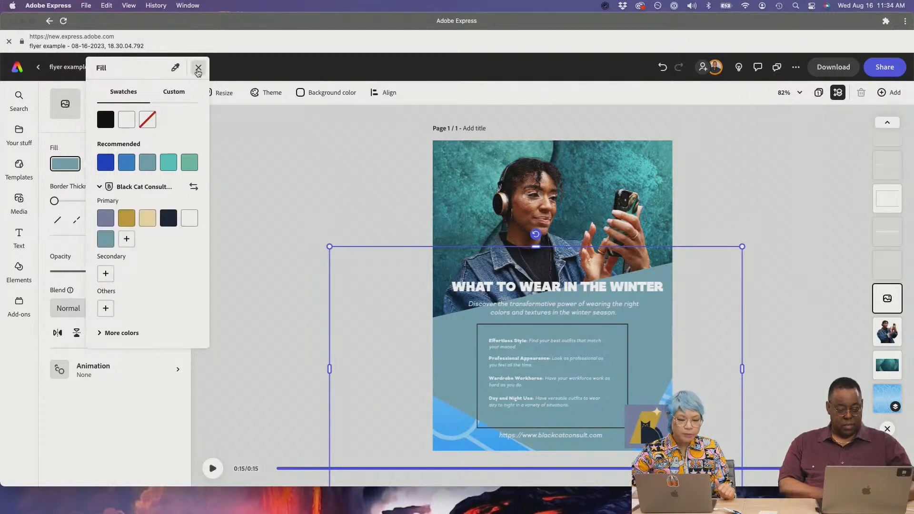
{"action": "left_click", "coordinate": [198, 67]}
{"action": "left_click", "coordinate": [24, 137]}
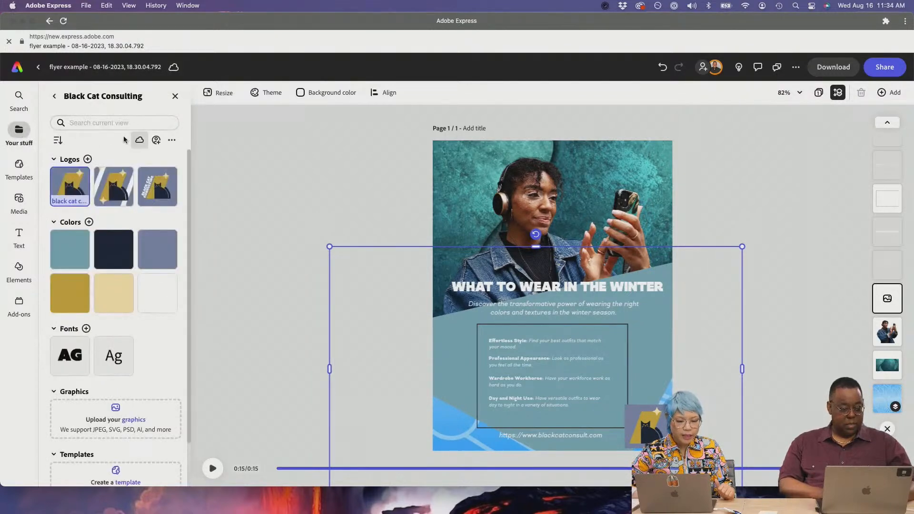
{"action": "left_click", "coordinate": [54, 99]}
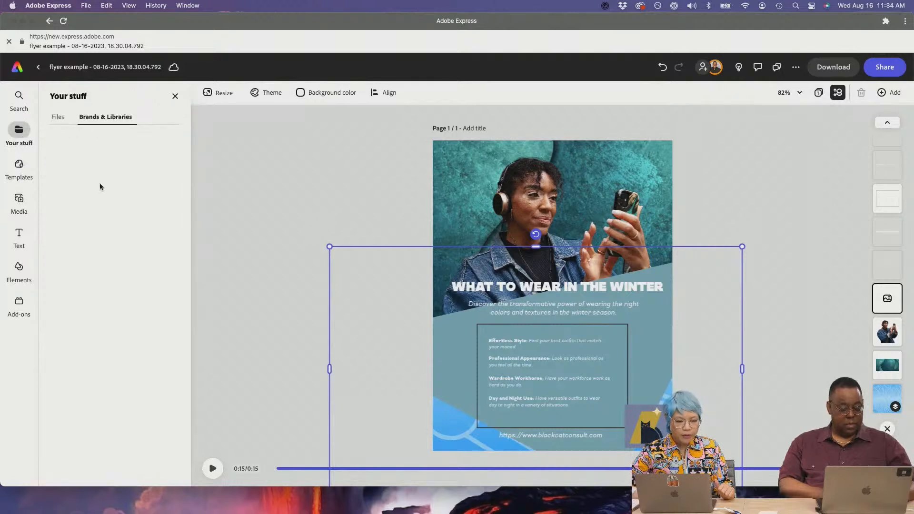
{"action": "left_click", "coordinate": [124, 216]}
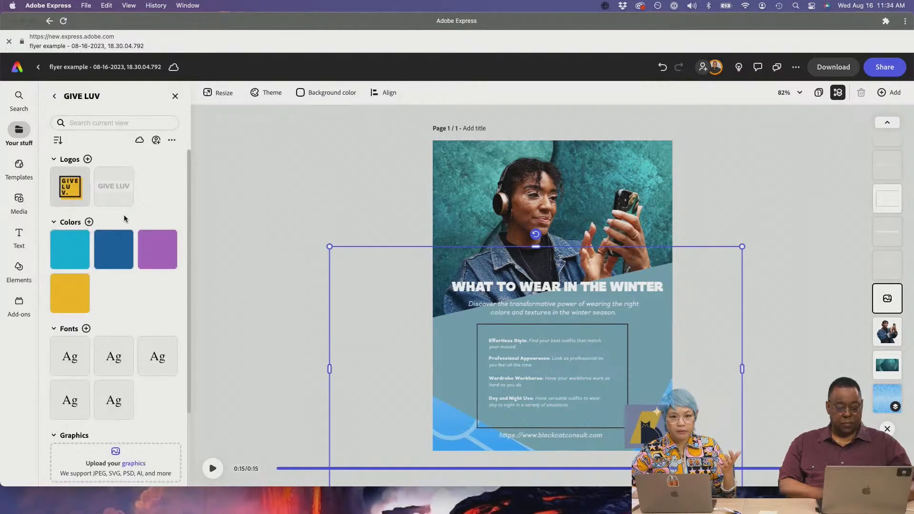
- Try the GIVE LUV yellow, purple and cyan on the background shape, settling on purple
{"action": "mouse_move", "coordinate": [79, 254]}
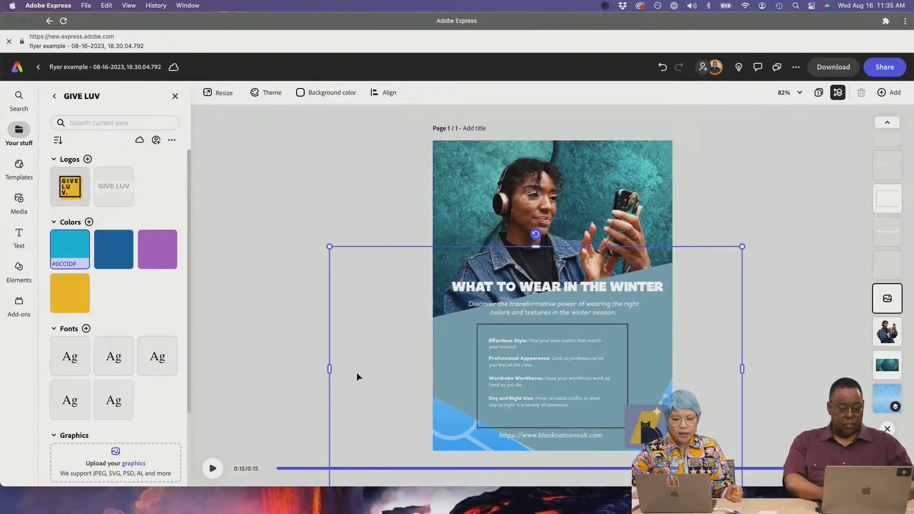
{"action": "left_click", "coordinate": [453, 220]}
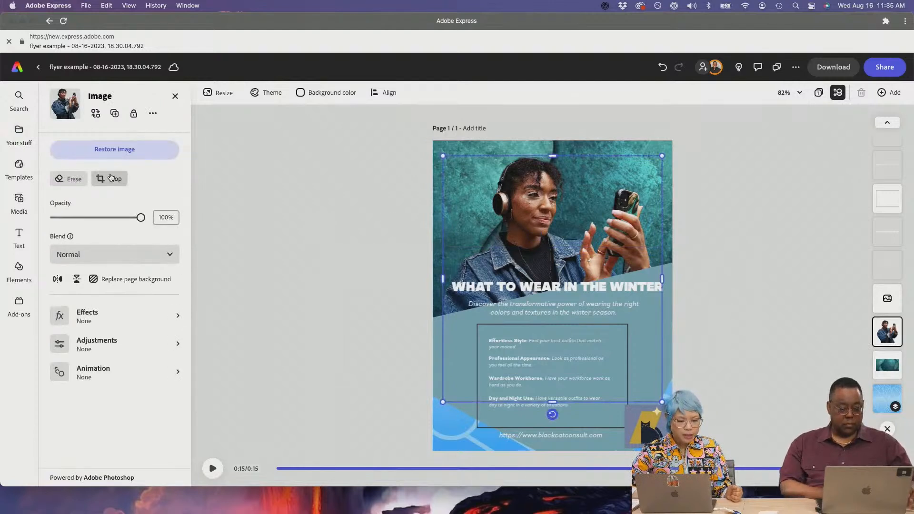
{"action": "left_click", "coordinate": [437, 337]}
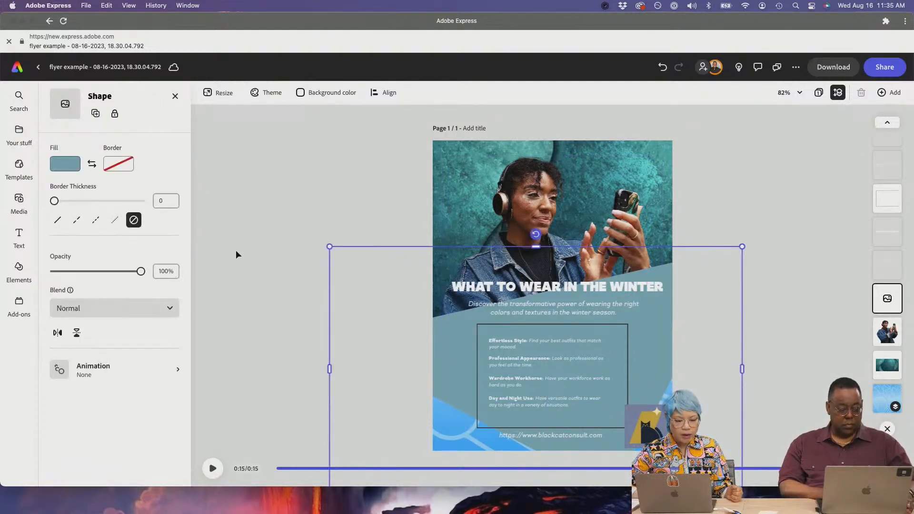
{"action": "left_click", "coordinate": [68, 165]}
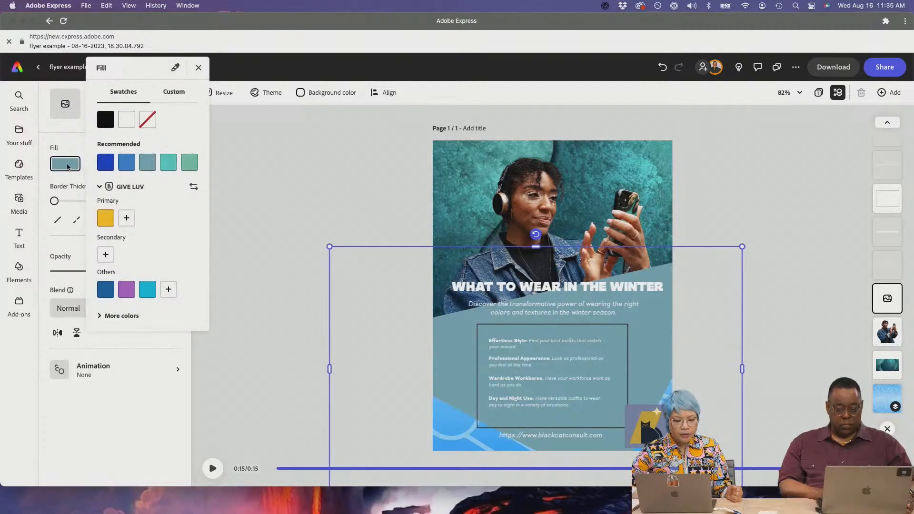
{"action": "left_click", "coordinate": [104, 221]}
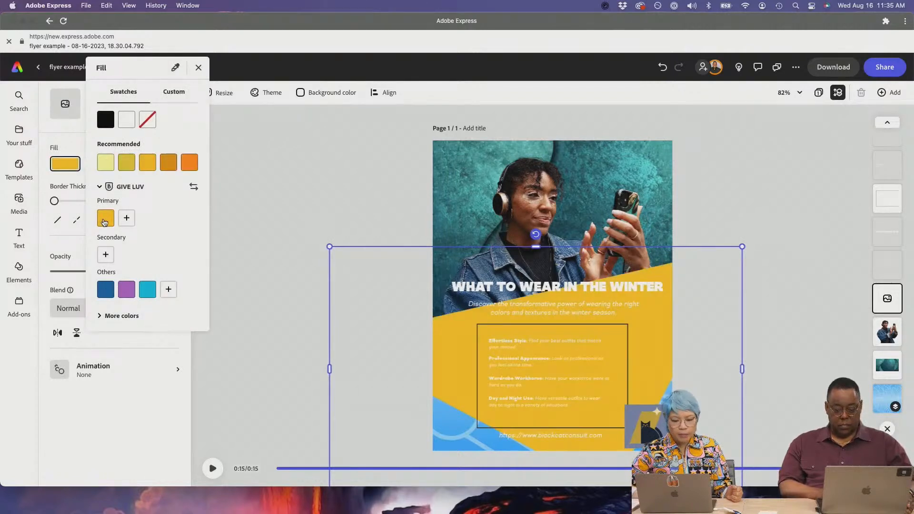
{"action": "left_click", "coordinate": [128, 292]}
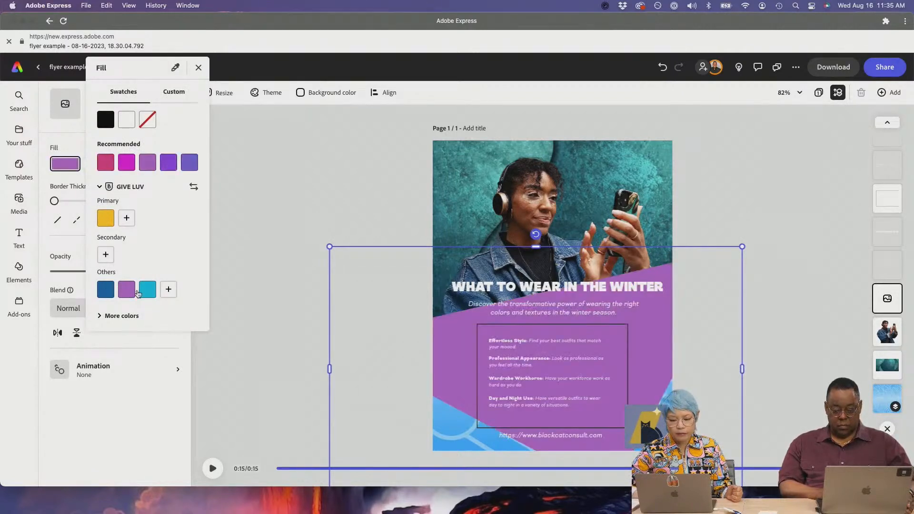
{"action": "left_click", "coordinate": [147, 296]}
{"action": "left_click", "coordinate": [127, 293]}
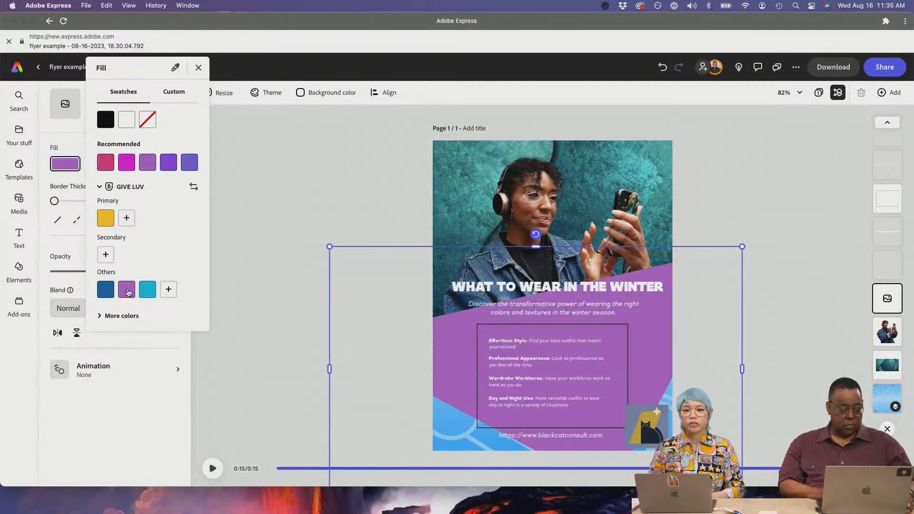
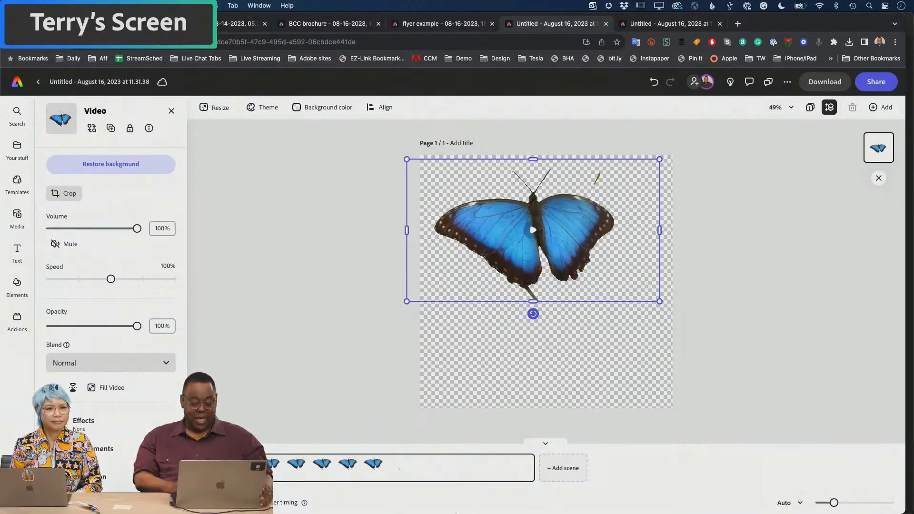
- Play the butterfly video, scrub it back, and bring up its MP4 download options
{"action": "key", "text": "space"}
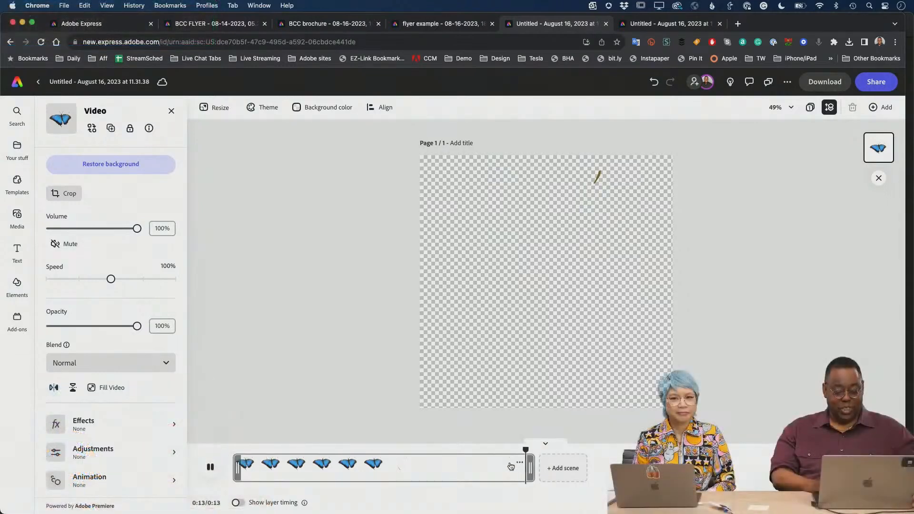
{"action": "left_click_drag", "start_coordinate": [534, 449], "coordinate": [230, 419]}
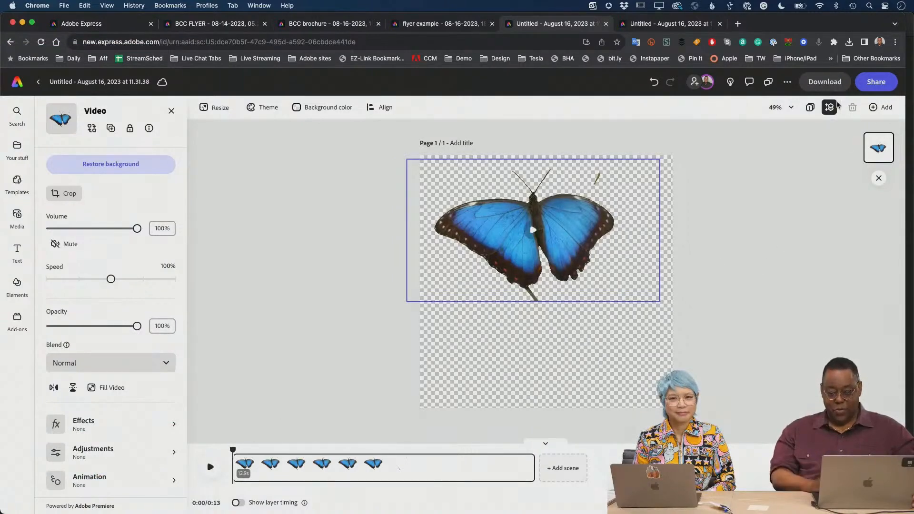
{"action": "left_click", "coordinate": [824, 82]}
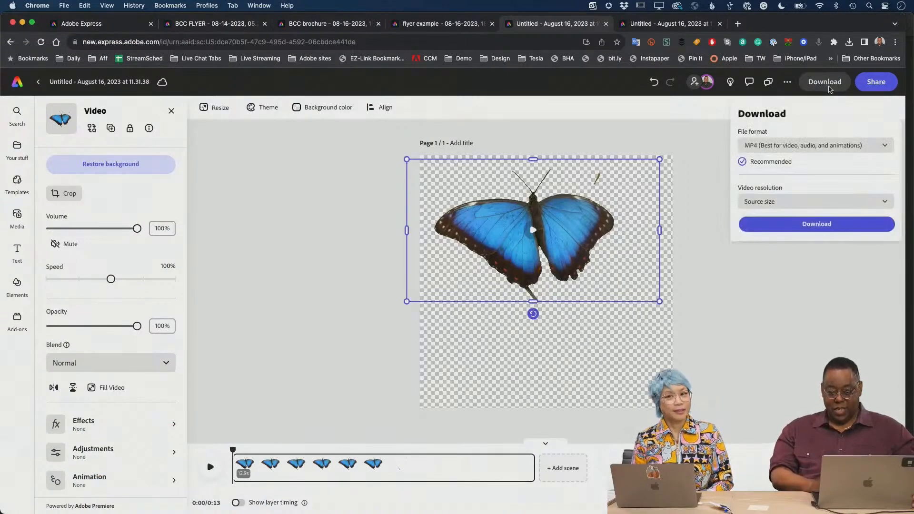
- Check the file format list, keep MP4, and switch to the winter flyer example
{"action": "left_click", "coordinate": [819, 146]}
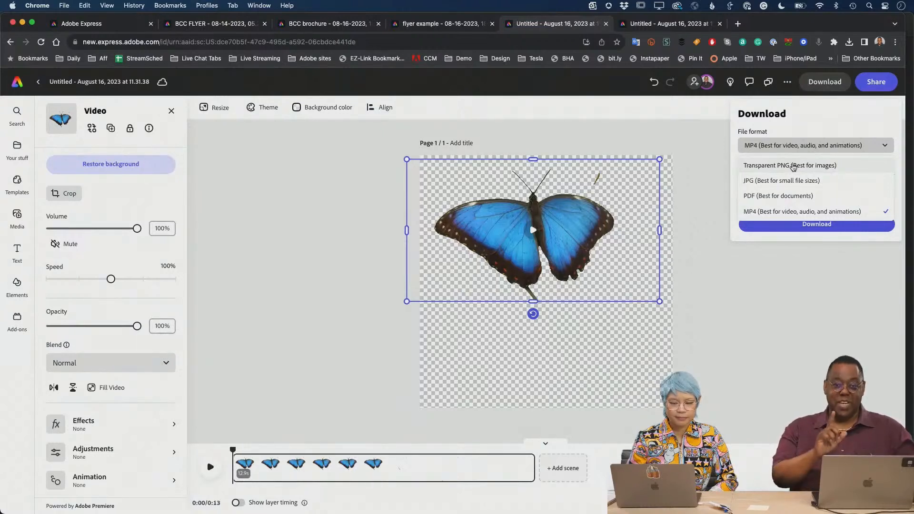
{"action": "left_click", "coordinate": [837, 294]}
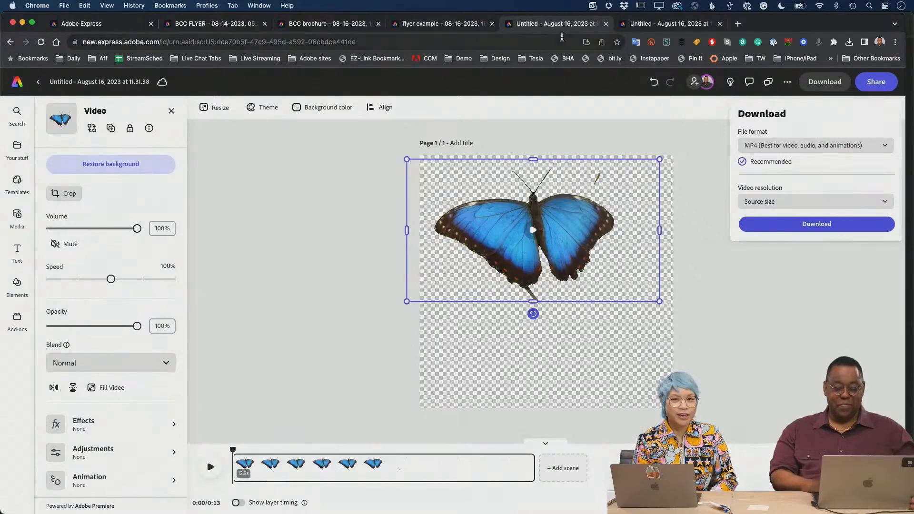
{"action": "left_click", "coordinate": [452, 24]}
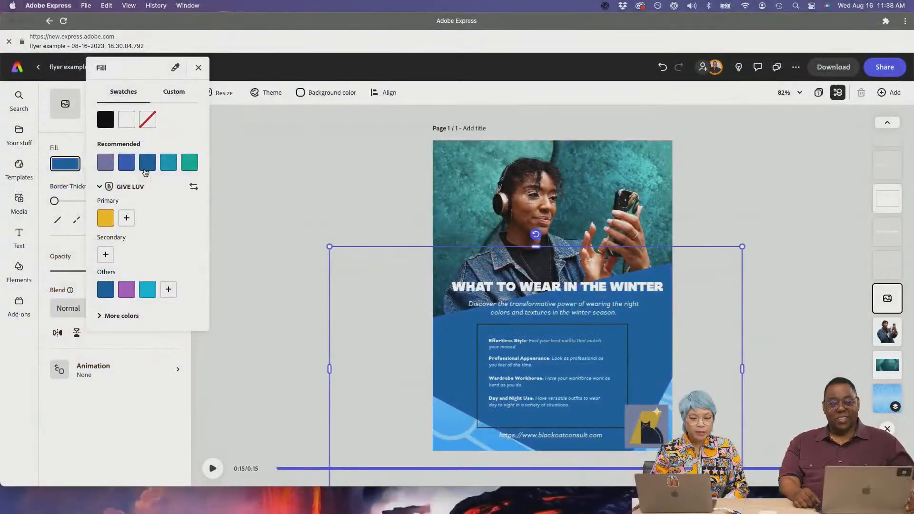
- Try teal, green, lavender, blue and dark blue on the background shape, ending on teal-green
{"action": "left_click", "coordinate": [169, 167]}
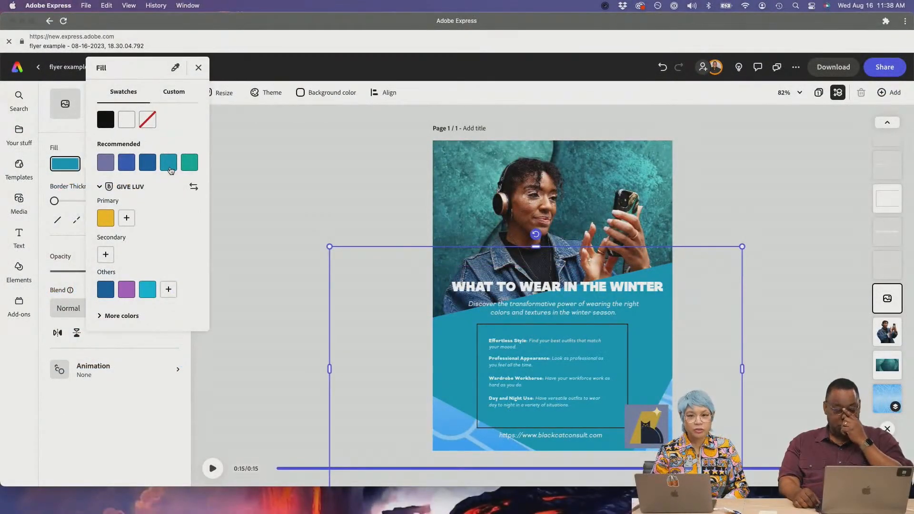
{"action": "left_click", "coordinate": [187, 168]}
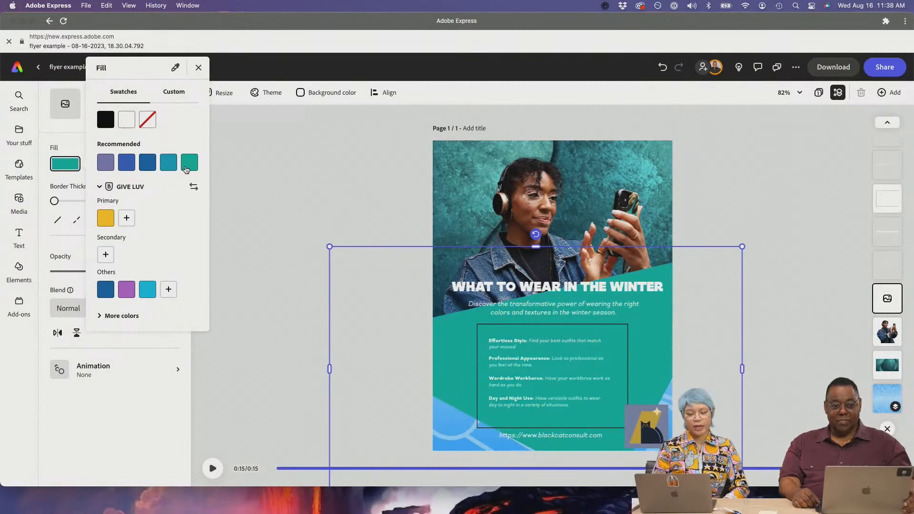
{"action": "left_click", "coordinate": [109, 170]}
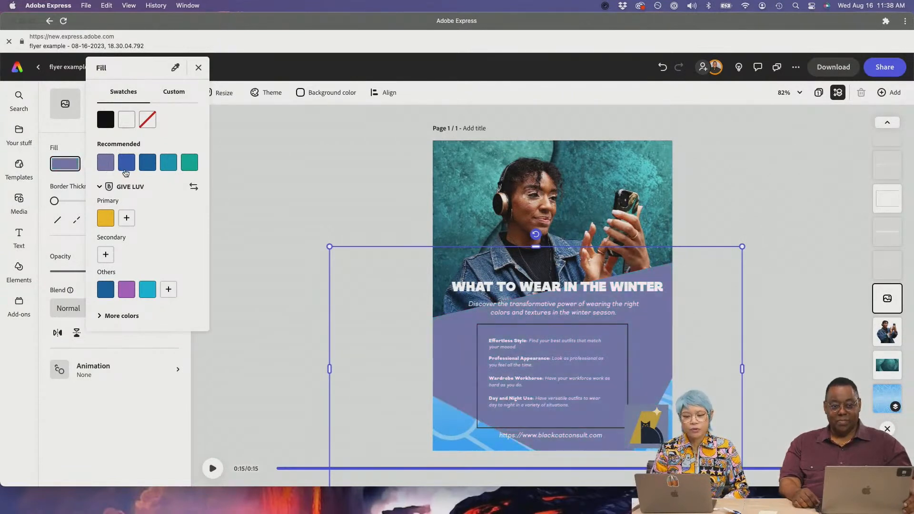
{"action": "left_click", "coordinate": [126, 173]}
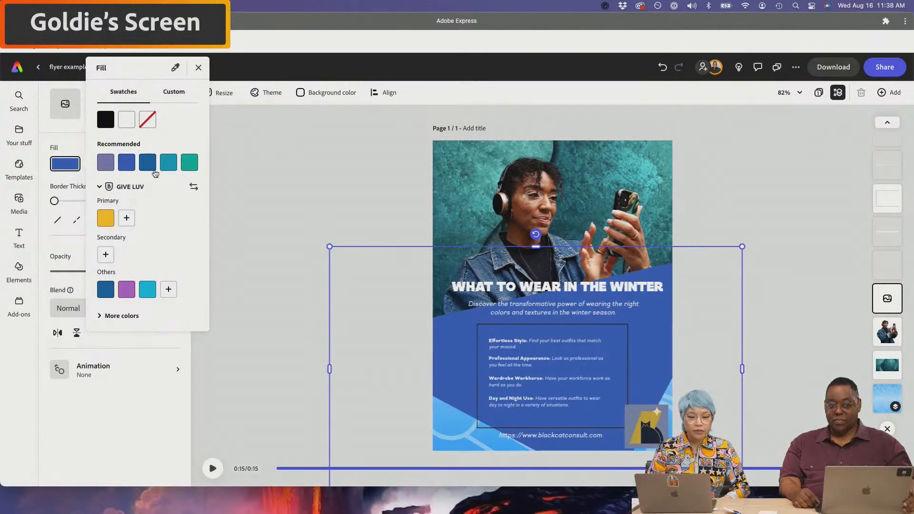
{"action": "left_click", "coordinate": [168, 172]}
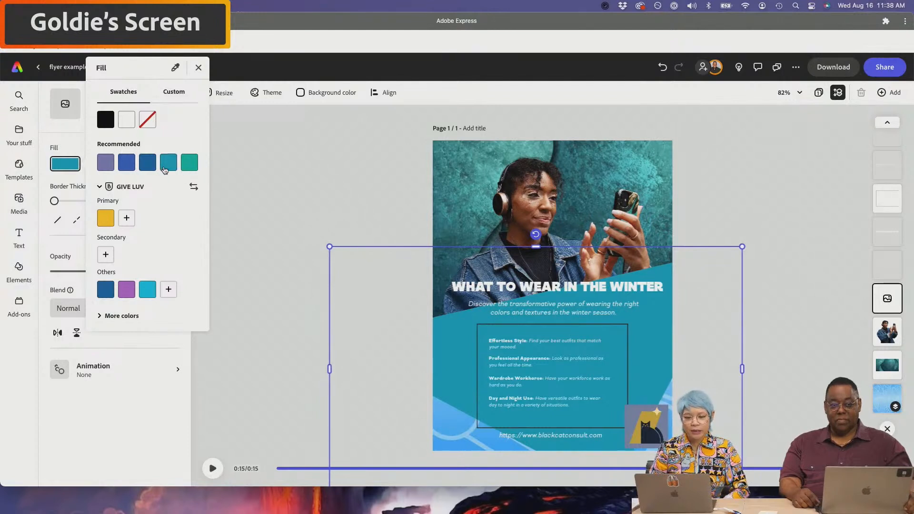
{"action": "left_click", "coordinate": [167, 166]}
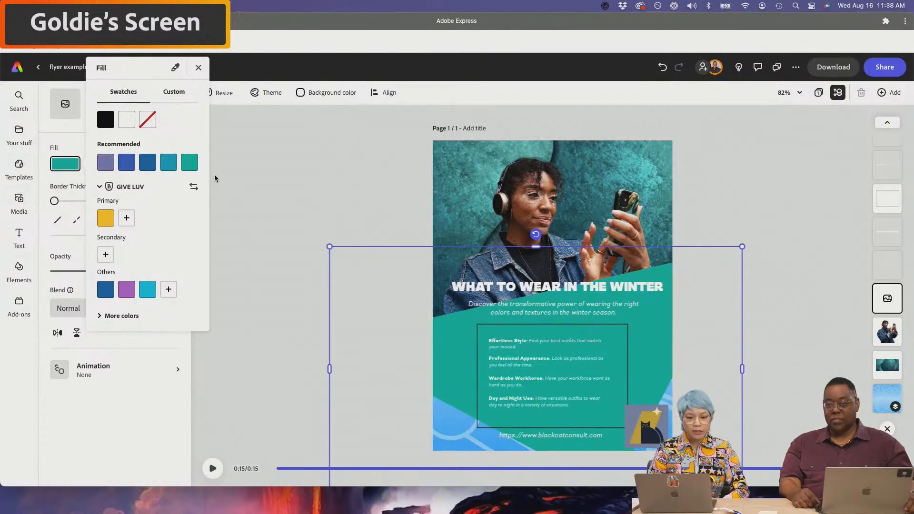
{"action": "left_click", "coordinate": [166, 163]}
{"action": "left_click", "coordinate": [141, 168]}
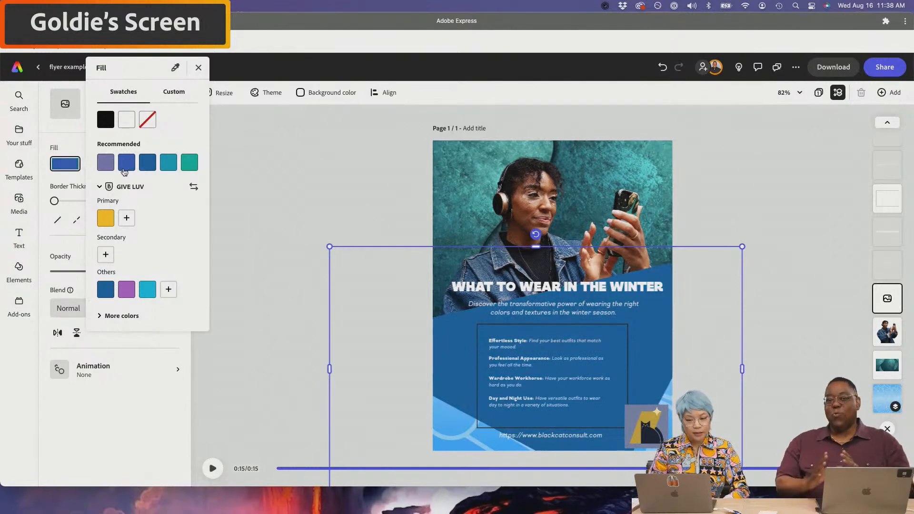
{"action": "left_click", "coordinate": [107, 166]}
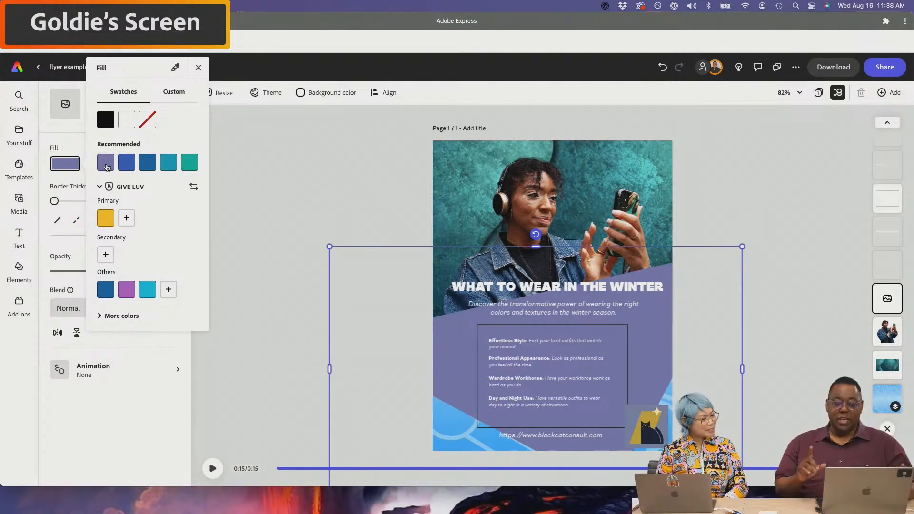
{"action": "left_click", "coordinate": [189, 165]}
{"action": "left_click", "coordinate": [335, 229]}
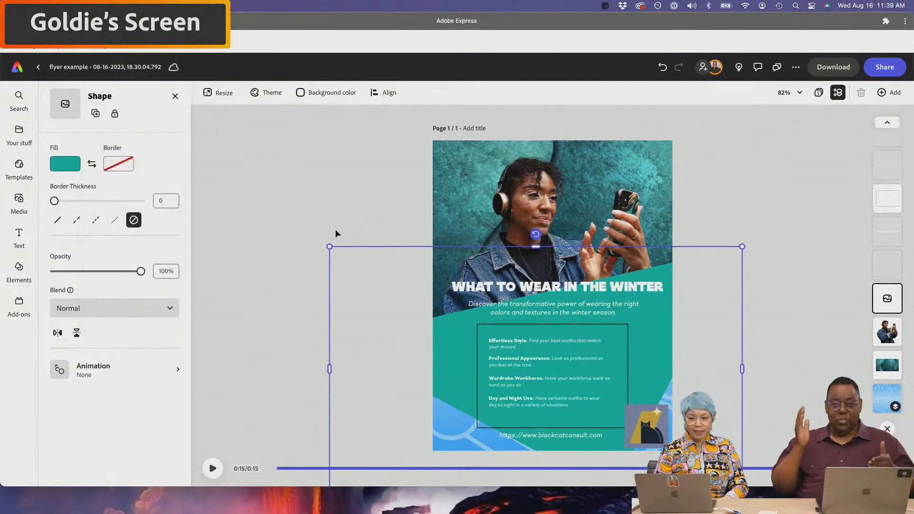
{"action": "left_click", "coordinate": [335, 232]}
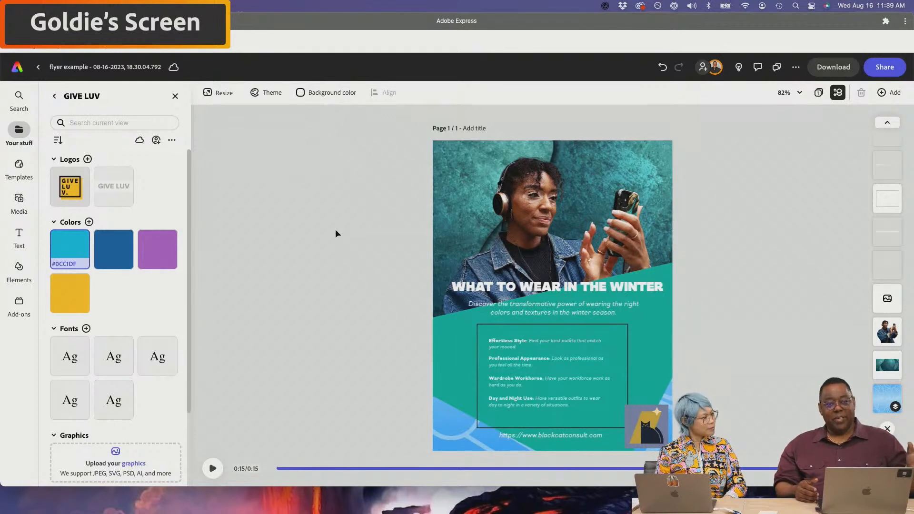
- Reselect the large background shape, check its fill, then show the GIVE LUV brand kit
{"action": "left_click", "coordinate": [446, 390]}
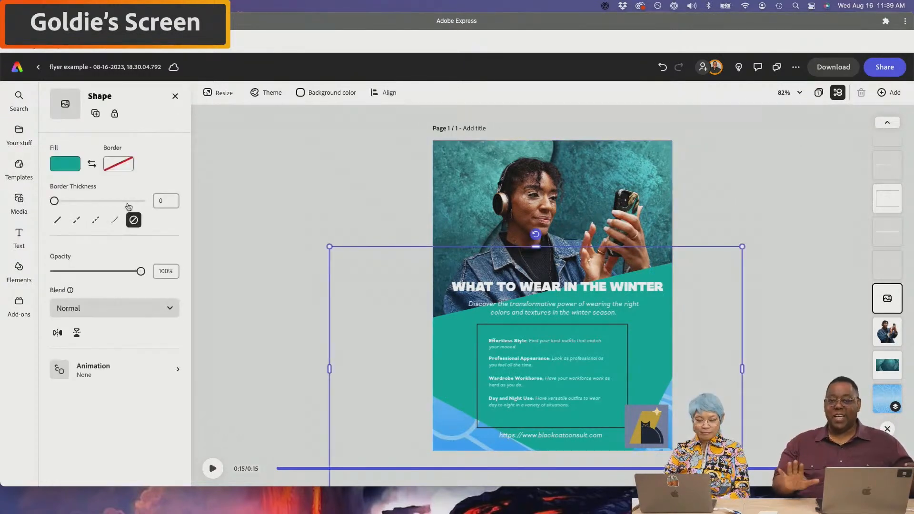
{"action": "left_click", "coordinate": [67, 165]}
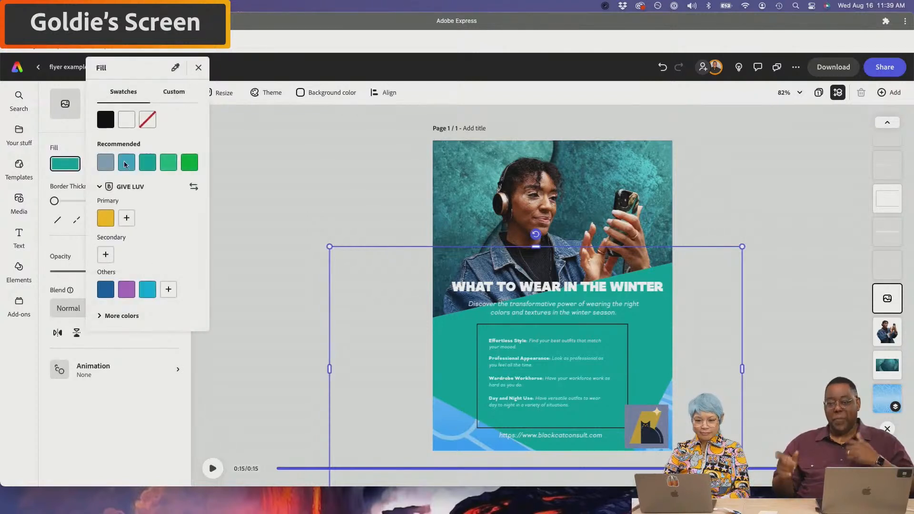
{"action": "left_click", "coordinate": [244, 226]}
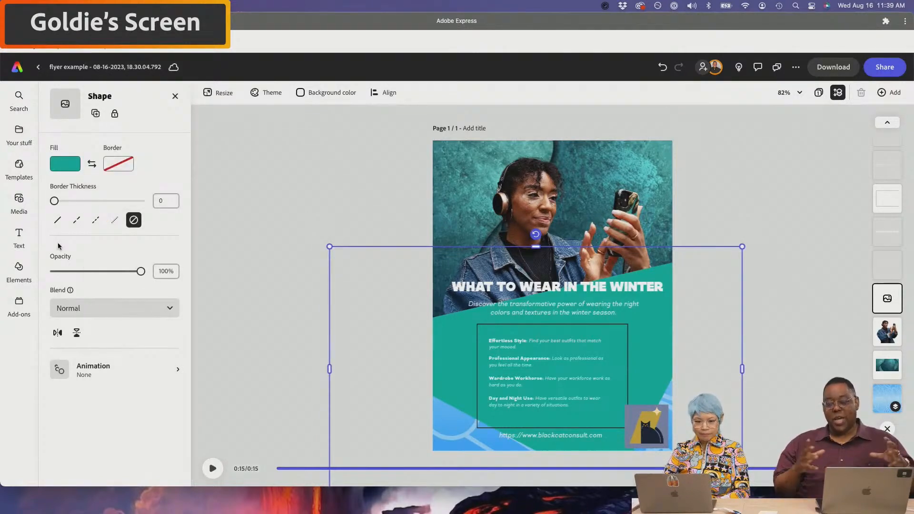
{"action": "left_click", "coordinate": [21, 133]}
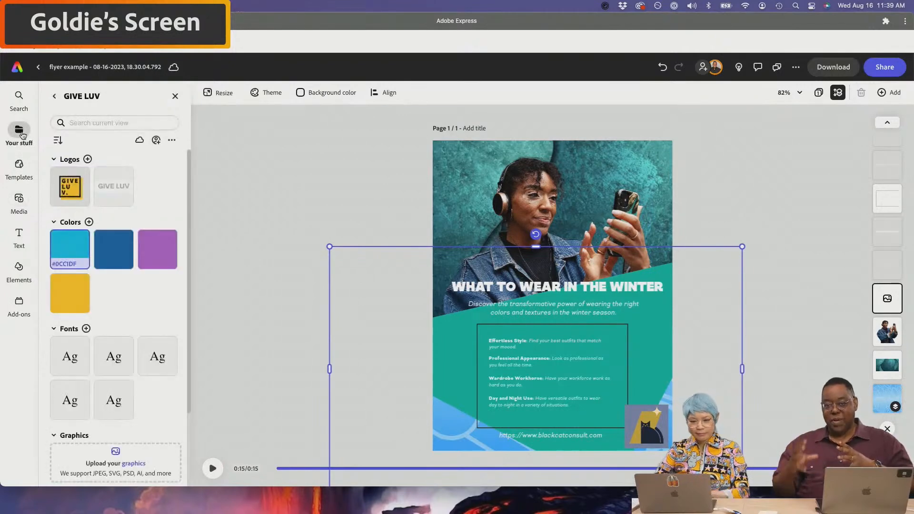
- Search the assets for 'winter' and browse the results
{"action": "left_click", "coordinate": [19, 96]}
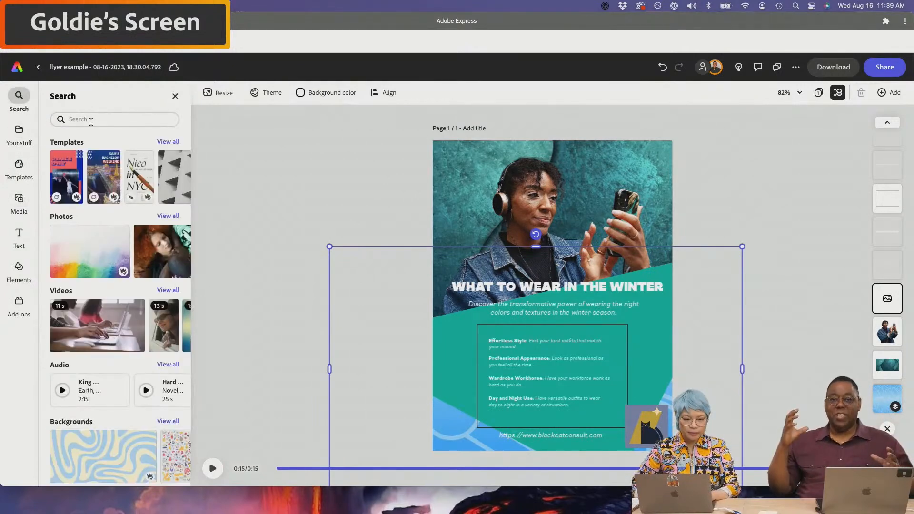
{"action": "scroll", "coordinate": [172, 230], "scroll_direction": "down", "scroll_amount": 5}
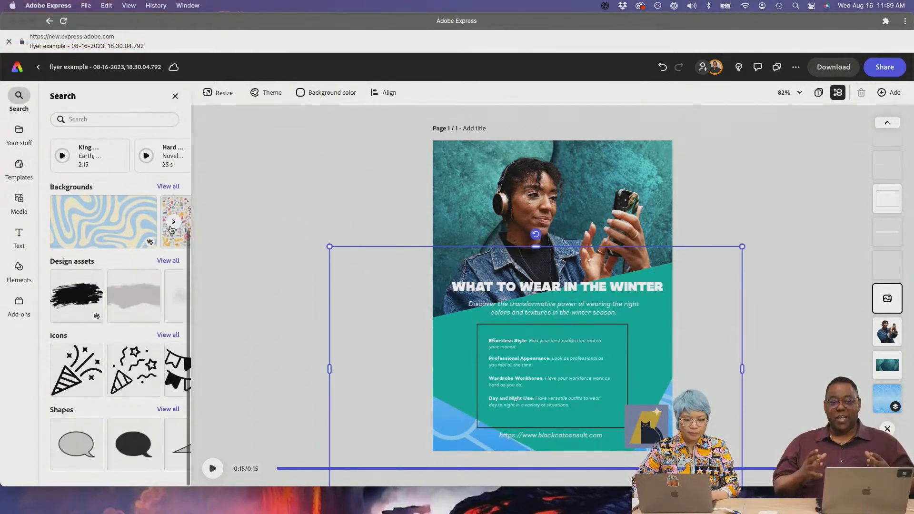
{"action": "scroll", "coordinate": [95, 178], "scroll_direction": "up", "scroll_amount": 5}
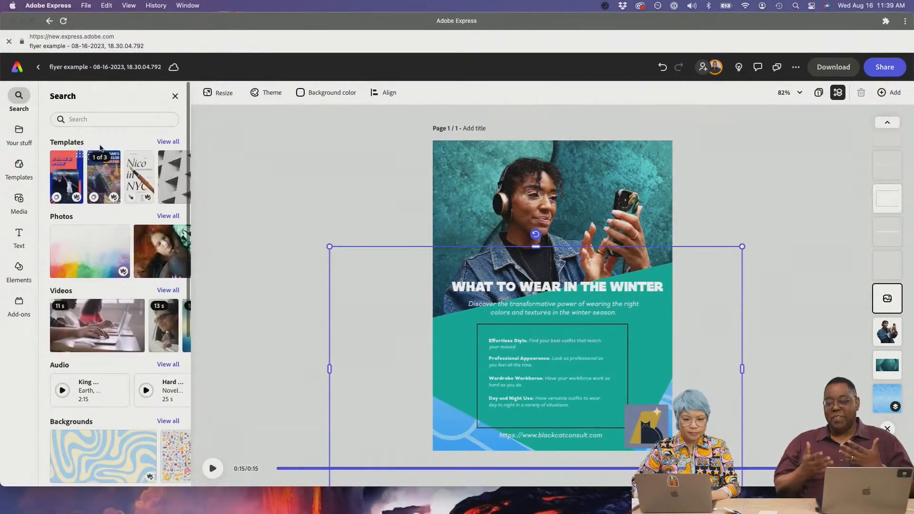
{"action": "left_click", "coordinate": [101, 121]}
{"action": "type", "text": "winter"}
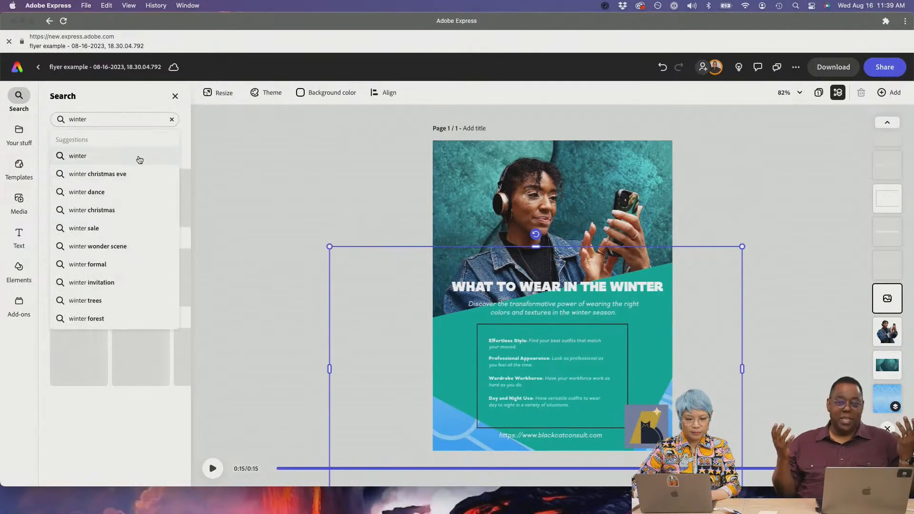
{"action": "left_click", "coordinate": [138, 157]}
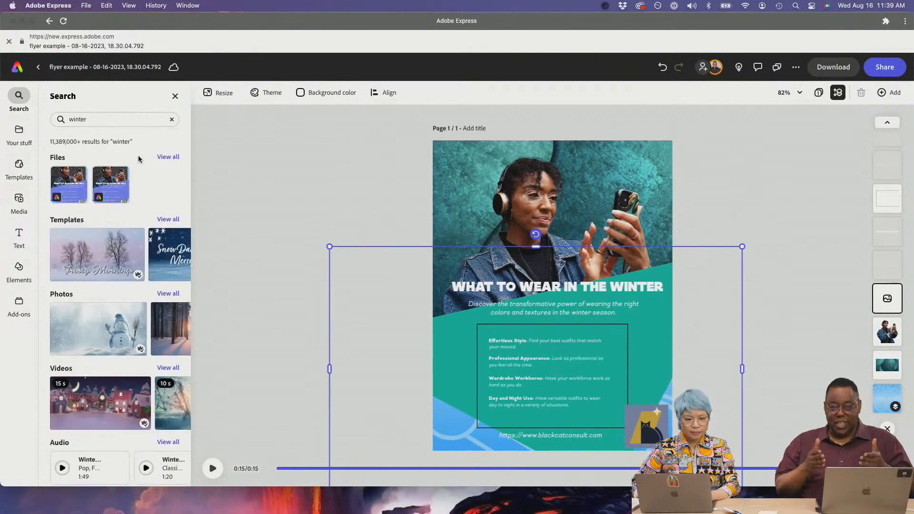
{"action": "scroll", "coordinate": [157, 249], "scroll_direction": "down", "scroll_amount": 2}
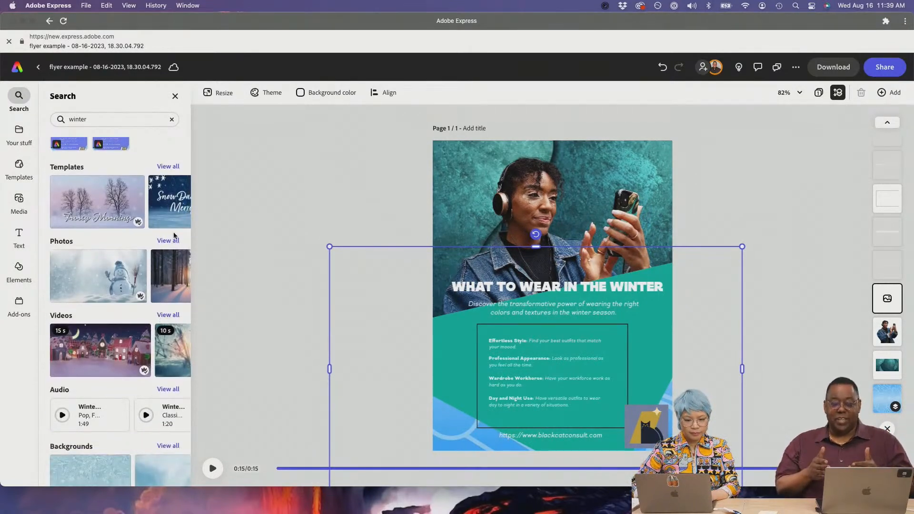
{"action": "scroll", "coordinate": [145, 329], "scroll_direction": "down", "scroll_amount": 4}
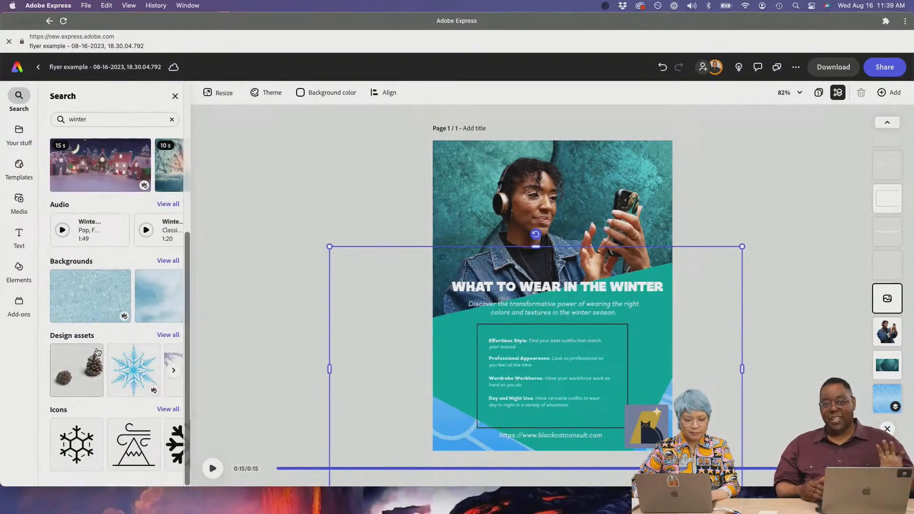
{"action": "scroll", "coordinate": [119, 300], "scroll_direction": "up", "scroll_amount": 4}
{"action": "scroll", "coordinate": [119, 300], "scroll_direction": "up", "scroll_amount": 1}
- Glance at all winter templates, then rerun the winter search and show all winter stock photos
{"action": "left_click", "coordinate": [163, 220]}
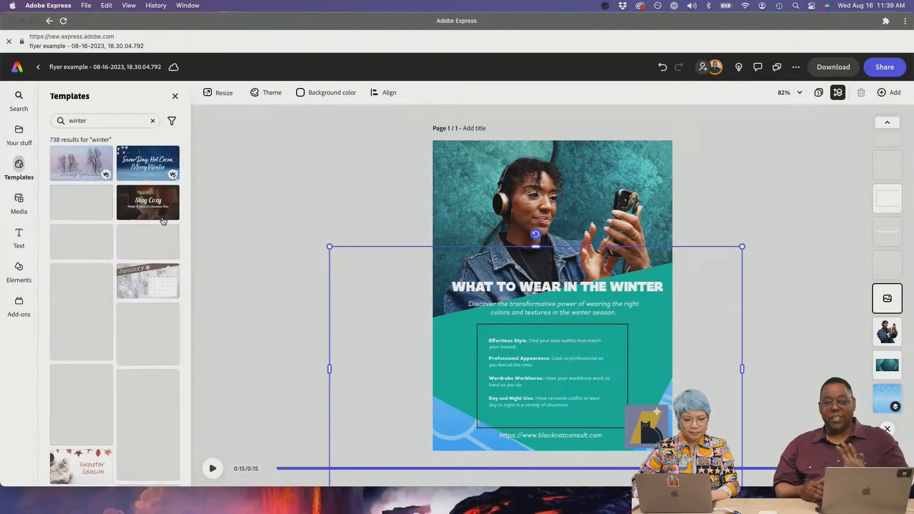
{"action": "left_click", "coordinate": [175, 96]}
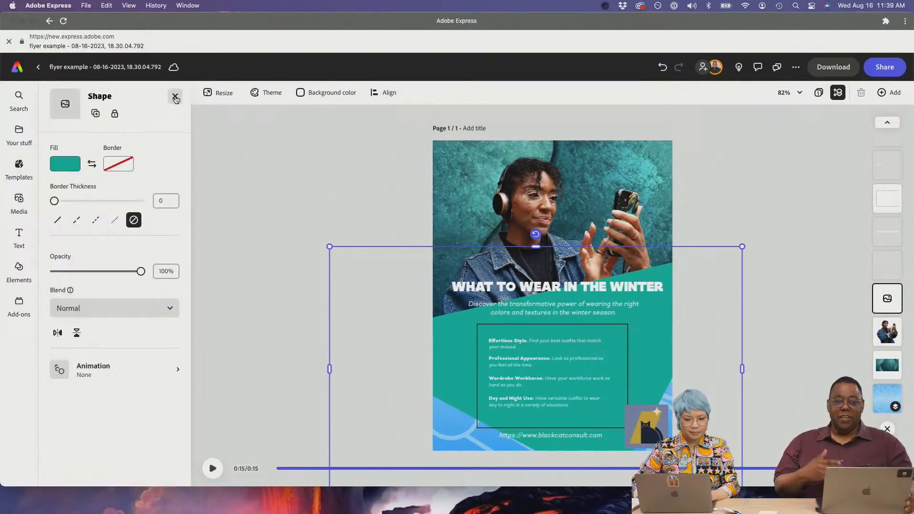
{"action": "left_click", "coordinate": [19, 97]}
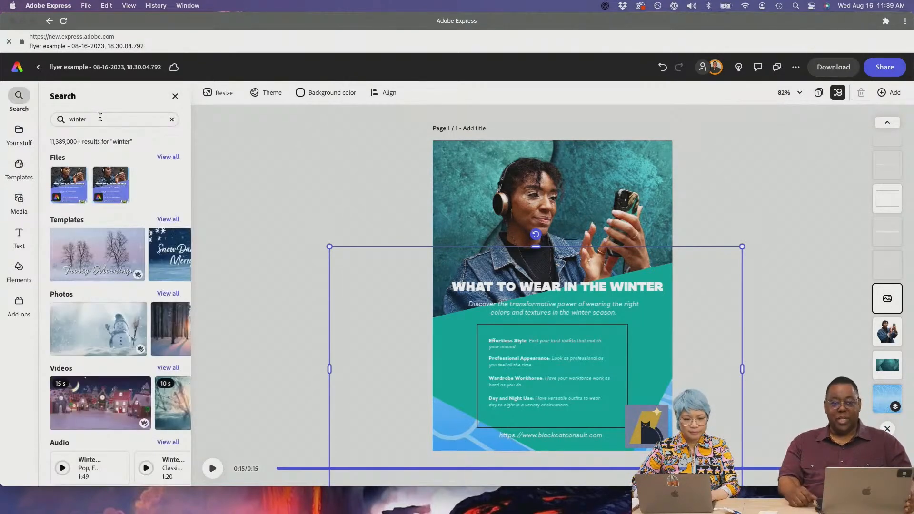
{"action": "left_click", "coordinate": [100, 120]}
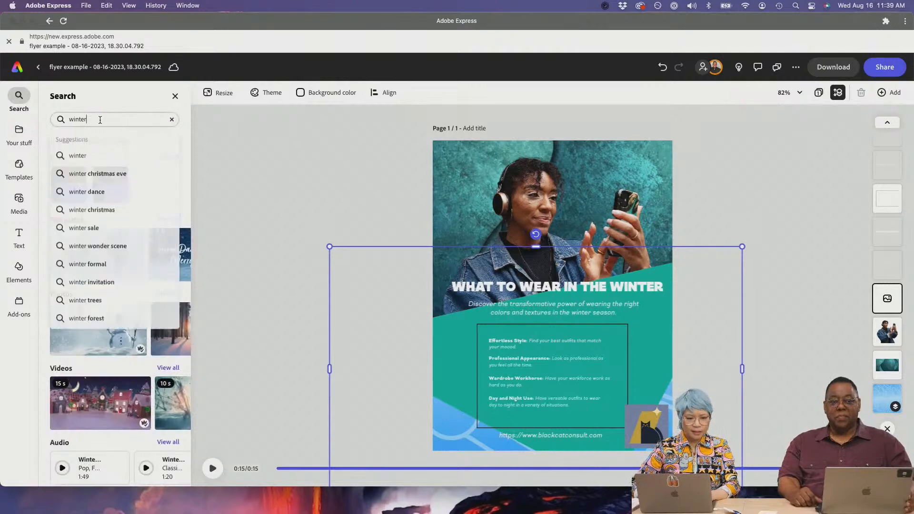
{"action": "left_click", "coordinate": [108, 153]}
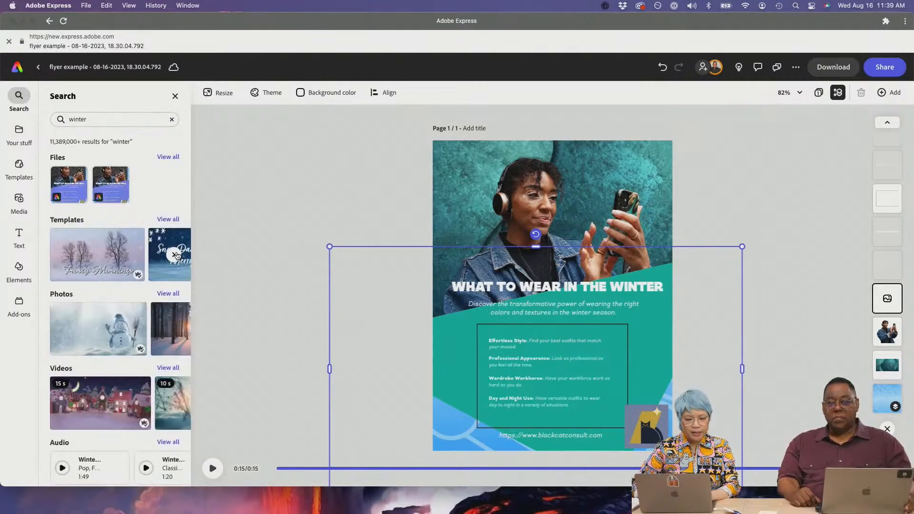
{"action": "left_click", "coordinate": [170, 294]}
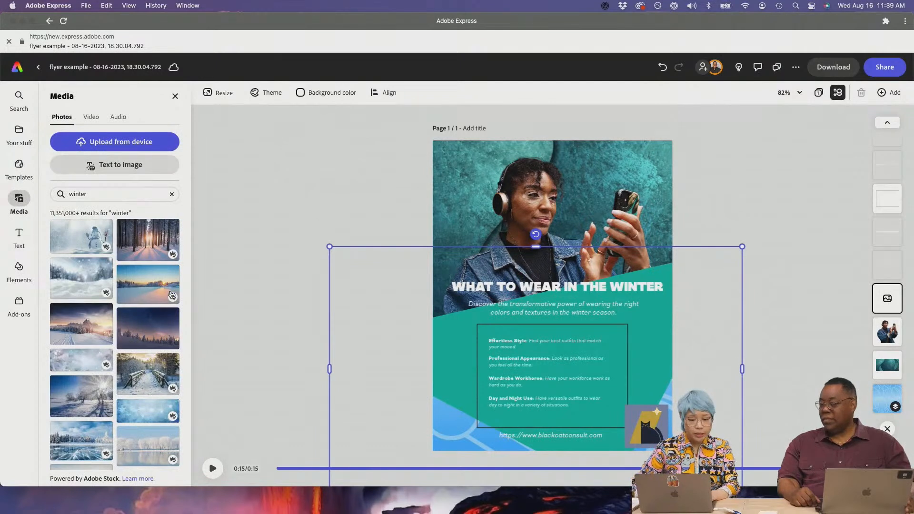
- Add the snowy sunset photo, enlarge it over the flyer's top, and layer it behind the woman
{"action": "left_click_drag", "start_coordinate": [143, 289], "coordinate": [417, 153]}
{"action": "left_click_drag", "start_coordinate": [586, 253], "coordinate": [711, 333]}
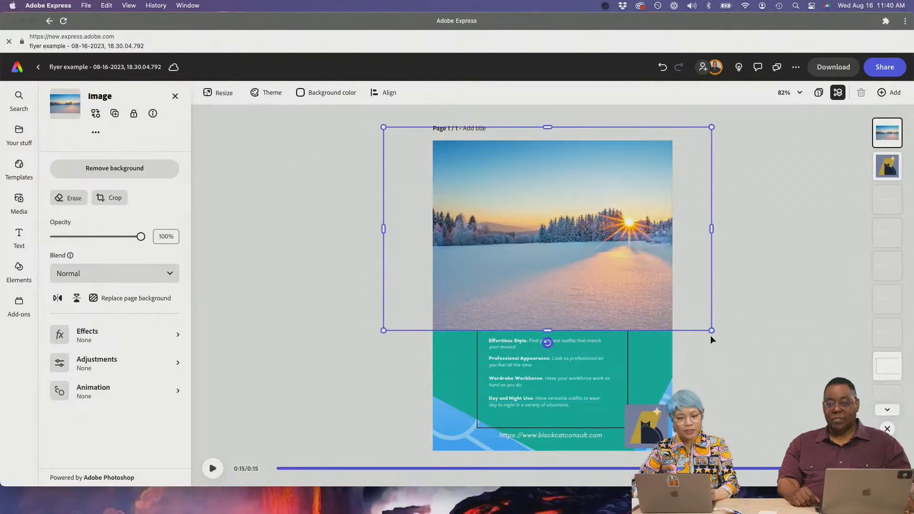
{"action": "left_click", "coordinate": [837, 94]}
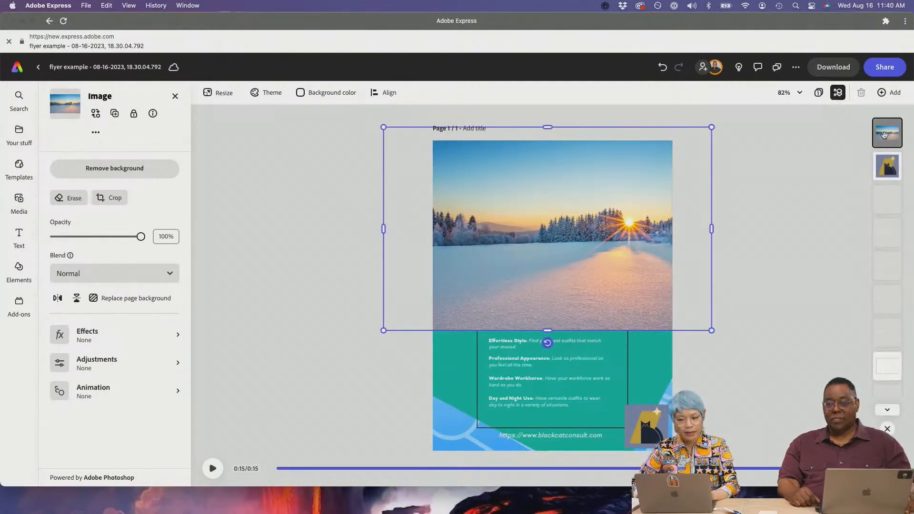
{"action": "left_click_drag", "start_coordinate": [884, 135], "coordinate": [891, 328]}
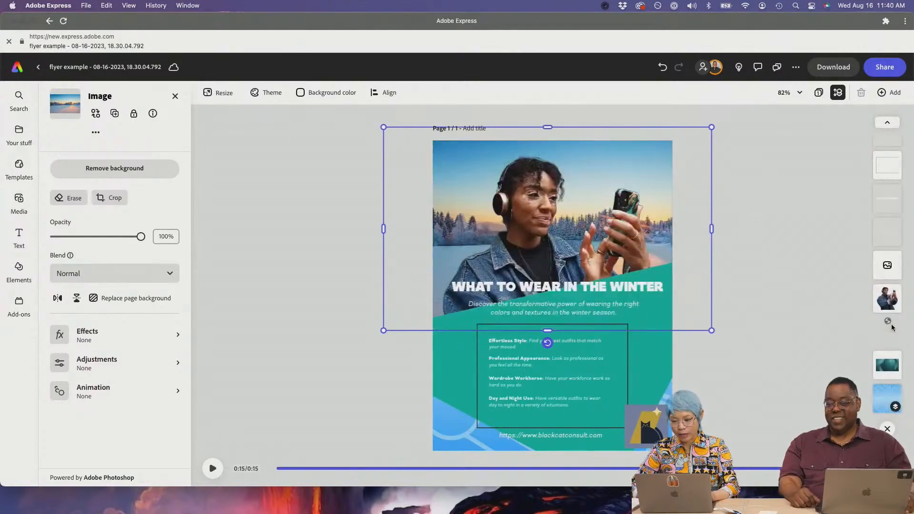
{"action": "left_click", "coordinate": [714, 396]}
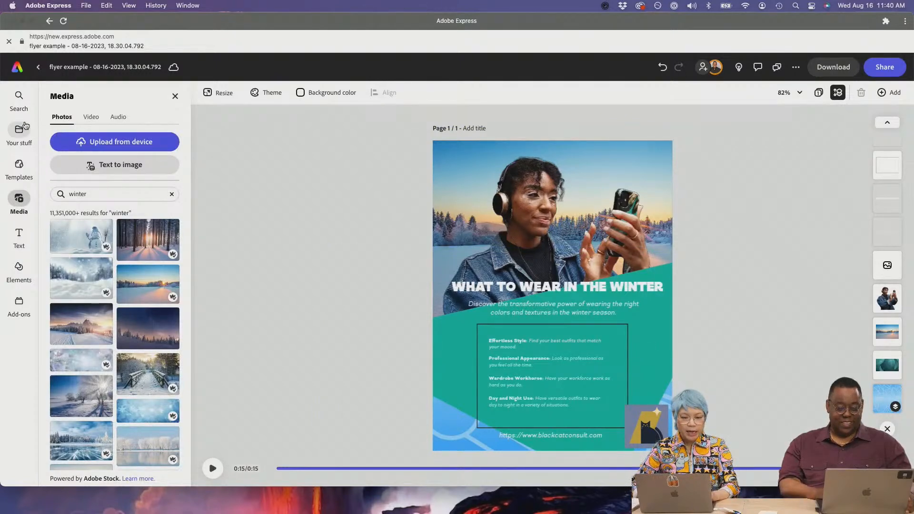
- Try two green fills on the teal background shape, then settle on blue-grey
{"action": "left_click", "coordinate": [639, 362]}
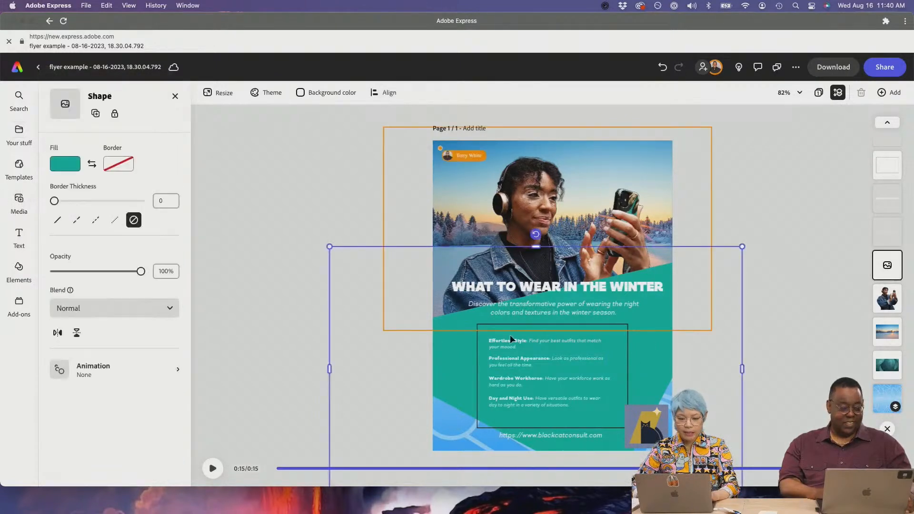
{"action": "left_click", "coordinate": [67, 166]}
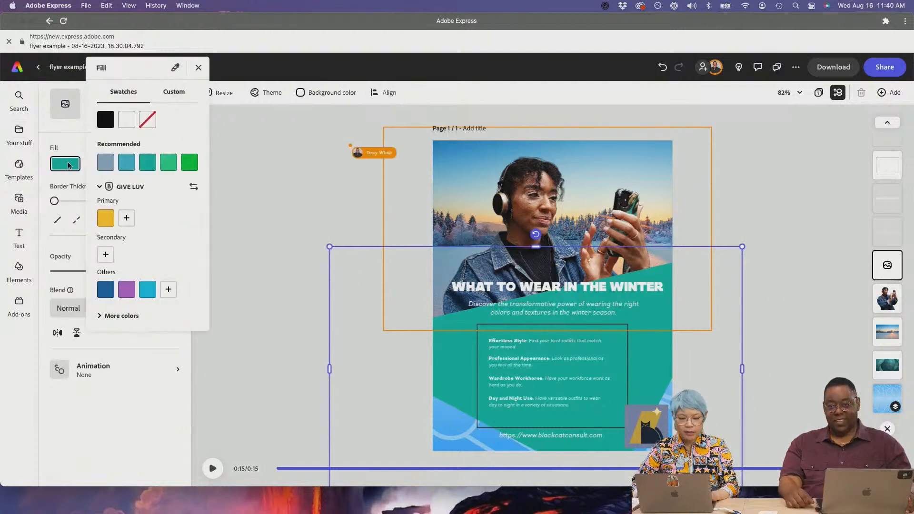
{"action": "left_click", "coordinate": [166, 167]}
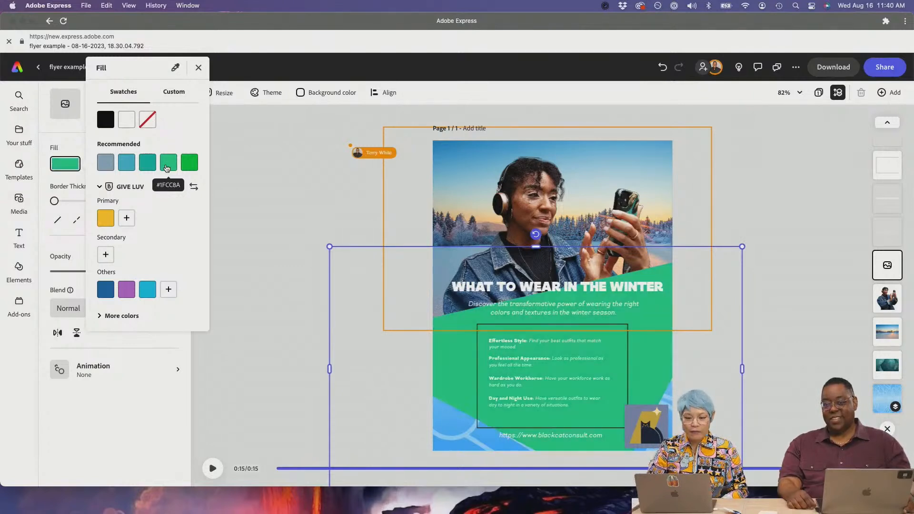
{"action": "left_click", "coordinate": [191, 166]}
{"action": "left_click", "coordinate": [106, 162]}
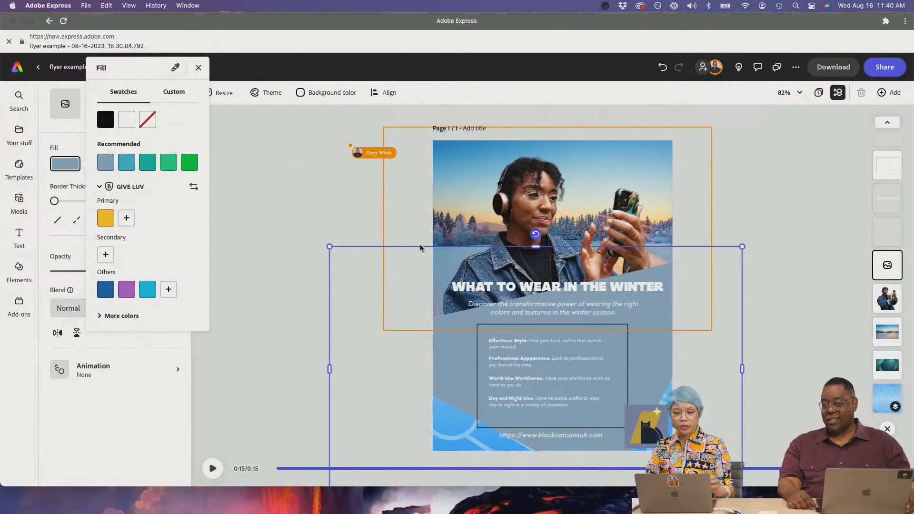
{"action": "left_click", "coordinate": [420, 213]}
{"action": "left_click", "coordinate": [320, 267]}
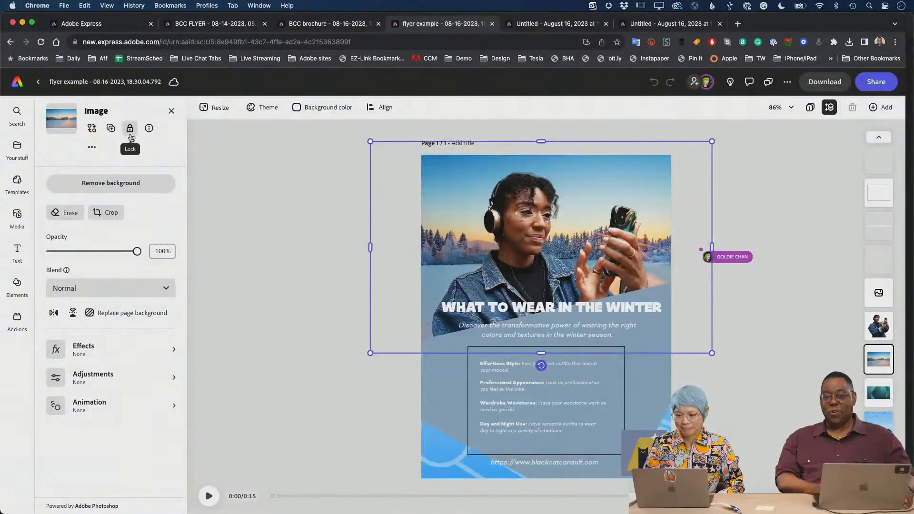
- Toggle the lock on the snowy landscape photo, locking it and then unlocking it
{"action": "left_click", "coordinate": [130, 135]}
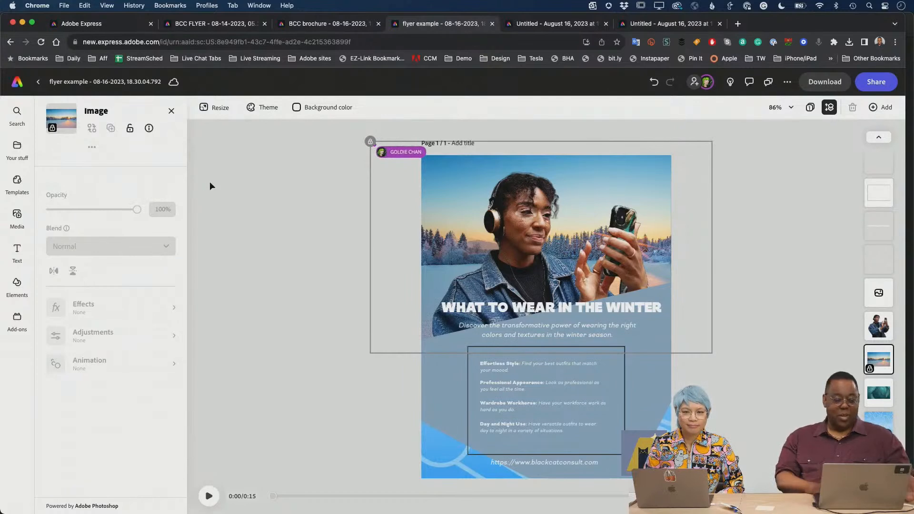
{"action": "left_click", "coordinate": [129, 128]}
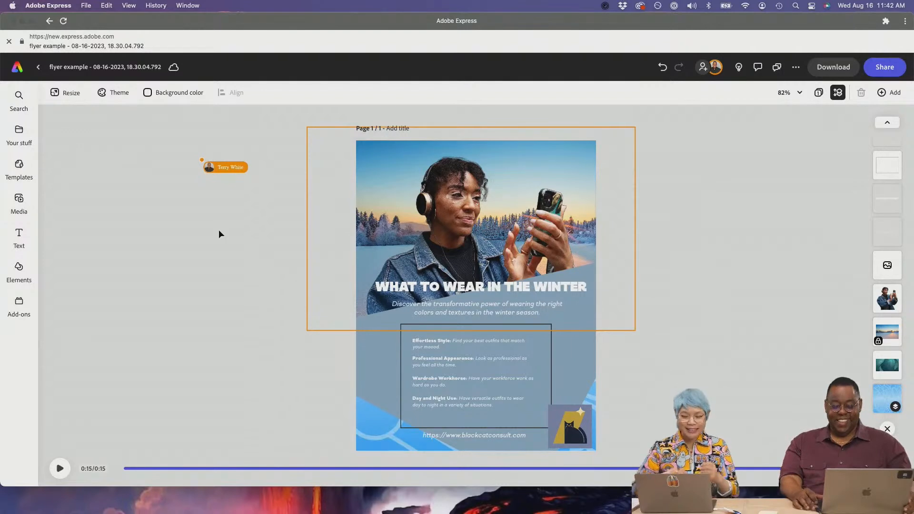
- Marquee-select six flyer elements and group them, undoing an accidental move with Cmd+Z
{"action": "left_click_drag", "start_coordinate": [307, 355], "coordinate": [495, 423]}
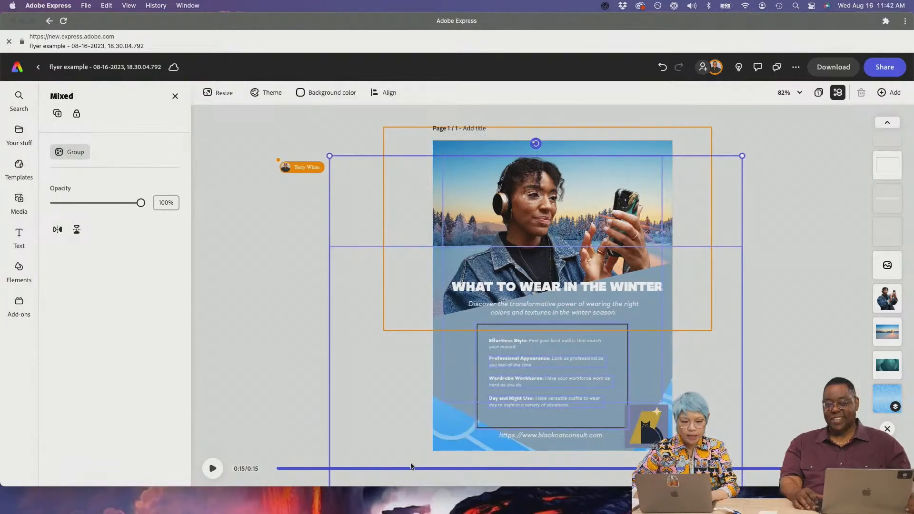
{"action": "left_click", "coordinate": [75, 155]}
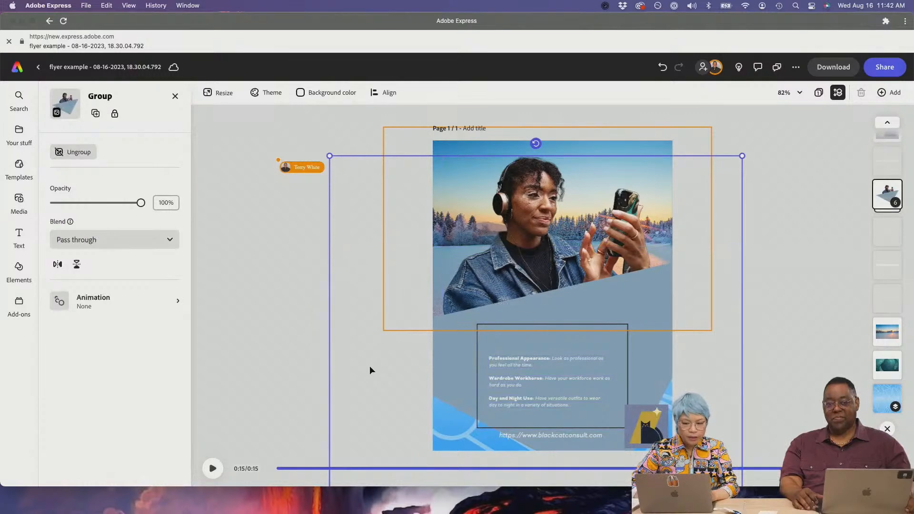
{"action": "left_click", "coordinate": [322, 308]}
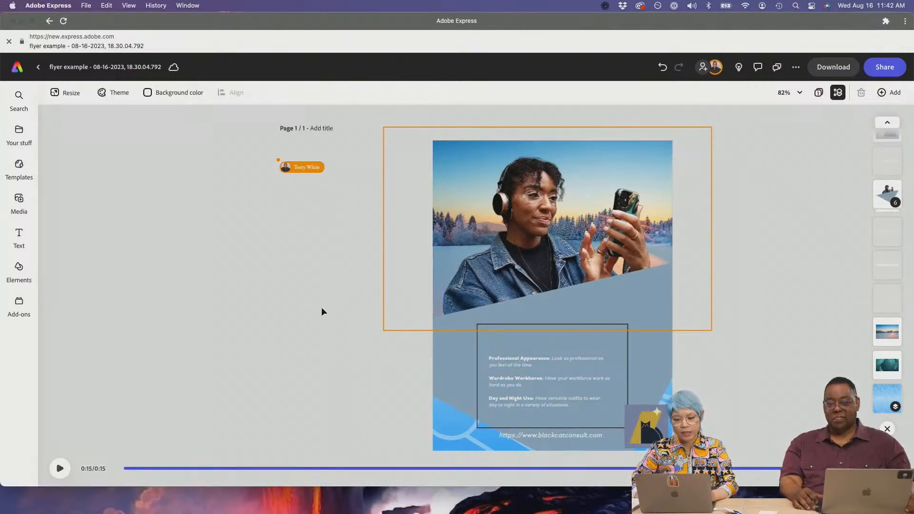
{"action": "mouse_move", "coordinate": [492, 353]}
{"action": "left_mouse_down"}
{"action": "mouse_move", "coordinate": [491, 346]}
{"action": "mouse_move", "coordinate": [503, 354]}
{"action": "left_mouse_up"}
{"action": "key", "text": "super+z"}
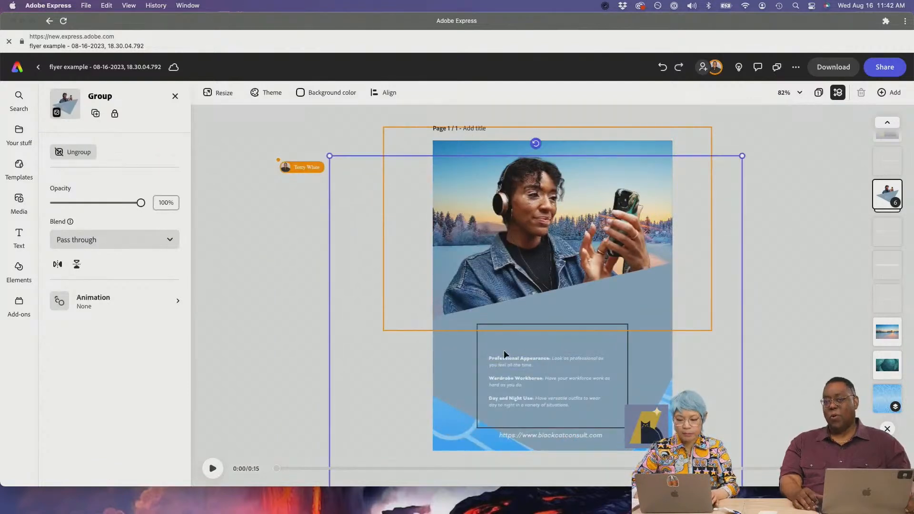
{"action": "left_click", "coordinate": [284, 327]}
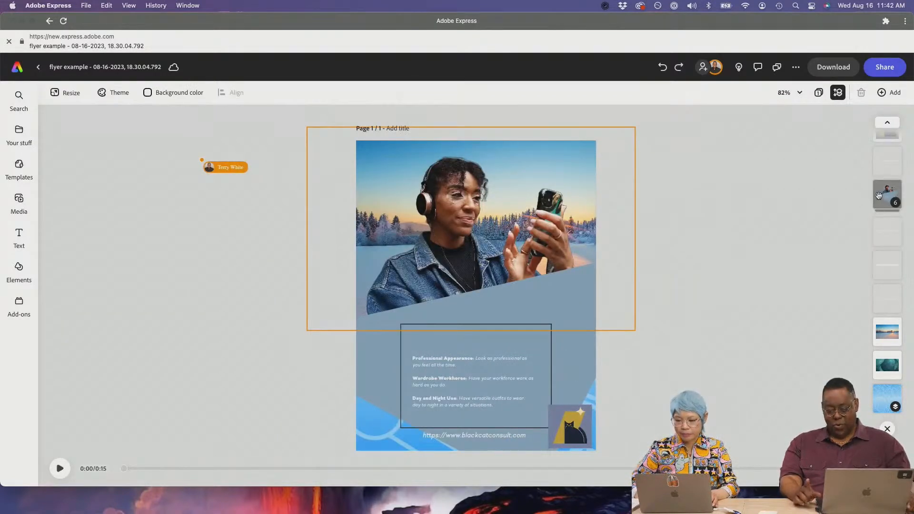
- Inspect the text settings of the headline, Effortless Style block and subtitle, then reopen the winter search
{"action": "left_click", "coordinate": [885, 230]}
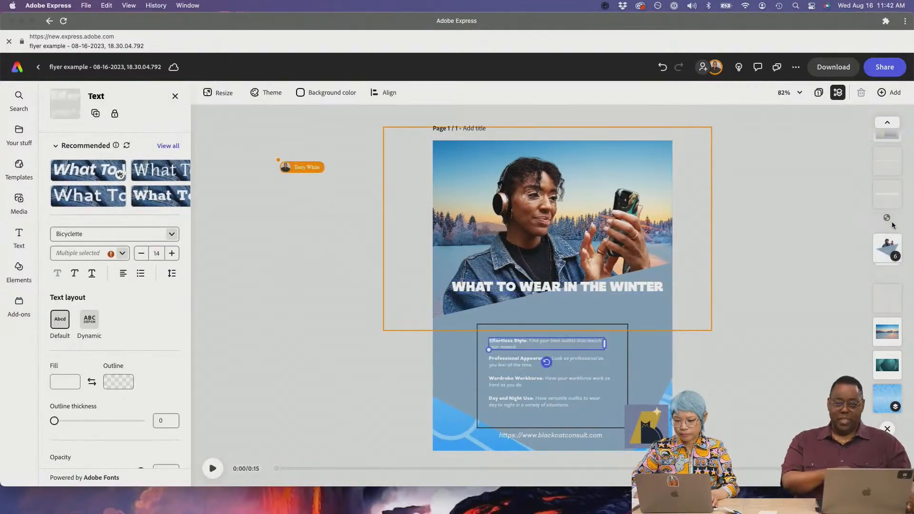
{"action": "left_click", "coordinate": [894, 269]}
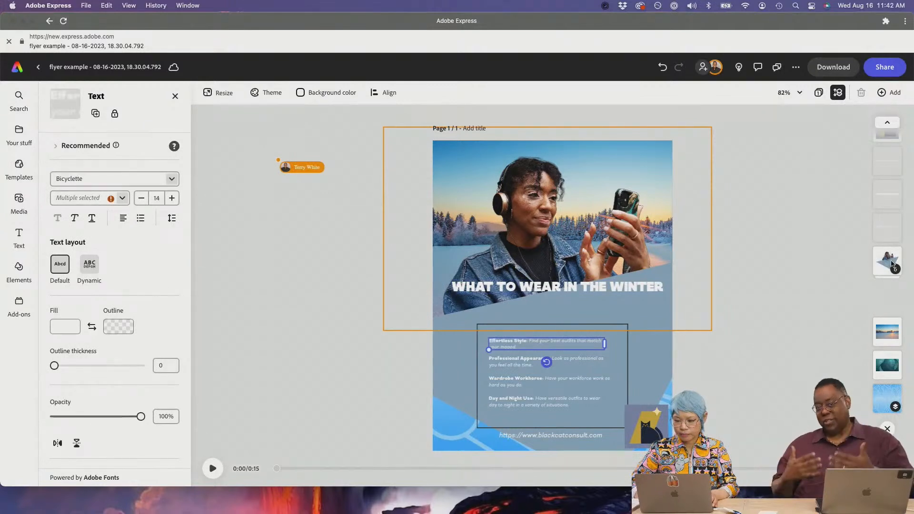
{"action": "left_click", "coordinate": [892, 307]}
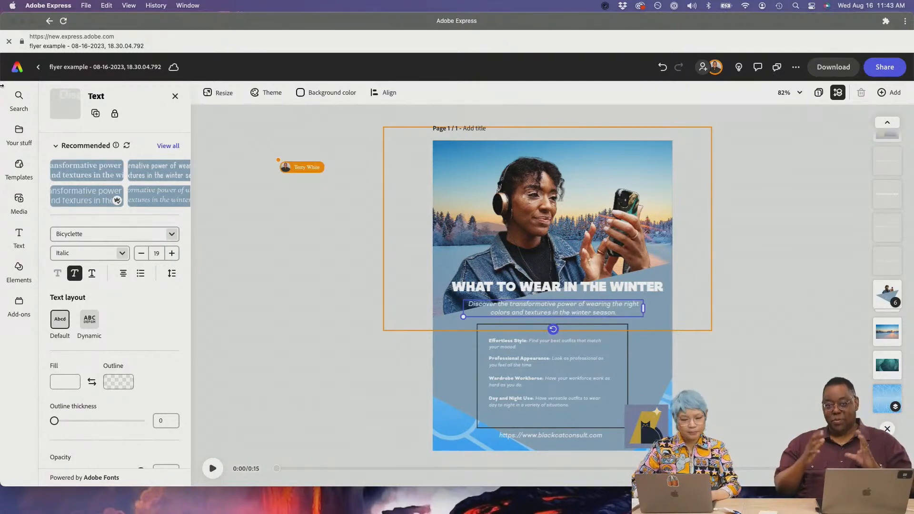
{"action": "mouse_move", "coordinate": [17, 106]}
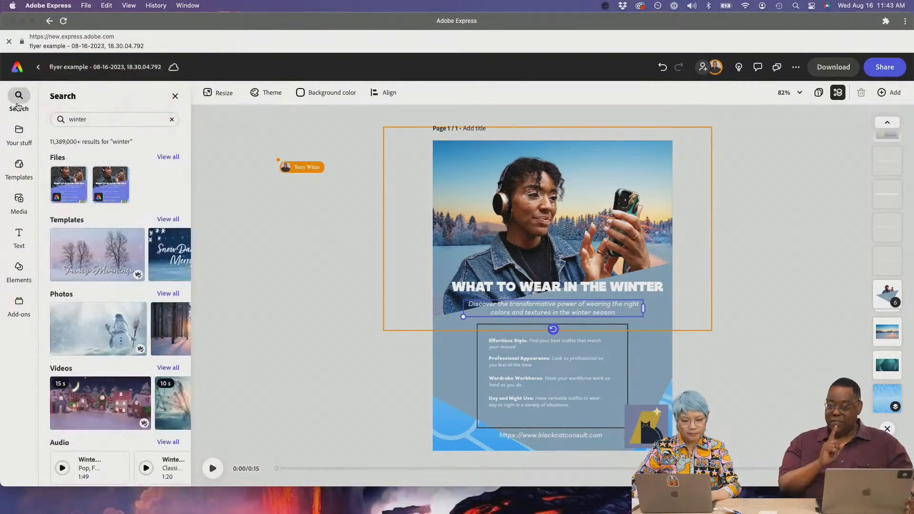
- Browse flyer templates and add the yellow and purple Yard Sale template as page 2
{"action": "left_click", "coordinate": [17, 172]}
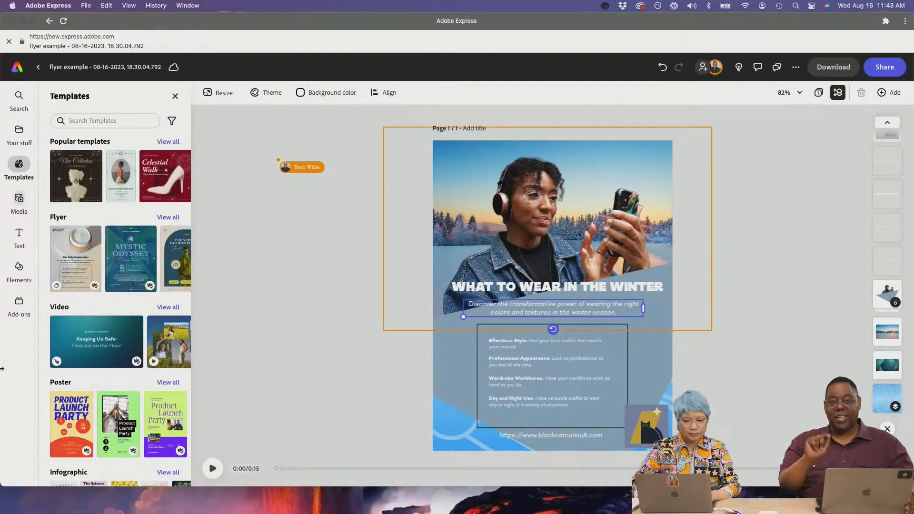
{"action": "left_click", "coordinate": [169, 218]}
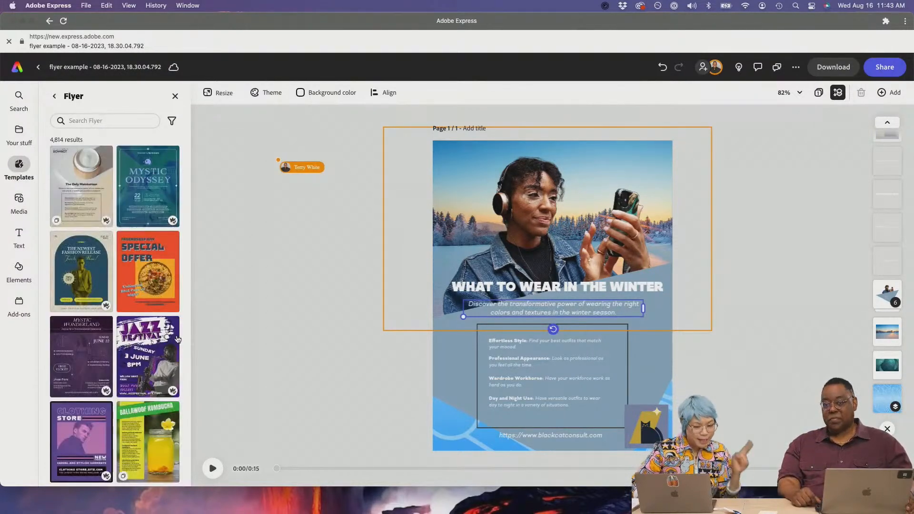
{"action": "scroll", "coordinate": [137, 322], "scroll_direction": "down", "scroll_amount": 3}
{"action": "scroll", "coordinate": [137, 322], "scroll_direction": "down", "scroll_amount": 10}
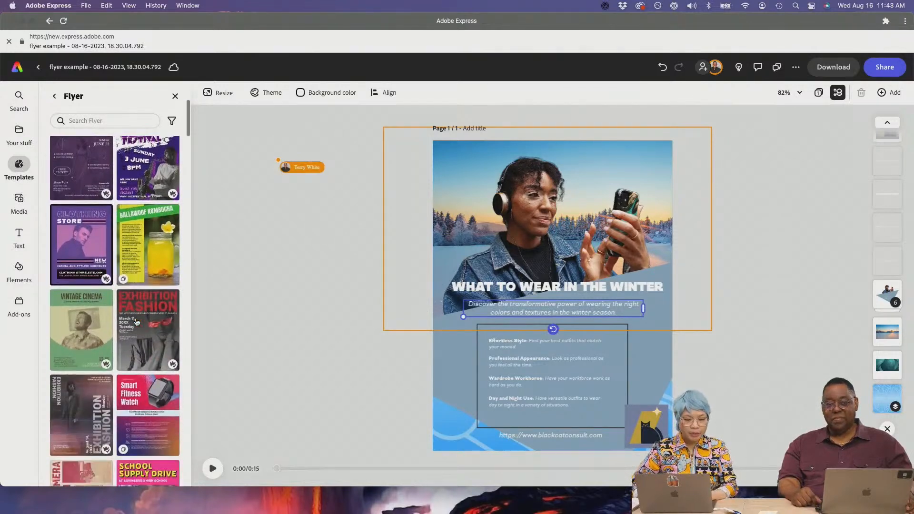
{"action": "scroll", "coordinate": [136, 321], "scroll_direction": "down", "scroll_amount": 10}
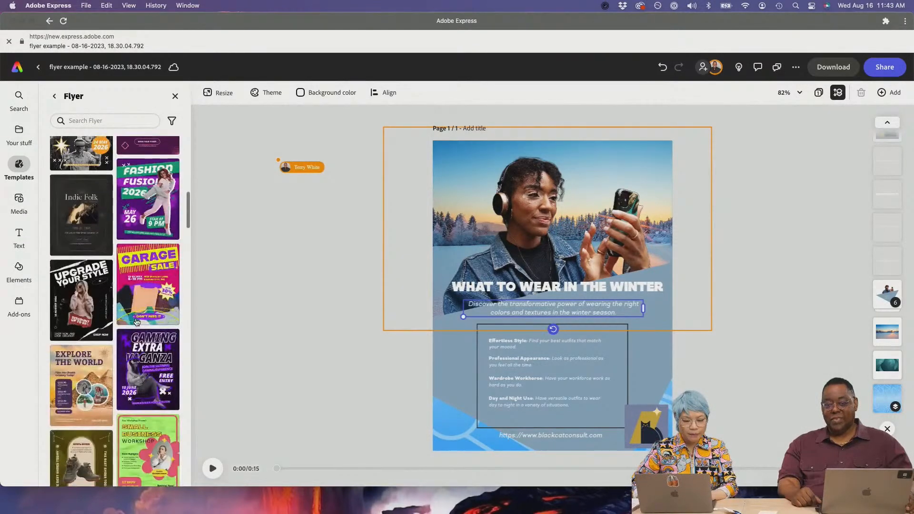
{"action": "scroll", "coordinate": [137, 322], "scroll_direction": "down", "scroll_amount": 7}
{"action": "scroll", "coordinate": [137, 323], "scroll_direction": "up", "scroll_amount": 7}
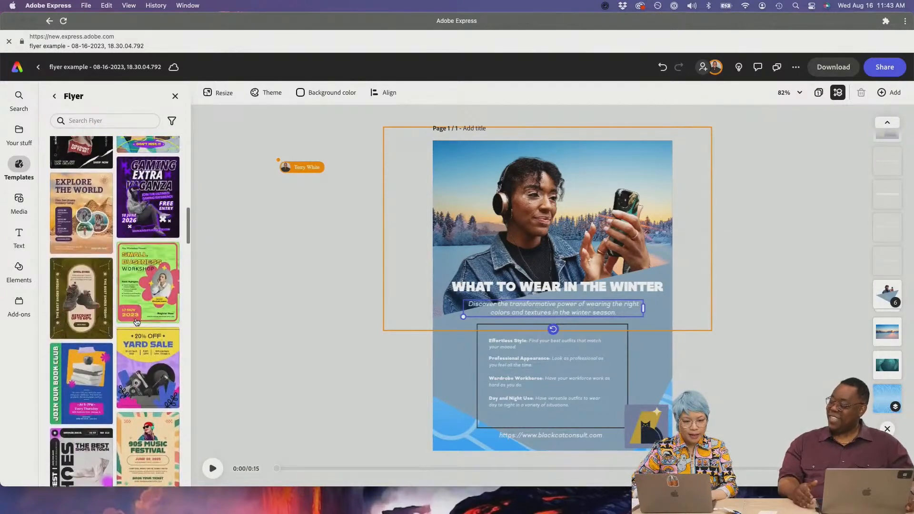
{"action": "scroll", "coordinate": [137, 322], "scroll_direction": "down", "scroll_amount": 2}
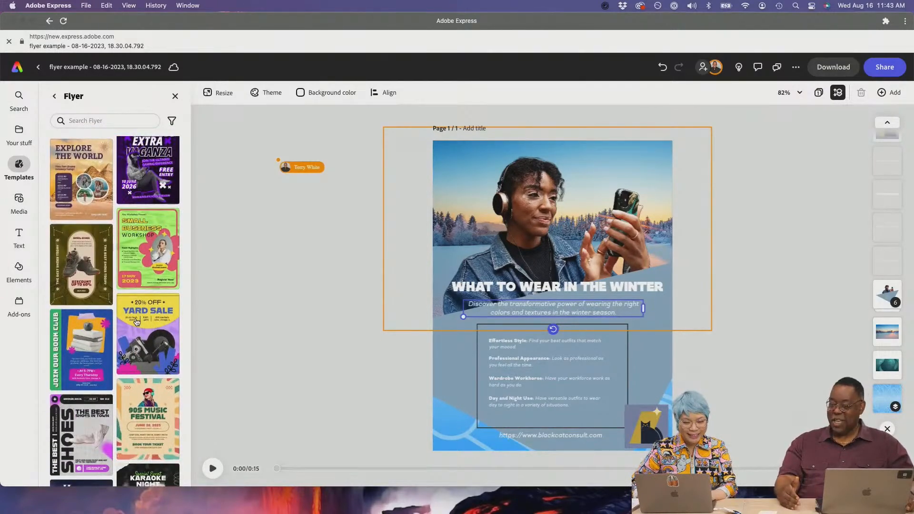
{"action": "left_click", "coordinate": [137, 321]}
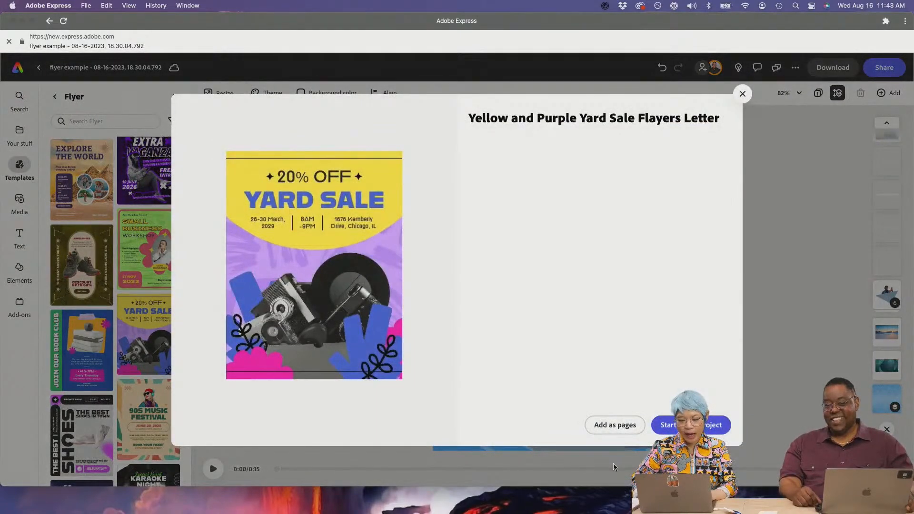
{"action": "left_click", "coordinate": [615, 425]}
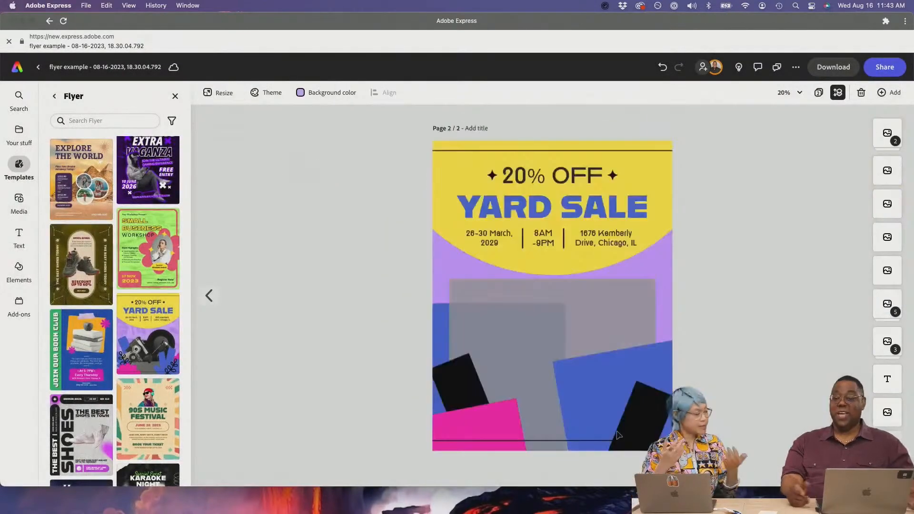
{"action": "left_click", "coordinate": [207, 296]}
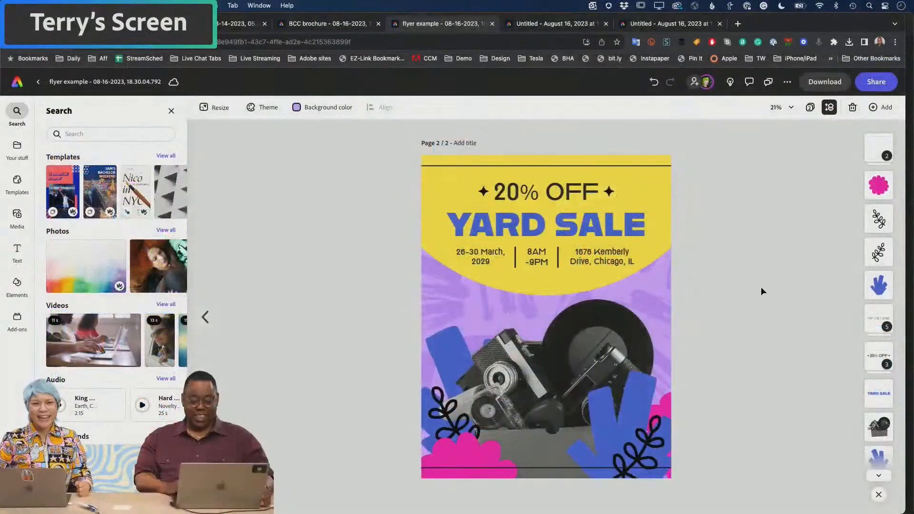
- Replace the word YARD with ESTATE so the headline reads ESTATE SALE
{"action": "left_click", "coordinate": [579, 228]}
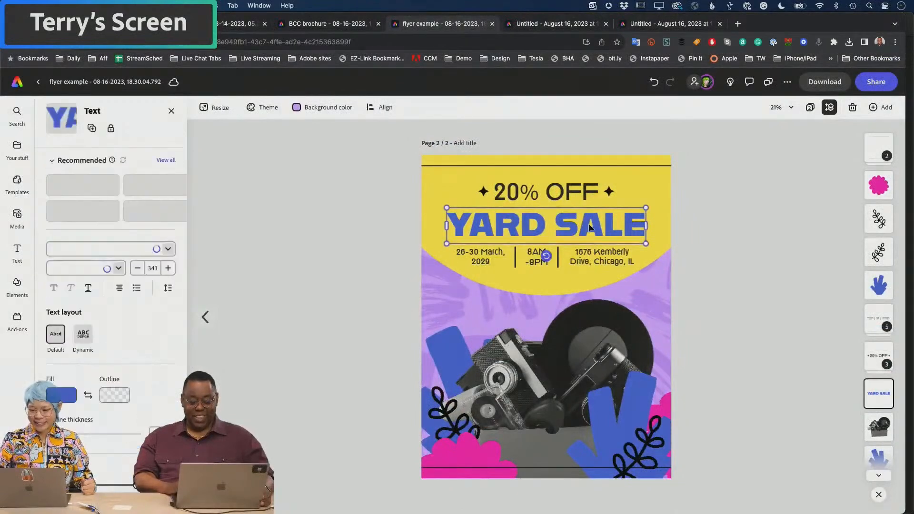
{"action": "double_click", "coordinate": [518, 233]}
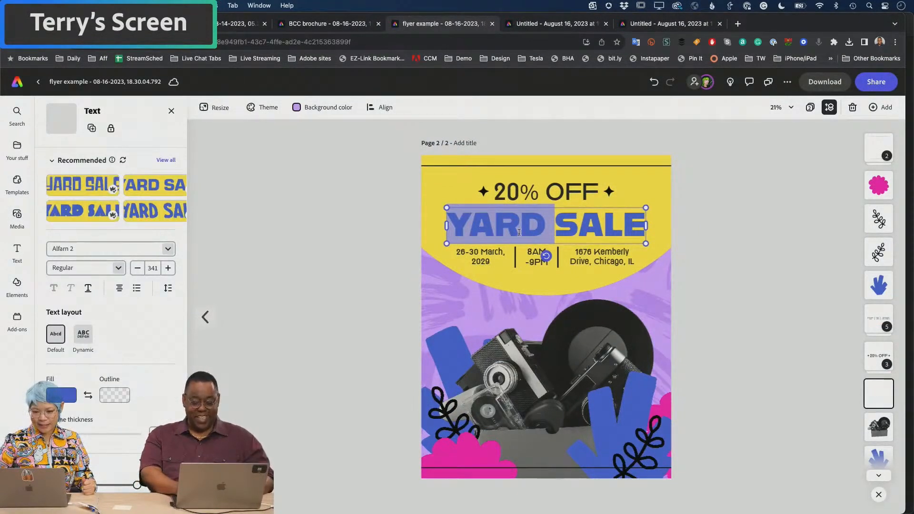
{"action": "type", "text": "ESTATE"}
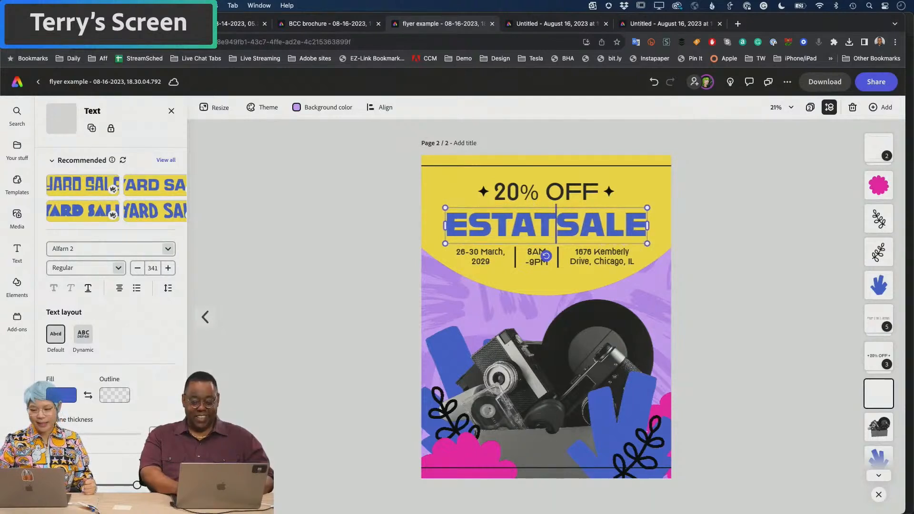
{"action": "key", "text": "Escape"}
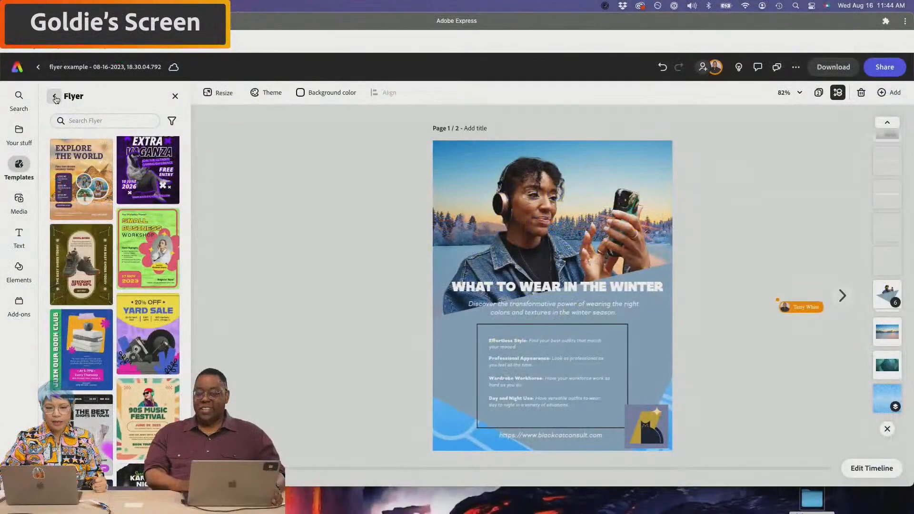
{"action": "left_click", "coordinate": [55, 97]}
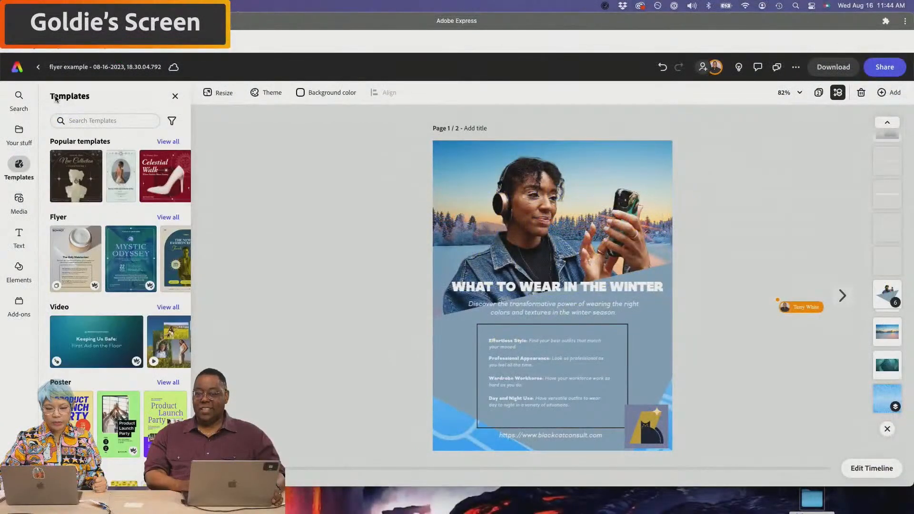
{"action": "left_click", "coordinate": [19, 96]}
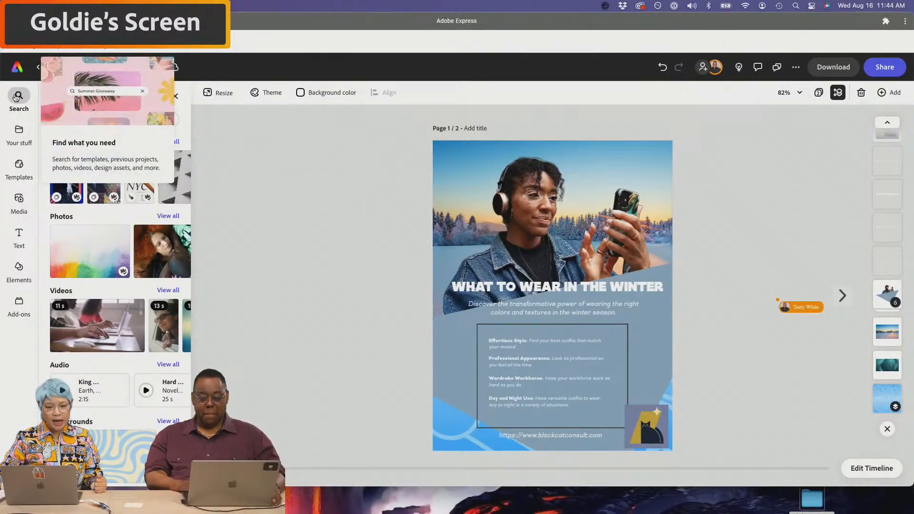
{"action": "left_click", "coordinate": [17, 69]}
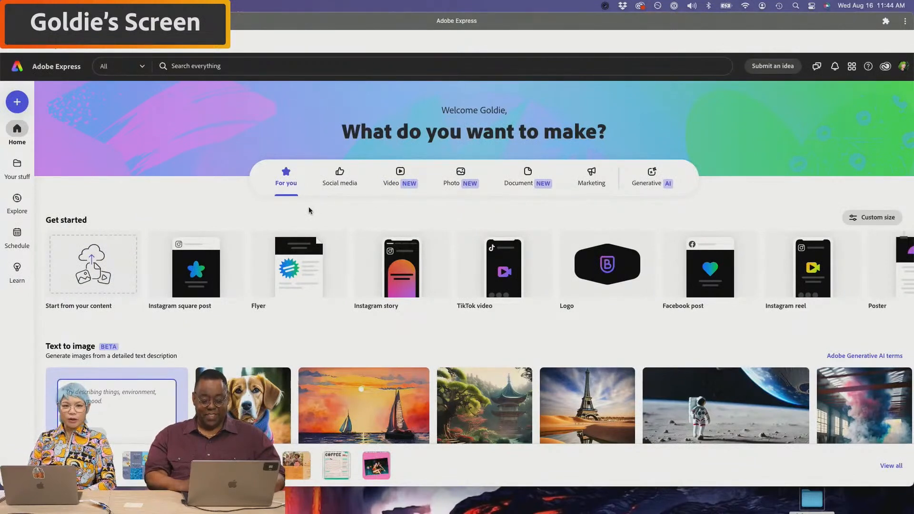
{"action": "mouse_move", "coordinate": [439, 272]}
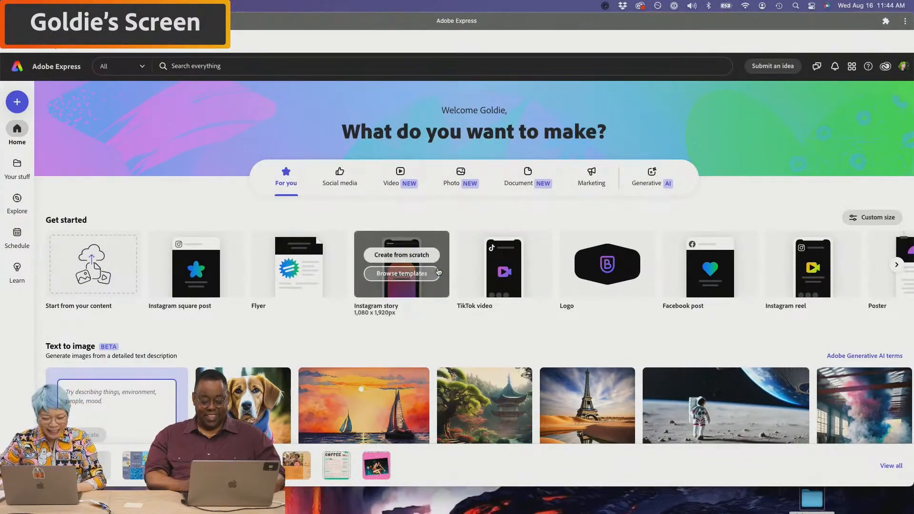
{"action": "scroll", "coordinate": [439, 272], "scroll_direction": "down", "scroll_amount": 10}
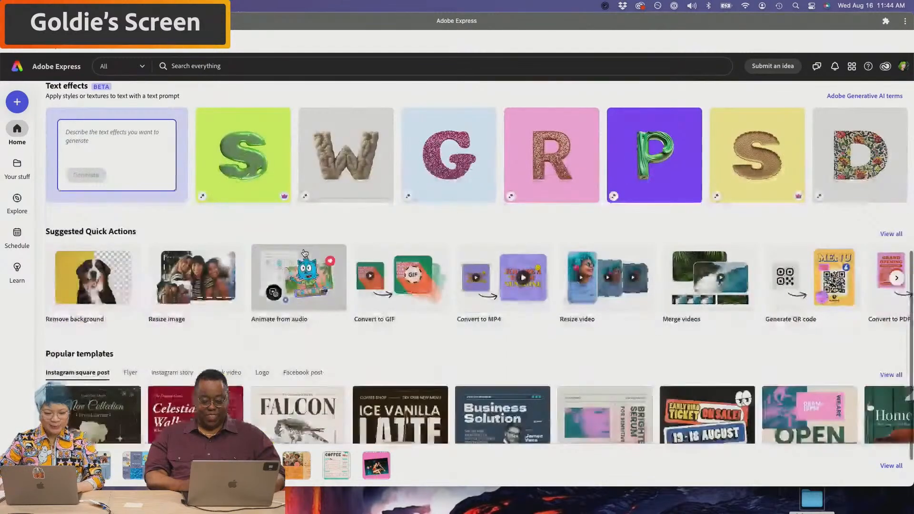
{"action": "left_click", "coordinate": [104, 474]}
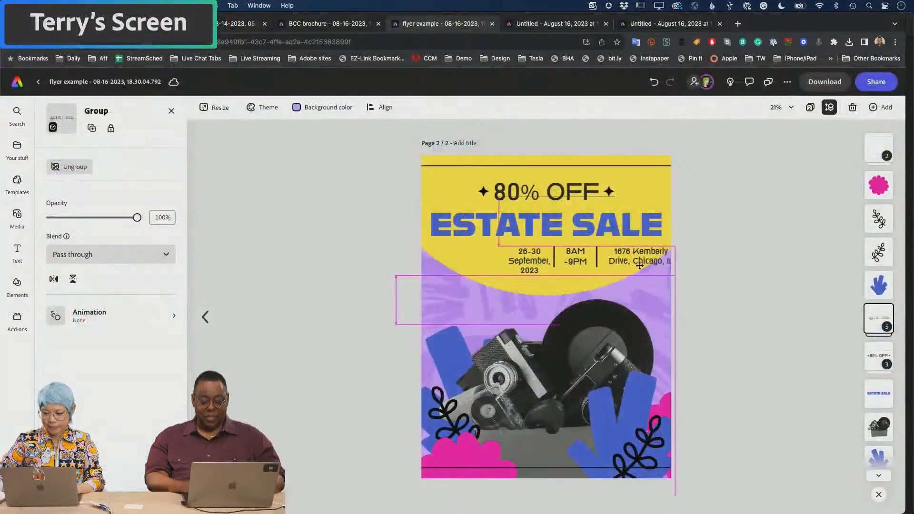
- Nudge the info row up and change September to 'Octobert,' in the date
{"action": "left_click_drag", "start_coordinate": [585, 276], "coordinate": [587, 269]}
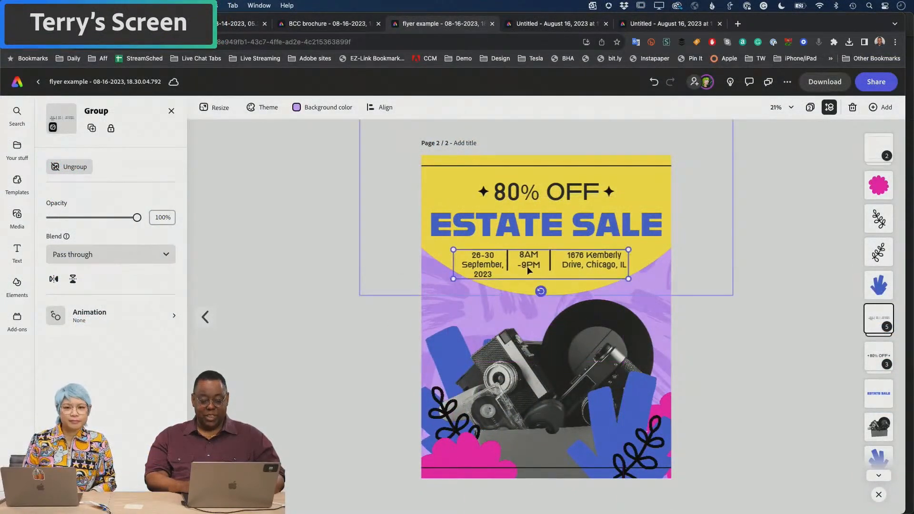
{"action": "double_click", "coordinate": [491, 268]}
{"action": "double_click", "coordinate": [486, 265]}
{"action": "type", "text": "Oct"}
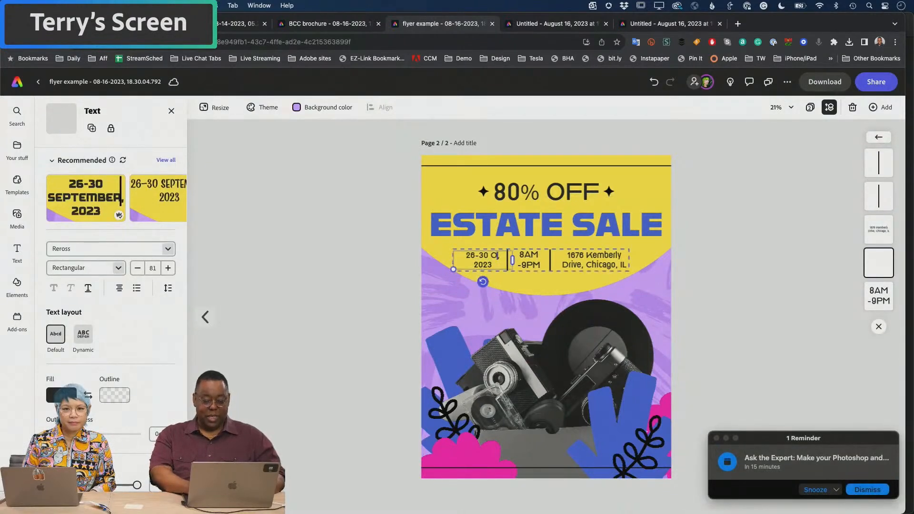
{"action": "type", "text": "obert"}
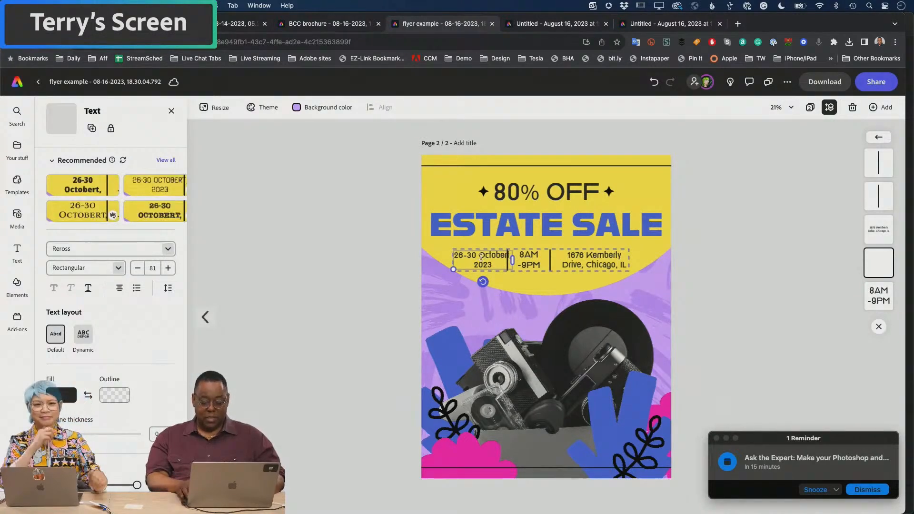
{"action": "type", "text": ","}
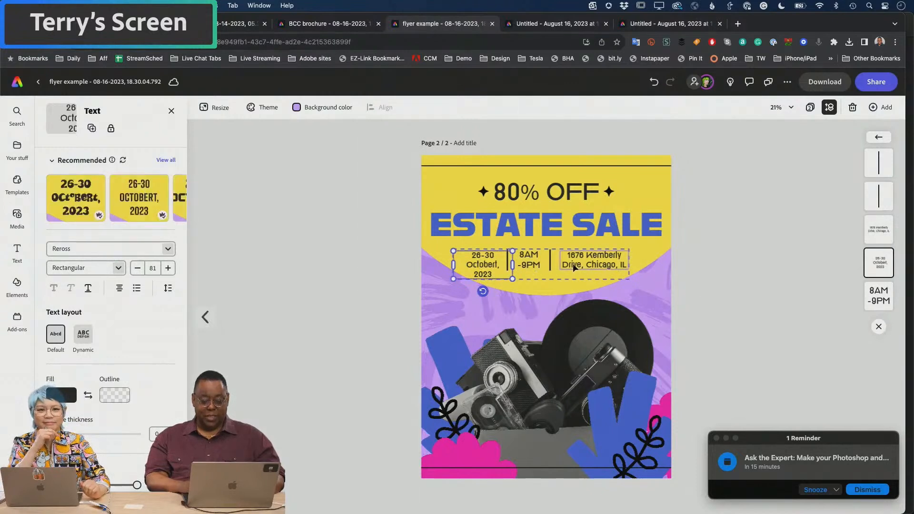
- Select the whole date, time and address group and shrink it slightly by its corner
{"action": "left_click", "coordinate": [573, 264]}
{"action": "left_click", "coordinate": [542, 266]}
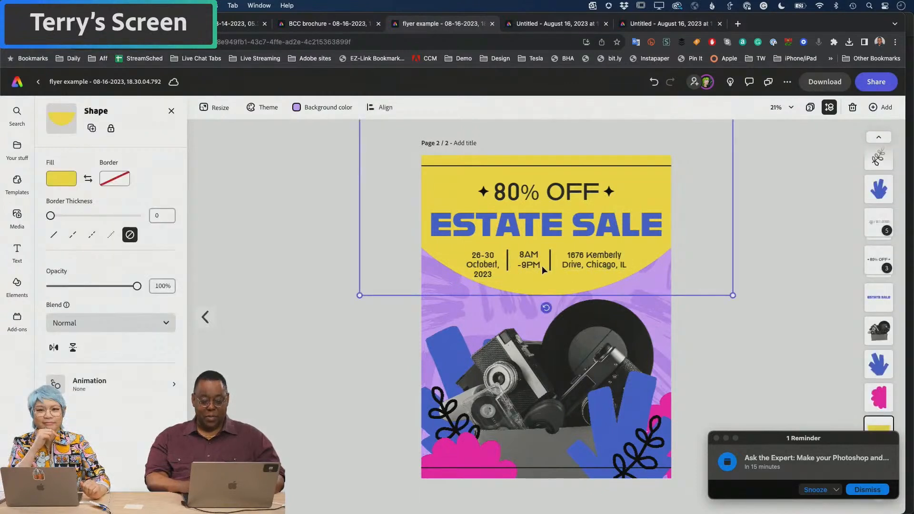
{"action": "left_click", "coordinate": [533, 262]}
{"action": "mouse_move", "coordinate": [533, 262]}
{"action": "left_mouse_down"}
{"action": "mouse_move", "coordinate": [575, 240]}
{"action": "mouse_move", "coordinate": [534, 261]}
{"action": "left_mouse_up"}
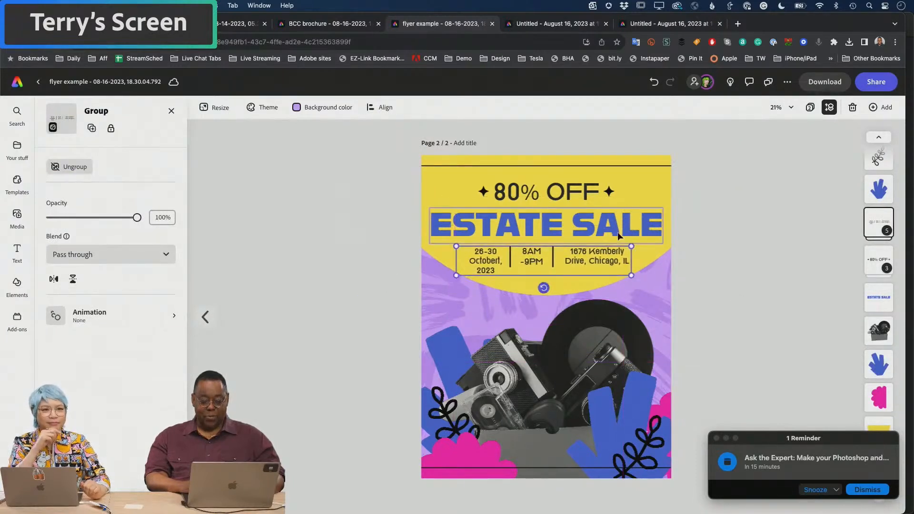
{"action": "mouse_move", "coordinate": [632, 246]}
{"action": "left_mouse_down"}
{"action": "mouse_move", "coordinate": [582, 255]}
{"action": "mouse_move", "coordinate": [630, 247]}
{"action": "mouse_move", "coordinate": [628, 233]}
{"action": "left_mouse_up"}
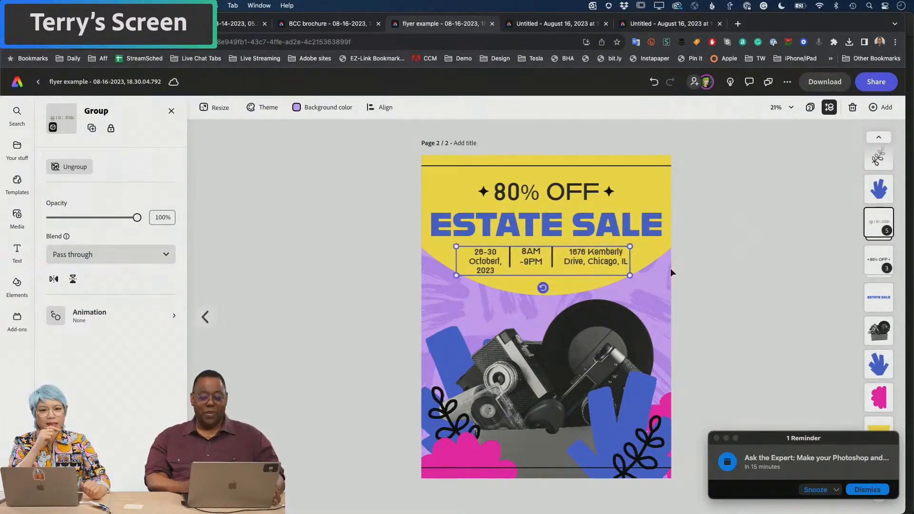
- Move the info row to the flyer's bottom in front of the artwork, then shift the corner leaf up
{"action": "mouse_move", "coordinate": [608, 264]}
{"action": "left_mouse_down"}
{"action": "mouse_move", "coordinate": [621, 265]}
{"action": "mouse_move", "coordinate": [613, 265]}
{"action": "left_mouse_up"}
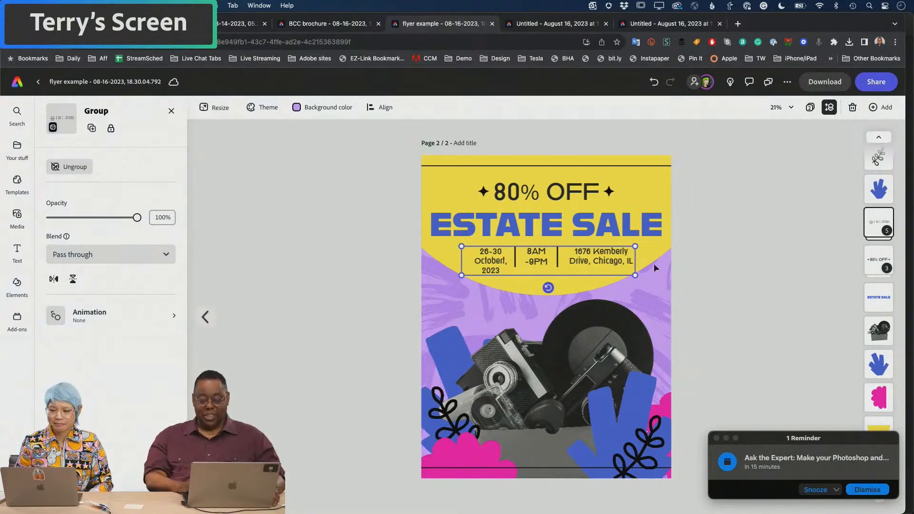
{"action": "left_click_drag", "start_coordinate": [607, 264], "coordinate": [596, 450]}
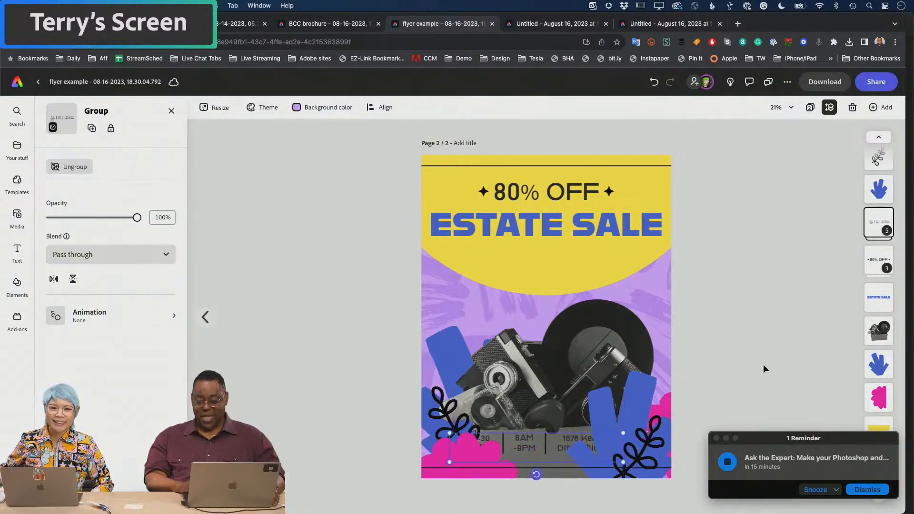
{"action": "left_click_drag", "start_coordinate": [874, 224], "coordinate": [873, 160]}
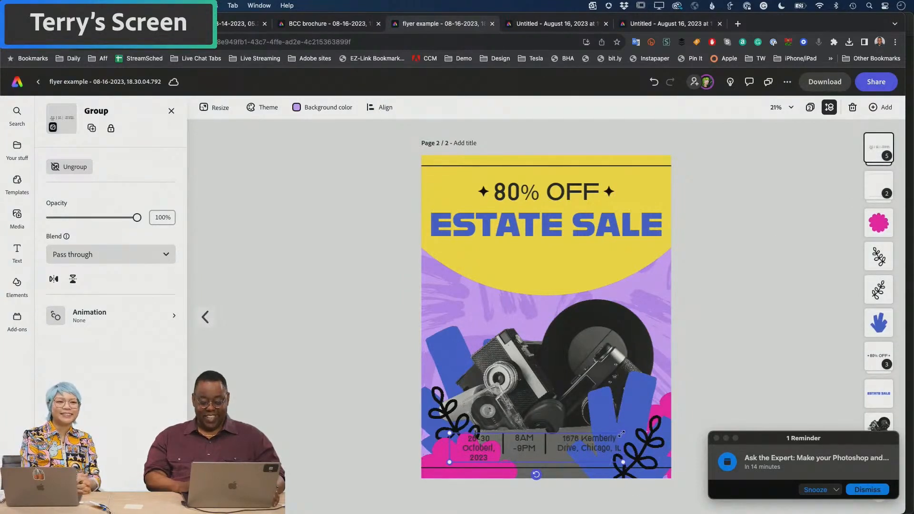
{"action": "left_click_drag", "start_coordinate": [578, 450], "coordinate": [572, 457]}
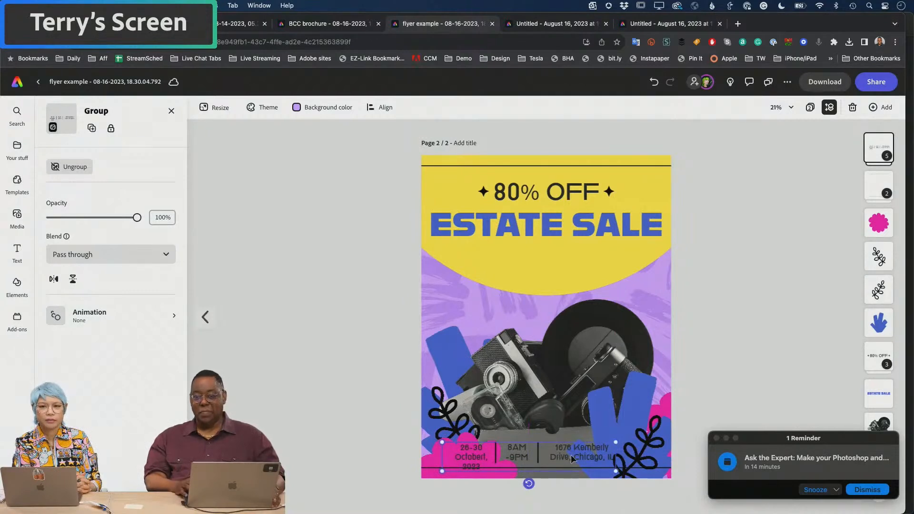
{"action": "left_click", "coordinate": [864, 490]}
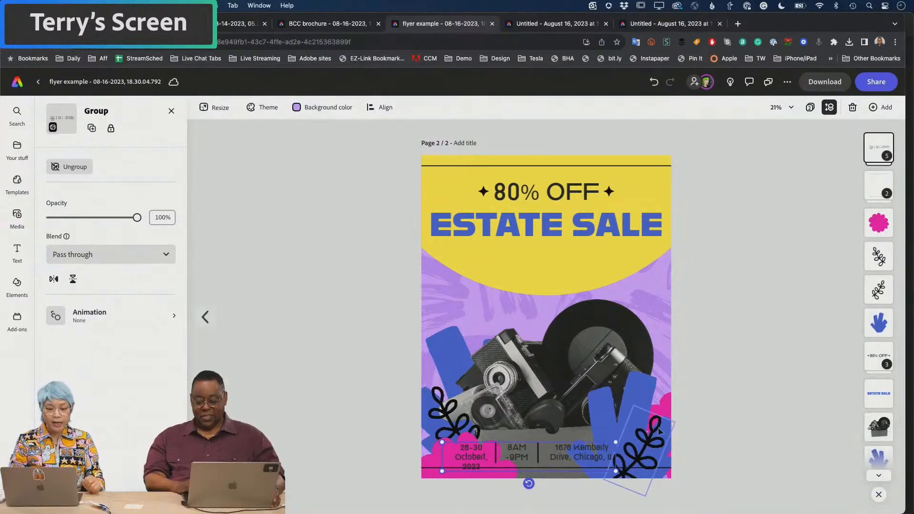
{"action": "left_click_drag", "start_coordinate": [656, 436], "coordinate": [644, 286]}
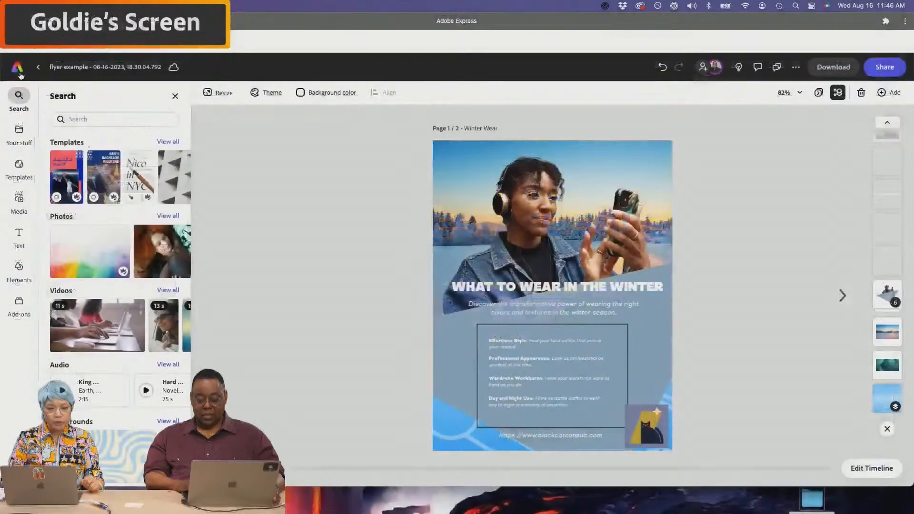
- From Finder's Black Cat Consulting > pdfs folder, drag BCC FLYER POP UP.pdf into Adobe Express
{"action": "left_click", "coordinate": [20, 73]}
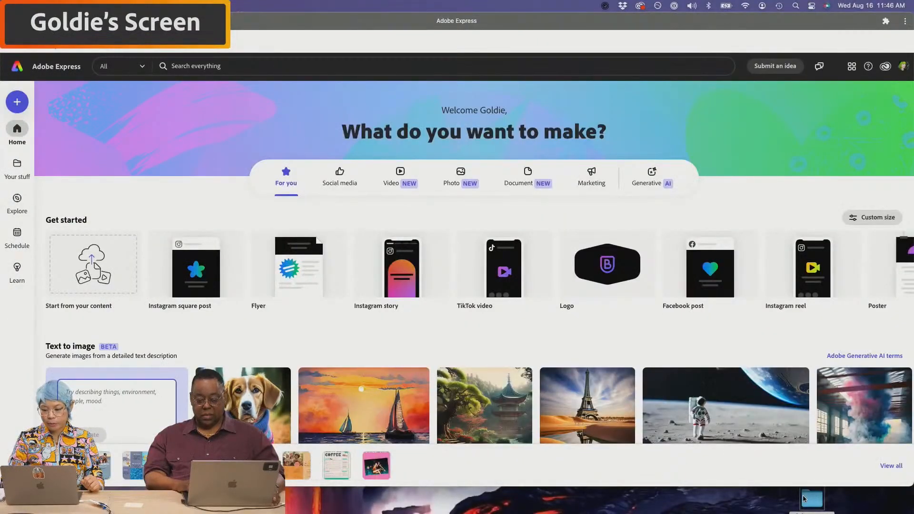
{"action": "left_click", "coordinate": [818, 500]}
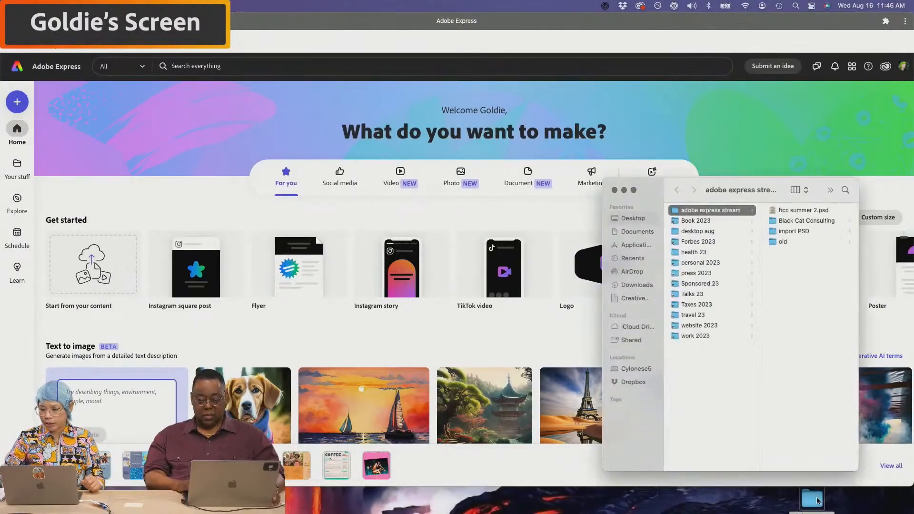
{"action": "left_click", "coordinate": [786, 221]}
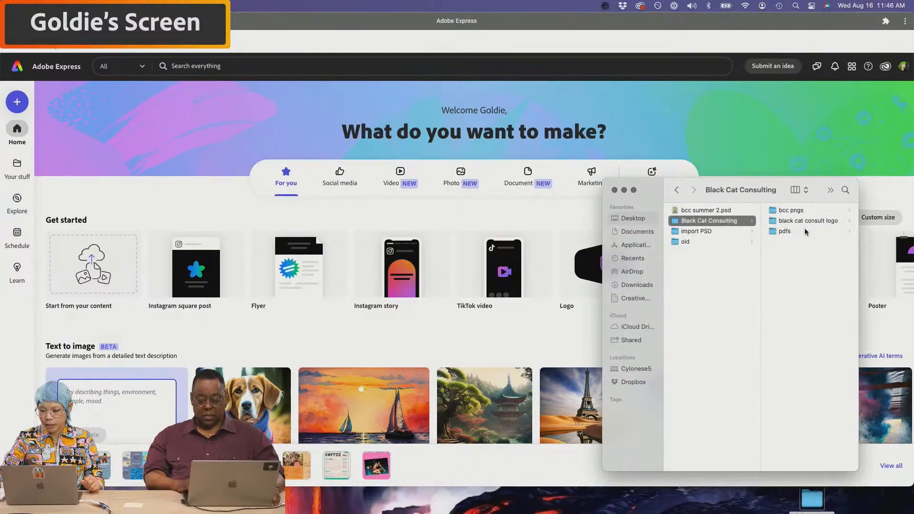
{"action": "left_click", "coordinate": [805, 231]}
{"action": "left_click", "coordinate": [792, 232]}
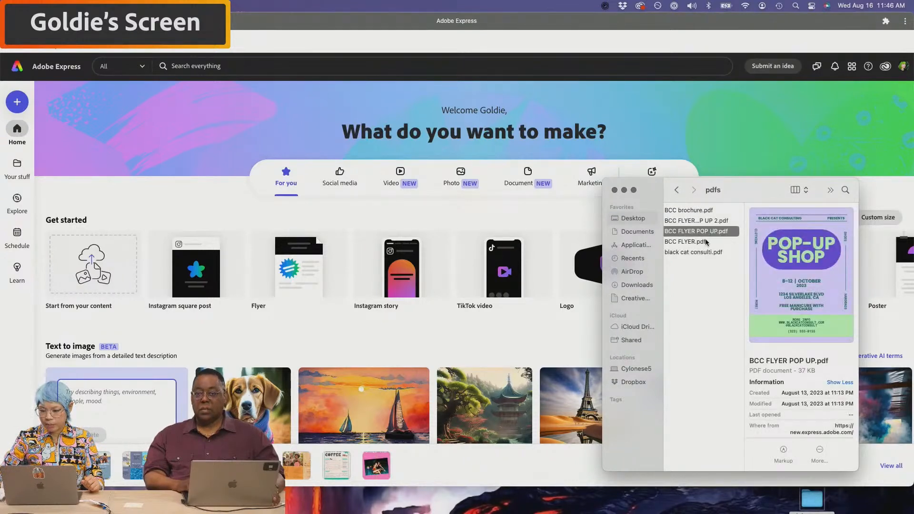
{"action": "left_click", "coordinate": [705, 241]}
{"action": "left_click", "coordinate": [689, 234]}
{"action": "left_click_drag", "start_coordinate": [688, 237], "coordinate": [489, 278]}
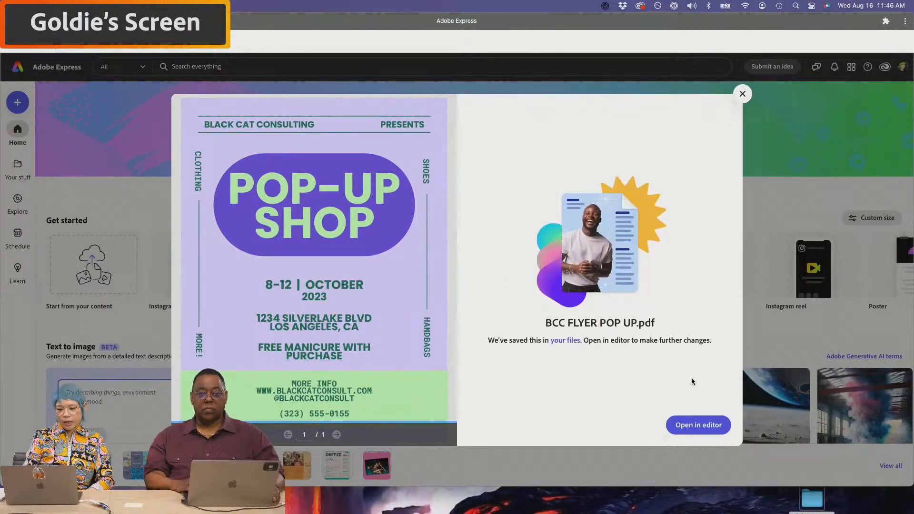
- Open the converted BCC FLYER POP UP design in the editor
{"action": "left_click", "coordinate": [709, 428]}
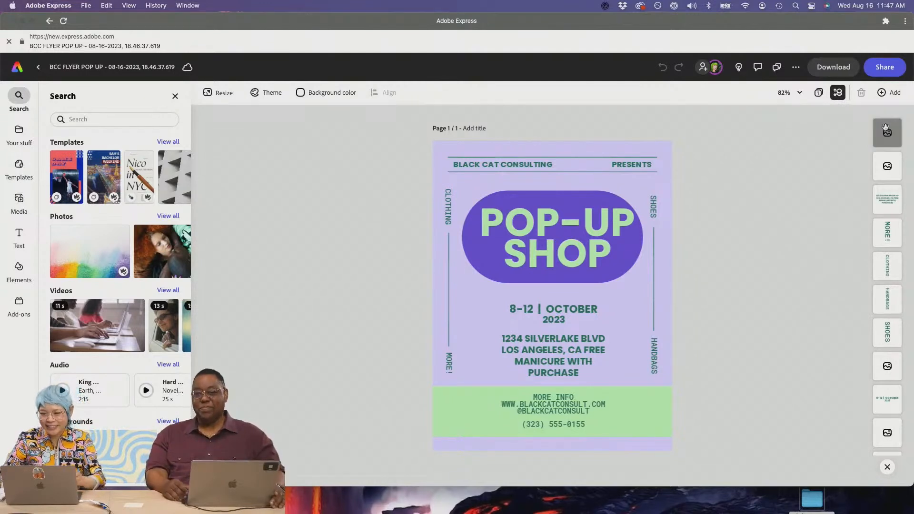
- Invite the suggested colleague with edit access, adding a short note asking them to edit
{"action": "left_click", "coordinate": [885, 67]}
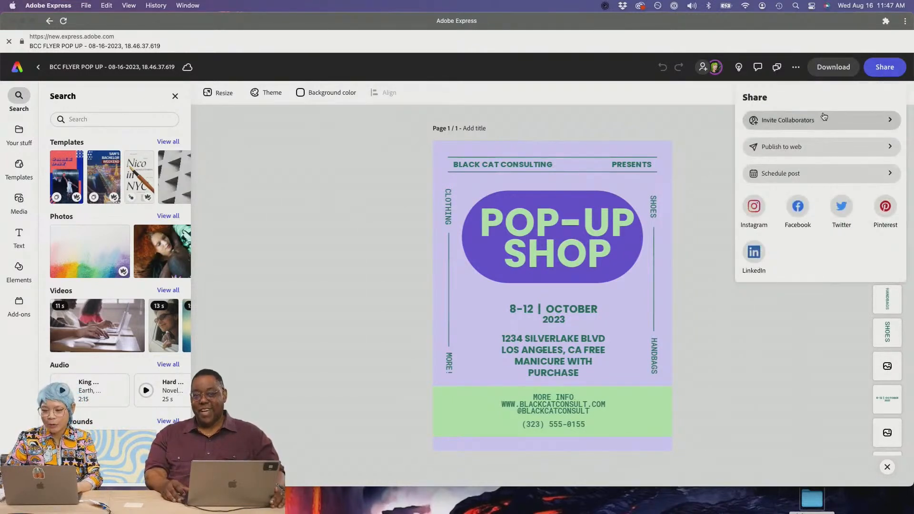
{"action": "left_click", "coordinate": [825, 119]}
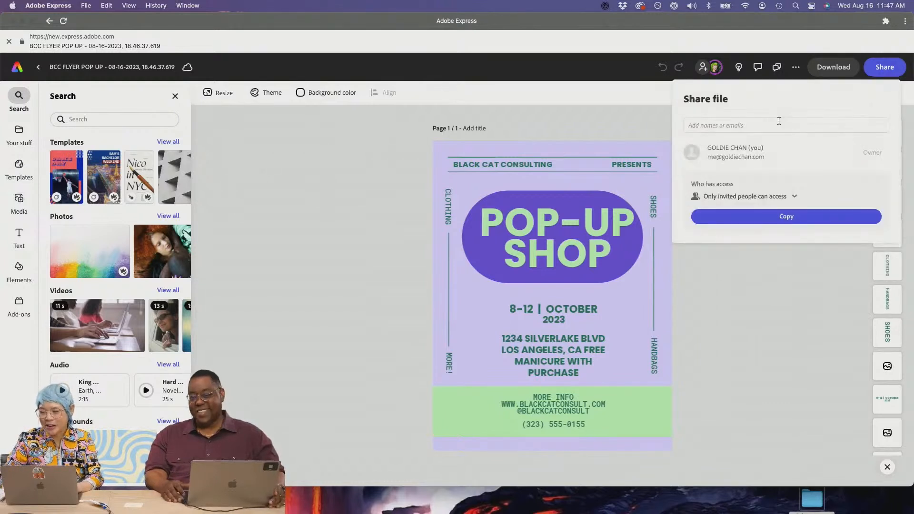
{"action": "left_click", "coordinate": [760, 127]}
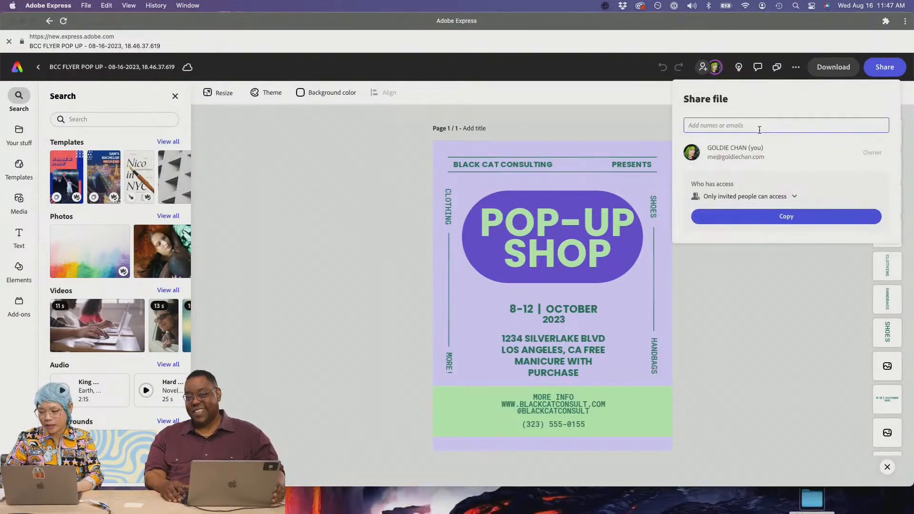
{"action": "type", "text": "tw"}
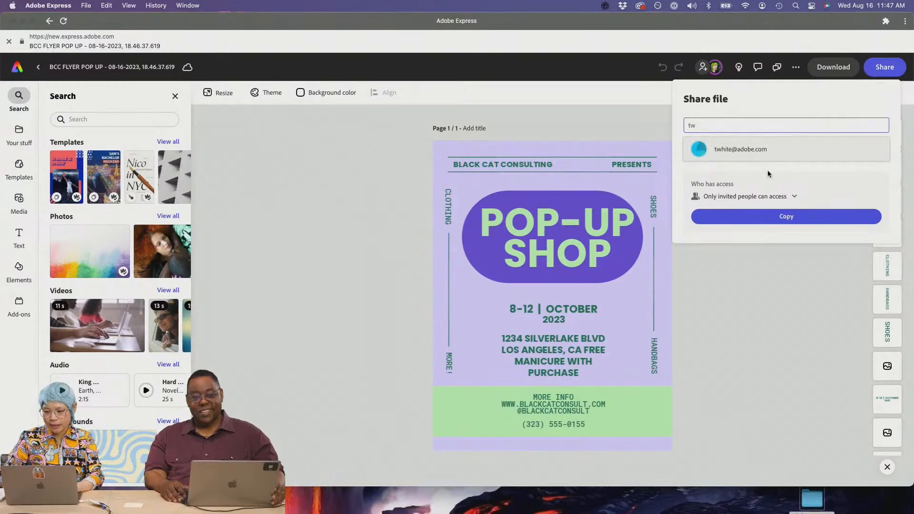
{"action": "left_click", "coordinate": [766, 158]}
{"action": "left_click", "coordinate": [808, 187]}
{"action": "type", "text": "Please edit this pop-up file!"}
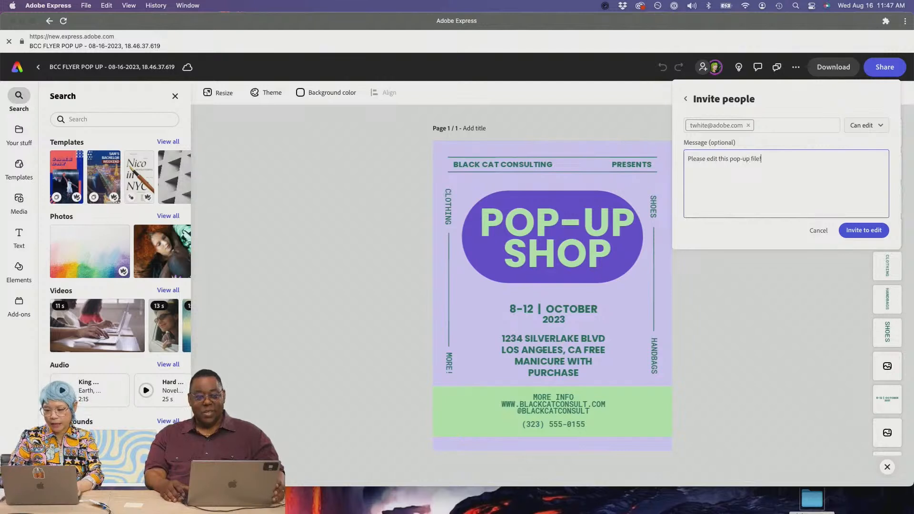
{"action": "left_click", "coordinate": [884, 231]}
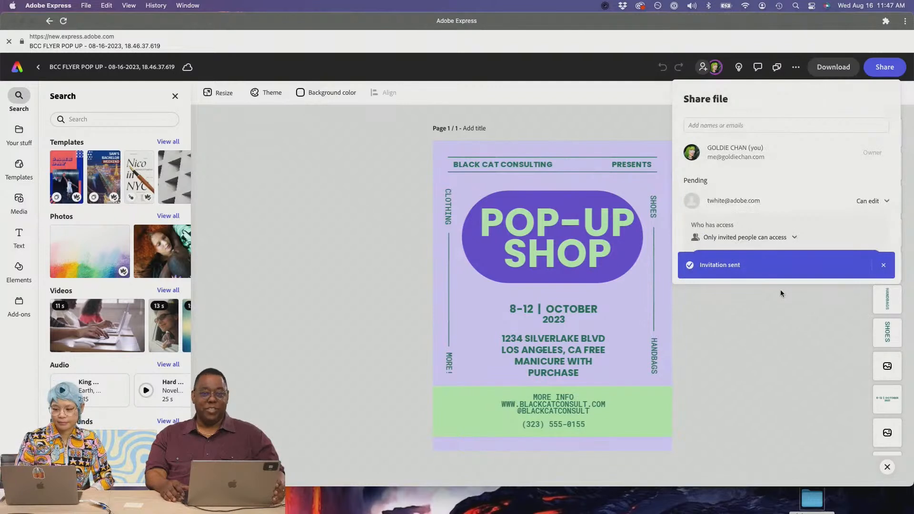
{"action": "left_click", "coordinate": [766, 325]}
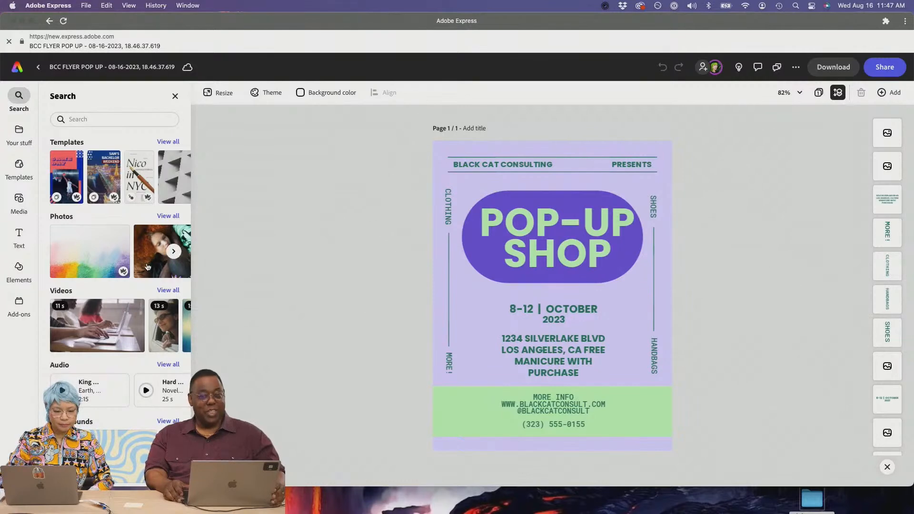
- Search stock videos for 'shopping', then select the POP-UP SHOP badge group on the canvas
{"action": "scroll", "coordinate": [147, 262], "scroll_direction": "down", "scroll_amount": 5}
{"action": "scroll", "coordinate": [146, 261], "scroll_direction": "up", "scroll_amount": 5}
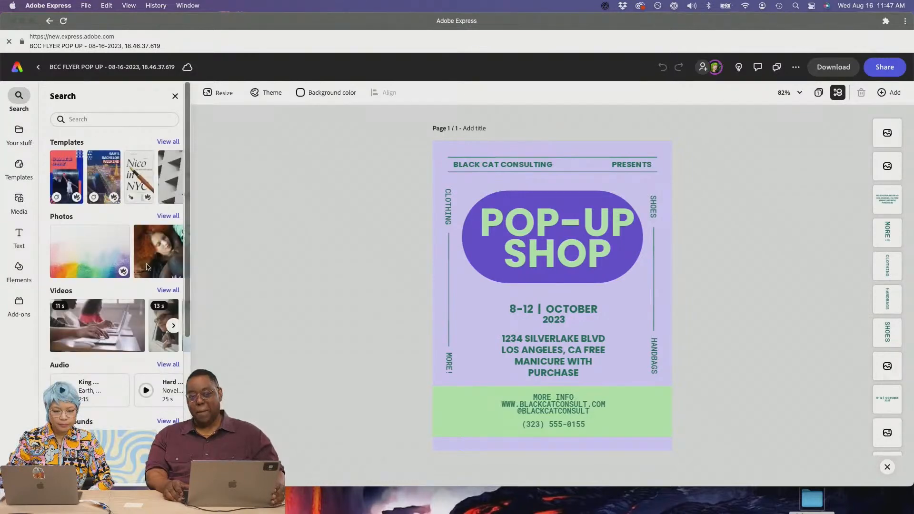
{"action": "mouse_move", "coordinate": [147, 268]}
{"action": "scroll", "coordinate": [147, 263], "scroll_direction": "down", "scroll_amount": 2}
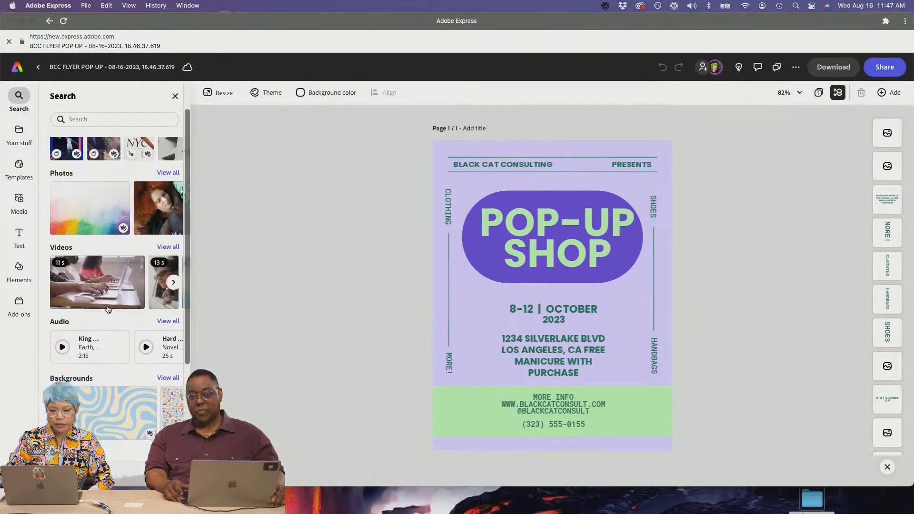
{"action": "left_click", "coordinate": [167, 246]}
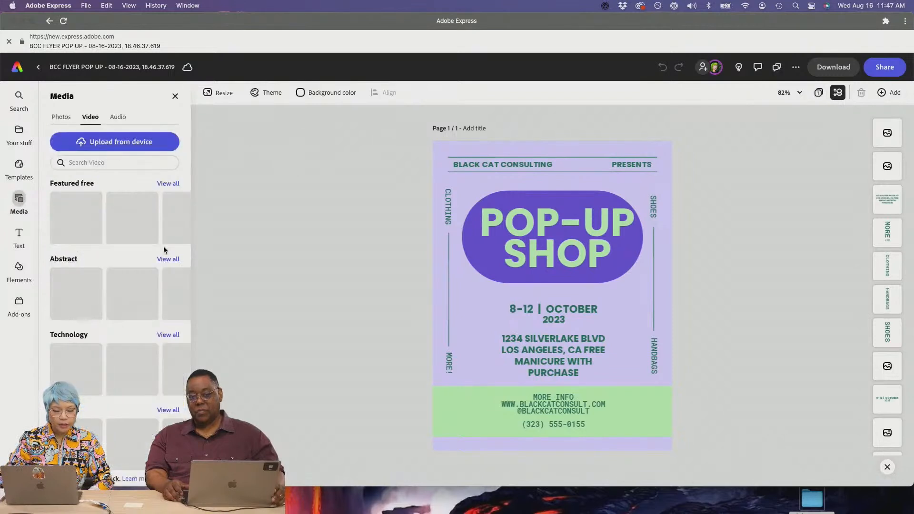
{"action": "left_click", "coordinate": [125, 163]}
{"action": "type", "text": "shopping"}
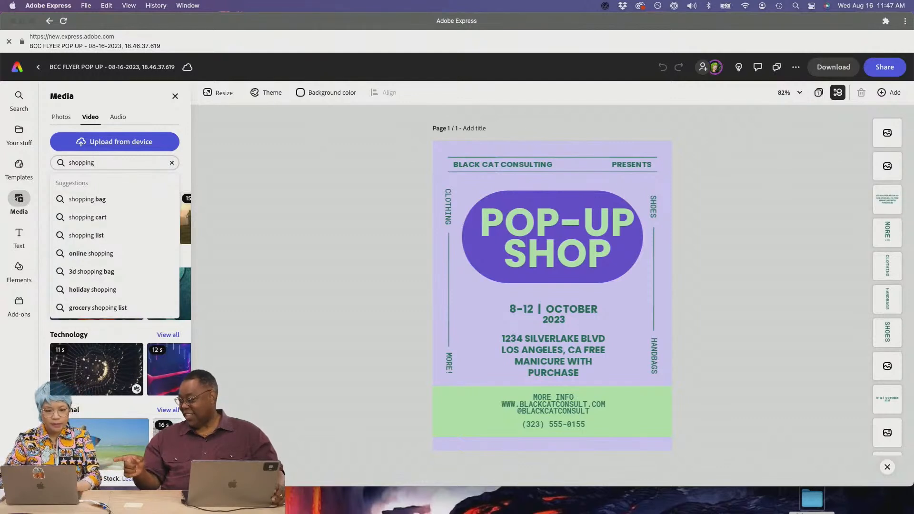
{"action": "left_click", "coordinate": [595, 202]}
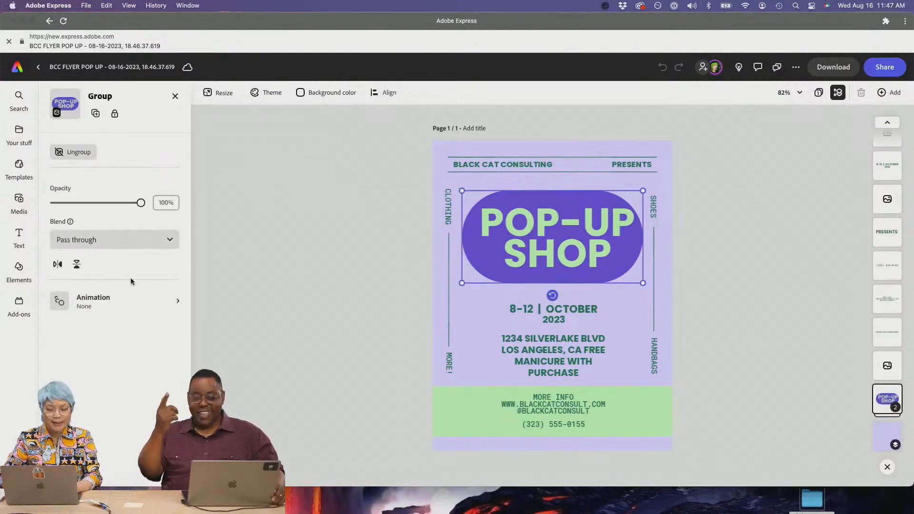
- Give the POP-UP SHOP badge a Bungee entrance of 1.77 s with 3 bounces, then preview
{"action": "left_click", "coordinate": [125, 293]}
{"action": "left_click", "coordinate": [69, 155]}
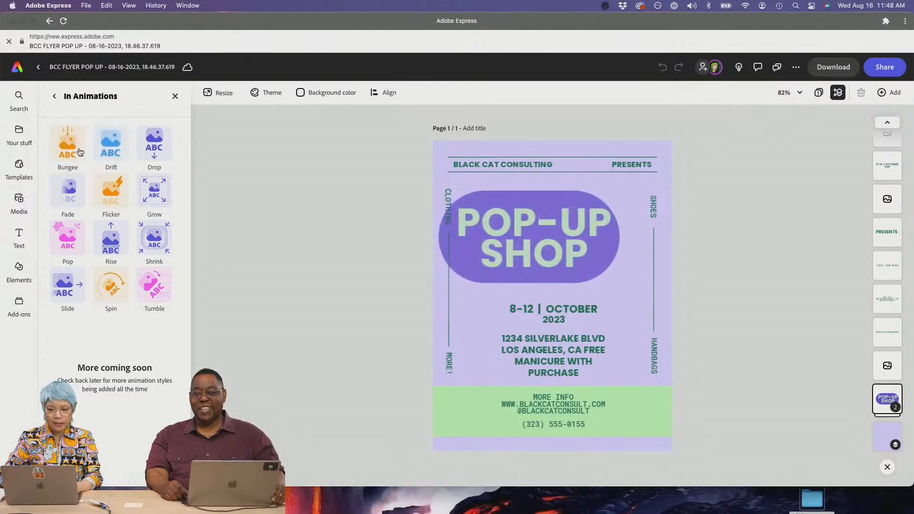
{"action": "left_click", "coordinate": [67, 145]}
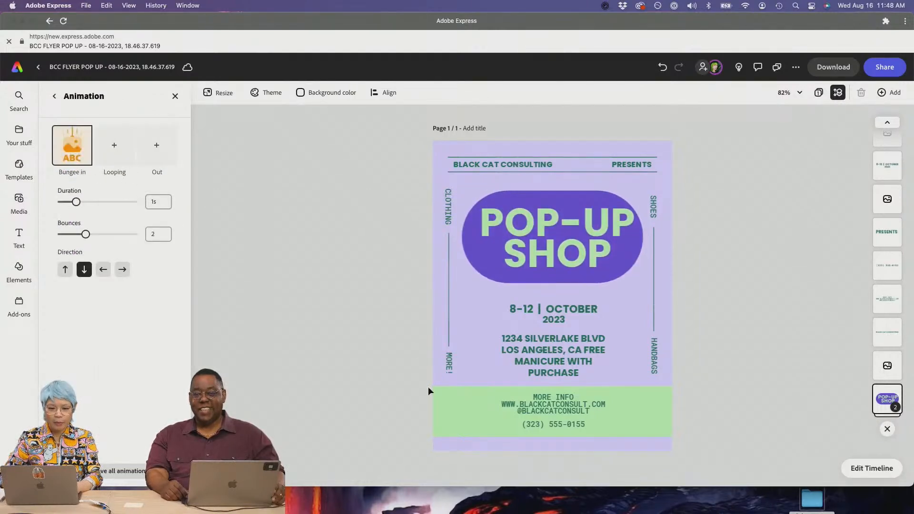
{"action": "left_click_drag", "start_coordinate": [76, 202], "coordinate": [91, 204]}
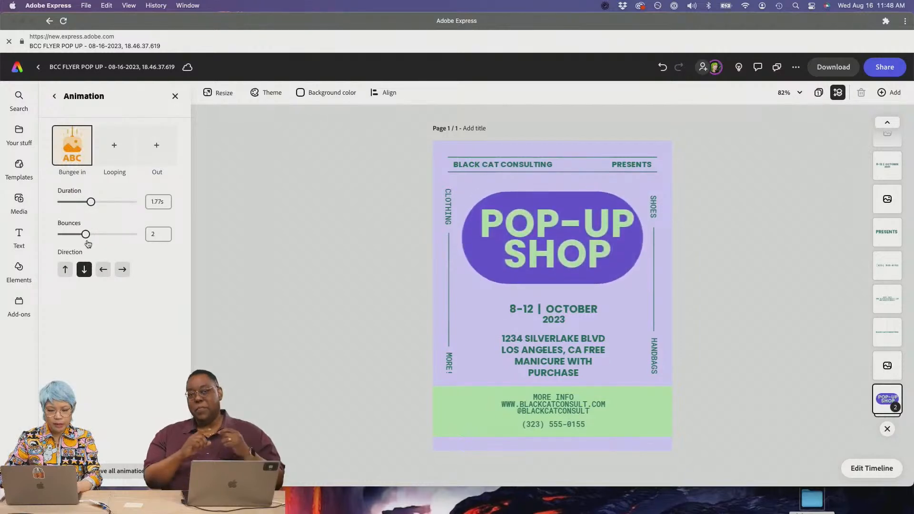
{"action": "left_click_drag", "start_coordinate": [86, 235], "coordinate": [101, 238]}
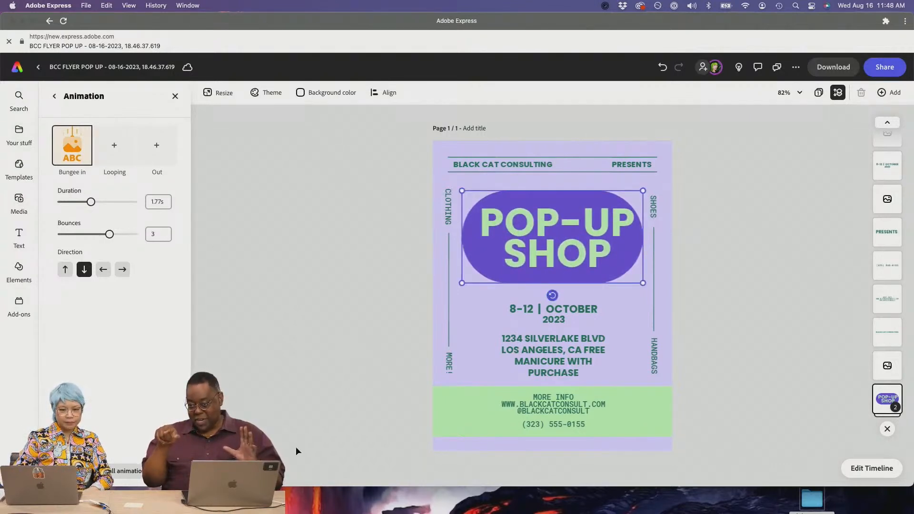
{"action": "left_click", "coordinate": [213, 468]}
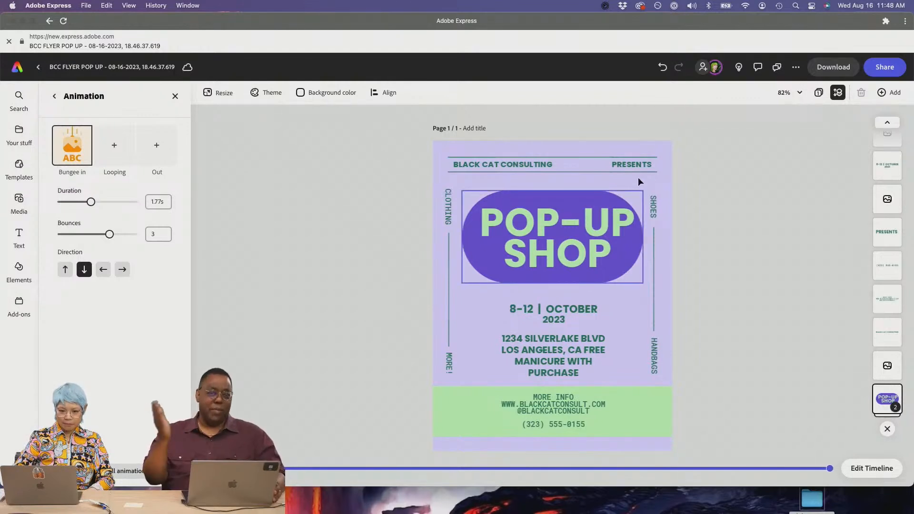
{"action": "left_click", "coordinate": [833, 68]}
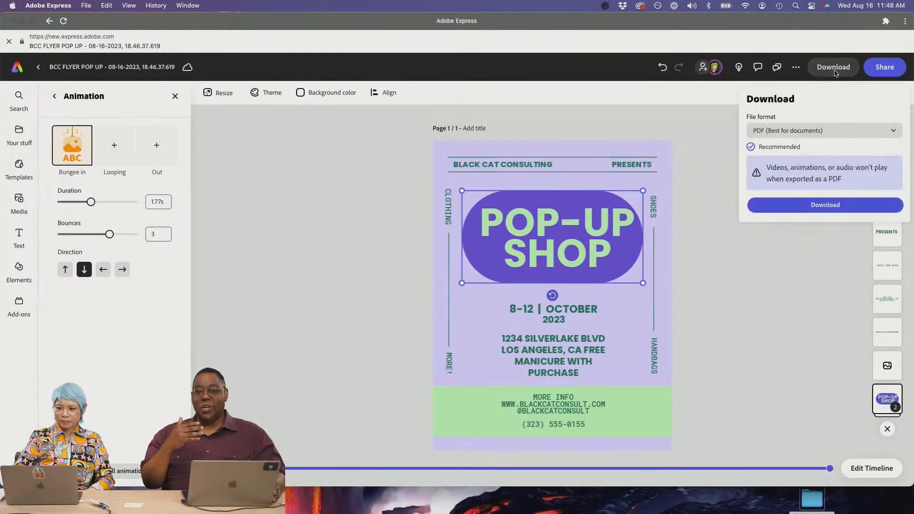
{"action": "left_click", "coordinate": [816, 134]}
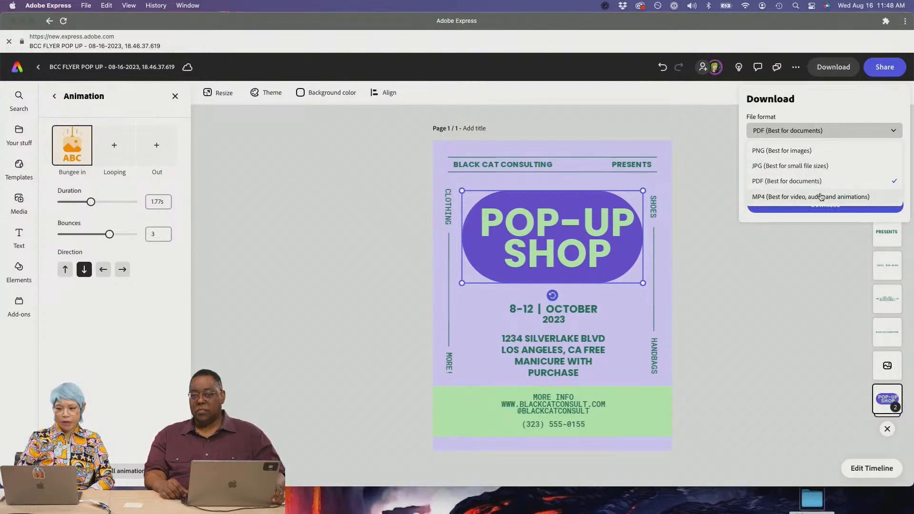
{"action": "left_click", "coordinate": [774, 307]}
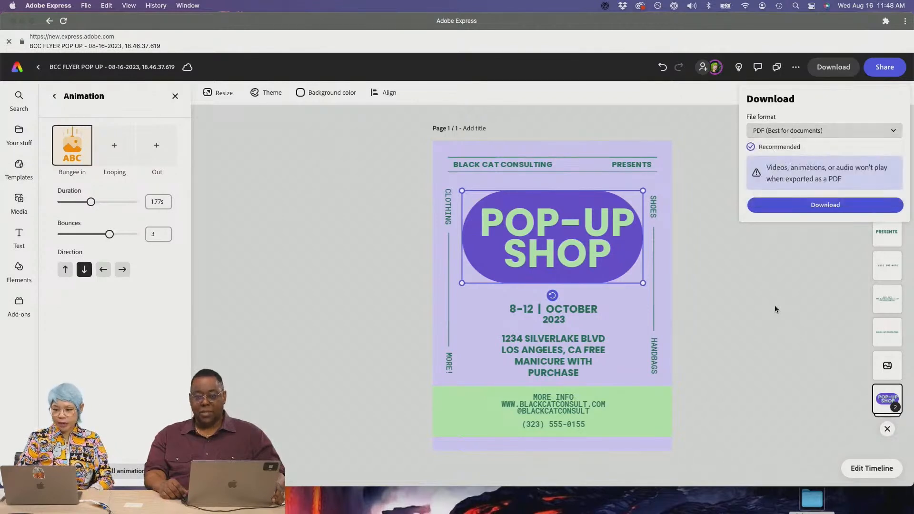
{"action": "left_click", "coordinate": [812, 130]}
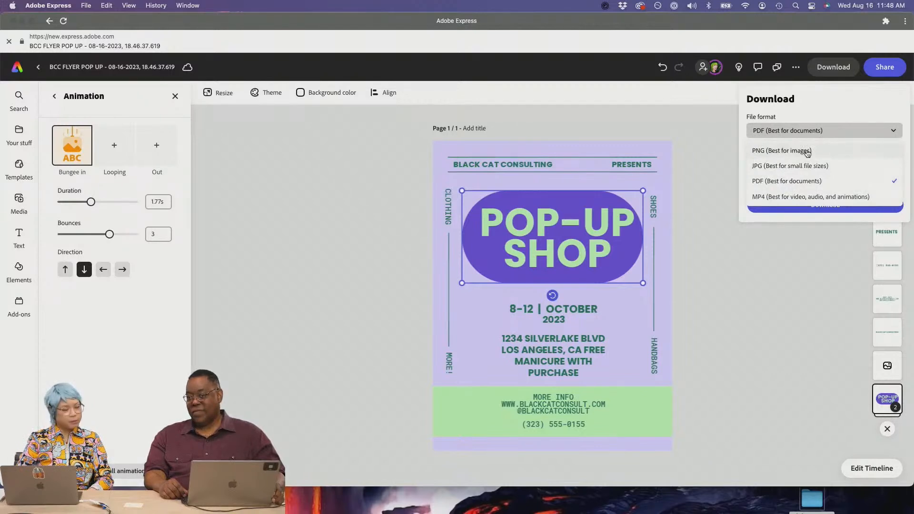
{"action": "left_click", "coordinate": [808, 151]}
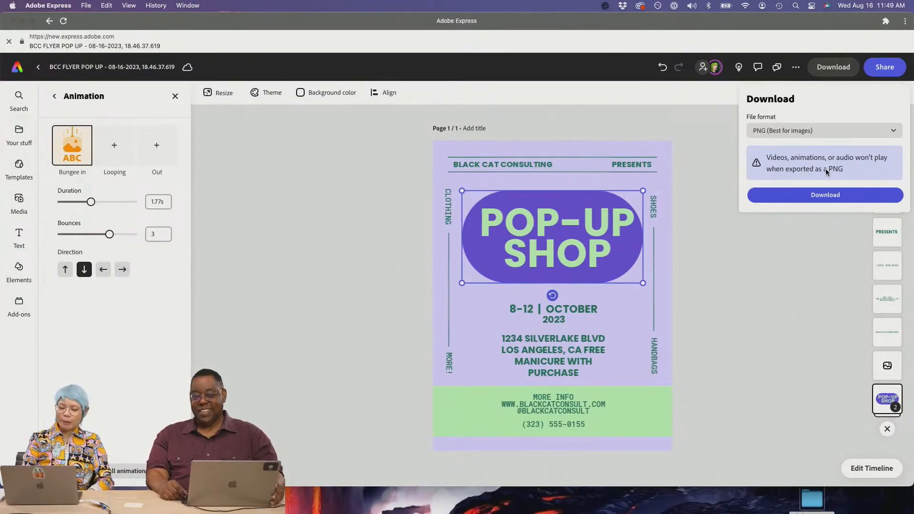
{"action": "left_click", "coordinate": [672, 284]}
{"action": "left_click", "coordinate": [207, 468]}
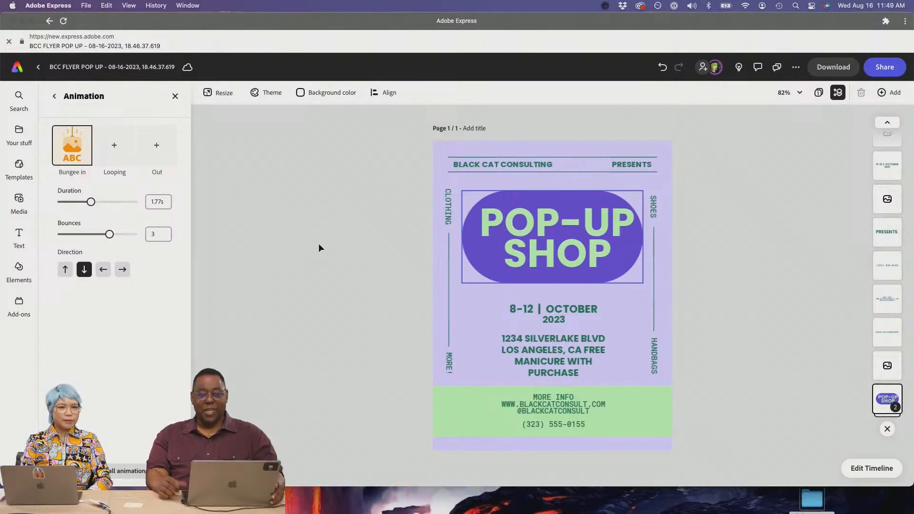
- Show all 'shopping' video results, then give the address text a looping Breathe animation and preview
{"action": "left_click", "coordinate": [15, 204]}
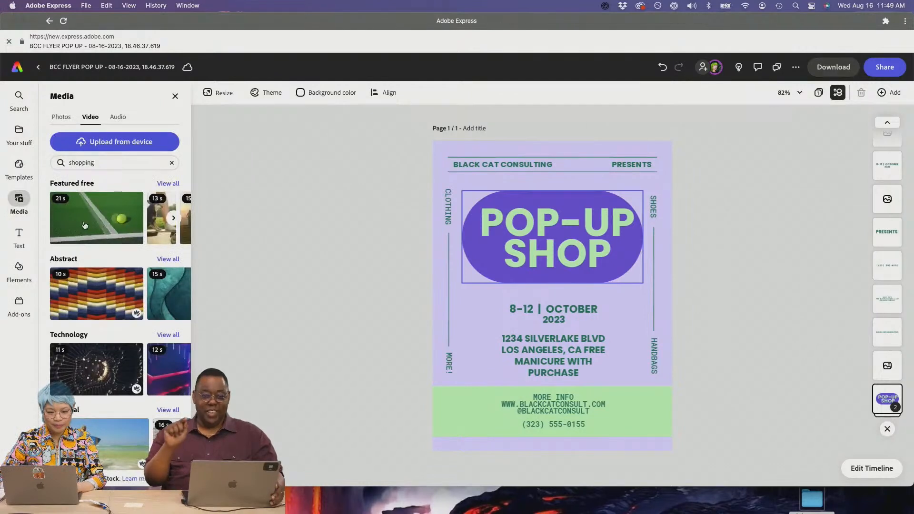
{"action": "left_click", "coordinate": [167, 184]}
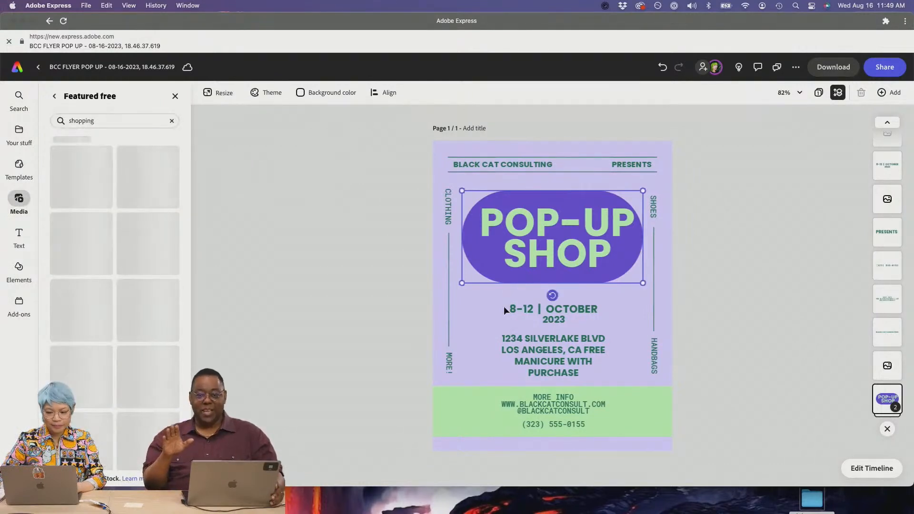
{"action": "left_click", "coordinate": [535, 355]}
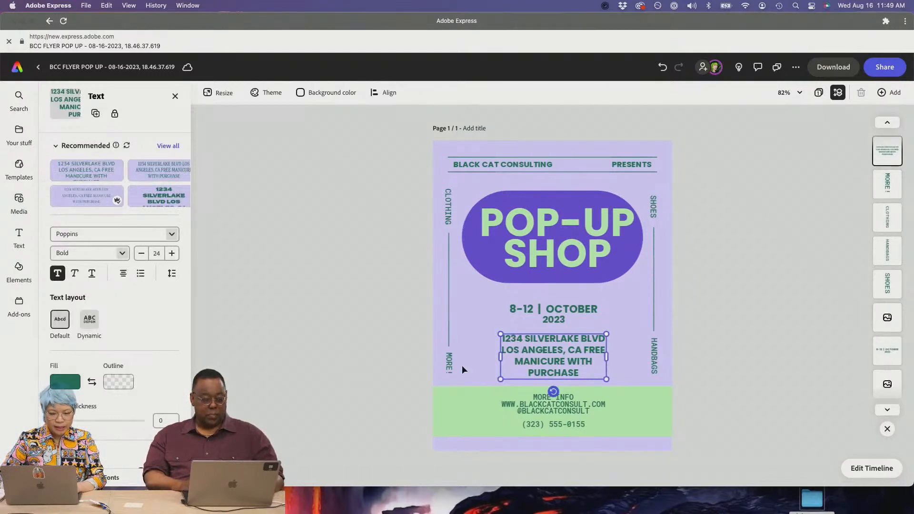
{"action": "scroll", "coordinate": [179, 378], "scroll_direction": "down", "scroll_amount": 5}
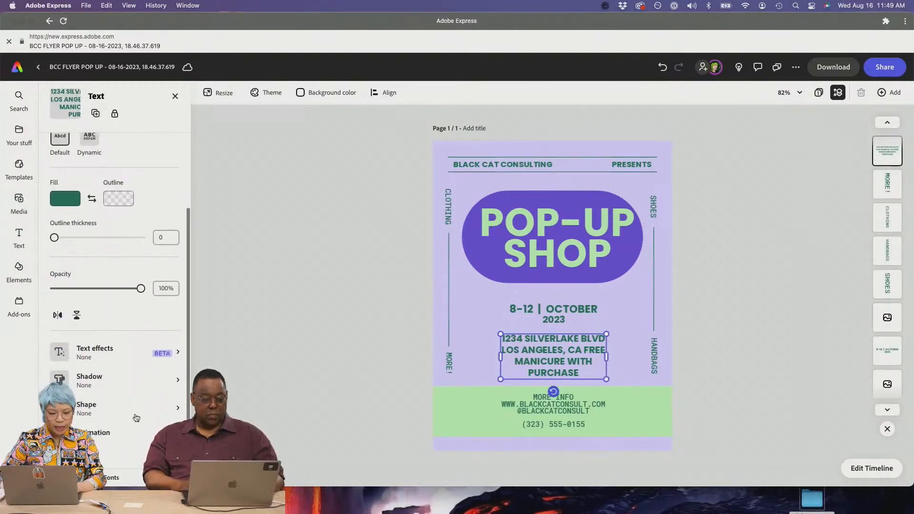
{"action": "left_click", "coordinate": [134, 435]}
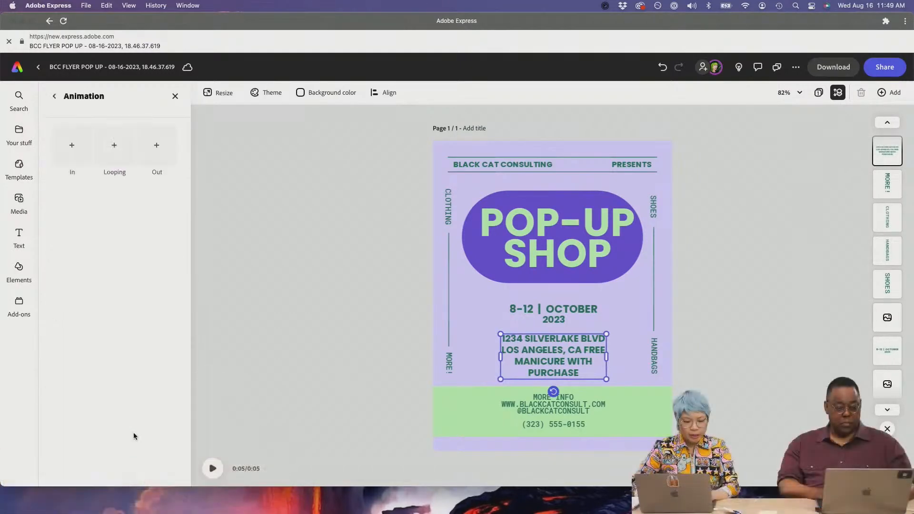
{"action": "left_click", "coordinate": [122, 147]}
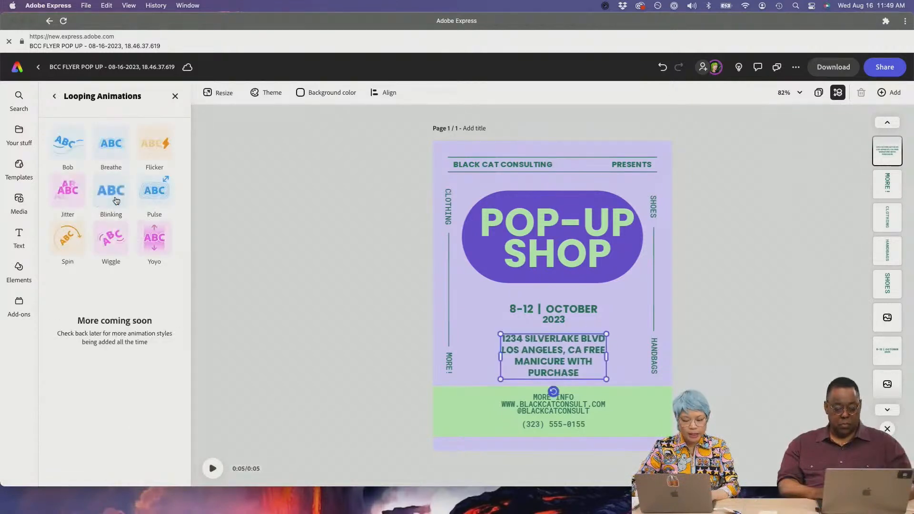
{"action": "left_click", "coordinate": [104, 151]}
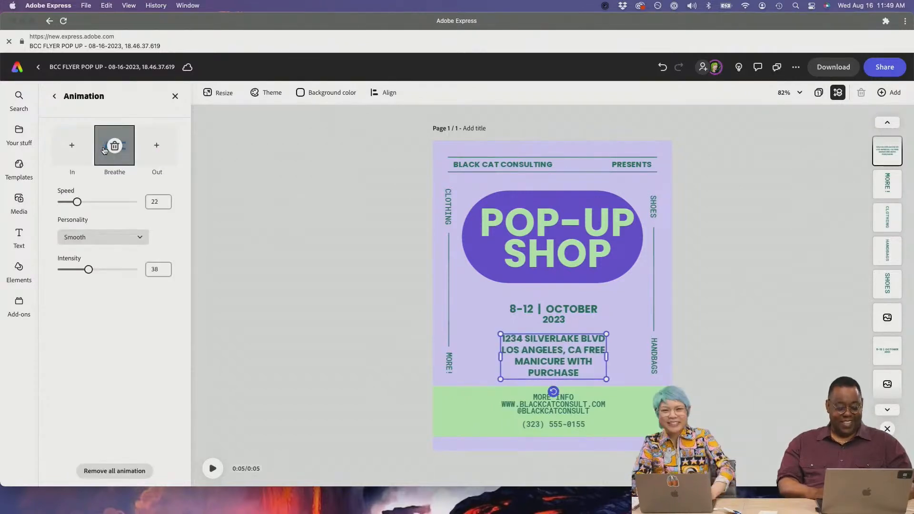
{"action": "left_click", "coordinate": [214, 471]}
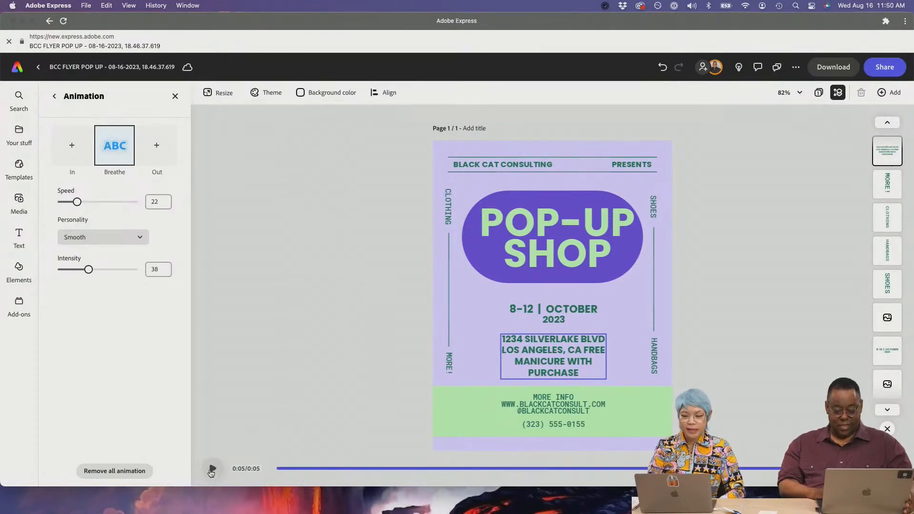
{"action": "left_click", "coordinate": [314, 338]}
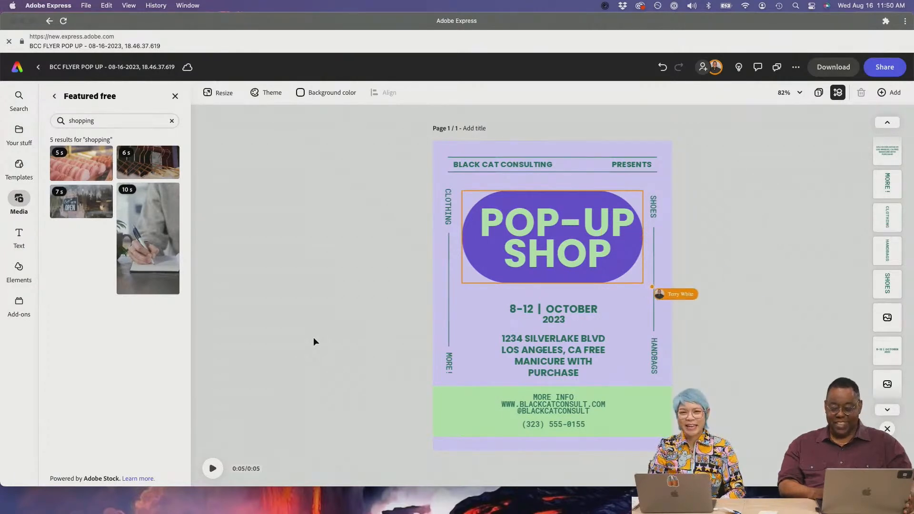
- Return to the Adobe Express home page and scroll through the recent designs
{"action": "left_click", "coordinate": [20, 105]}
{"action": "left_click", "coordinate": [19, 70]}
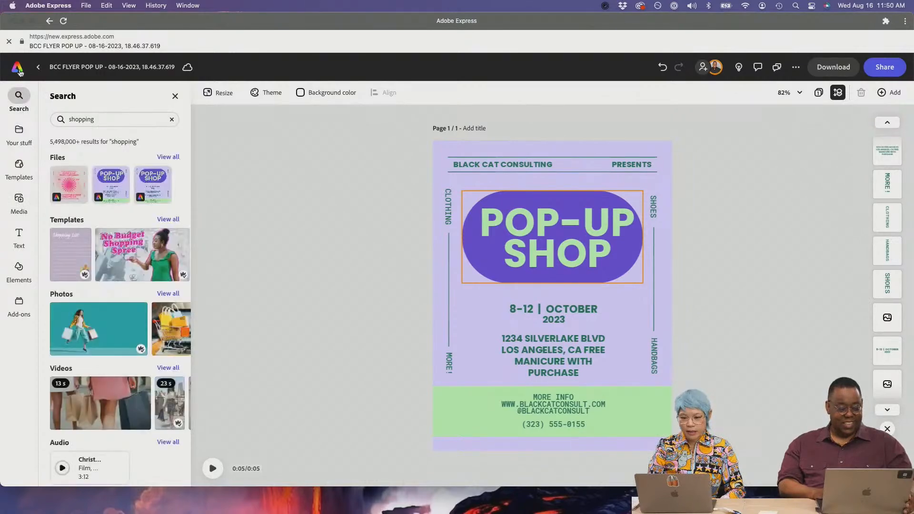
{"action": "scroll", "coordinate": [313, 303], "scroll_direction": "down", "scroll_amount": 6}
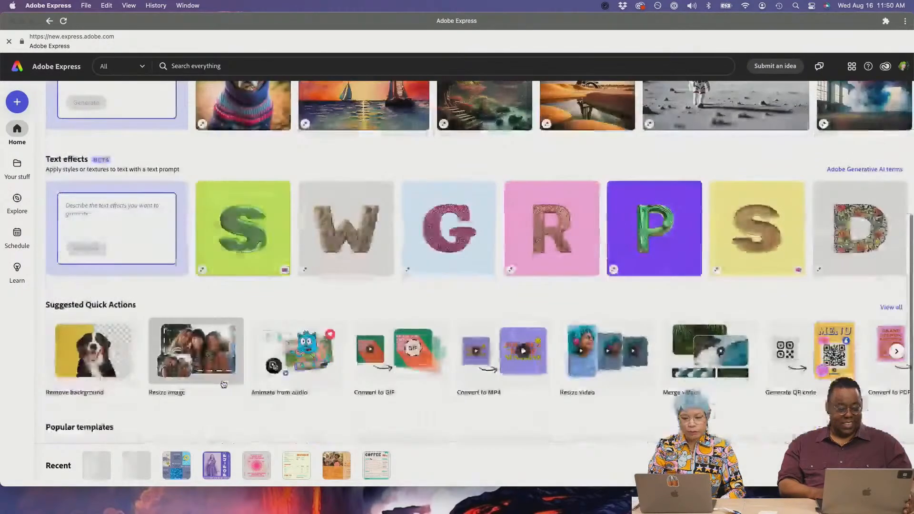
{"action": "scroll", "coordinate": [224, 384], "scroll_direction": "up", "scroll_amount": 3}
{"action": "scroll", "coordinate": [223, 384], "scroll_direction": "up", "scroll_amount": 3}
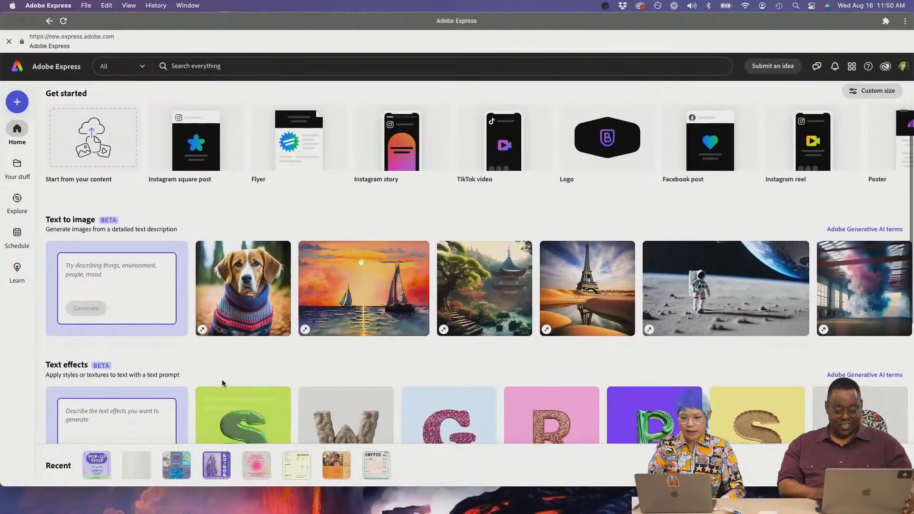
{"action": "scroll", "coordinate": [223, 384], "scroll_direction": "down", "scroll_amount": 6}
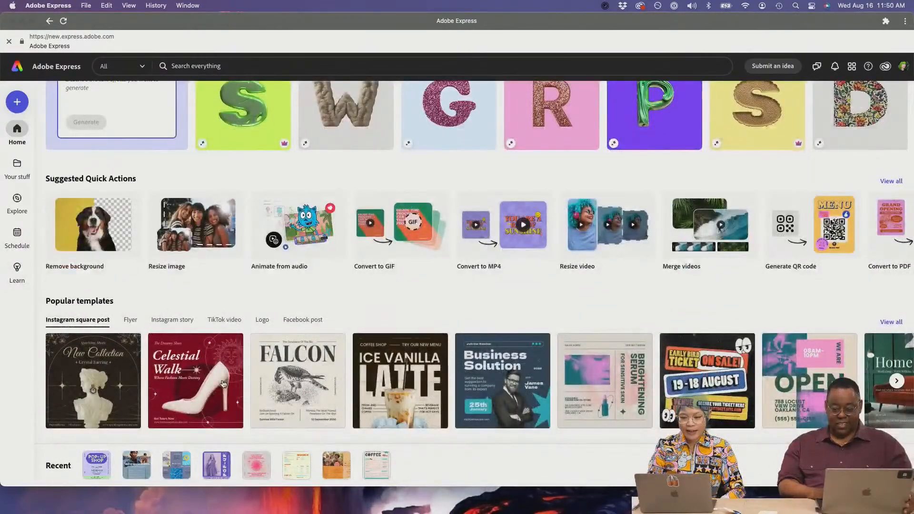
{"action": "scroll", "coordinate": [222, 384], "scroll_direction": "up", "scroll_amount": 7}
{"action": "scroll", "coordinate": [222, 379], "scroll_direction": "up", "scroll_amount": 1}
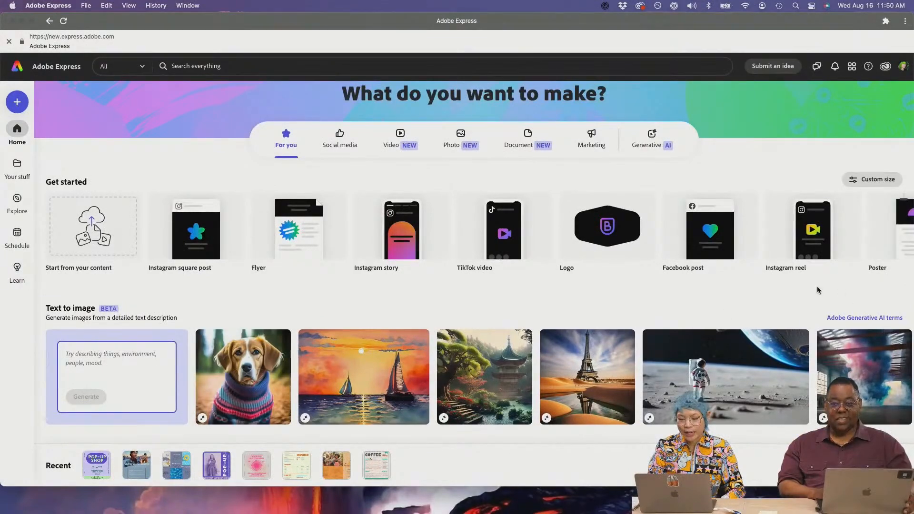
{"action": "scroll", "coordinate": [817, 290], "scroll_direction": "down", "scroll_amount": 5}
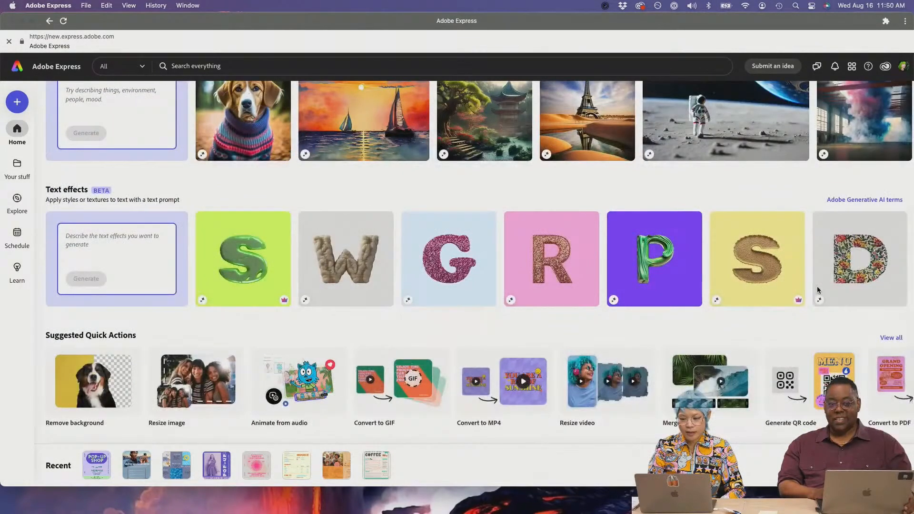
{"action": "scroll", "coordinate": [818, 290], "scroll_direction": "down", "scroll_amount": 1}
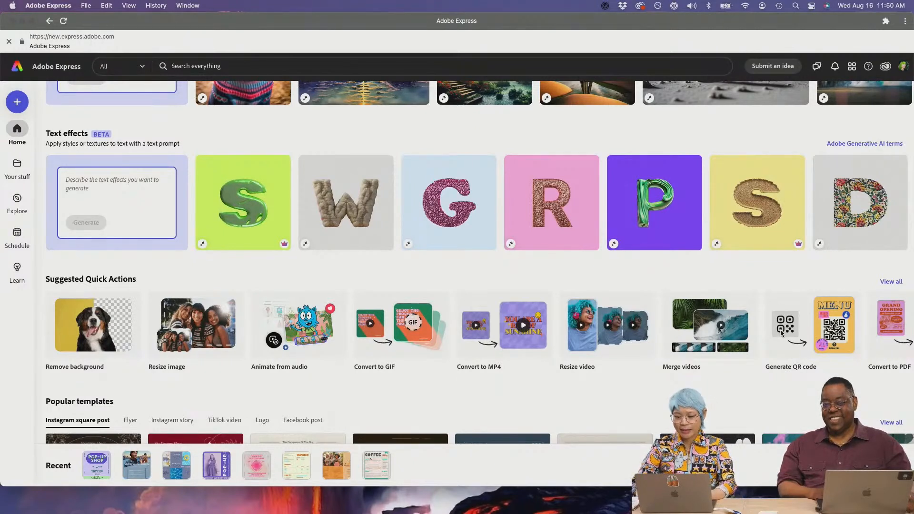
- Start Animate from audio and replace the default Frank character with the Robot character
{"action": "left_click", "coordinate": [327, 330]}
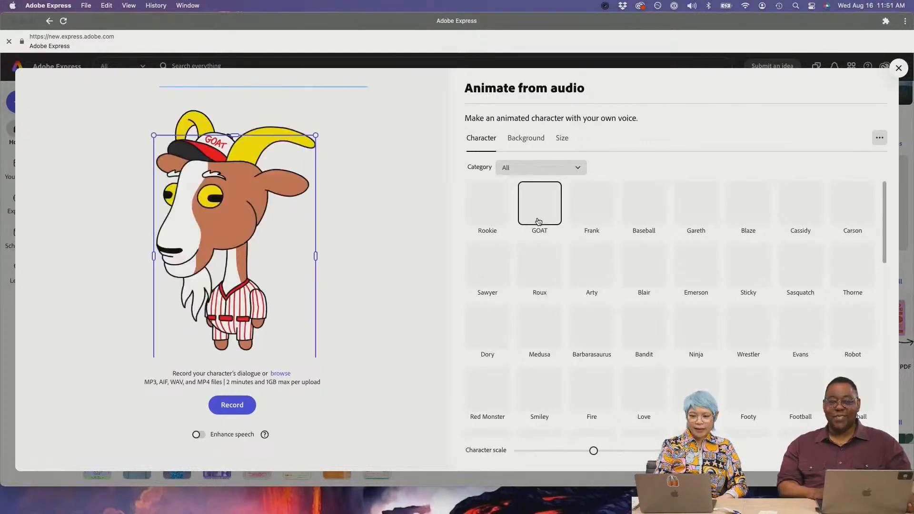
{"action": "left_click", "coordinate": [592, 204]}
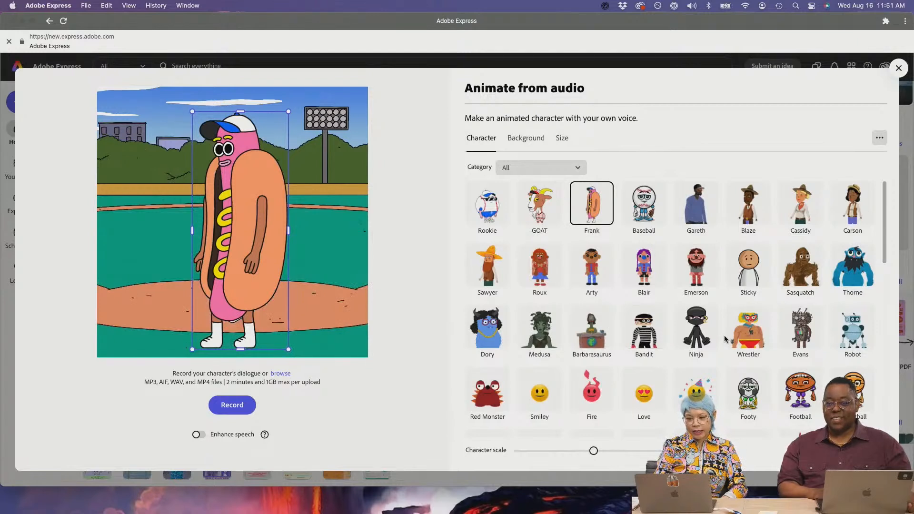
{"action": "left_click", "coordinate": [836, 332]}
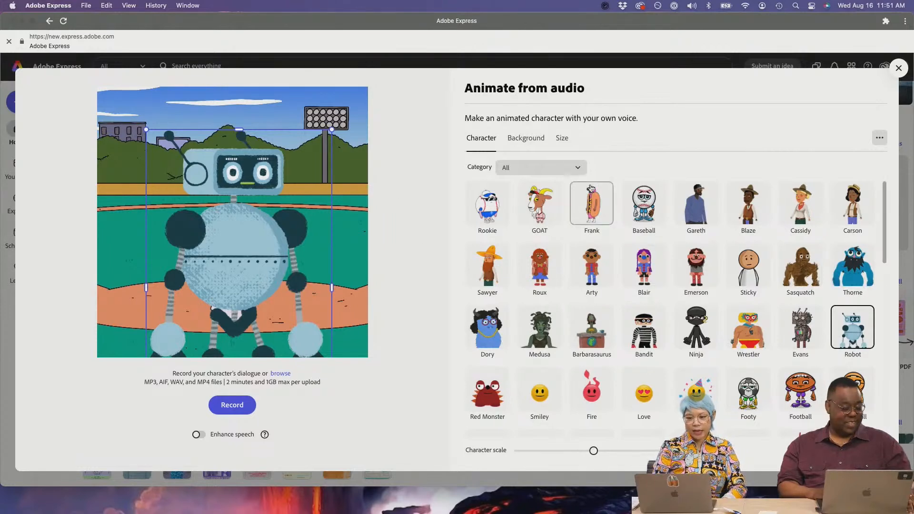
{"action": "left_click", "coordinate": [532, 138]}
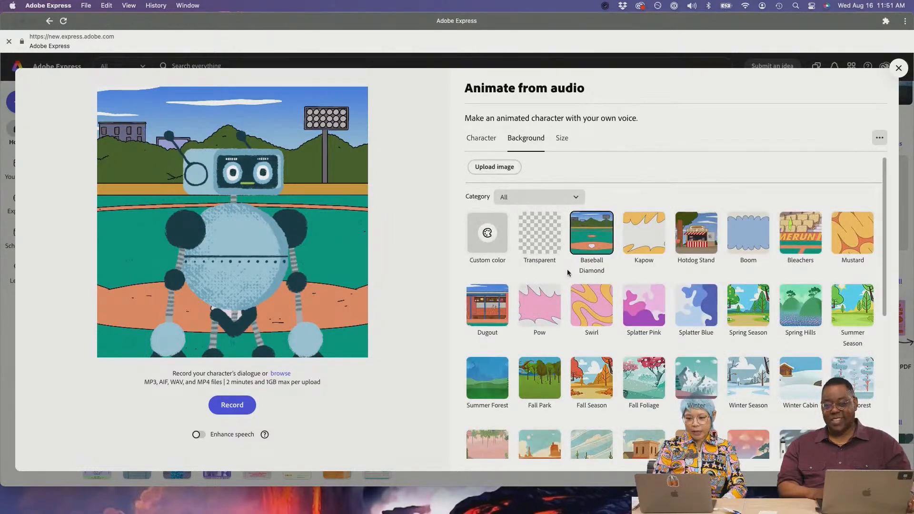
- Give the robot the Swirl background and the Story/Reels 1080 x 1920 size, then close the tool
{"action": "left_click", "coordinate": [593, 299]}
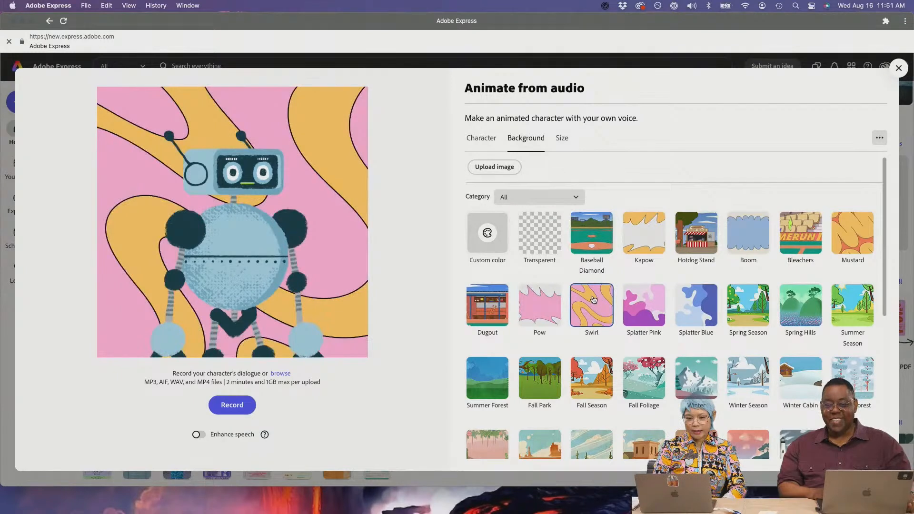
{"action": "left_click", "coordinate": [565, 140]}
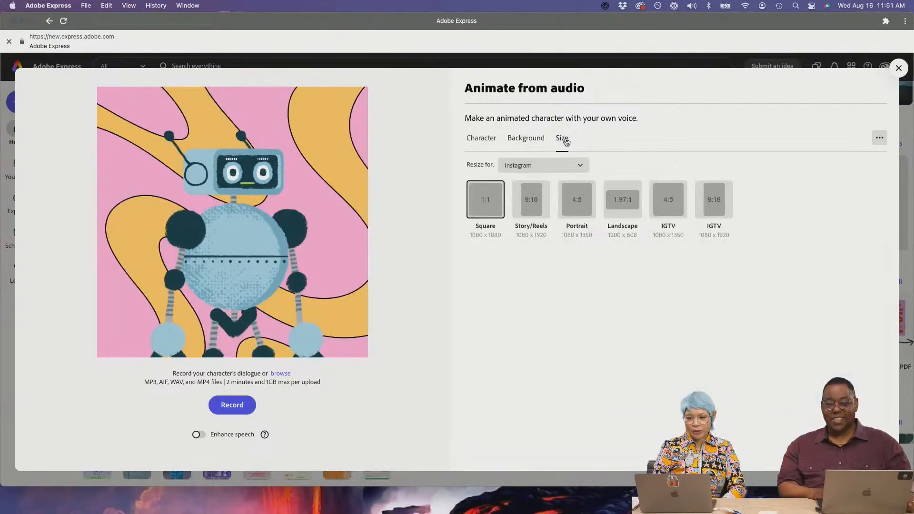
{"action": "left_click", "coordinate": [531, 196]}
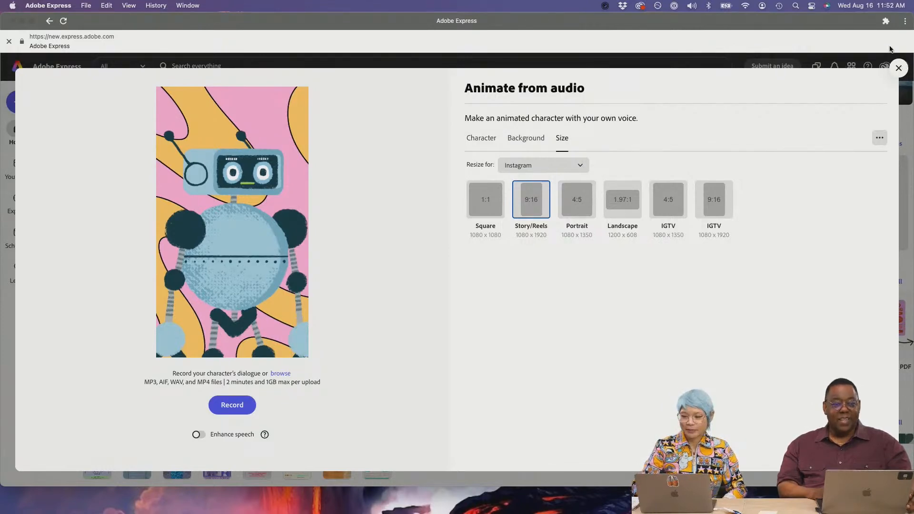
{"action": "left_click", "coordinate": [898, 68]}
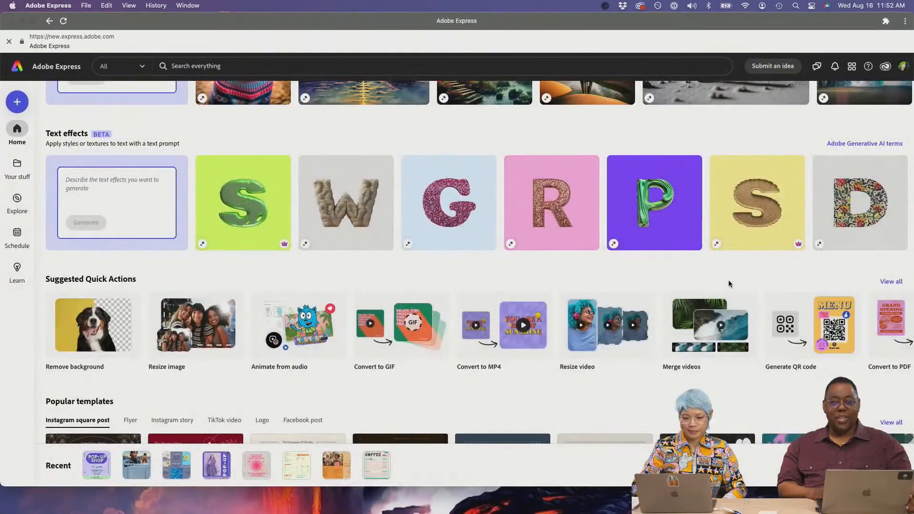
{"action": "left_click", "coordinate": [775, 330]}
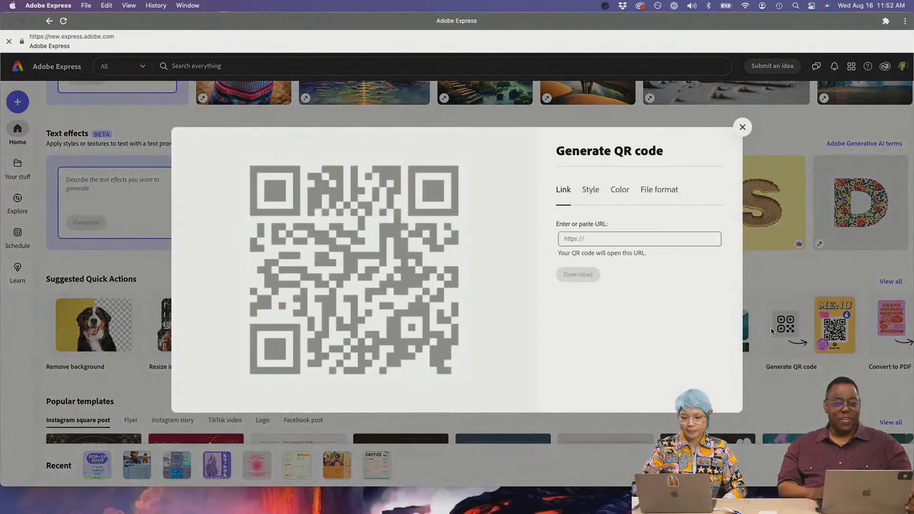
{"action": "left_click", "coordinate": [602, 241]}
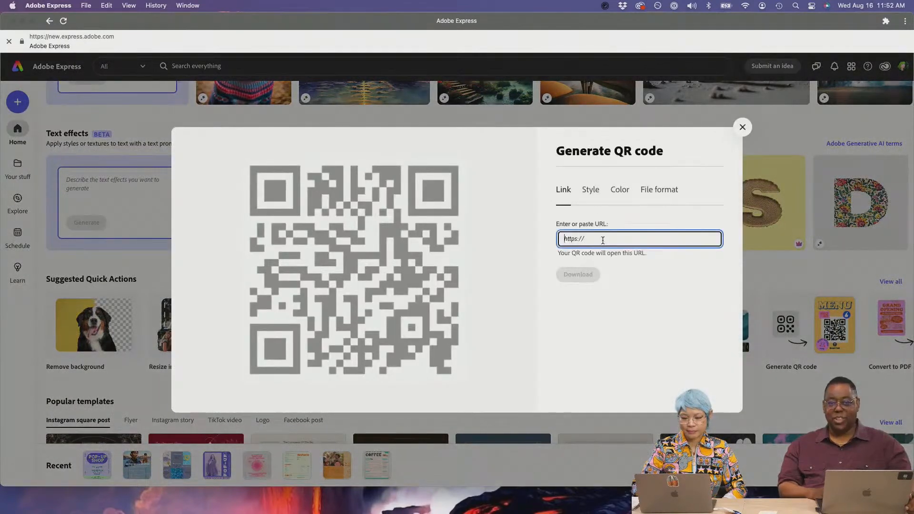
{"action": "type", "text": "https://www"}
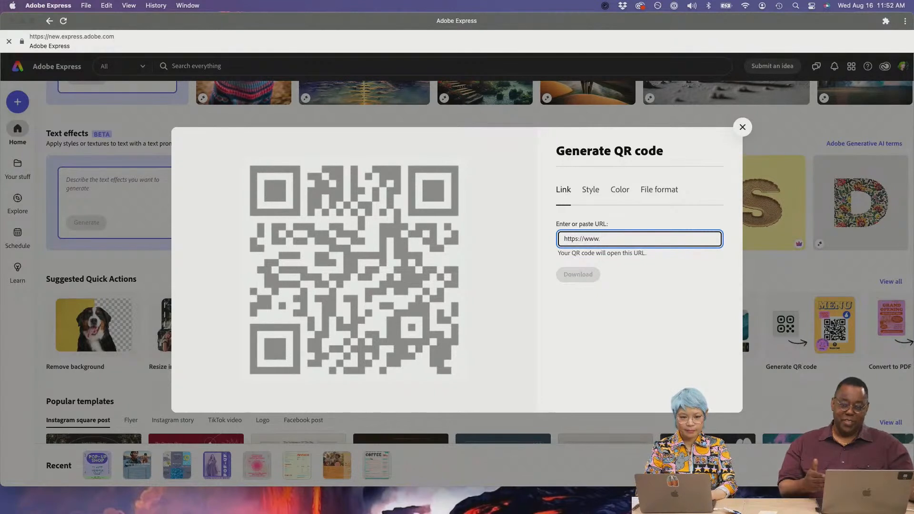
{"action": "type", "text": ".new.express.adobe"}
{"action": "key", "text": "BackSpace"}
{"action": "key", "text": "BackSpace"}
{"action": "key", "text": "BackSpace"}
{"action": "key", "text": "BackSpace"}
{"action": "key", "text": "BackSpace"}
{"action": "key", "text": "BackSpace"}
{"action": "key", "text": "BackSpace"}
{"action": "key", "text": "BackSpace"}
{"action": "key", "text": "BackSpace"}
{"action": "key", "text": "BackSpace"}
{"action": "key", "text": "BackSpace"}
{"action": "key", "text": "BackSpace"}
{"action": "key", "text": "BackSpace"}
{"action": "key", "text": "BackSpace"}
{"action": "key", "text": "BackSpace"}
{"action": "type", "text": "adobe.com"}
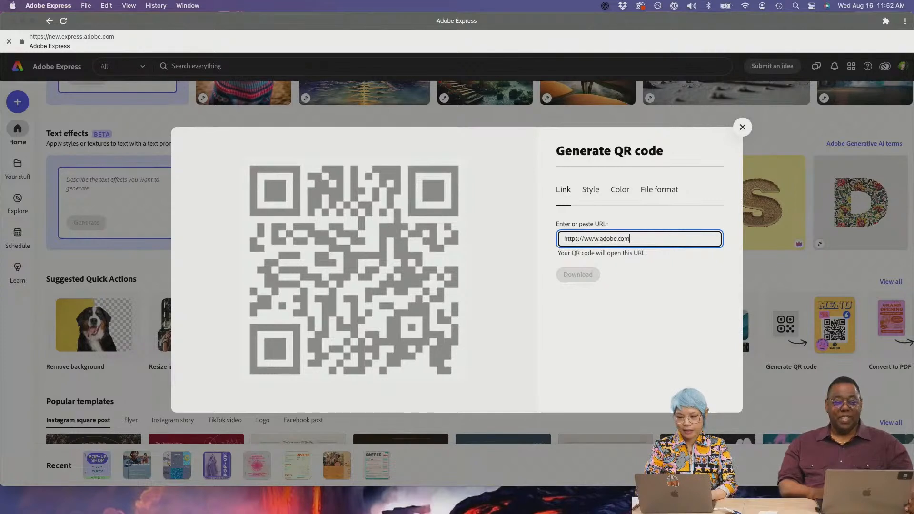
- Colour the QR code green and give it rounded blob modules after trying round dots
{"action": "left_click", "coordinate": [592, 189]}
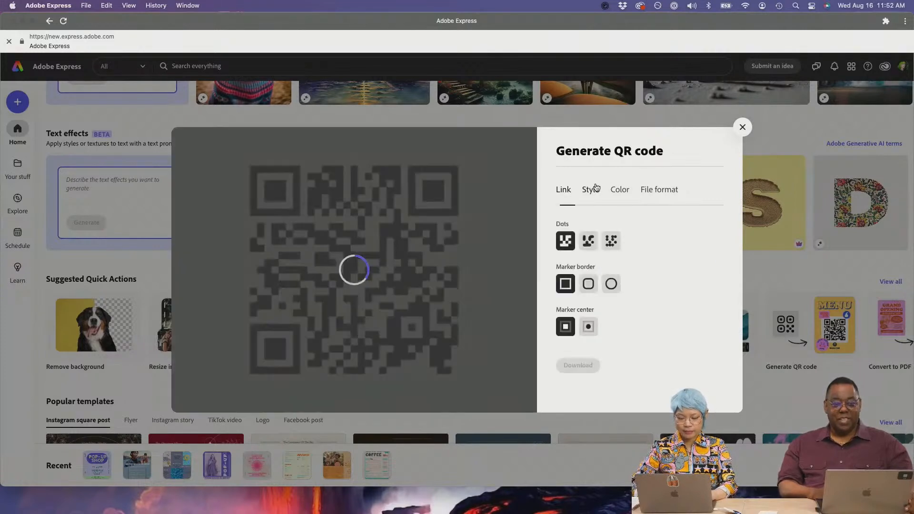
{"action": "left_click", "coordinate": [590, 241]}
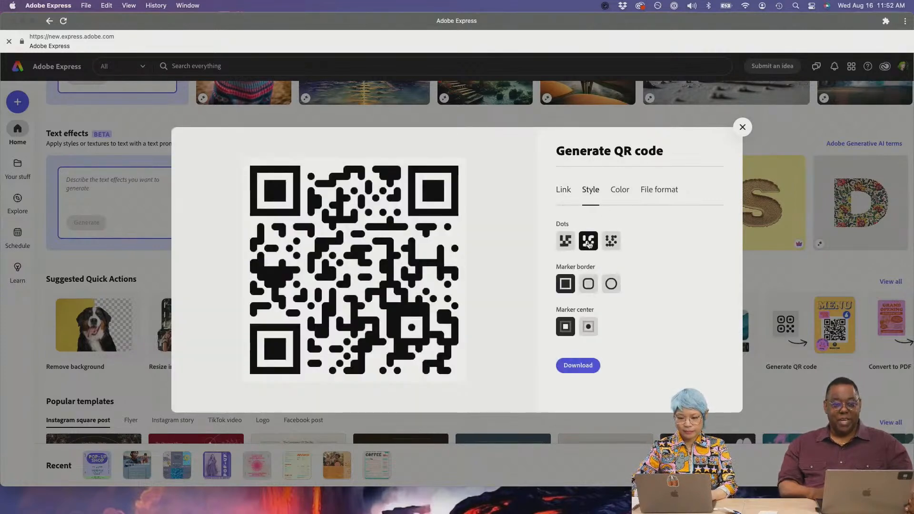
{"action": "left_click", "coordinate": [620, 191]}
{"action": "left_click", "coordinate": [651, 228]}
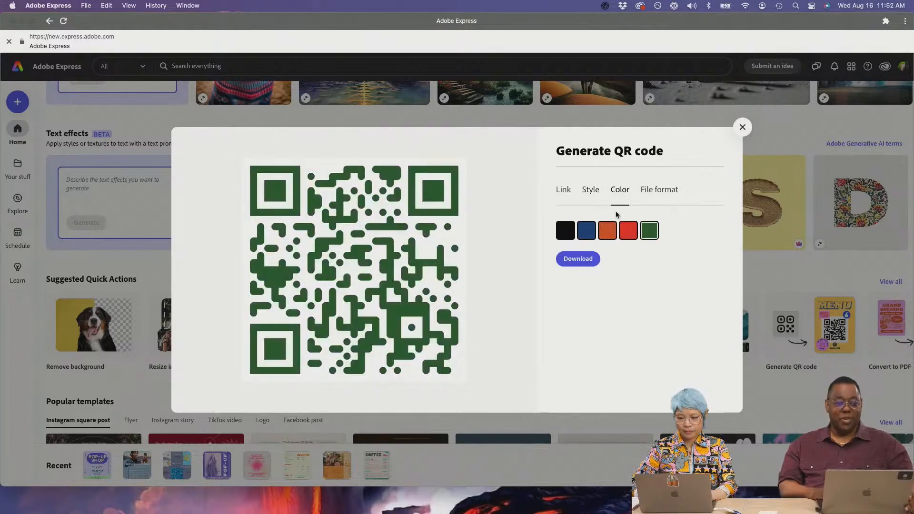
{"action": "left_click", "coordinate": [589, 194]}
{"action": "left_click", "coordinate": [612, 240]}
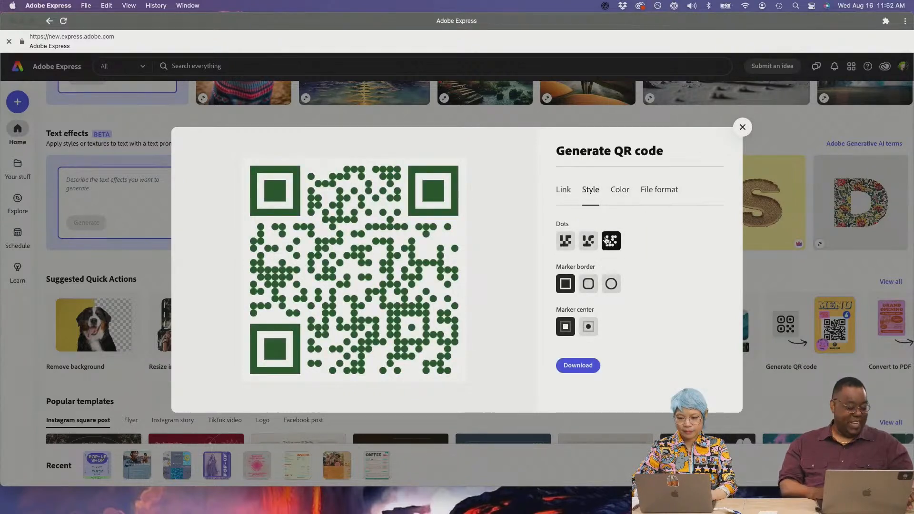
{"action": "left_click", "coordinate": [588, 240]}
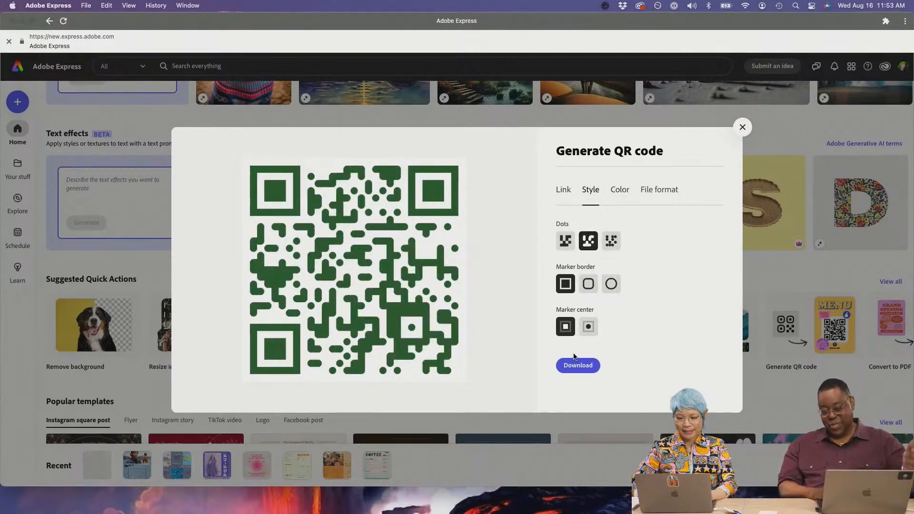
- Try rounded and circular corner marker borders, with round dots in the marker centres
{"action": "left_click", "coordinate": [589, 284]}
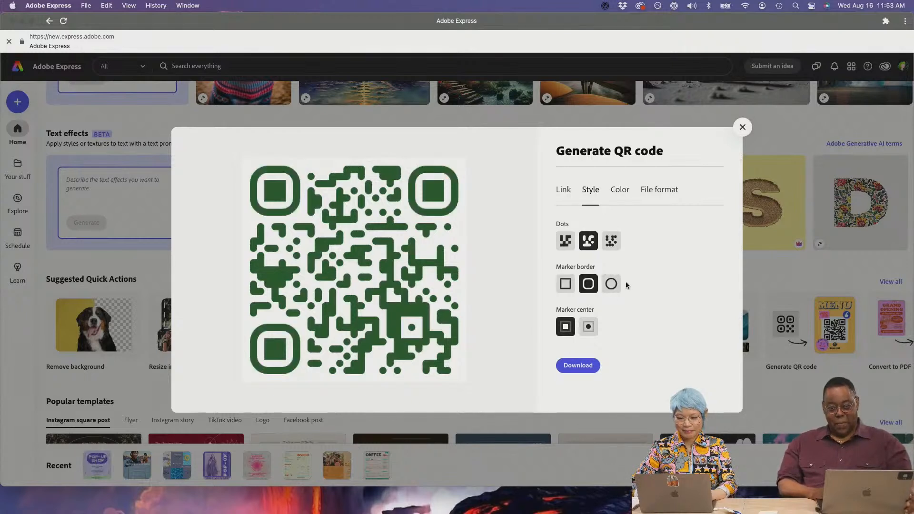
{"action": "left_click", "coordinate": [612, 283]}
{"action": "left_click", "coordinate": [583, 326]}
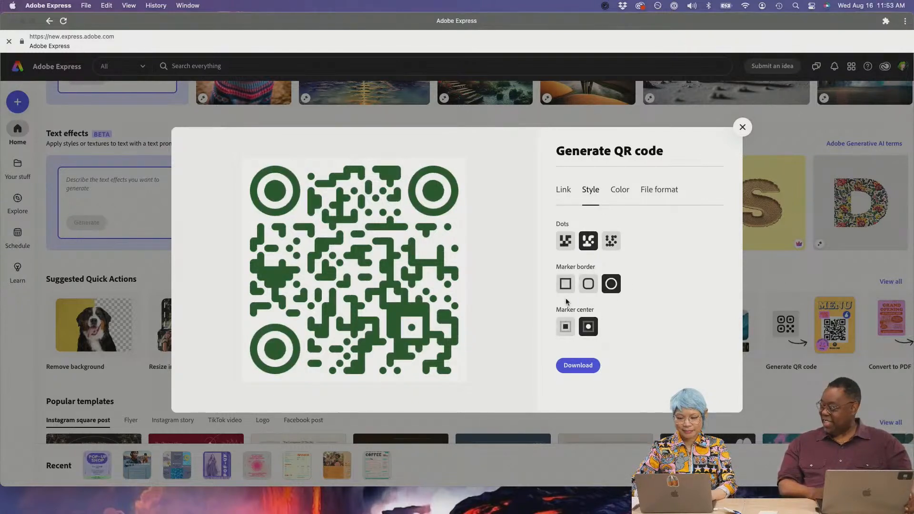
{"action": "left_click", "coordinate": [590, 285]}
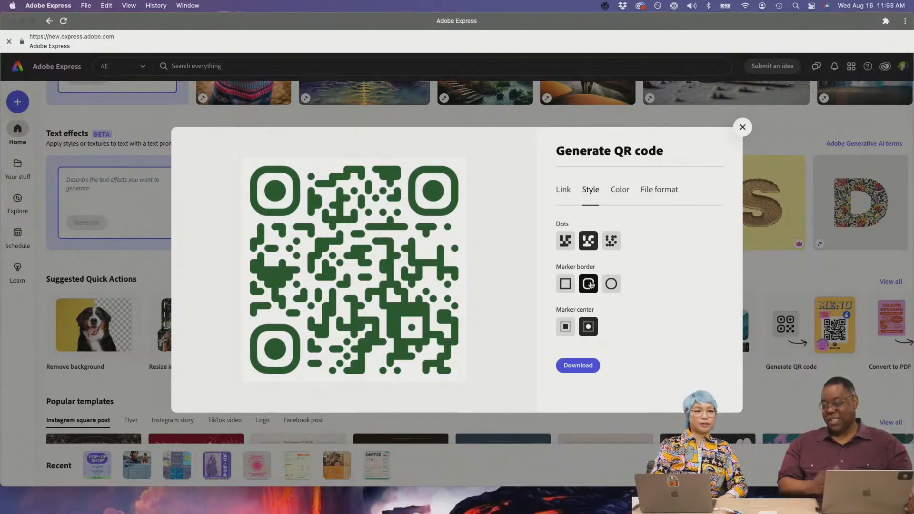
{"action": "left_click", "coordinate": [611, 284]}
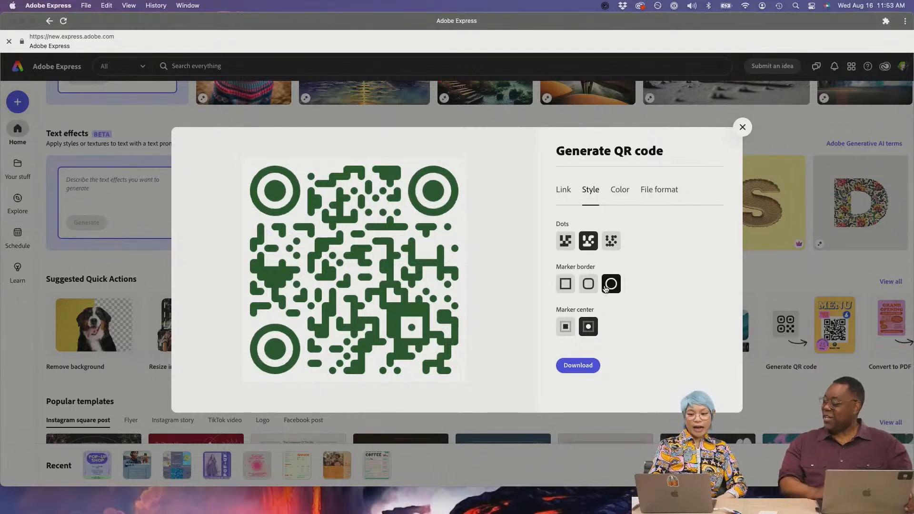
- Review the QR code's link, colour choices and download file format settings
{"action": "left_click", "coordinate": [571, 190]}
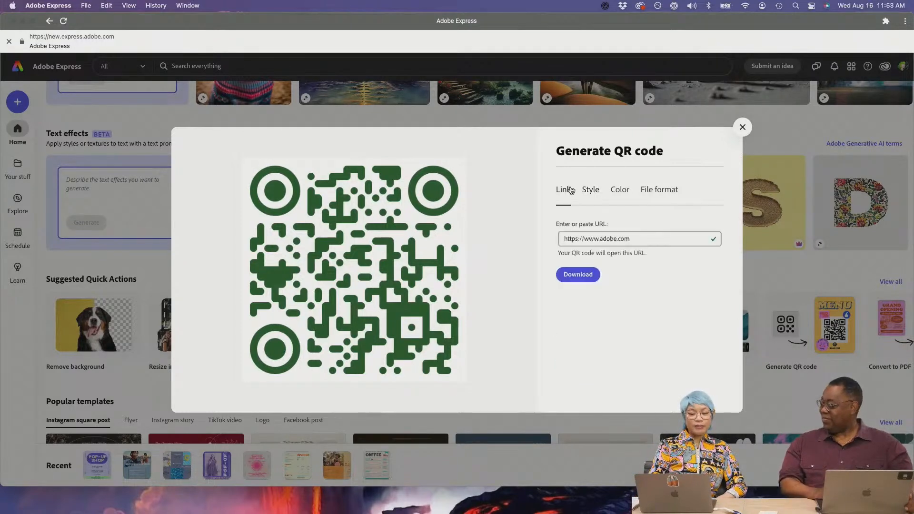
{"action": "left_click", "coordinate": [623, 191]}
{"action": "left_click", "coordinate": [661, 195]}
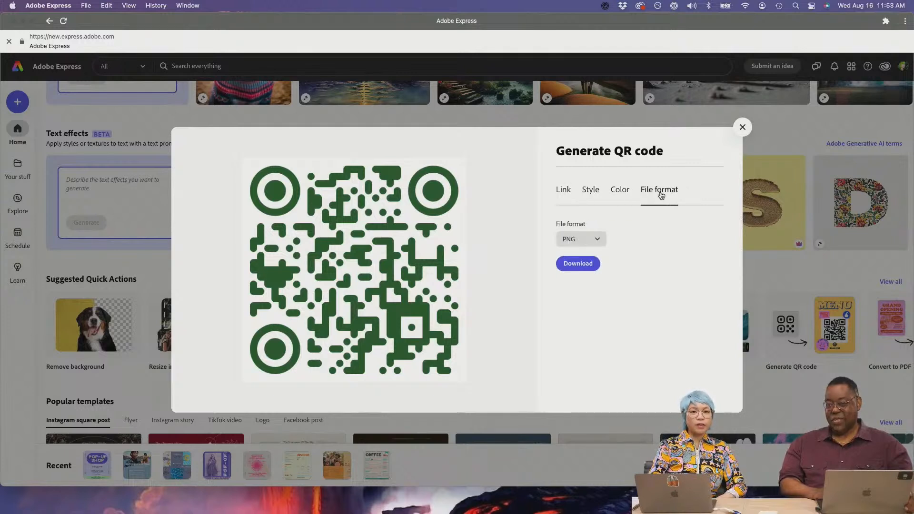
{"action": "left_click", "coordinate": [565, 190]}
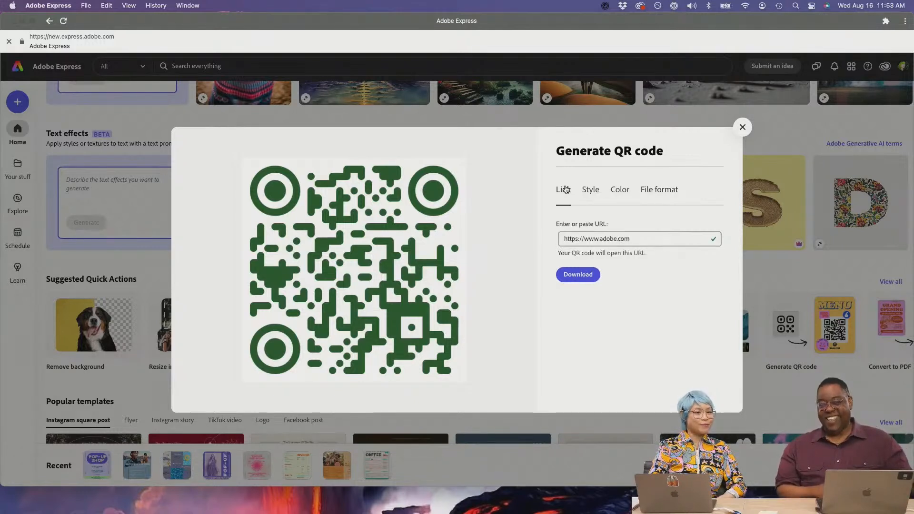
{"action": "left_click", "coordinate": [592, 196]}
{"action": "left_click", "coordinate": [620, 201]}
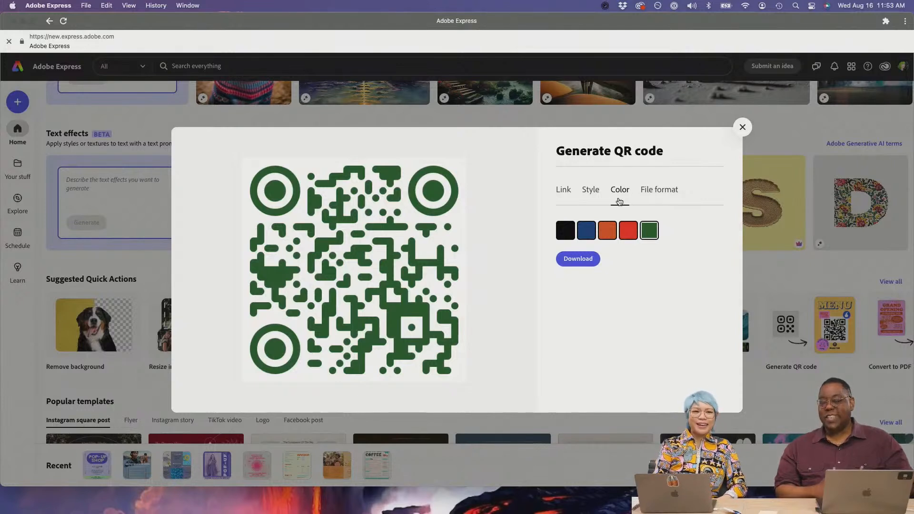
{"action": "left_click", "coordinate": [590, 199]}
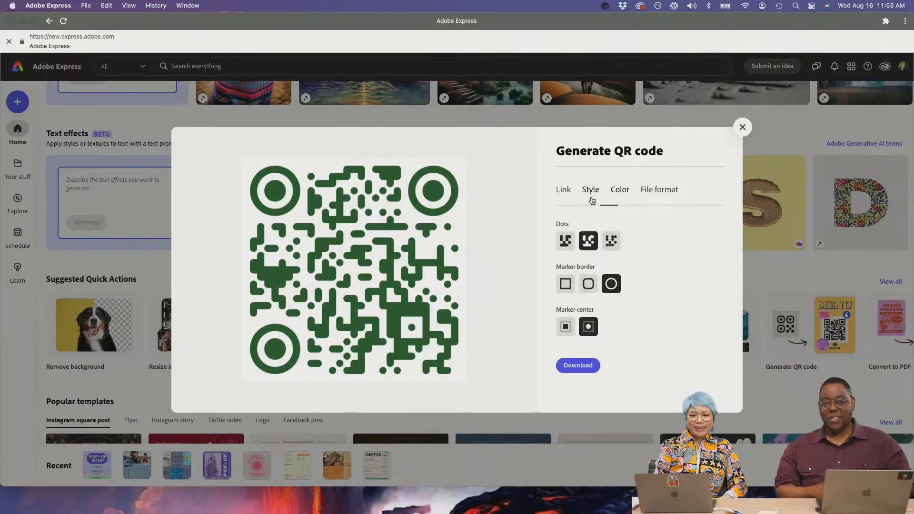
{"action": "left_click", "coordinate": [619, 200]}
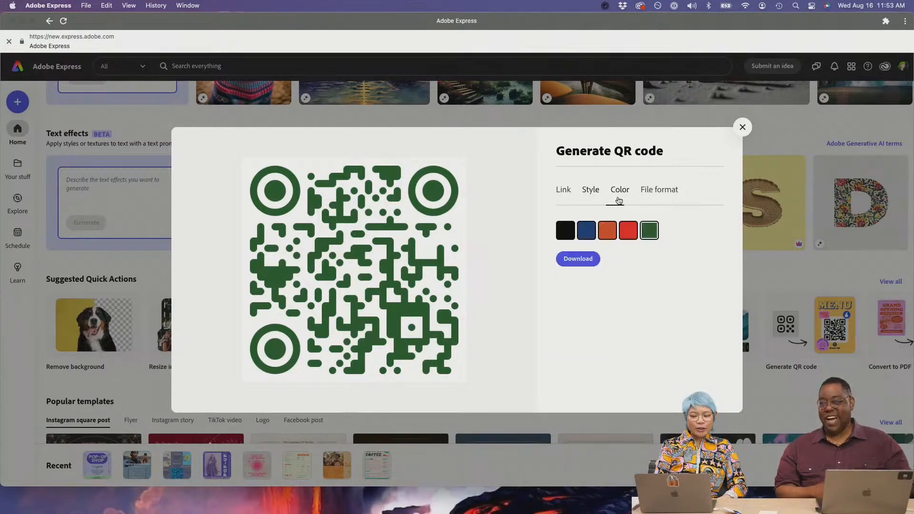
- Compare square, rounded and circular marker and module shapes, settling on rounded-square corner markers
{"action": "left_click", "coordinate": [588, 191]}
{"action": "left_click", "coordinate": [589, 285]}
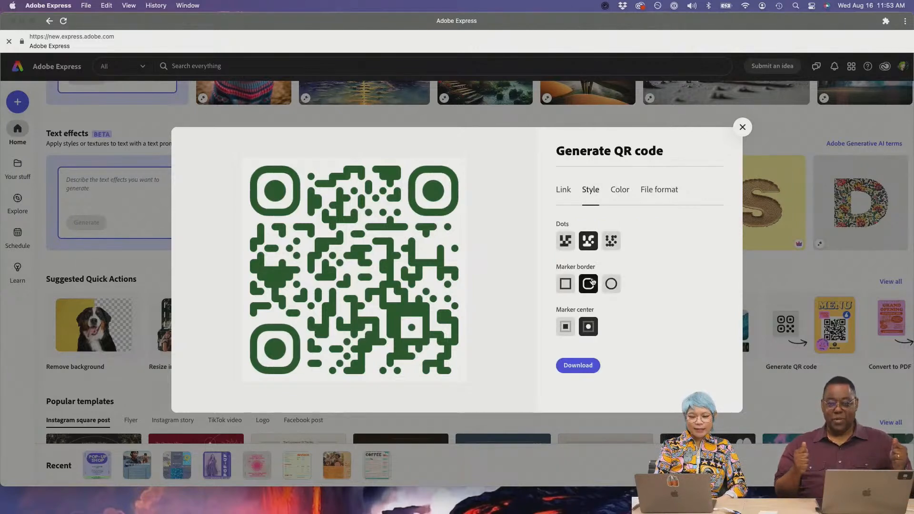
{"action": "left_click", "coordinate": [565, 285]}
{"action": "left_click", "coordinate": [588, 286]}
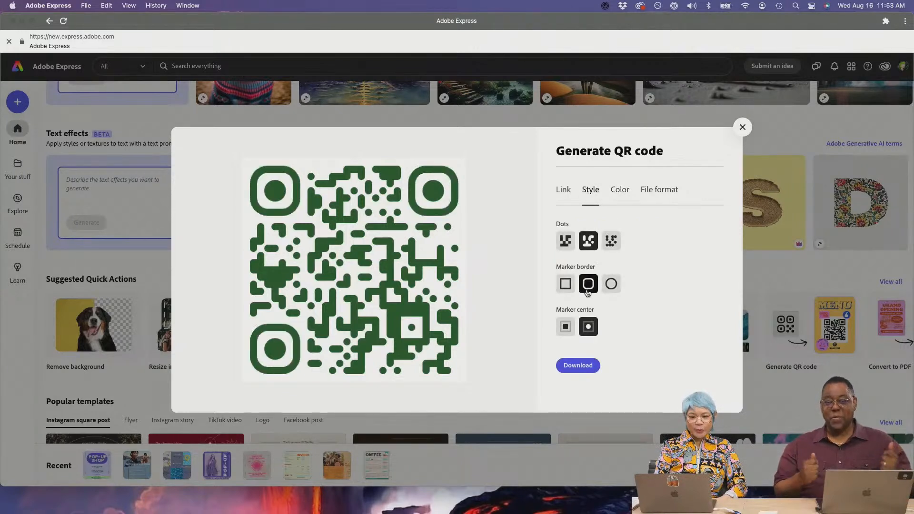
{"action": "left_click", "coordinate": [611, 284]}
{"action": "left_click", "coordinate": [565, 284]}
{"action": "left_click", "coordinate": [589, 285]}
{"action": "left_click", "coordinate": [611, 241]}
{"action": "left_click", "coordinate": [565, 241]}
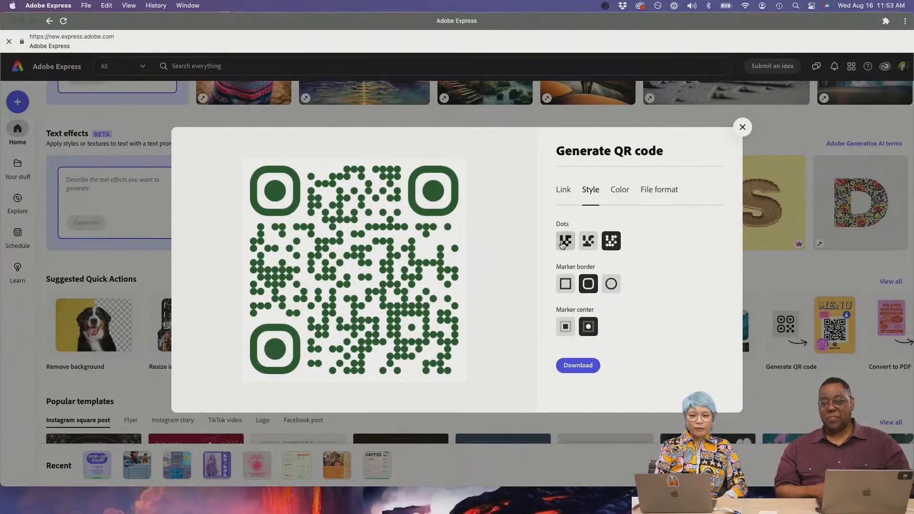
{"action": "left_click", "coordinate": [566, 285]}
{"action": "left_click", "coordinate": [611, 284]}
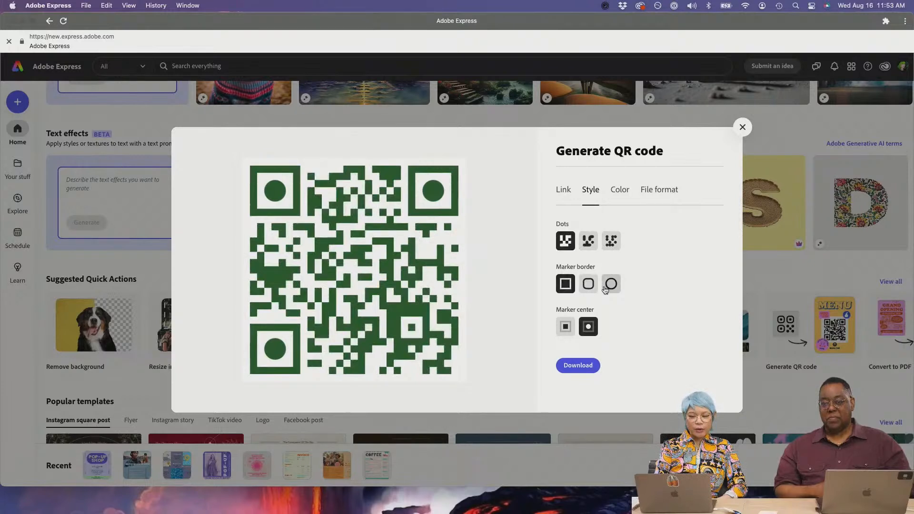
{"action": "left_click", "coordinate": [589, 284]}
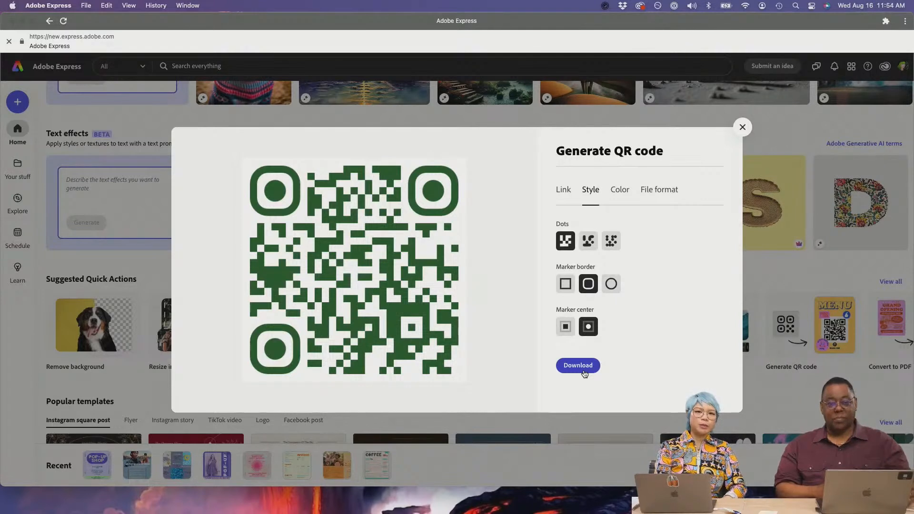
- Change the domain in the QR code's URL to a different website address
{"action": "left_click", "coordinate": [565, 194]}
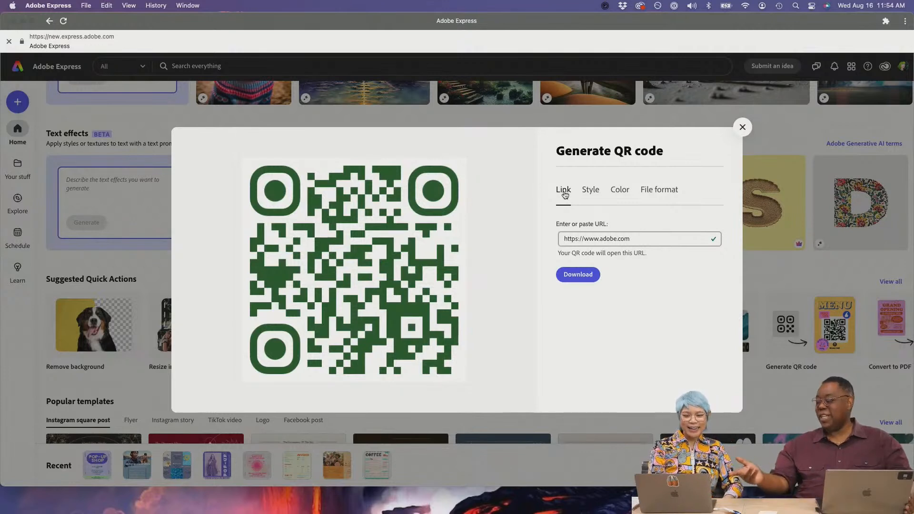
{"action": "left_click", "coordinate": [612, 241]}
{"action": "double_click", "coordinate": [611, 241]}
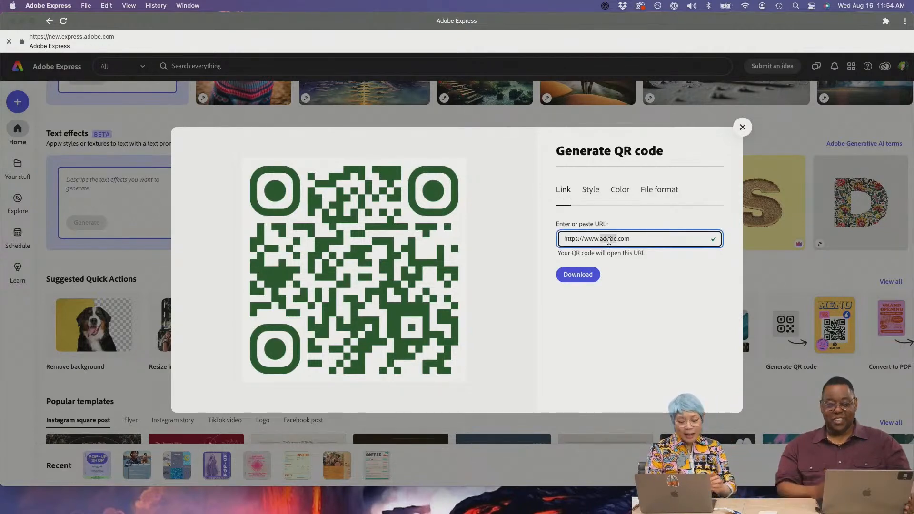
{"action": "type", "text": "oldiechan"}
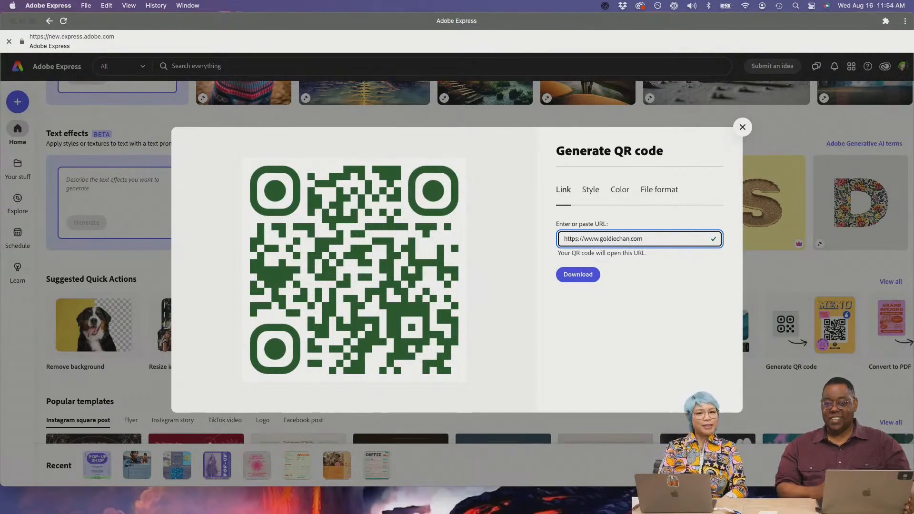
- Set the QR code modules to the rounded blob style after briefly trying round dots
{"action": "left_click", "coordinate": [591, 190]}
{"action": "left_click", "coordinate": [588, 241]}
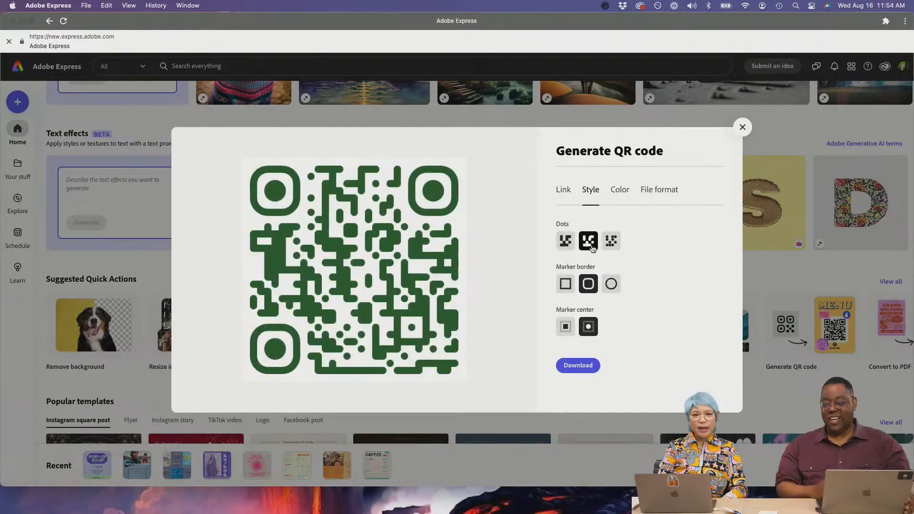
{"action": "left_click", "coordinate": [610, 251]}
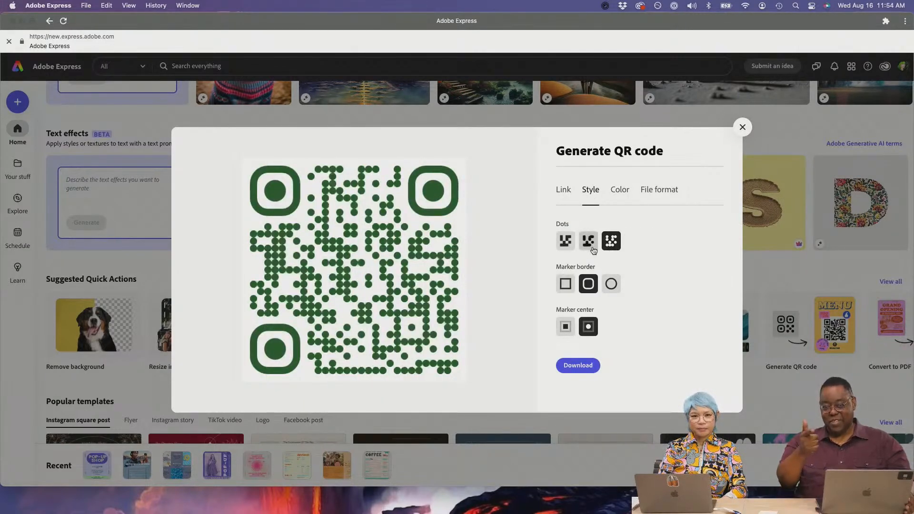
{"action": "left_click", "coordinate": [588, 245]}
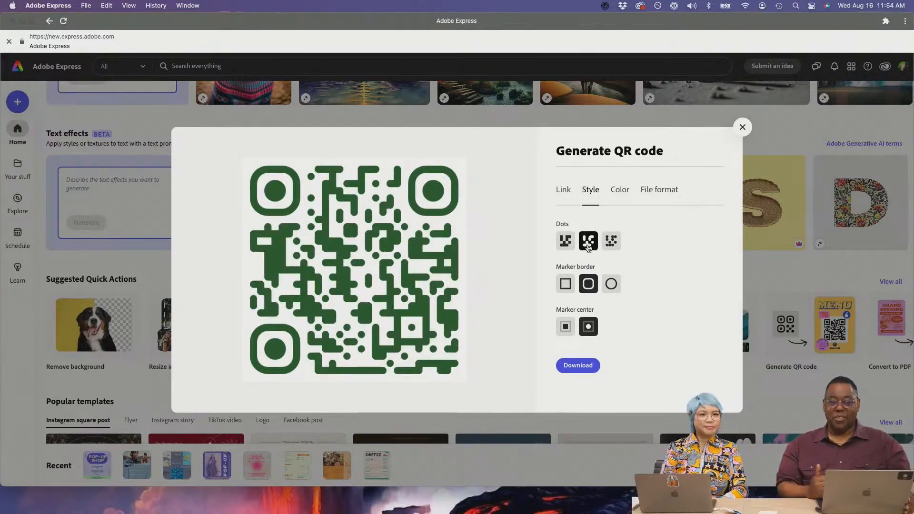